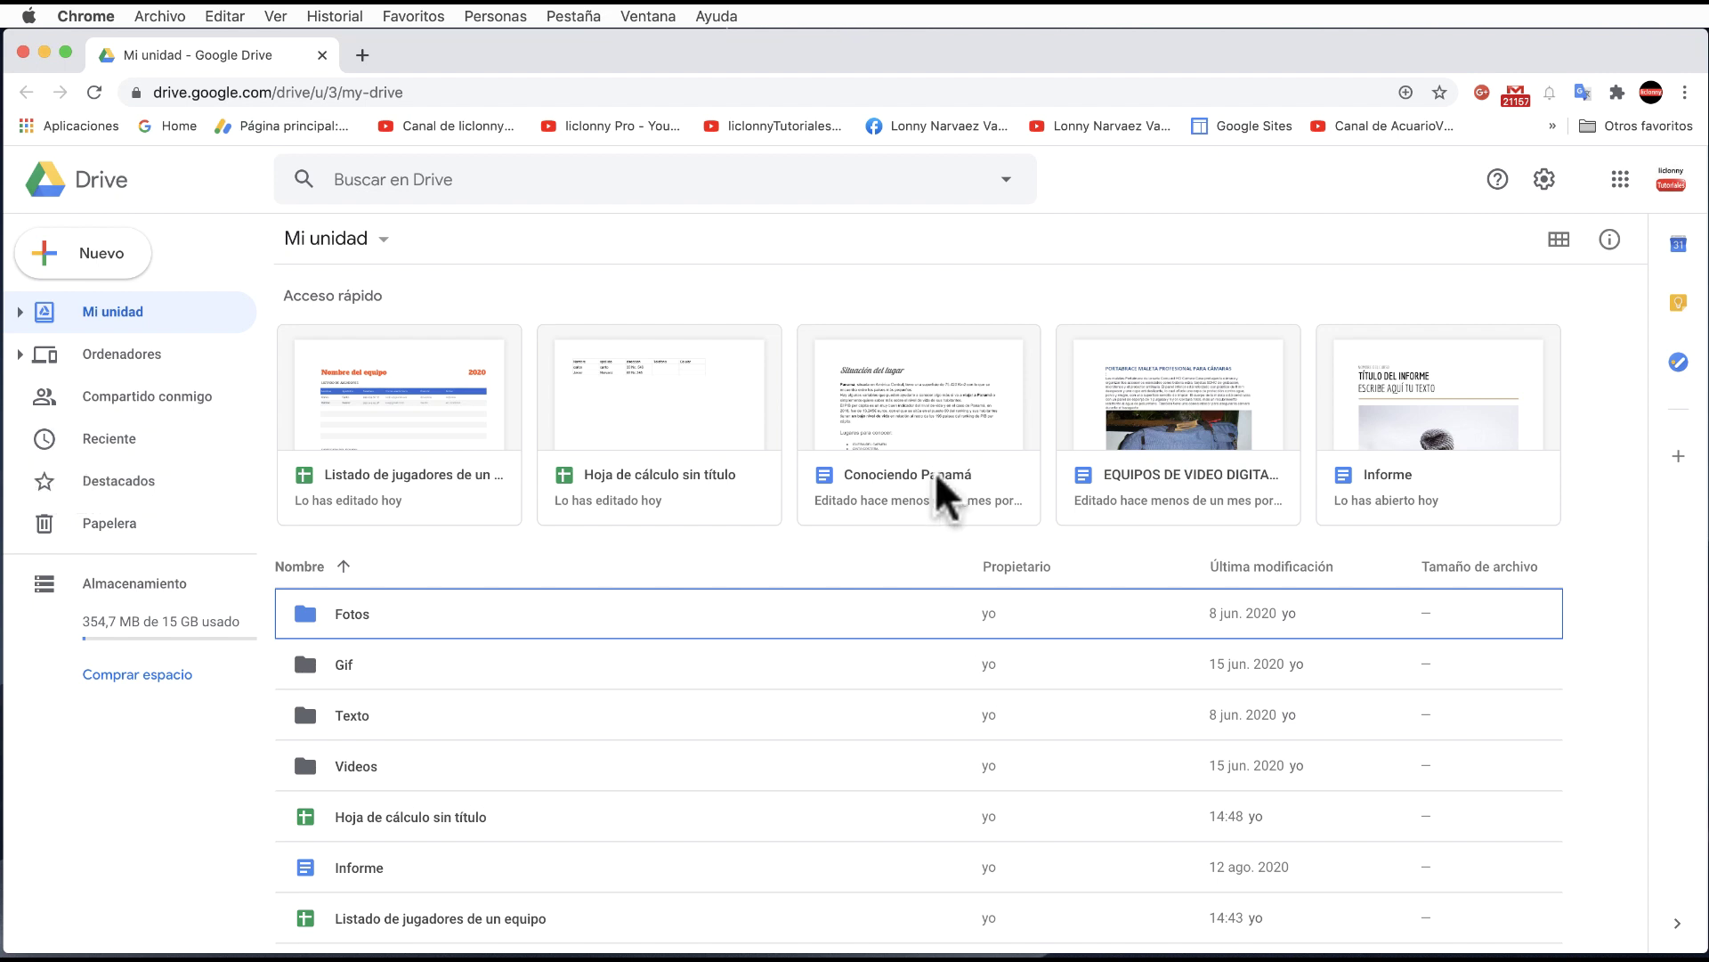
- Create a blank Google spreadsheet from Drive's Nuevo menu, which opens in a new tab
left_click(1559, 238)
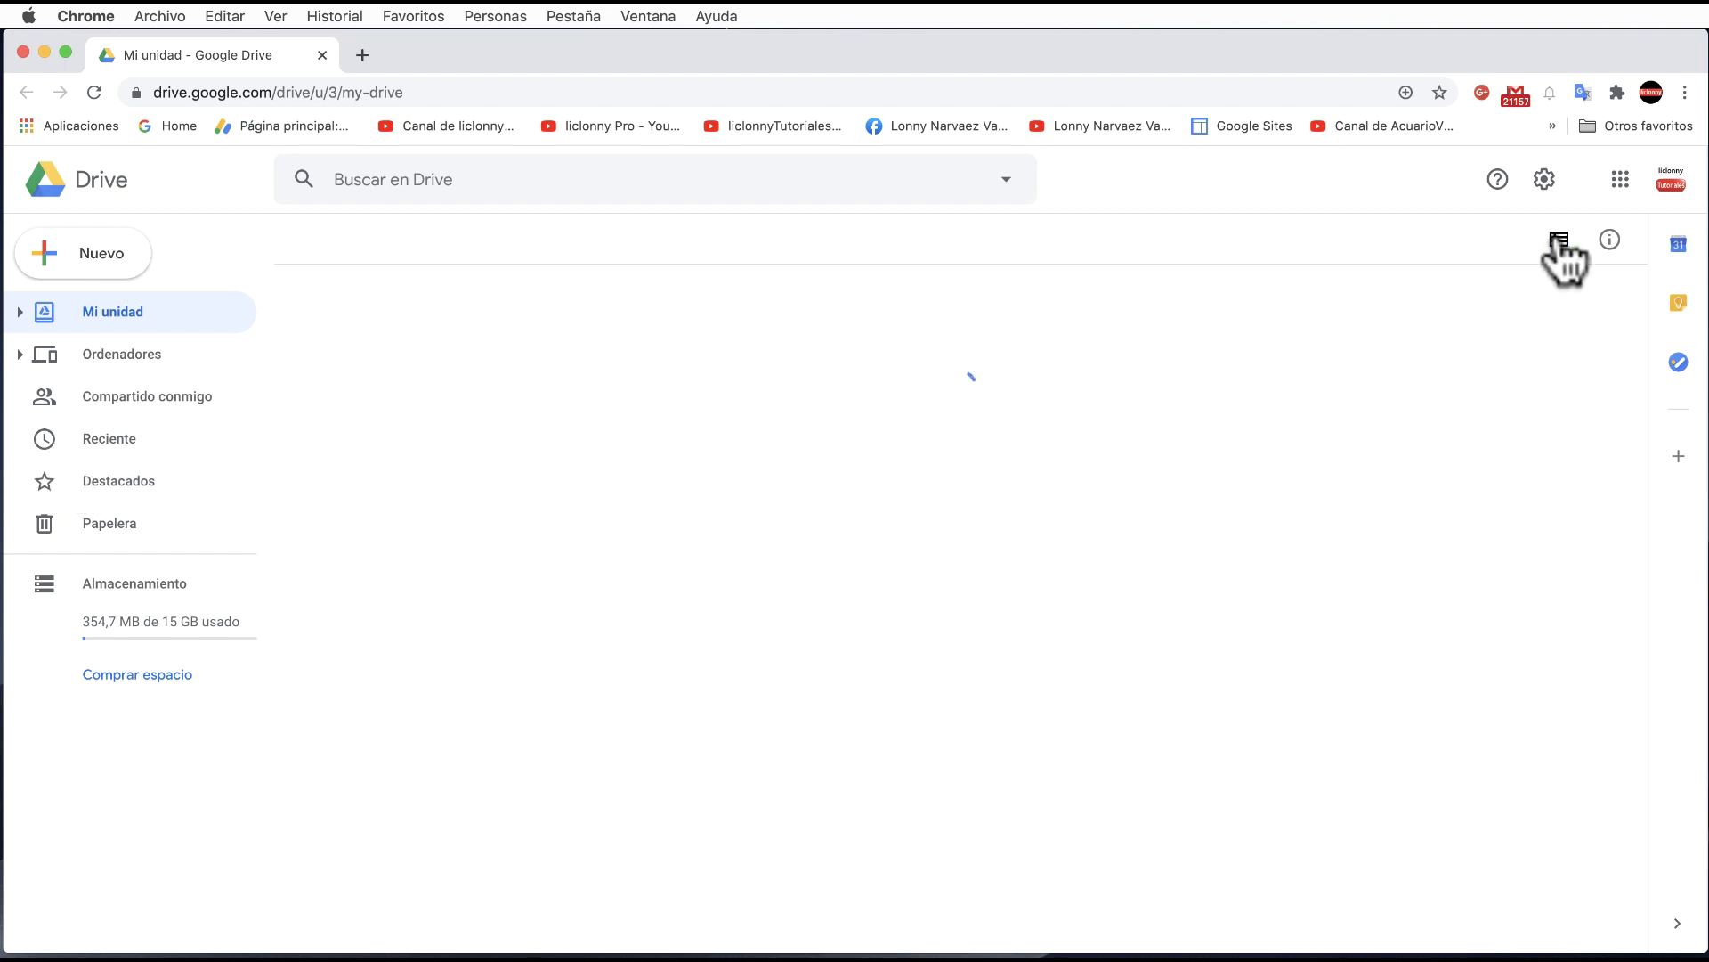
left_click(1559, 239)
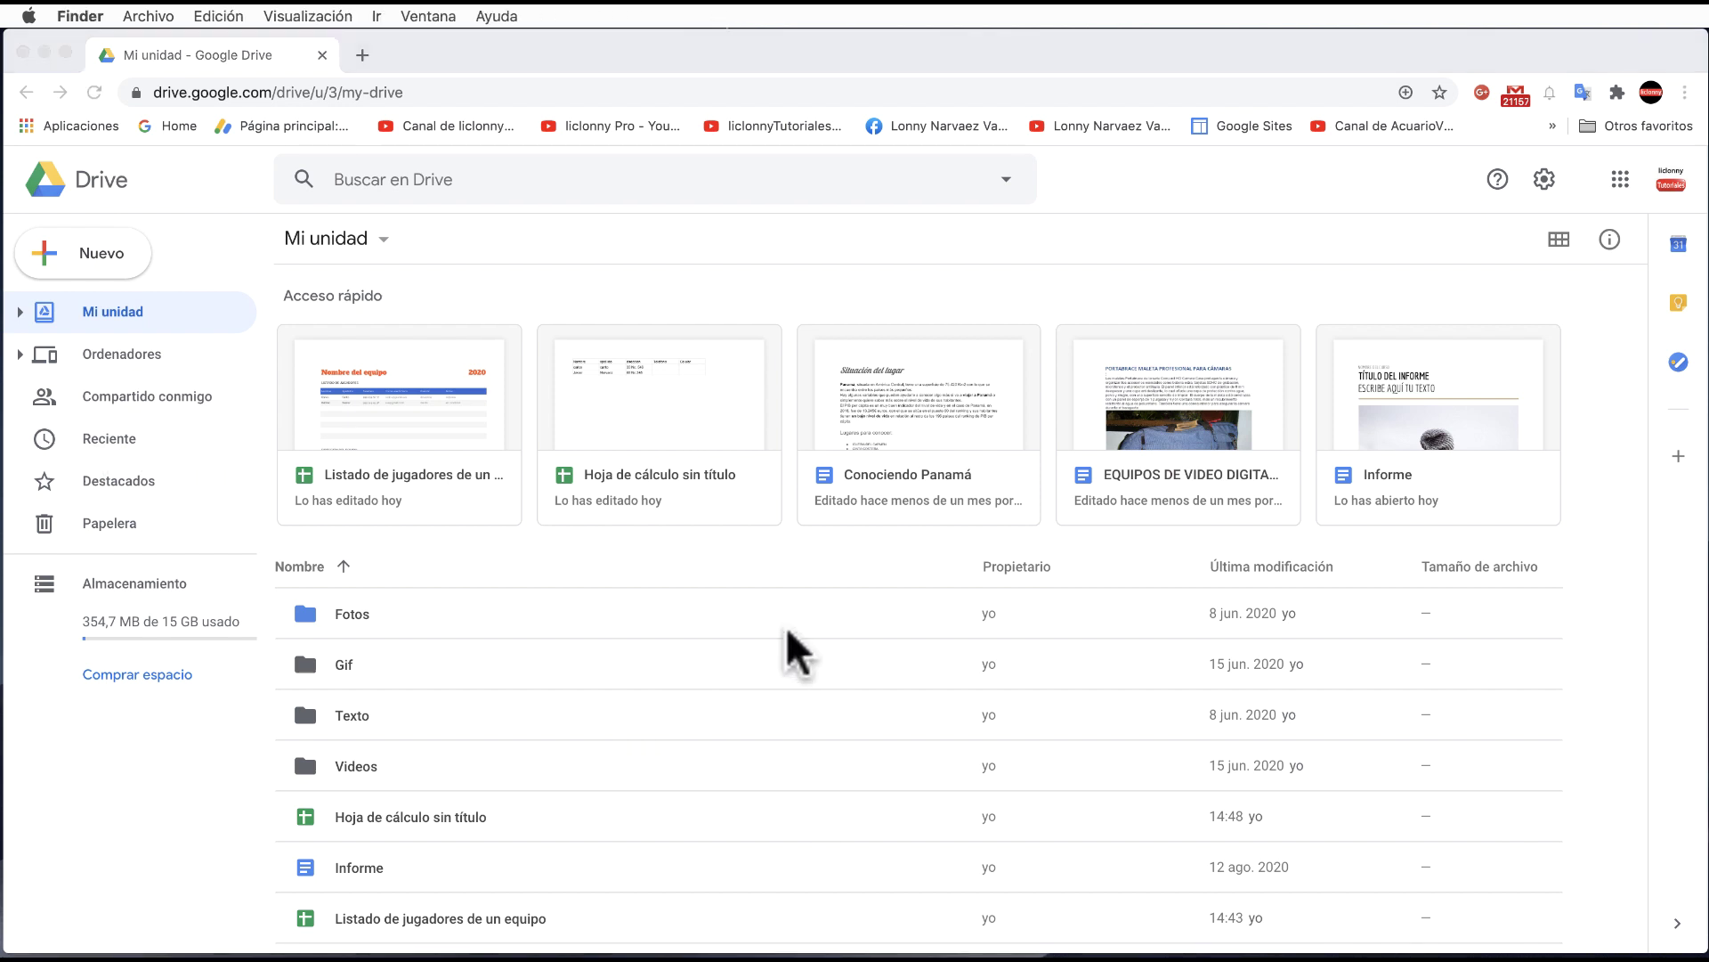
left_click(94, 250)
left_click(95, 258)
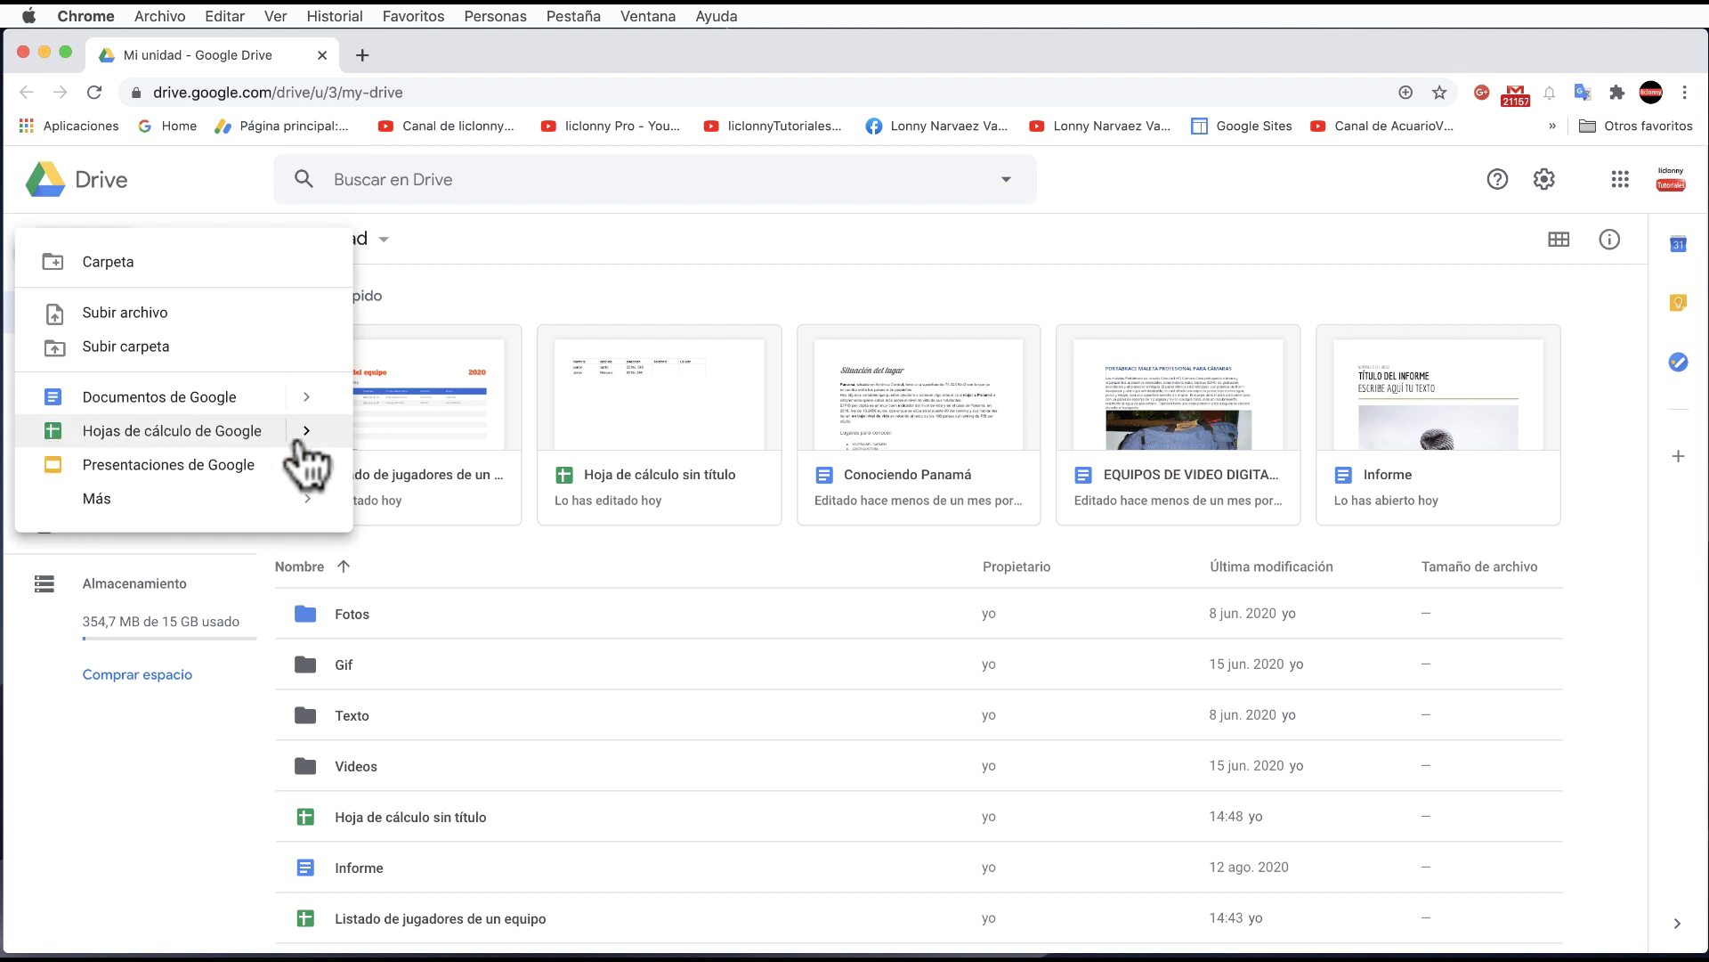
mouse_move(307, 430)
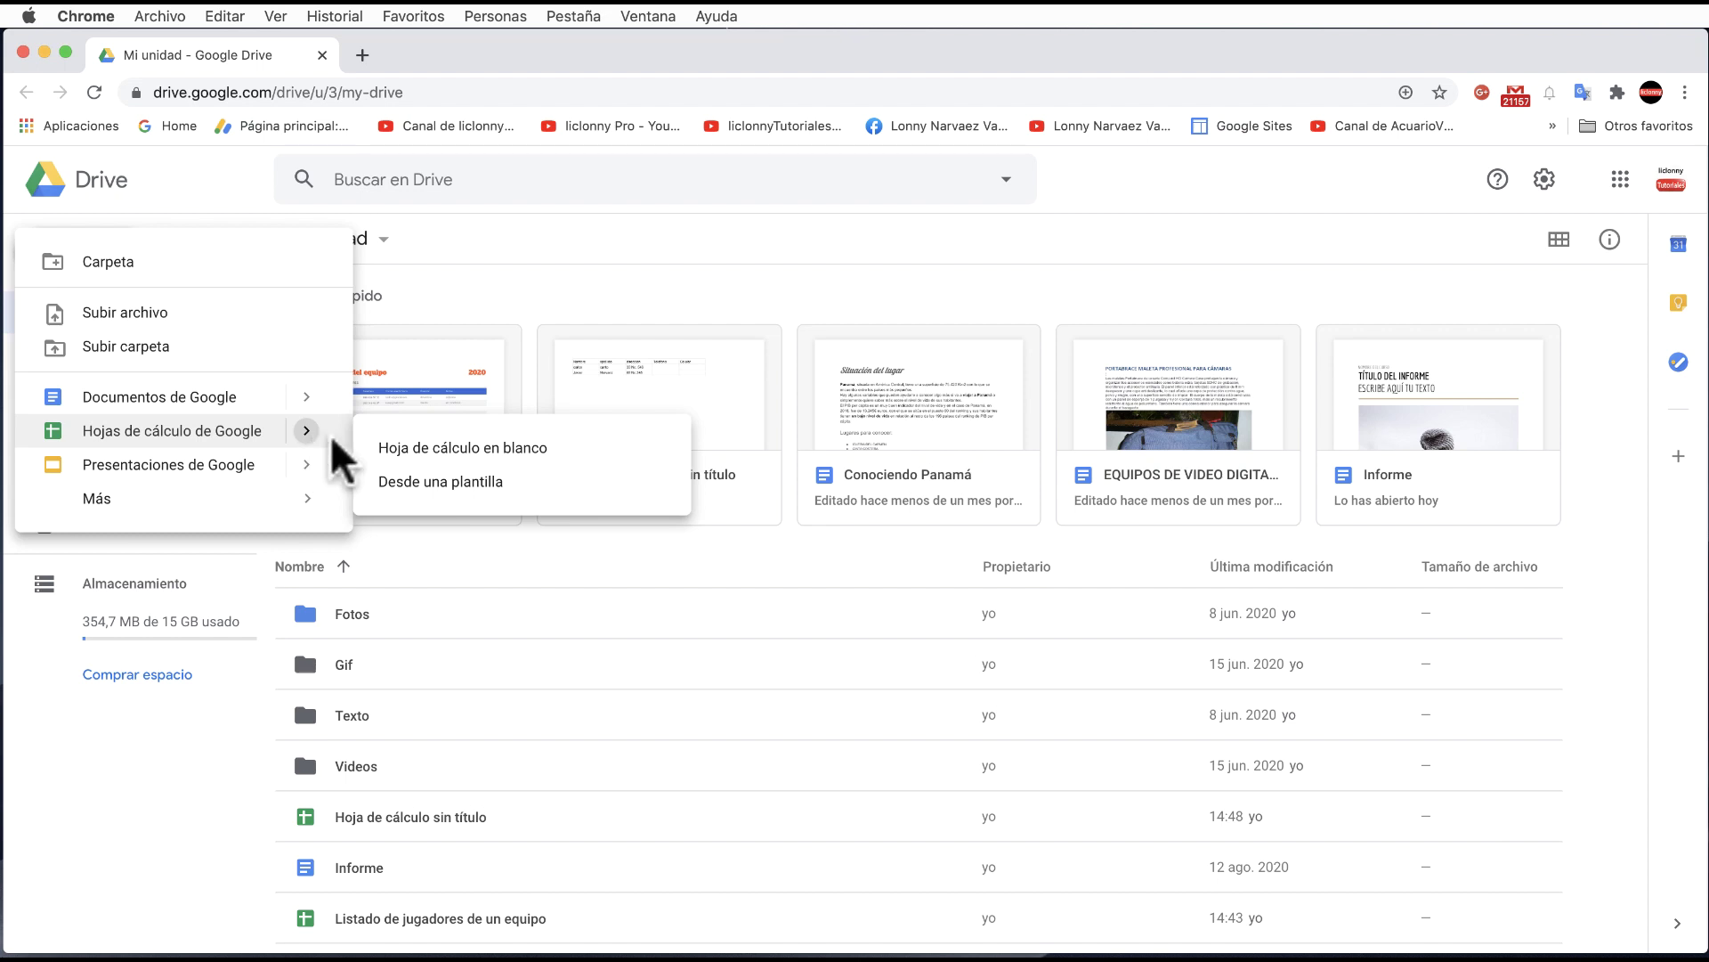
left_click(398, 447)
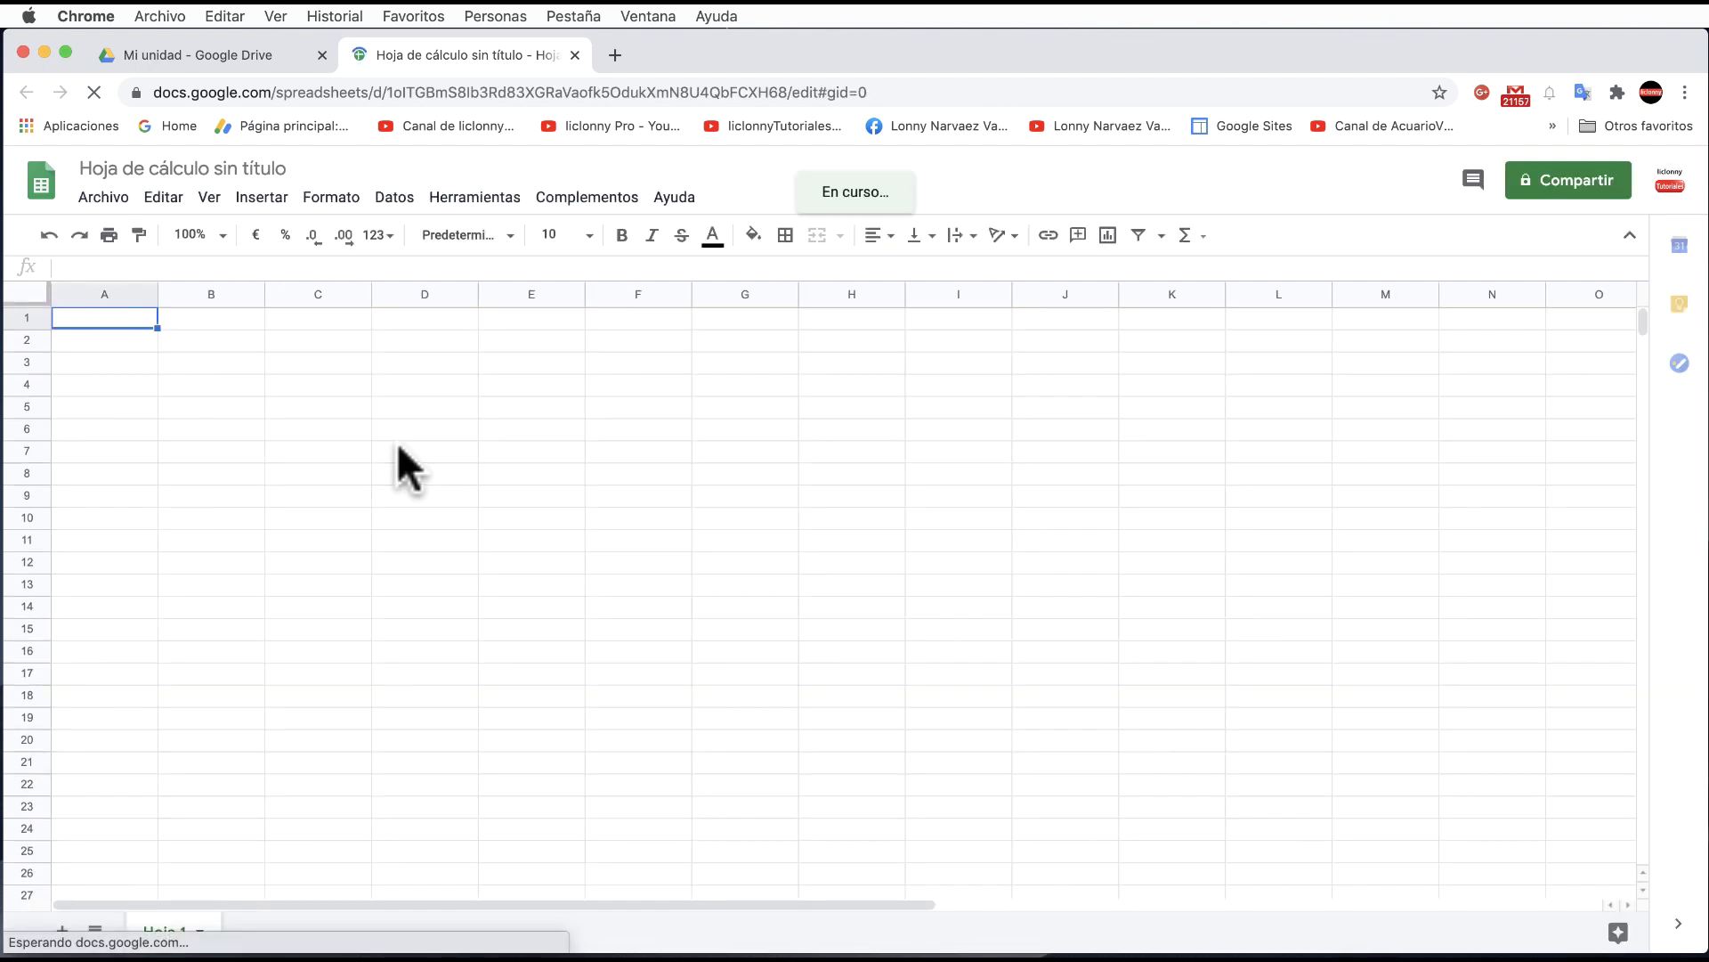
- Rename the untitled spreadsheet to 'Asistencia de la escuela'
left_click(283, 167)
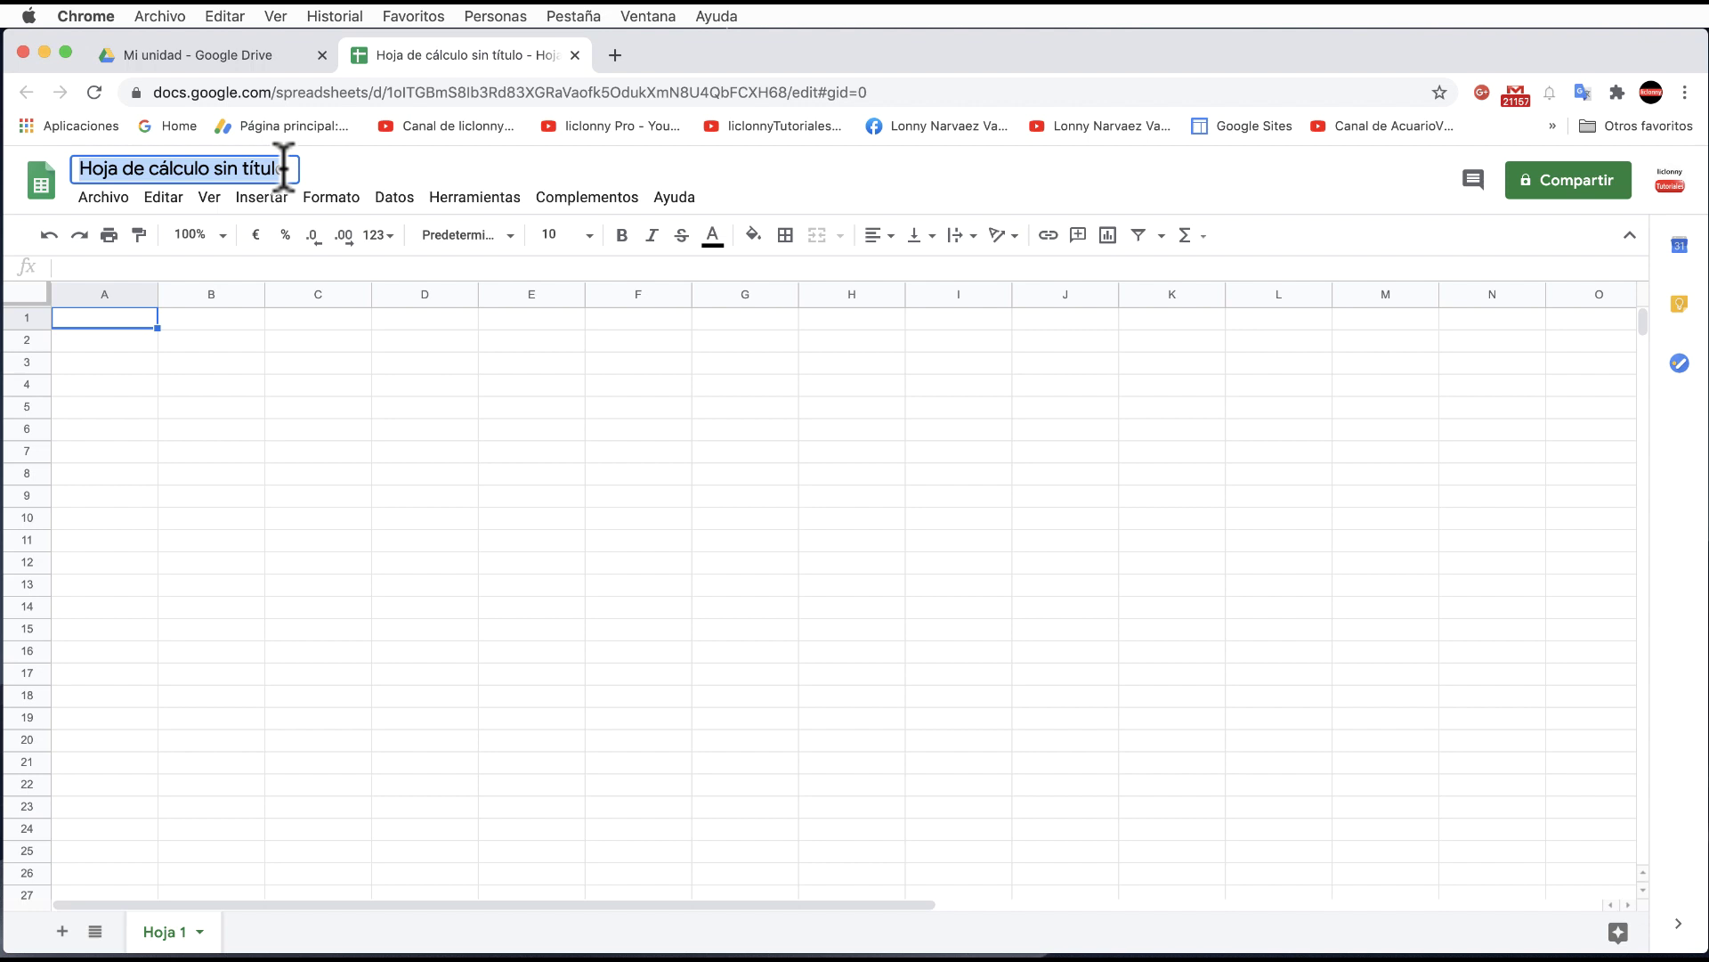
type("Asist")
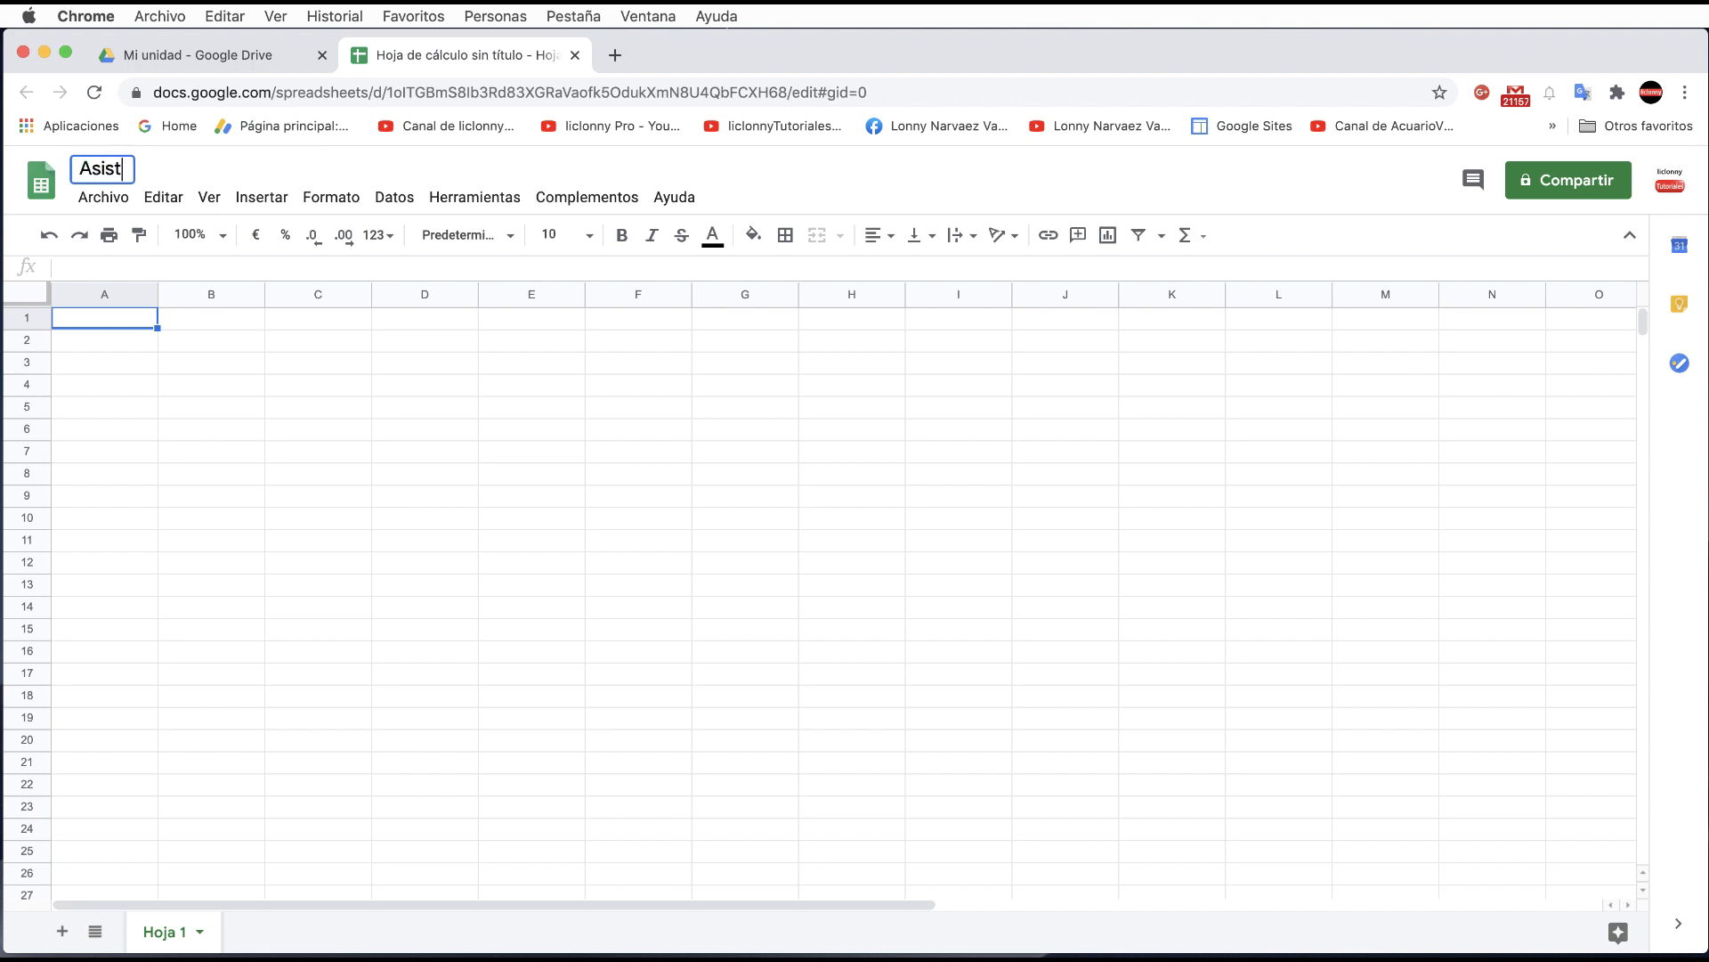
type("encia ")
type("de la es")
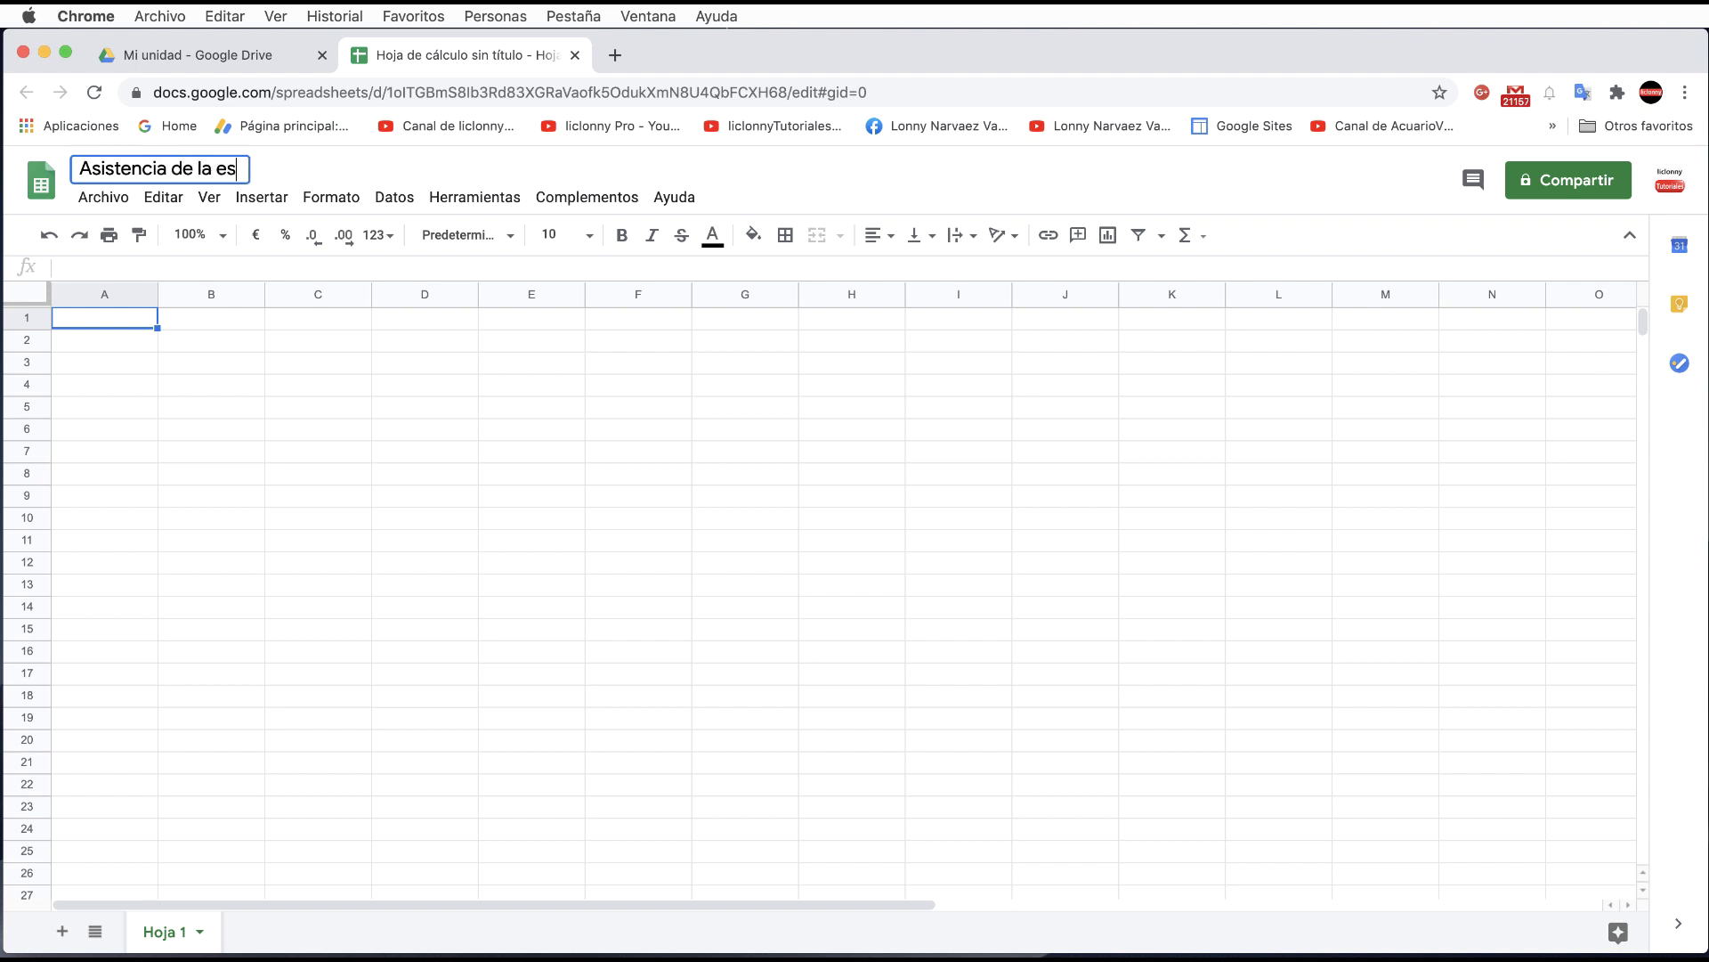
type("cuela")
left_click(110, 311)
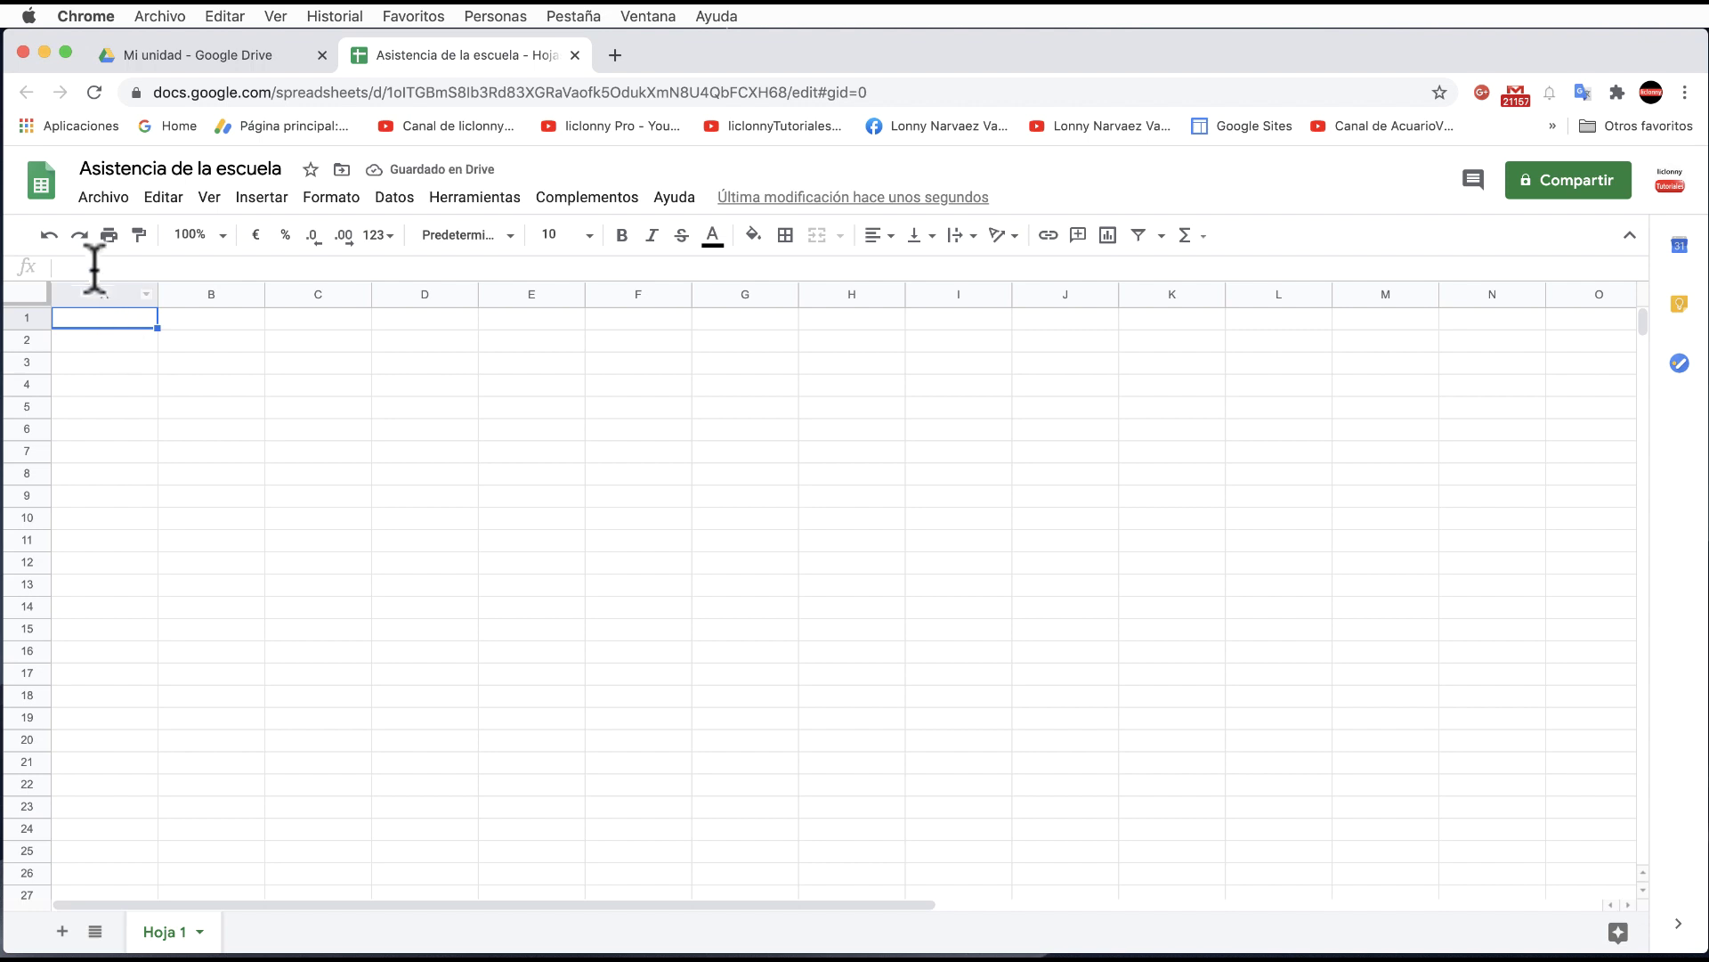
- Enter the headers Nombre, Apellido, Edad and telefono in A1–D1
left_click(93, 265)
type("N")
type("ombr")
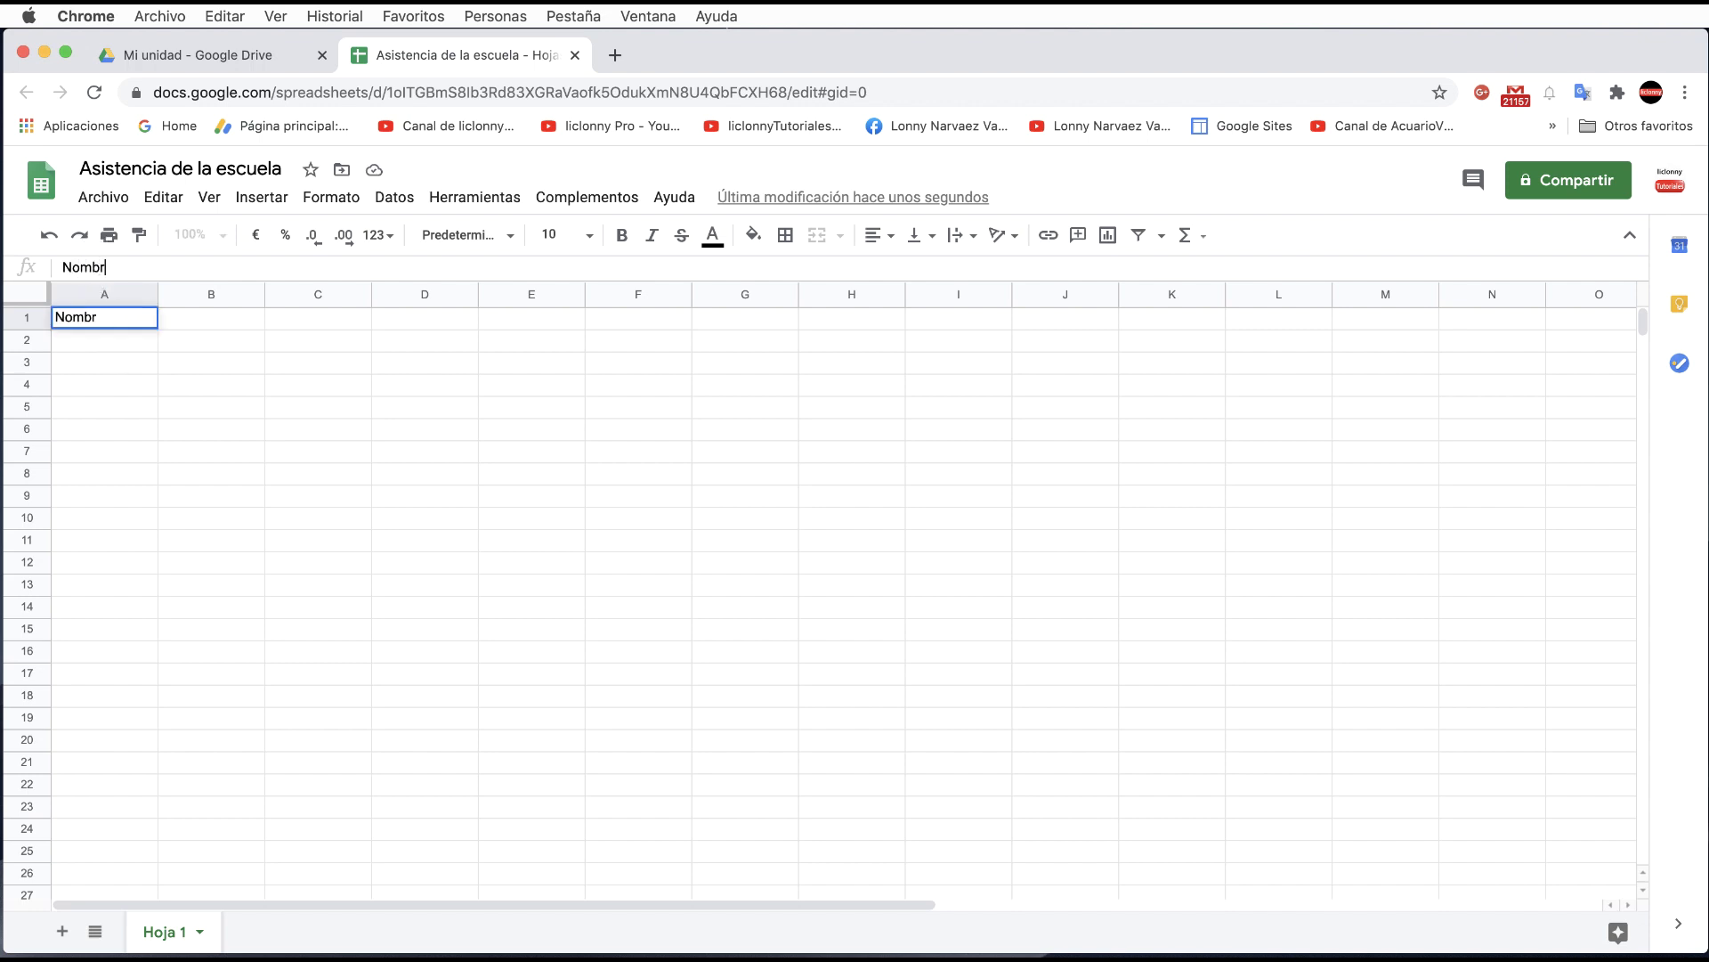
type("e")
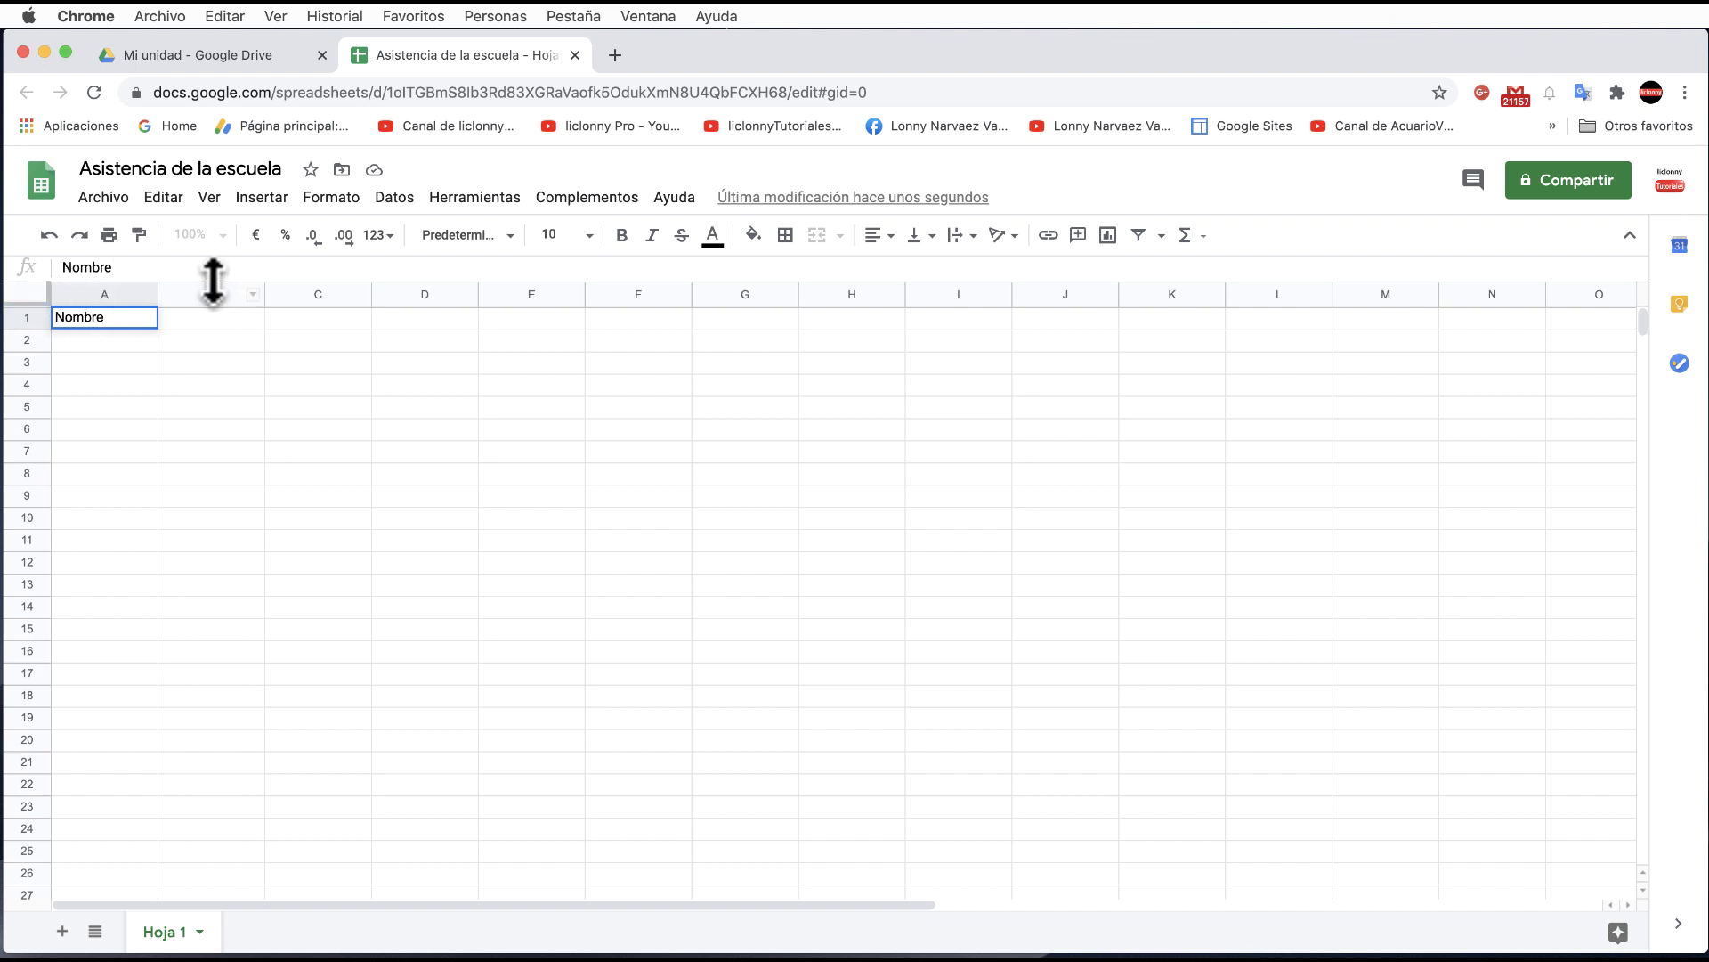
left_click(196, 310)
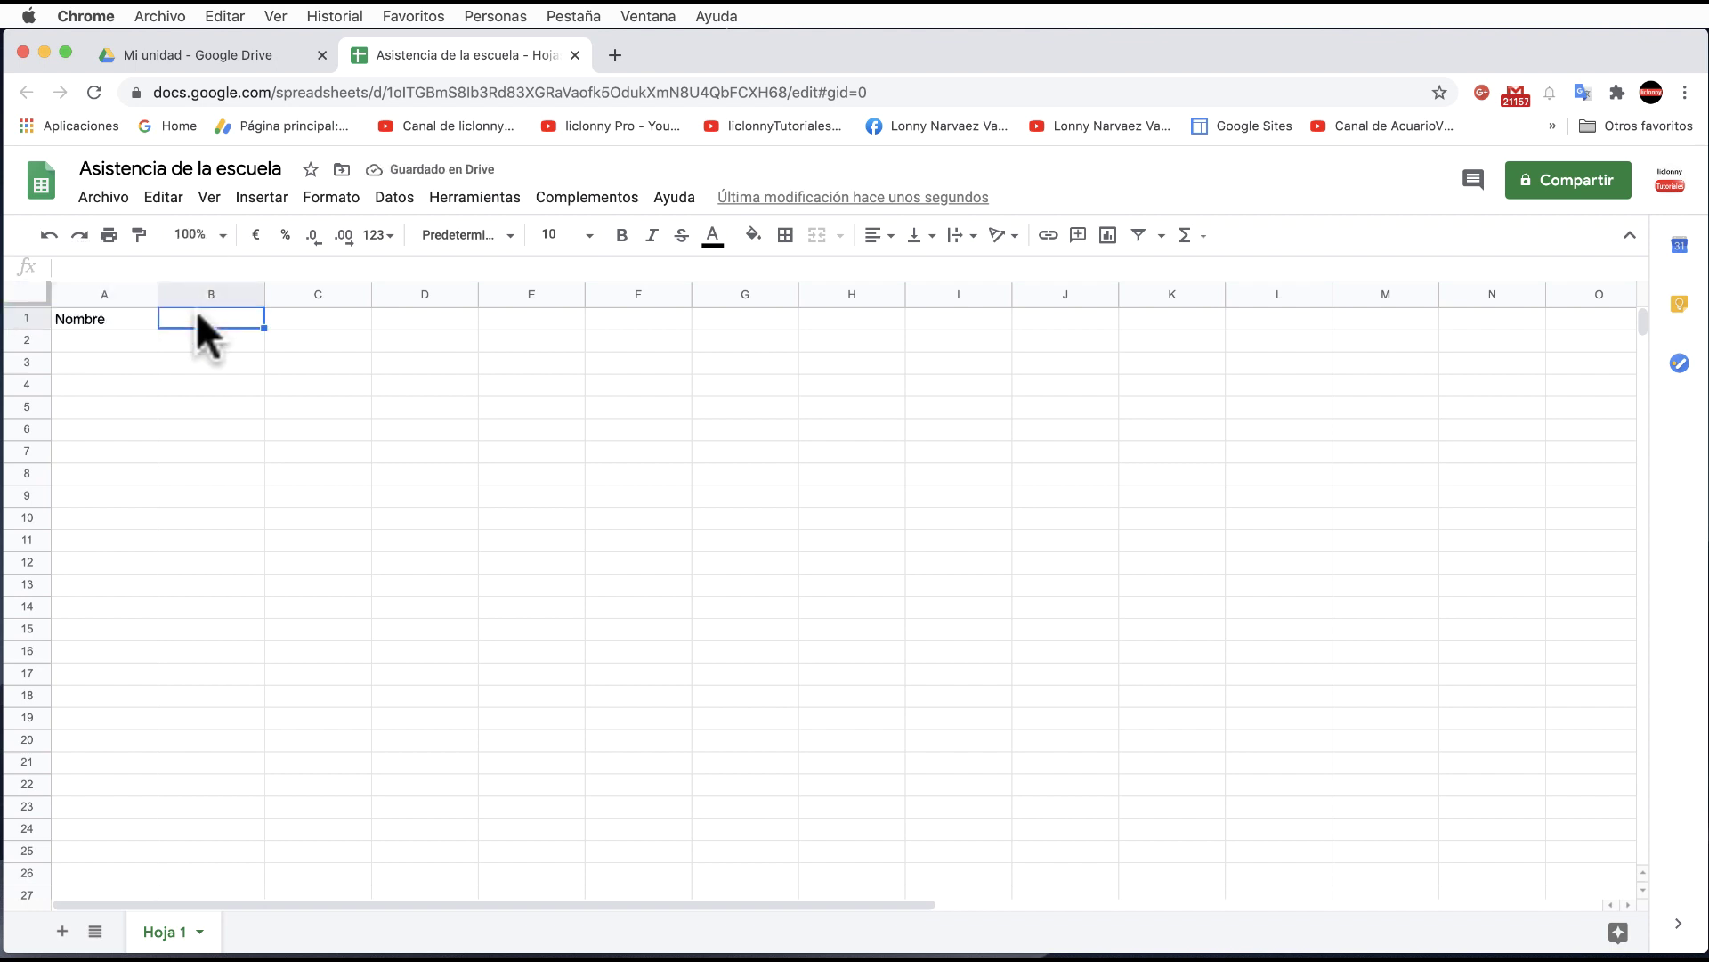
type("Apellid")
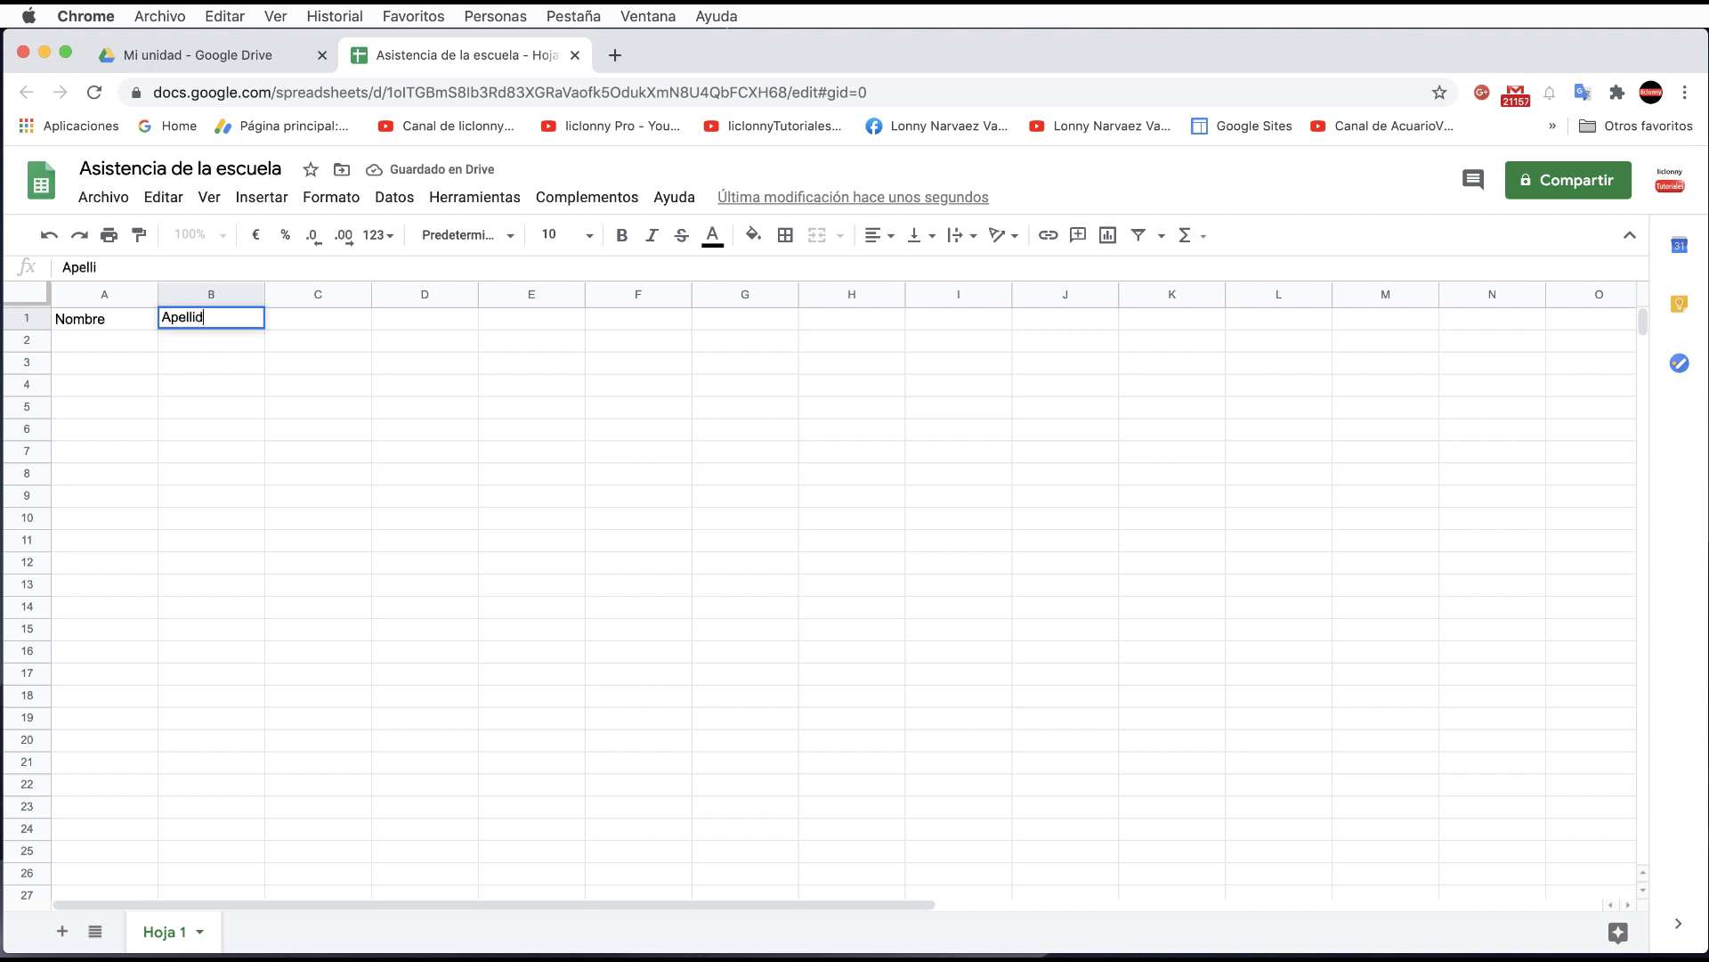
type("o")
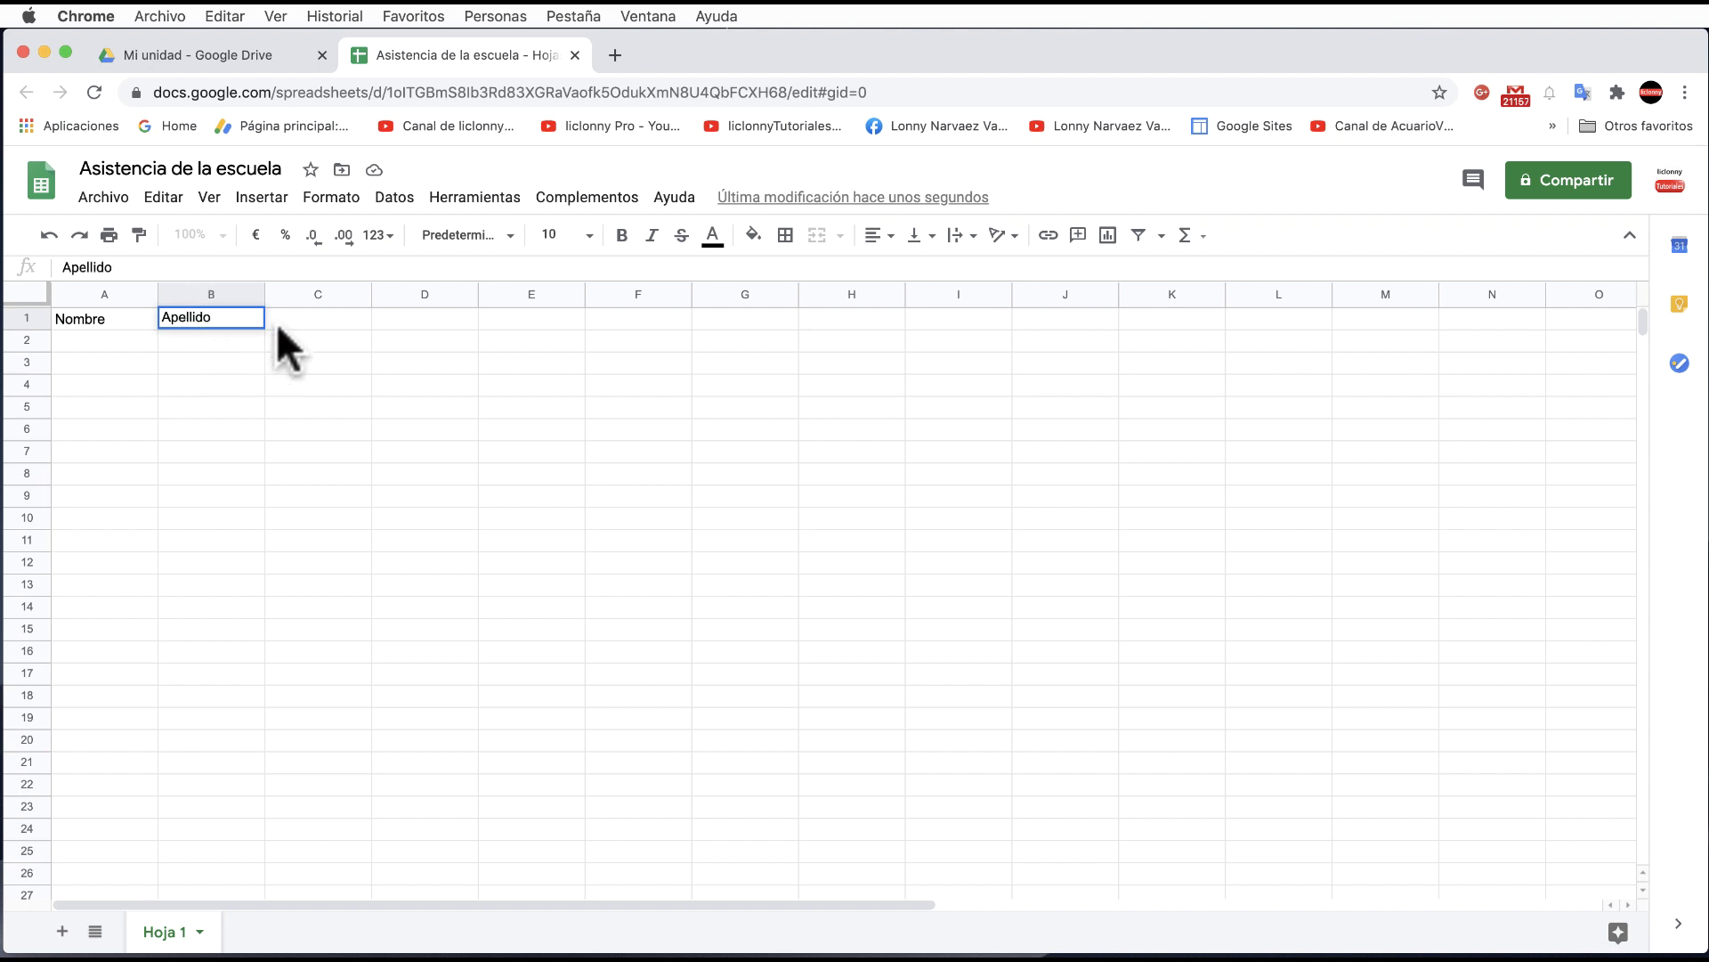
key("Tab")
type("E")
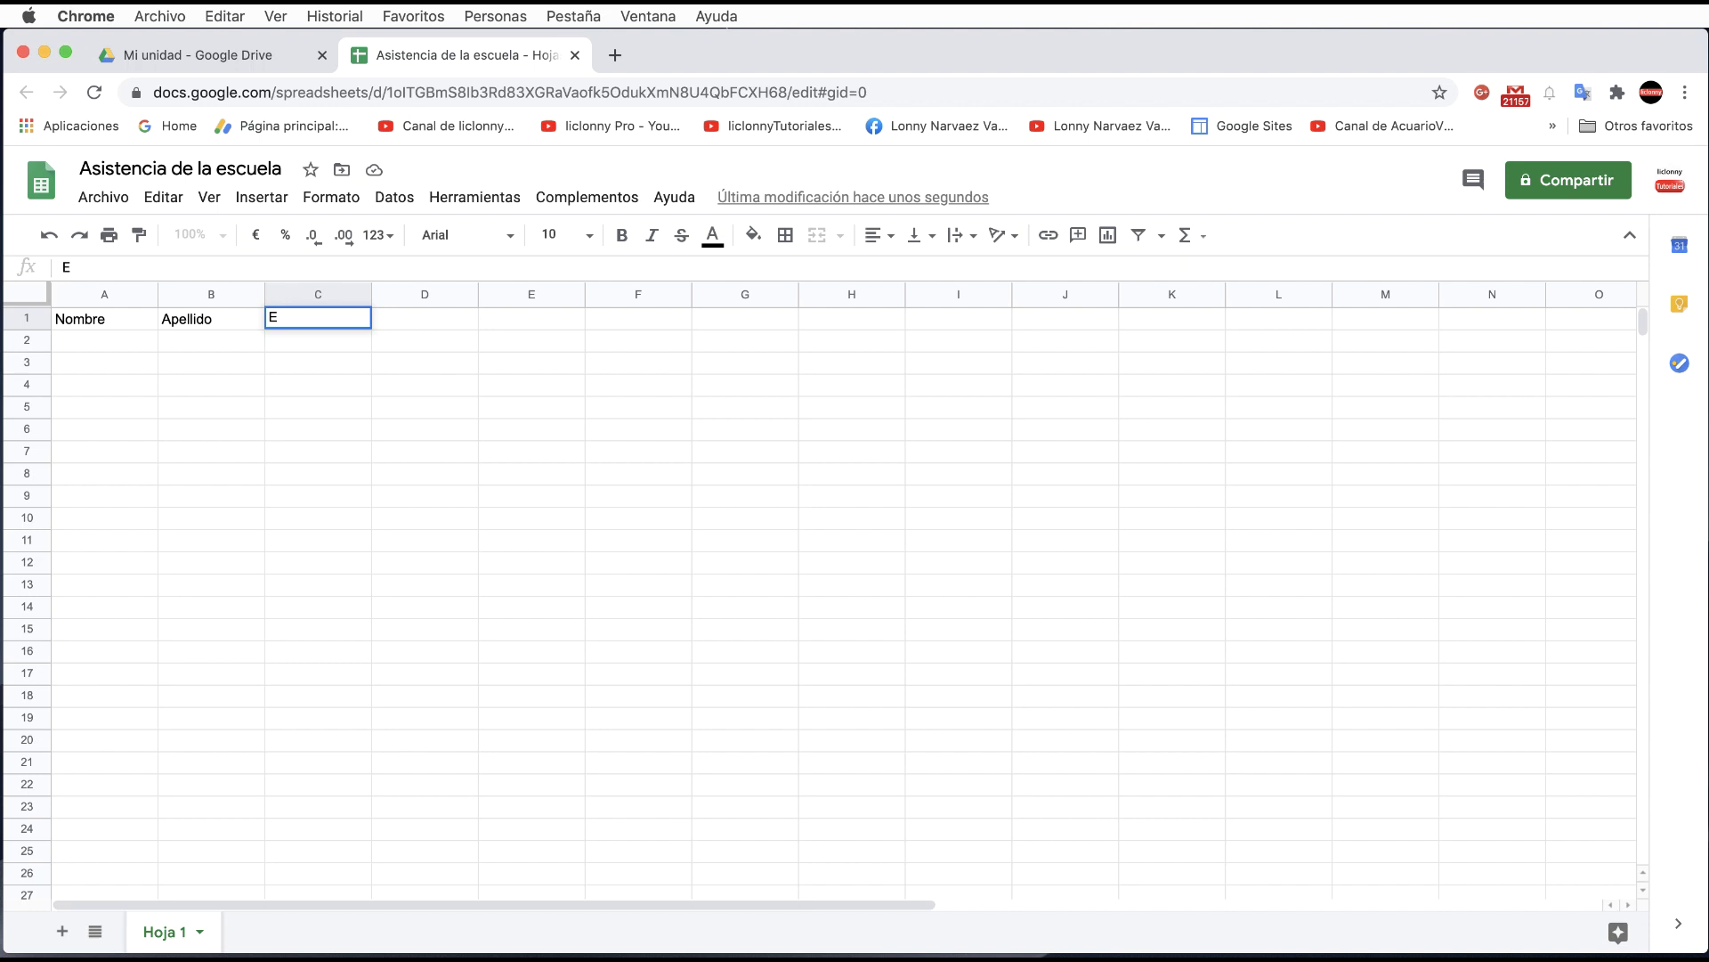
type("dad")
left_click(420, 319)
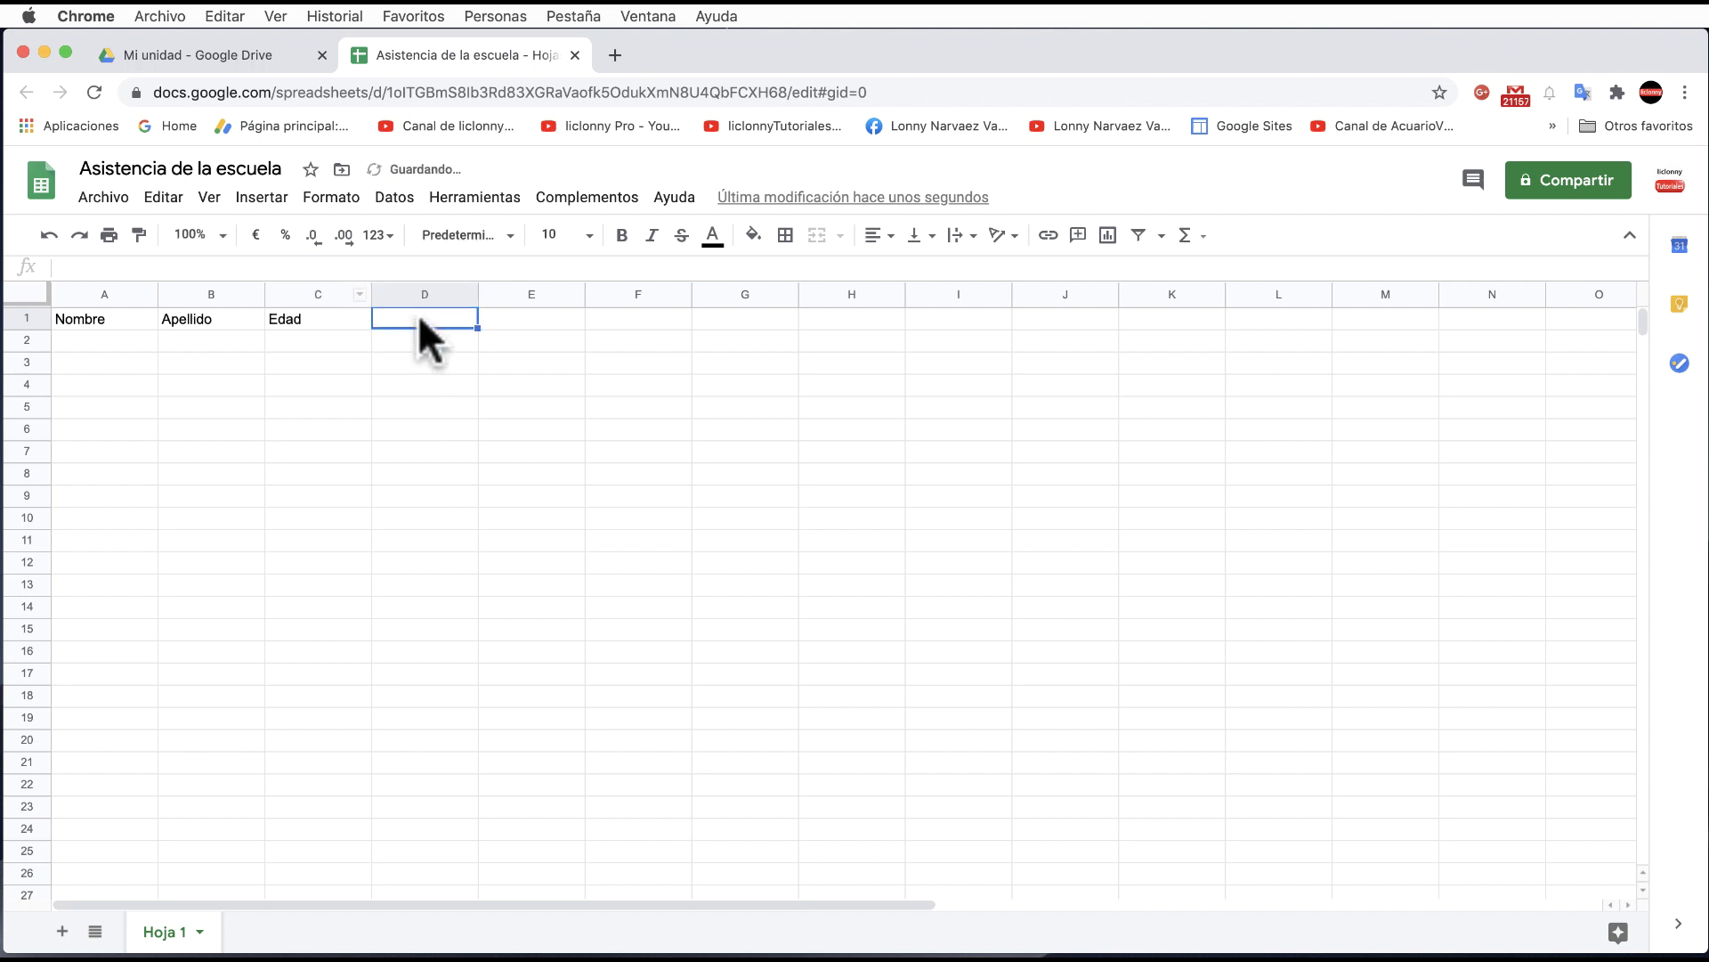
type("t")
type("elefono")
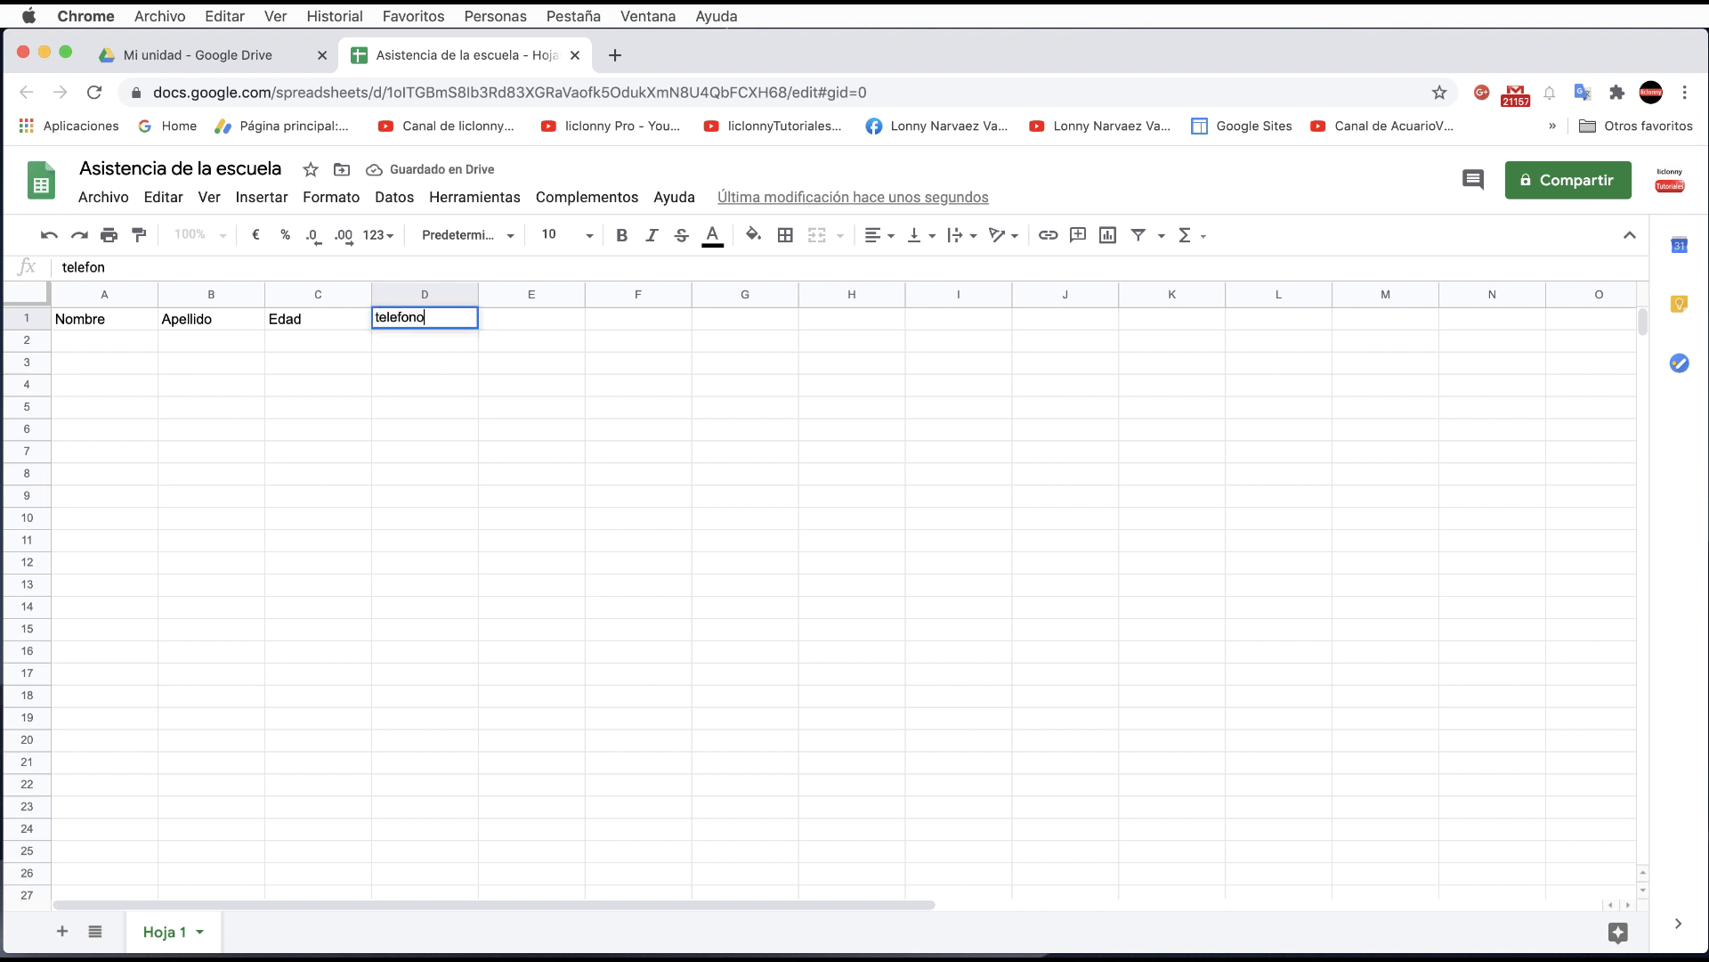
- Fill row 2 with a student's first name, surname, age '25 años' and phone number
left_click(77, 339)
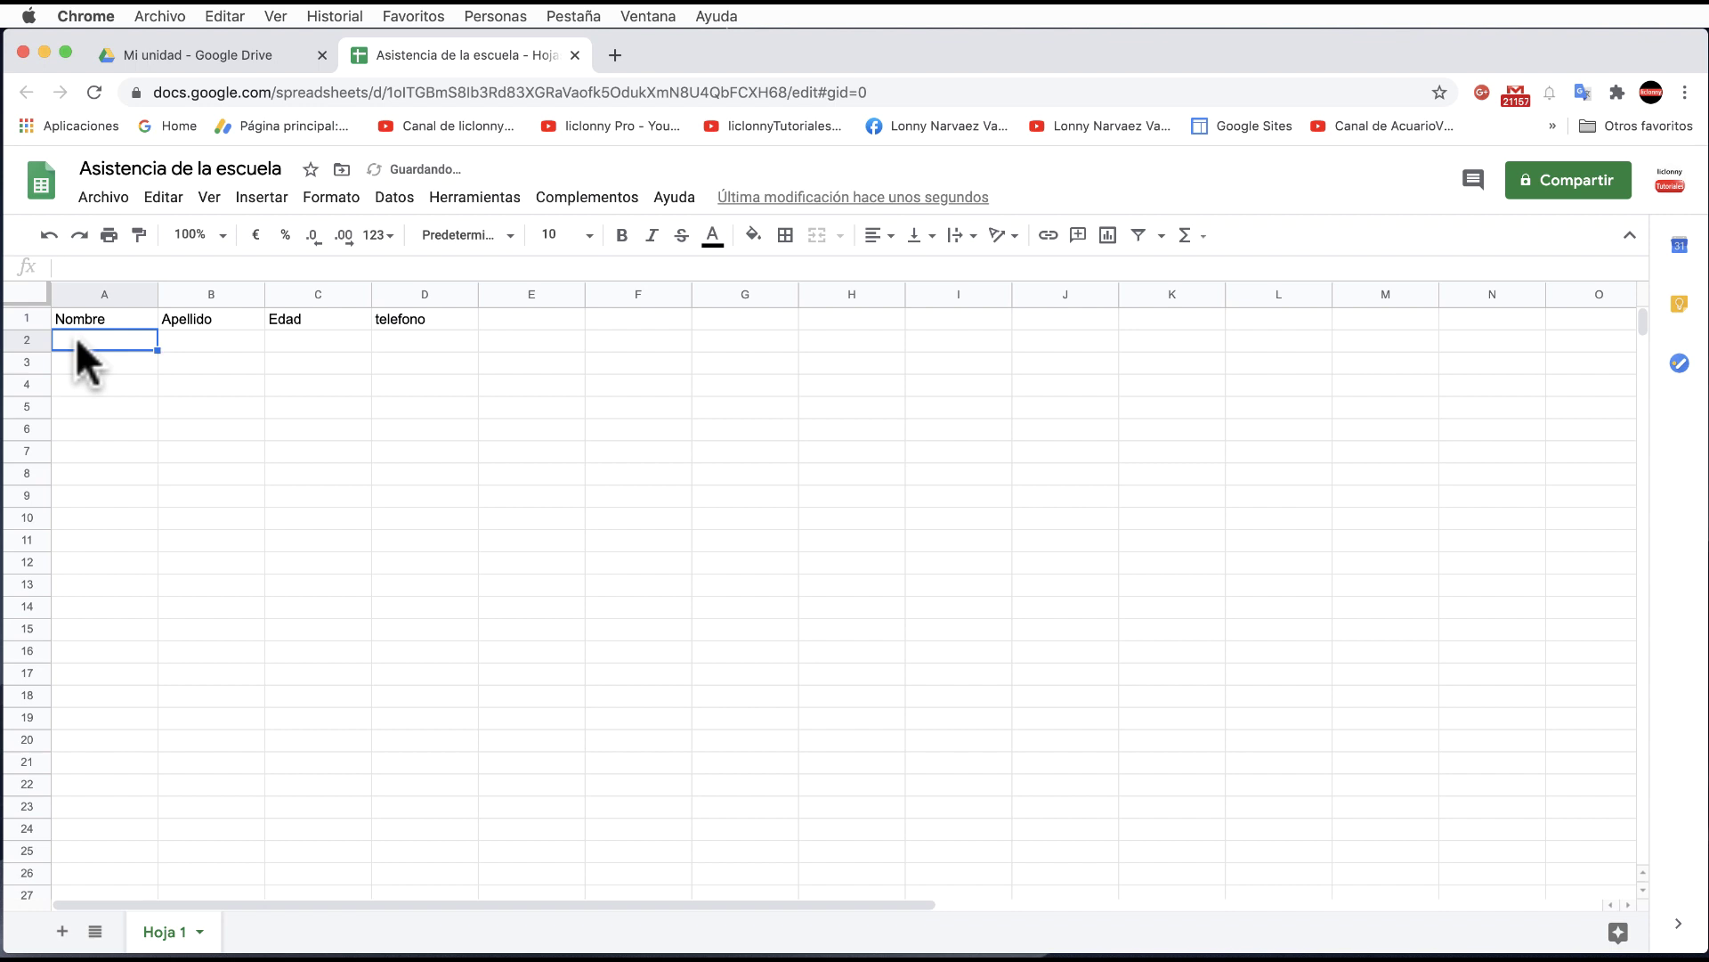
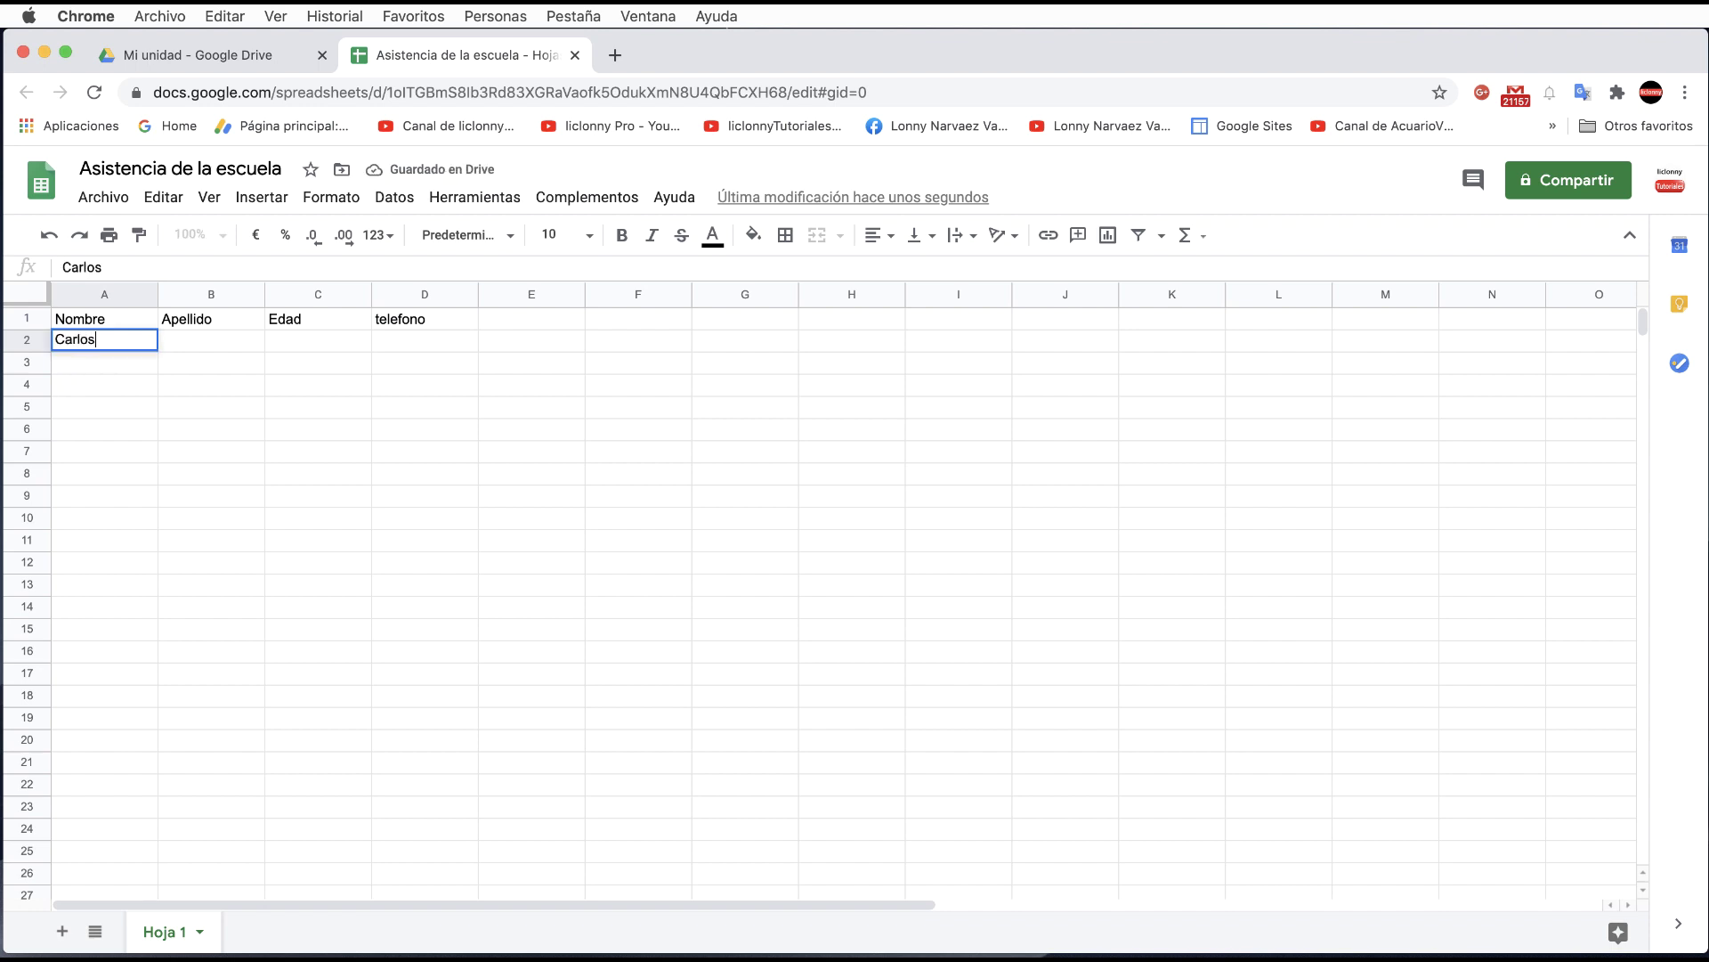
left_click(189, 334)
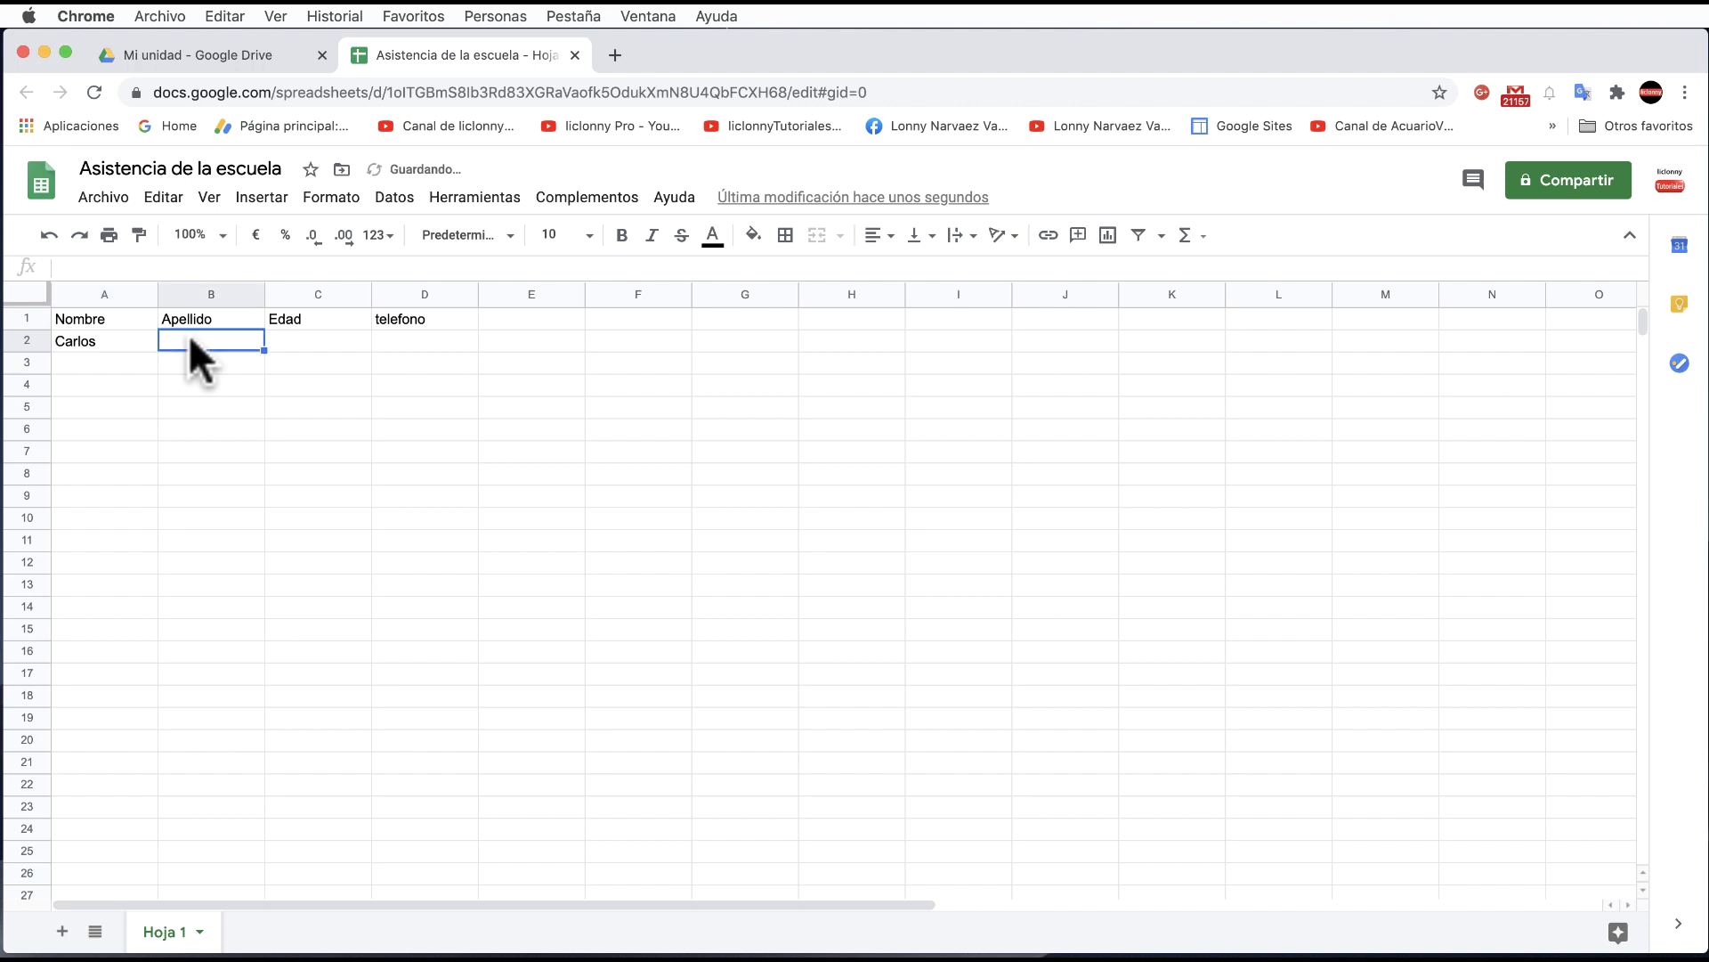
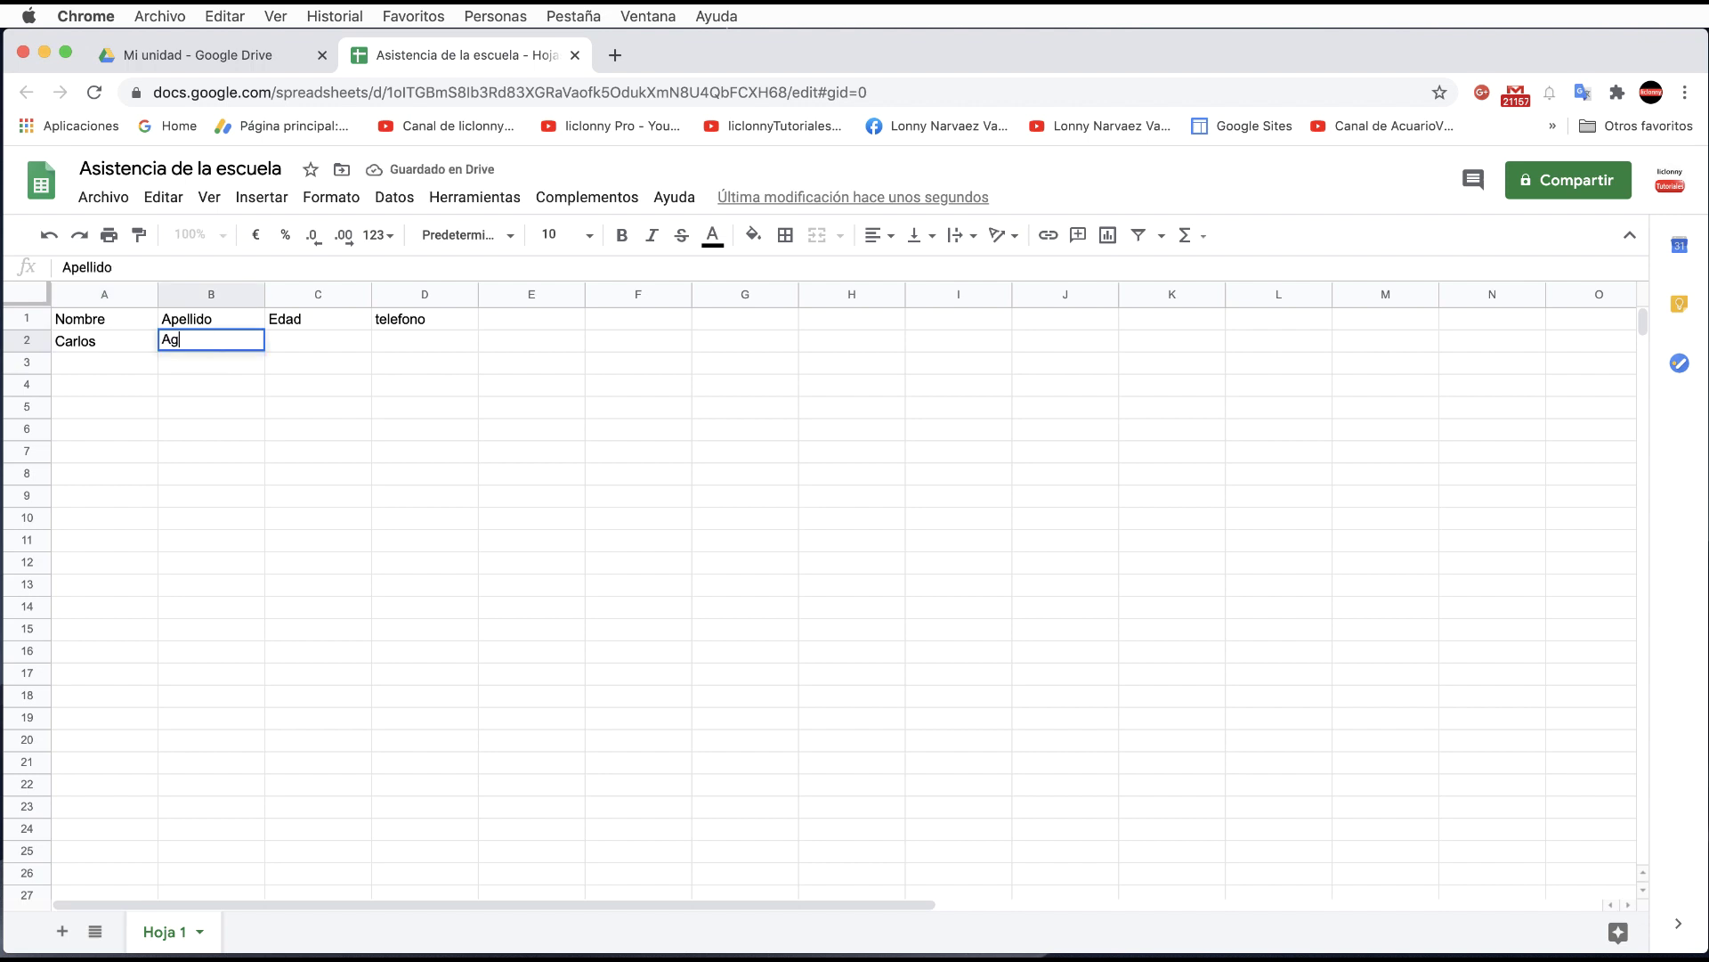
left_click(335, 343)
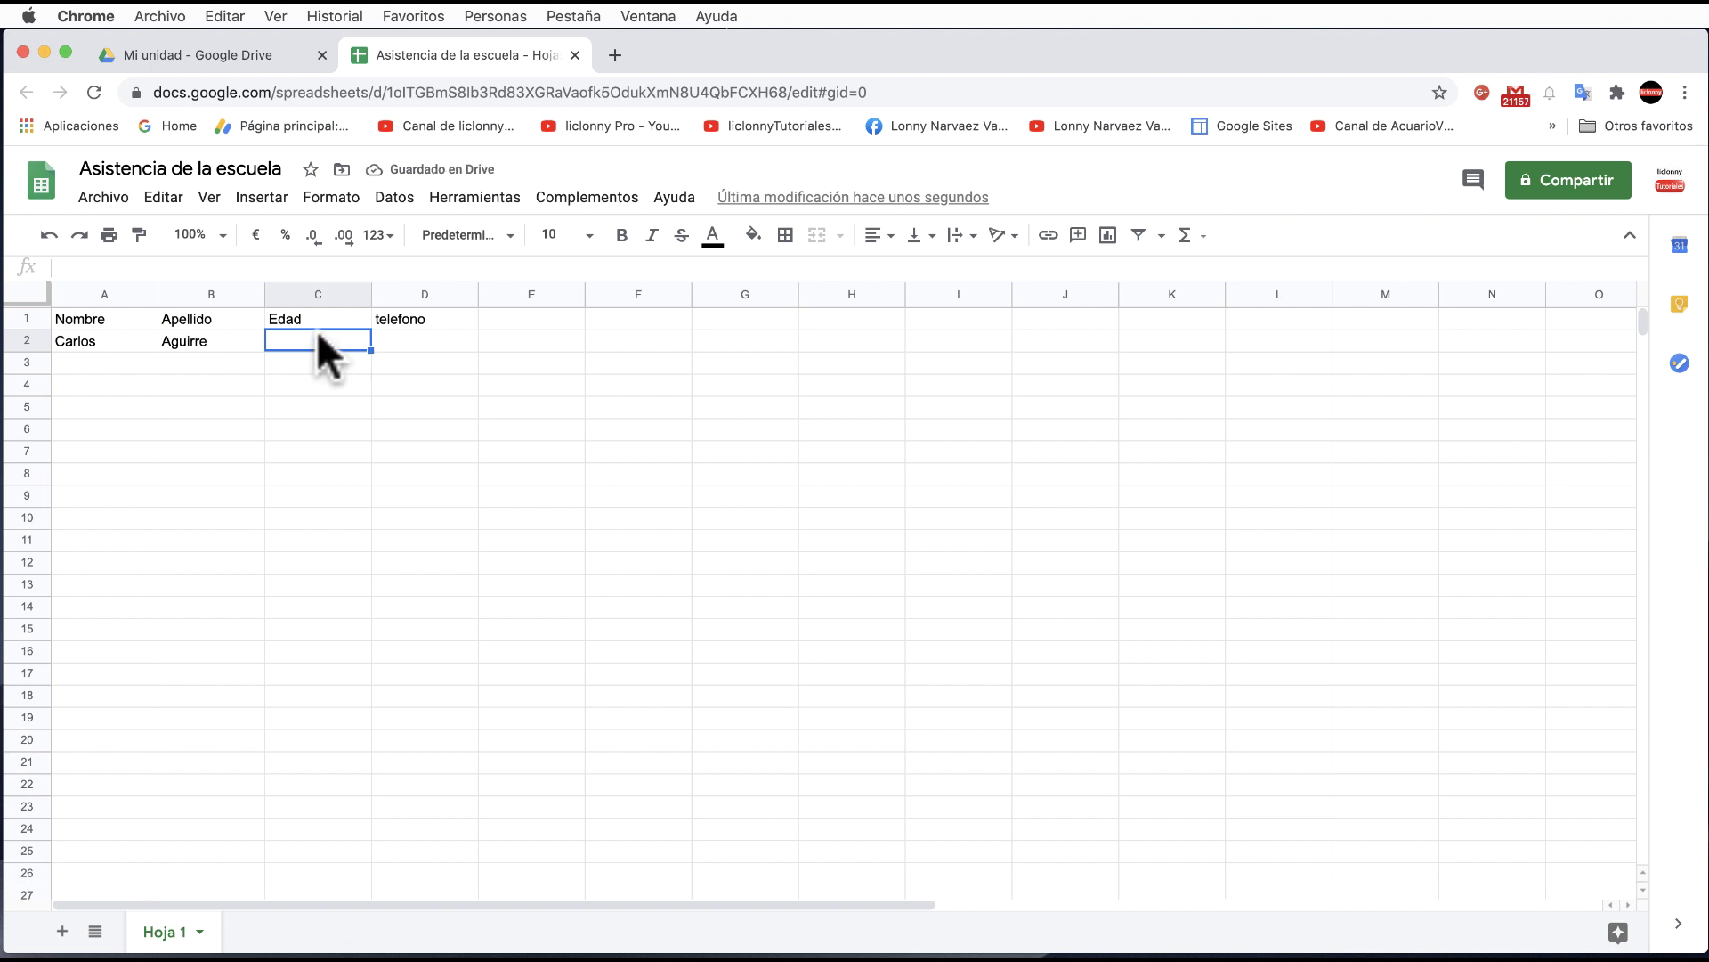
type("25 años")
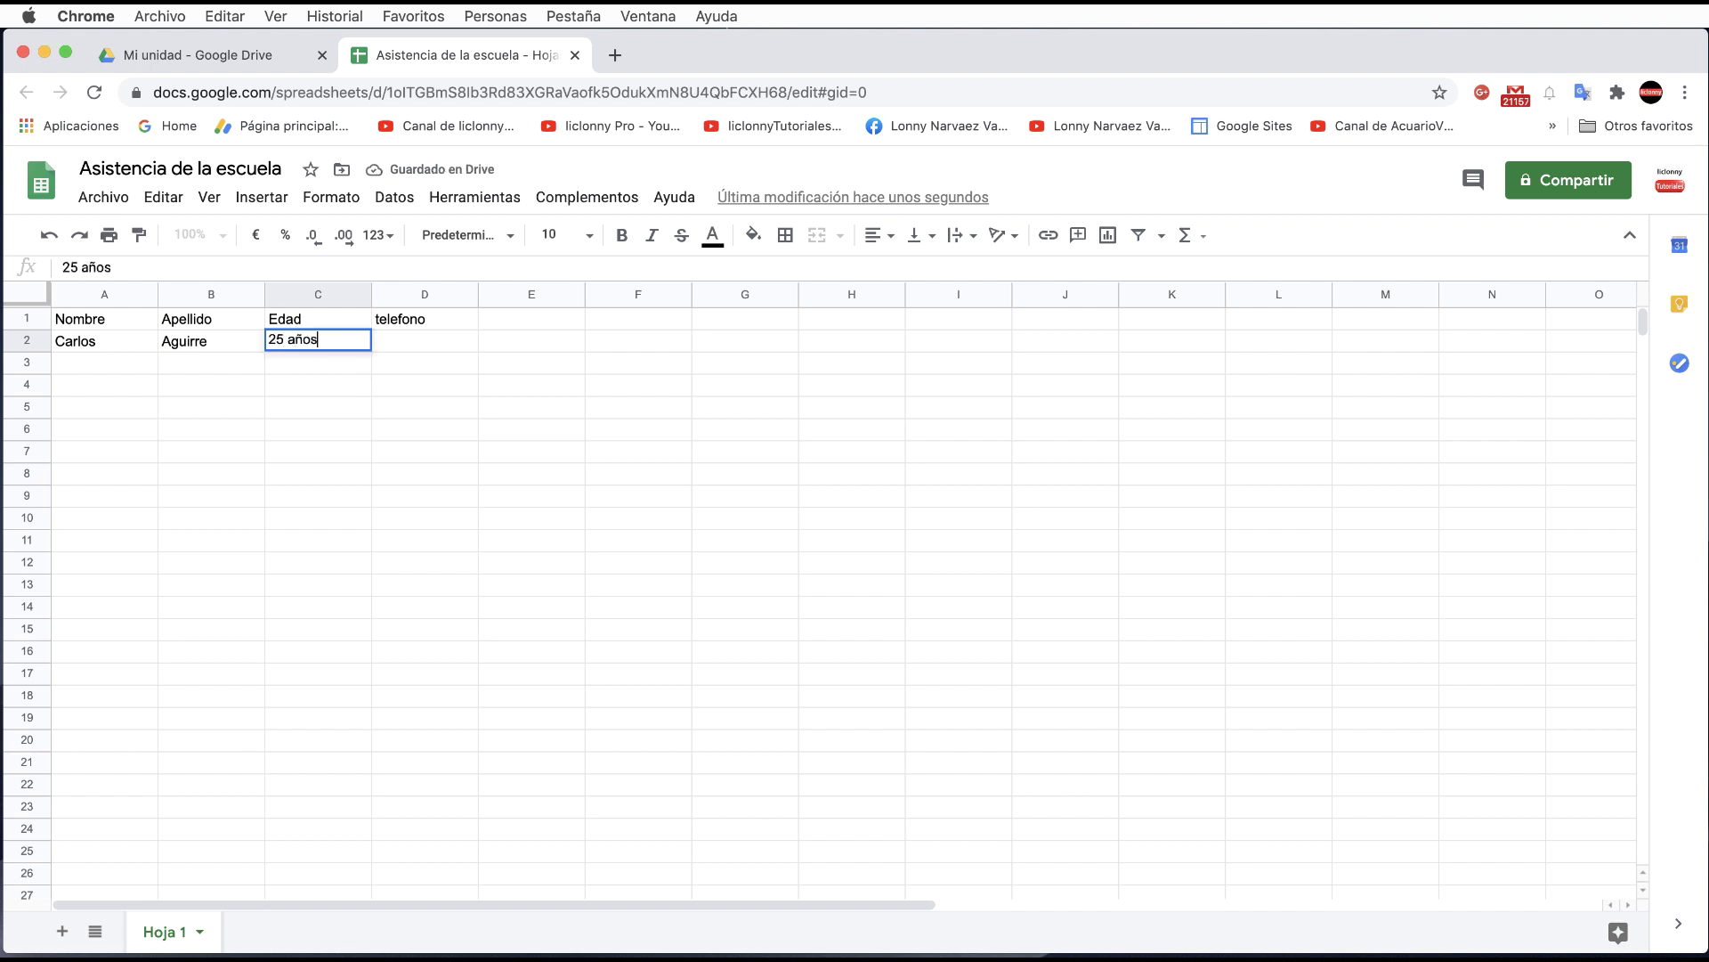
left_click(394, 342)
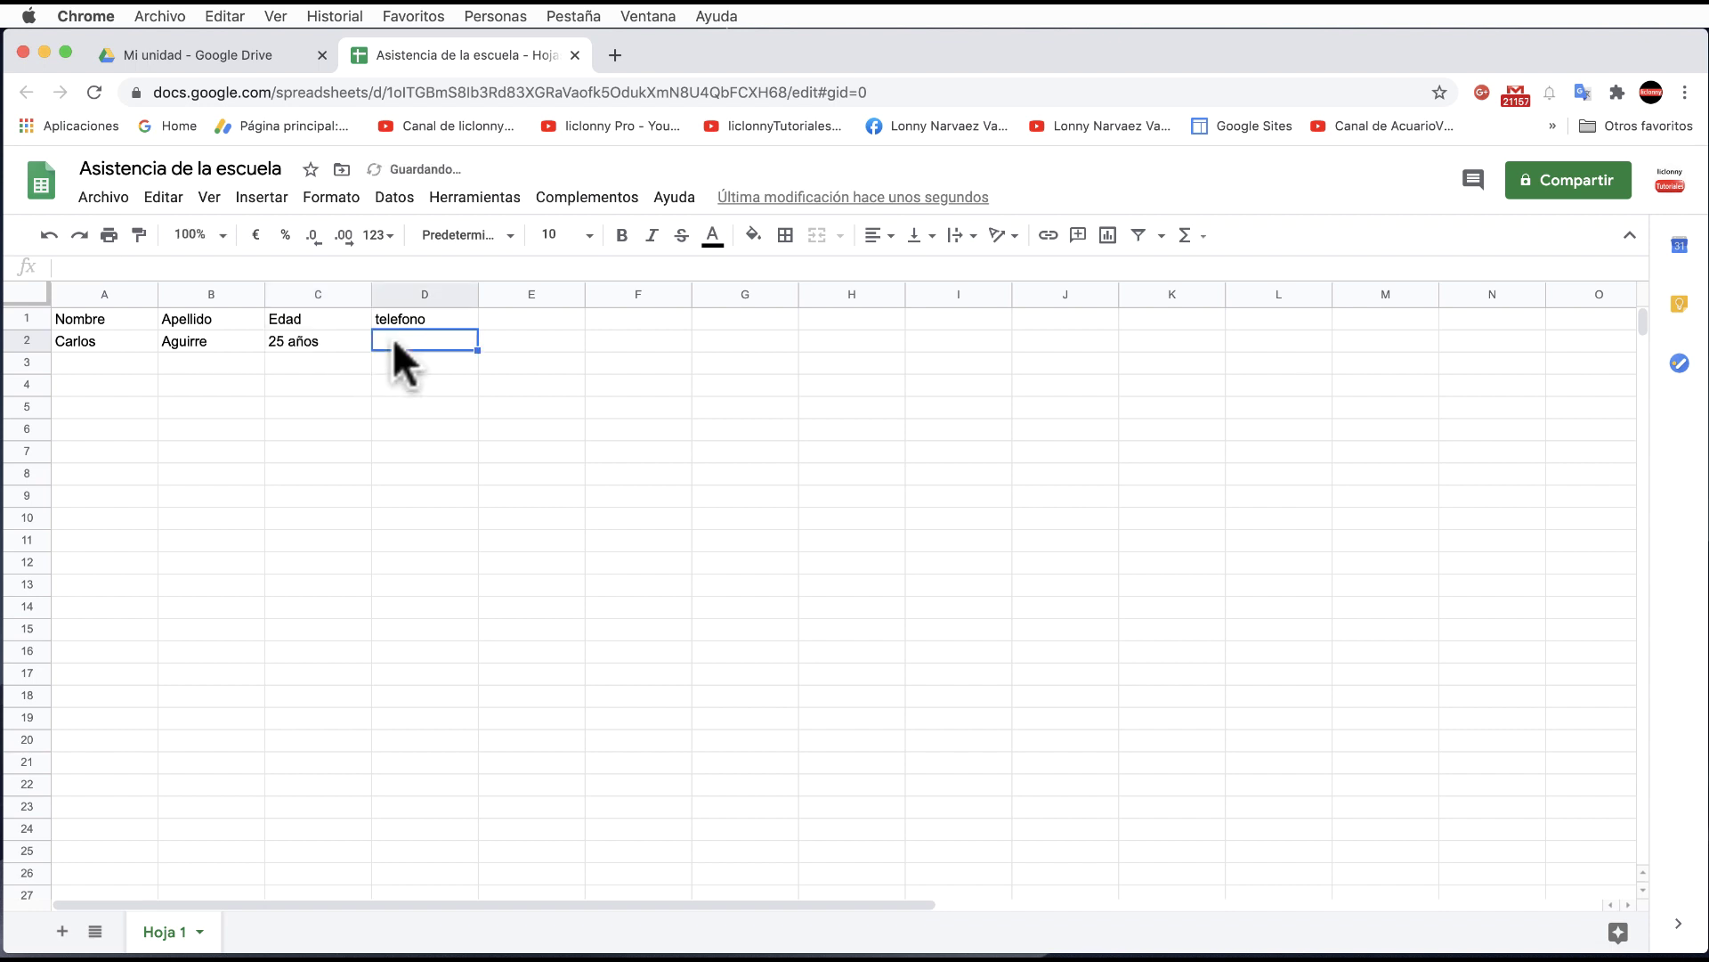
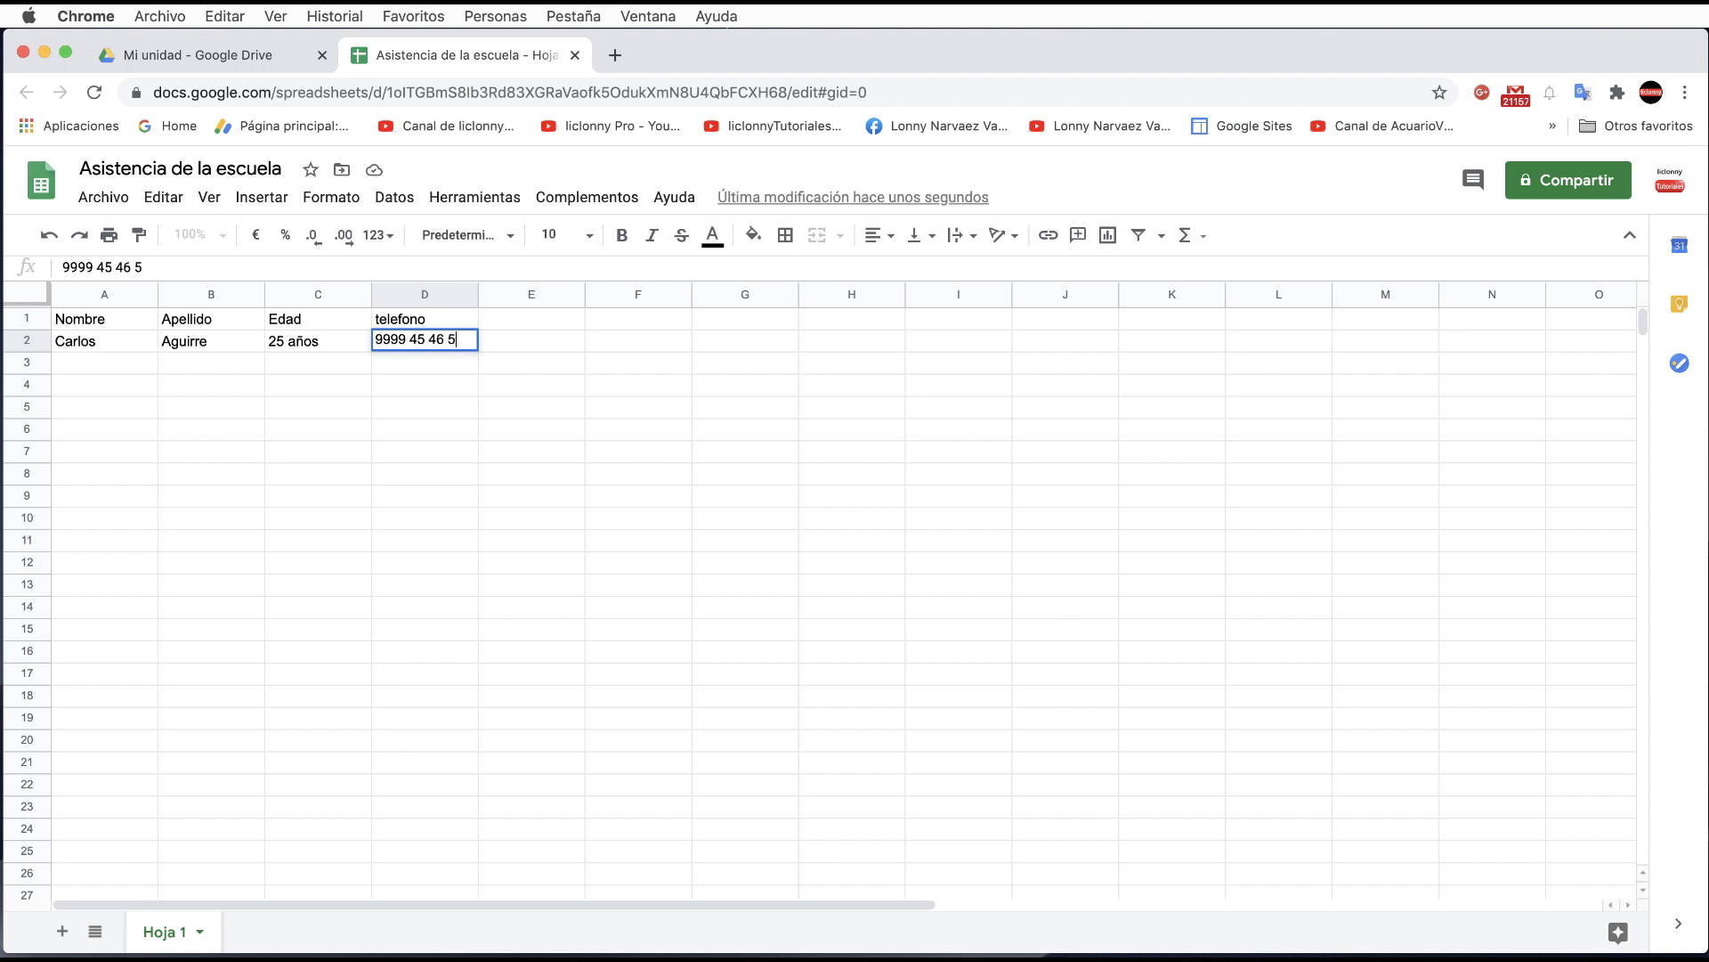
left_click(93, 362)
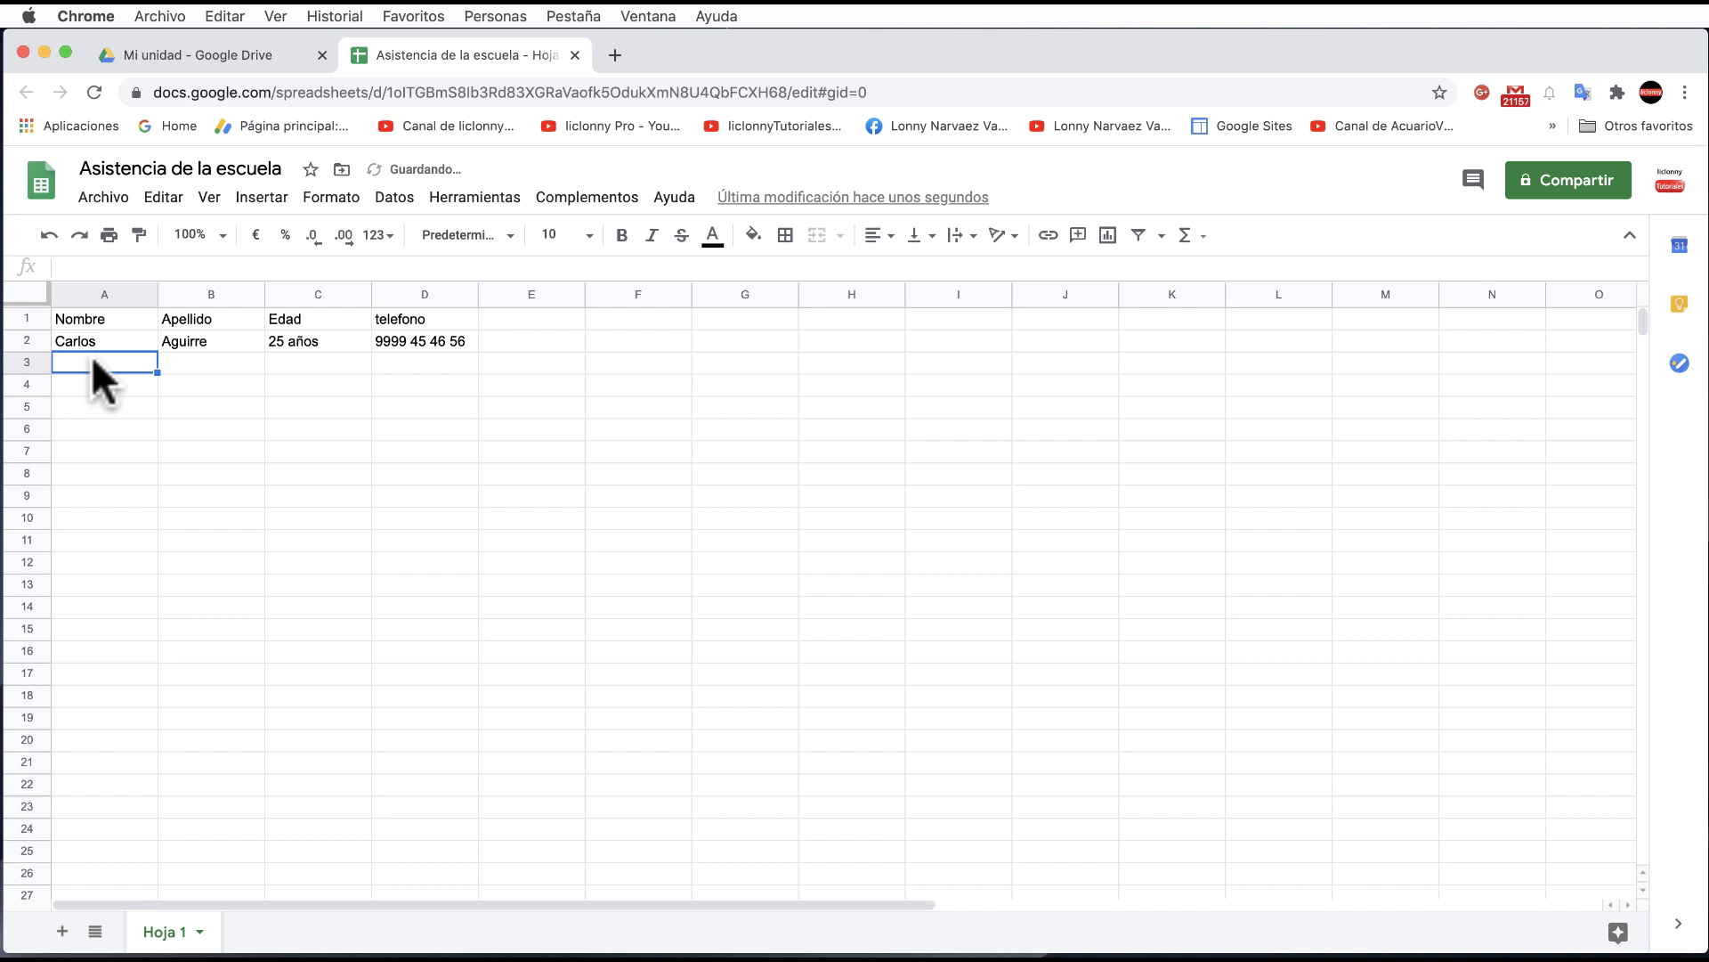
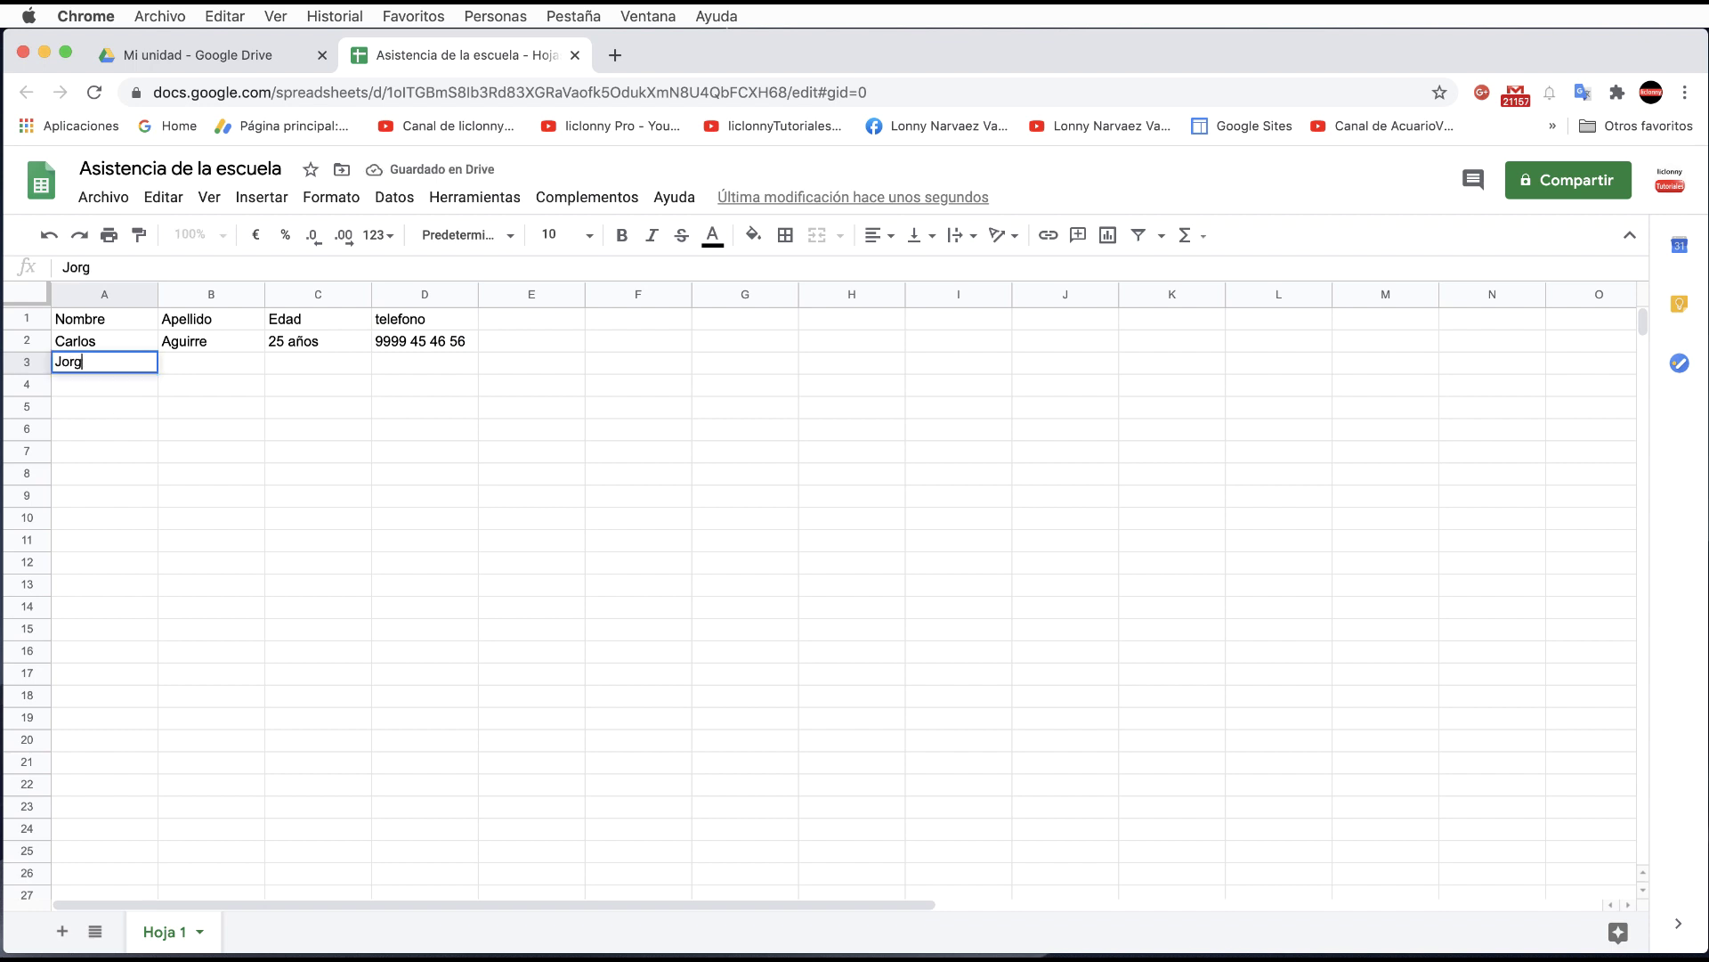
- Enter a second student's first name, surname, '30 años' and phone number in row 3
left_click(185, 363)
type("GB")
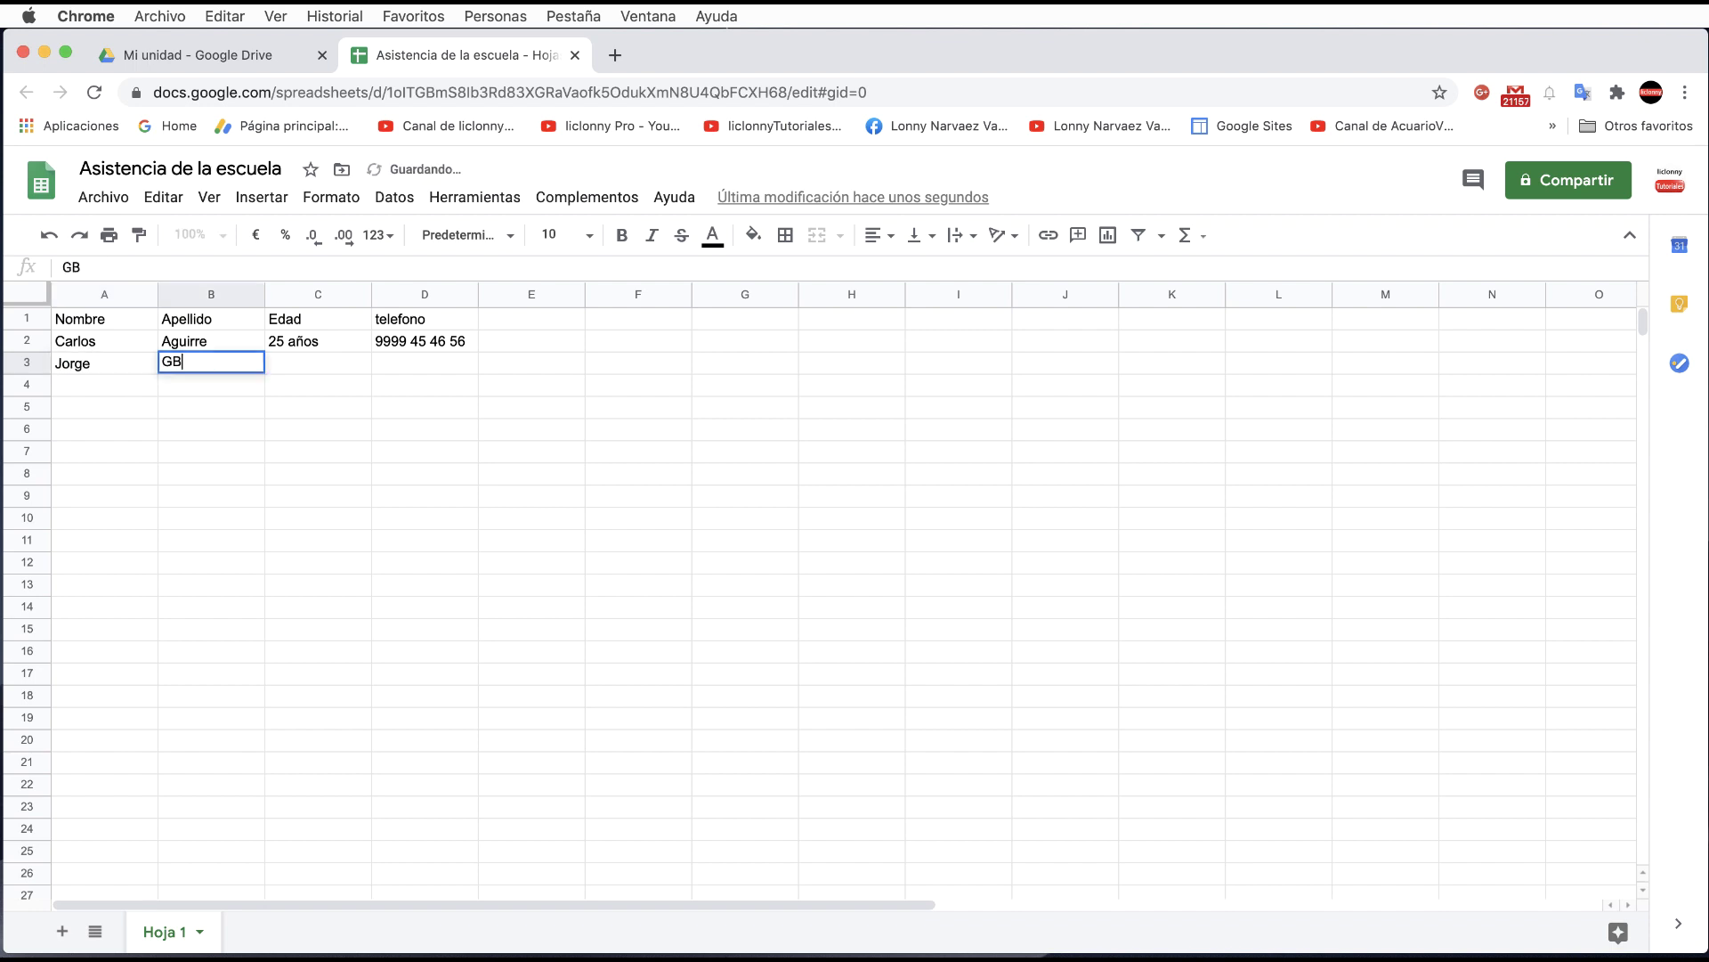
key("BackSpace")
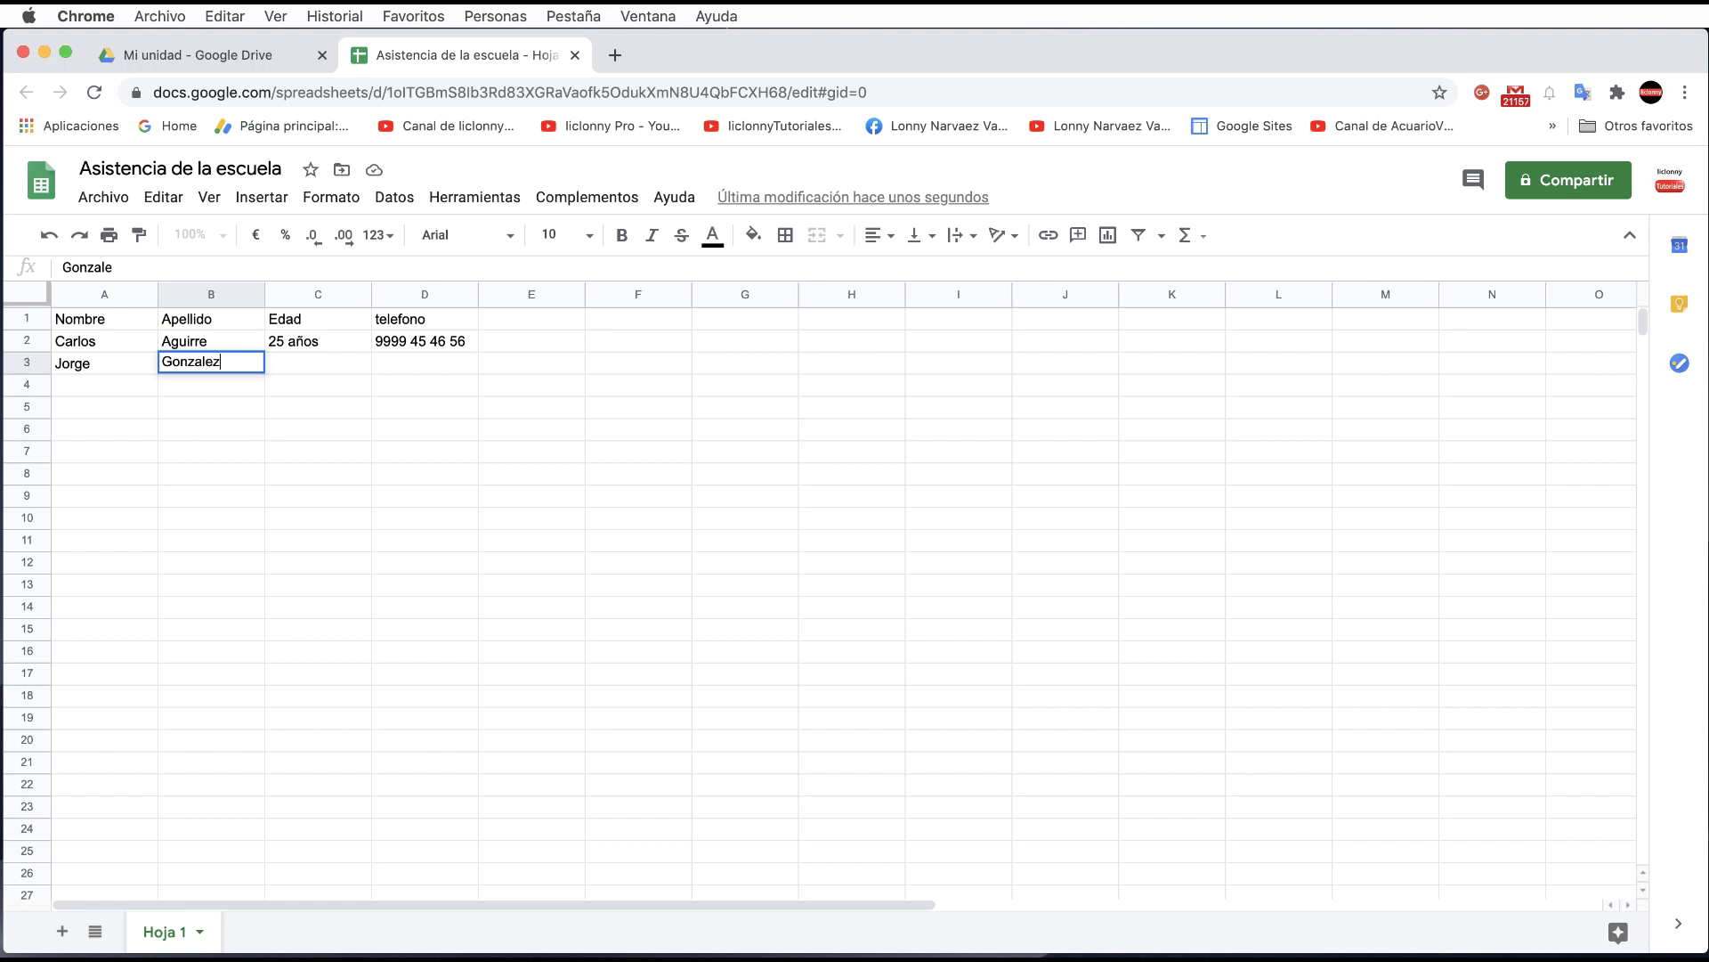
left_click(321, 362)
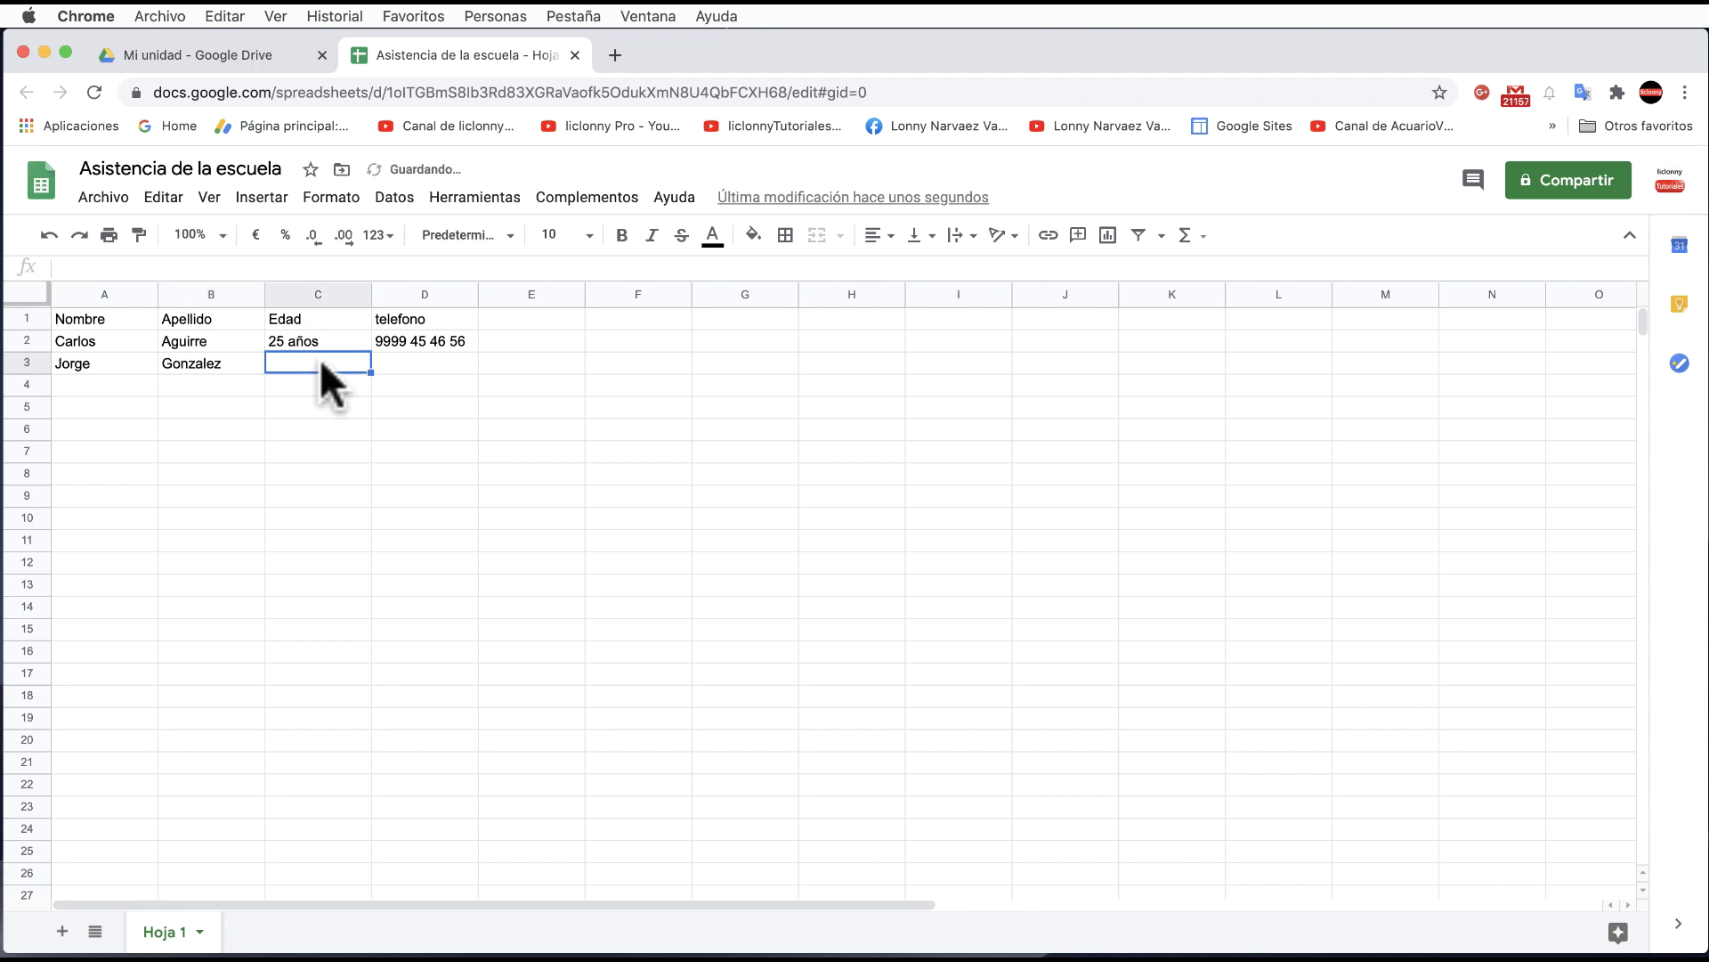
type("3")
type("0 añ")
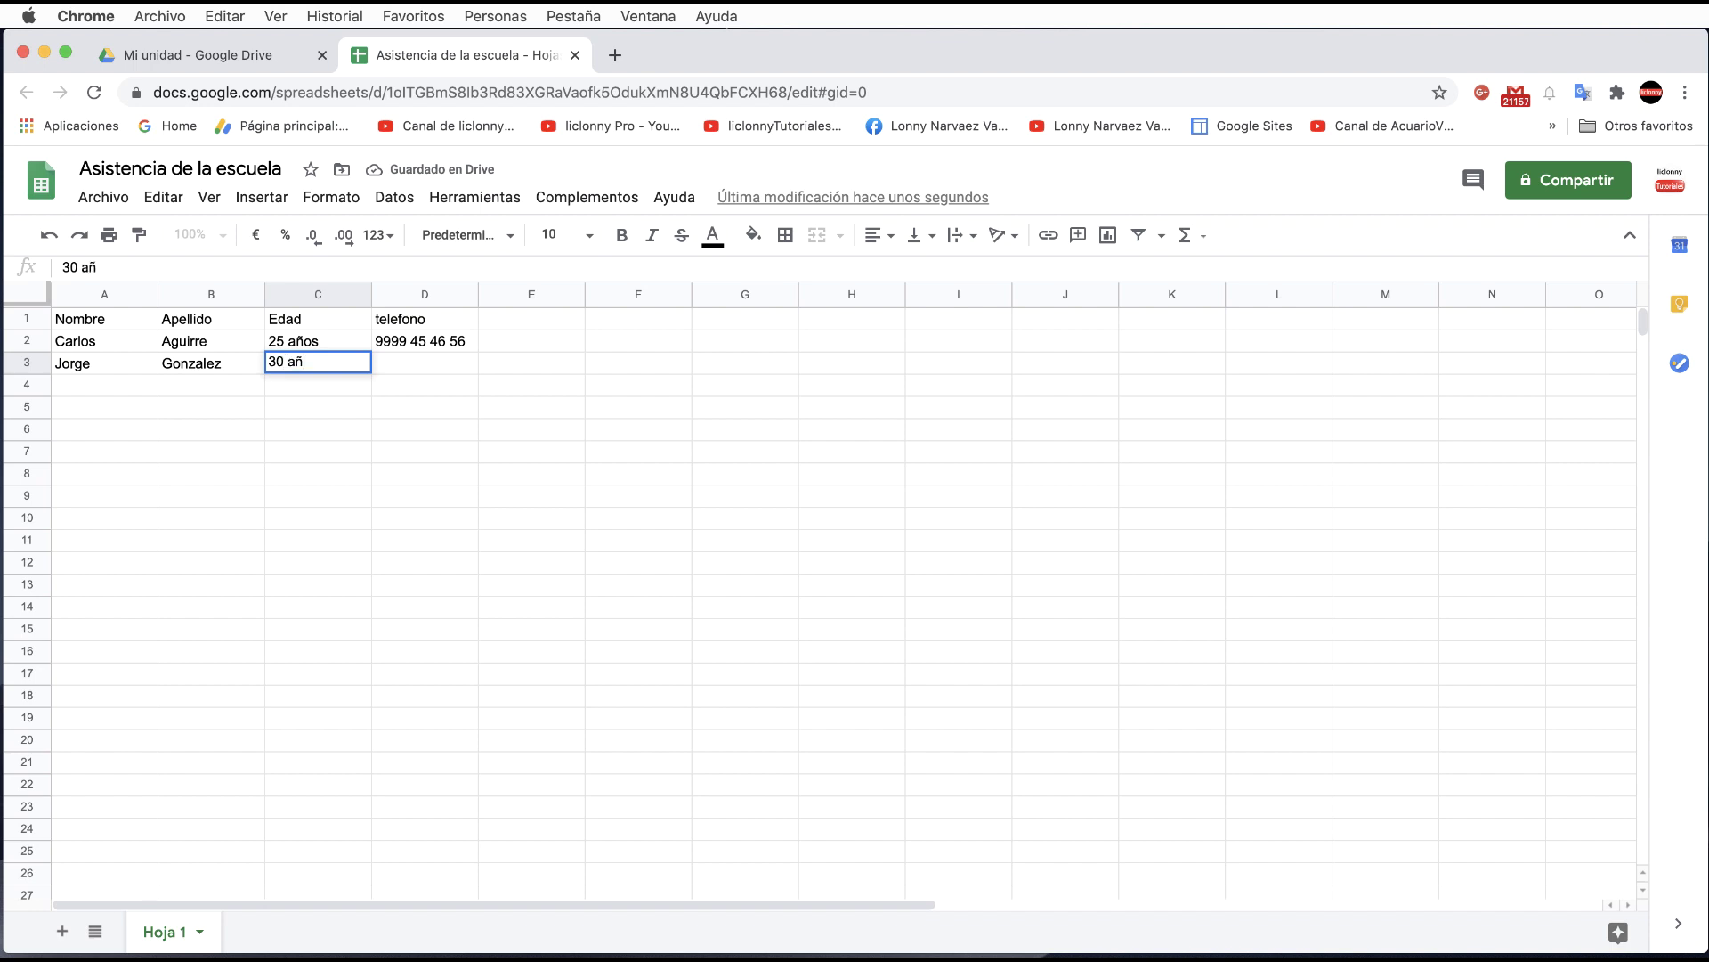
type("os")
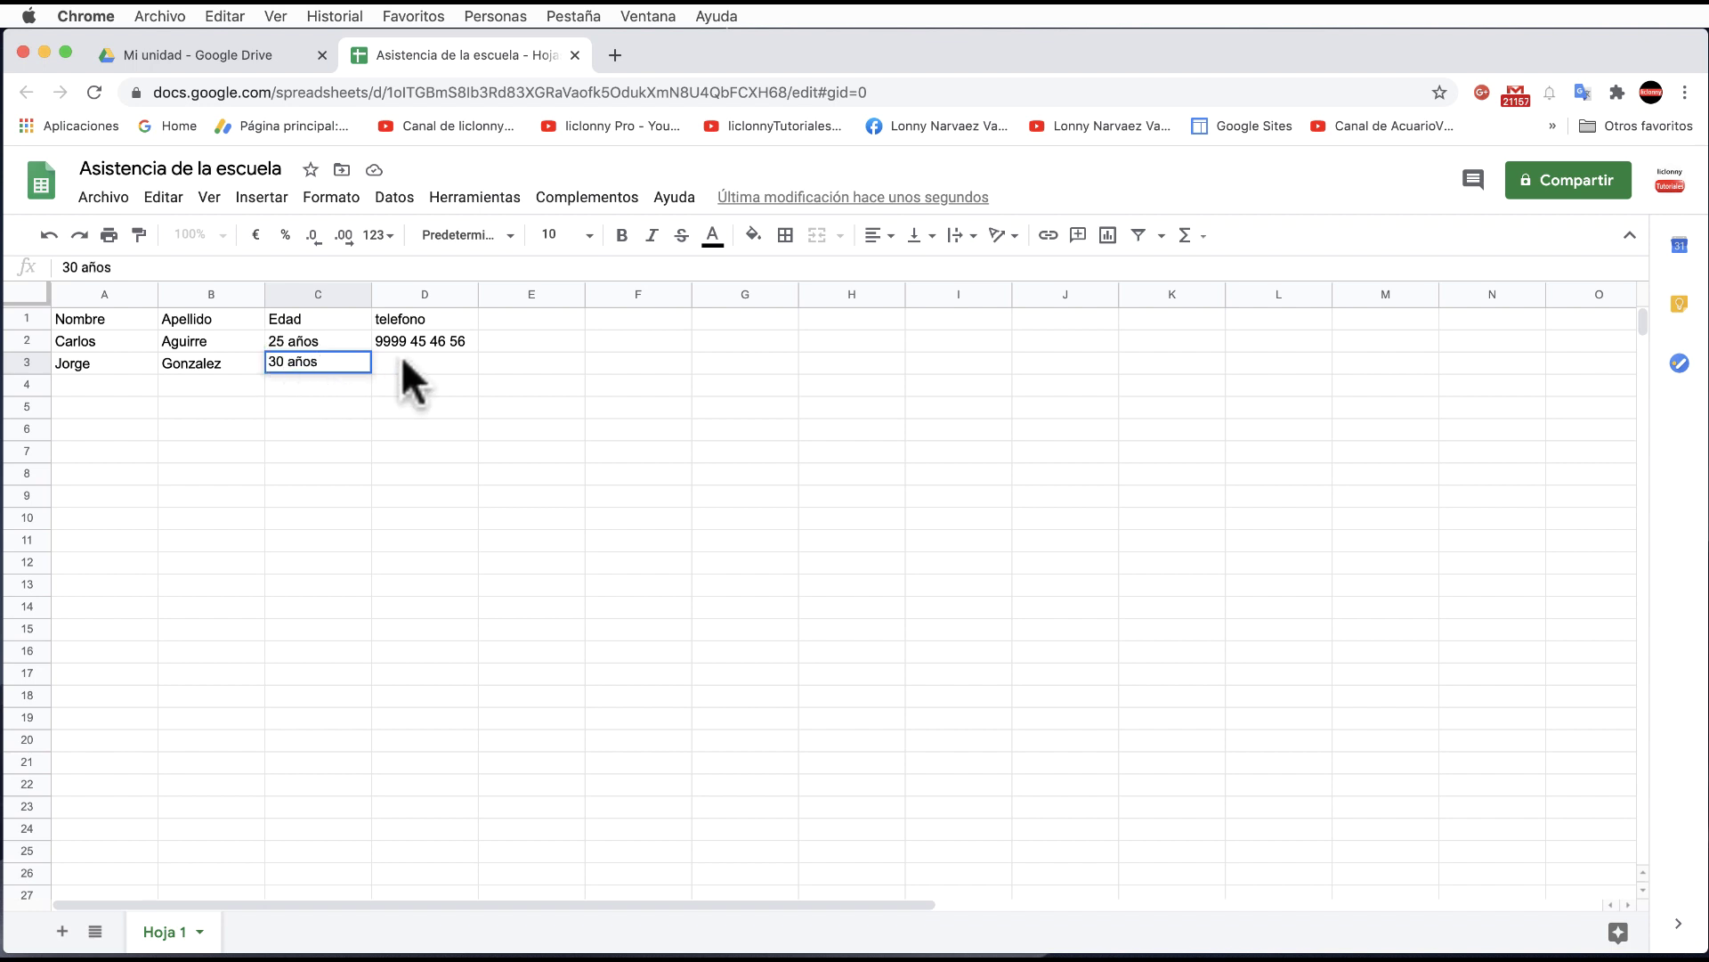
left_click(402, 361)
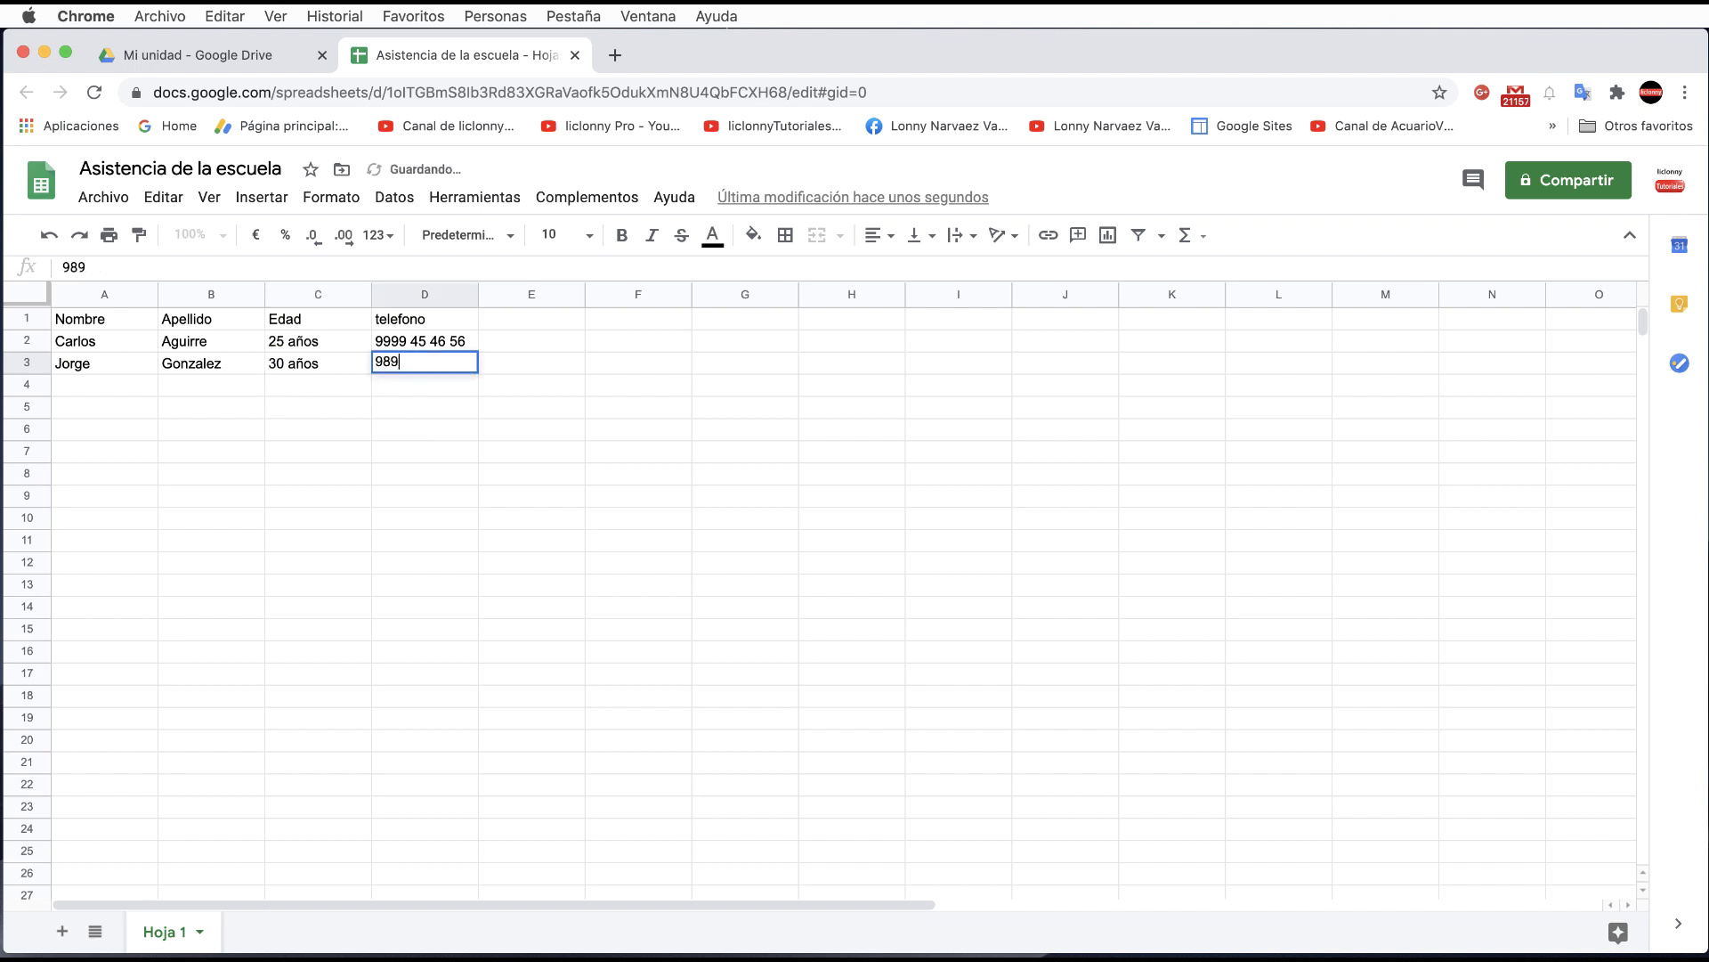
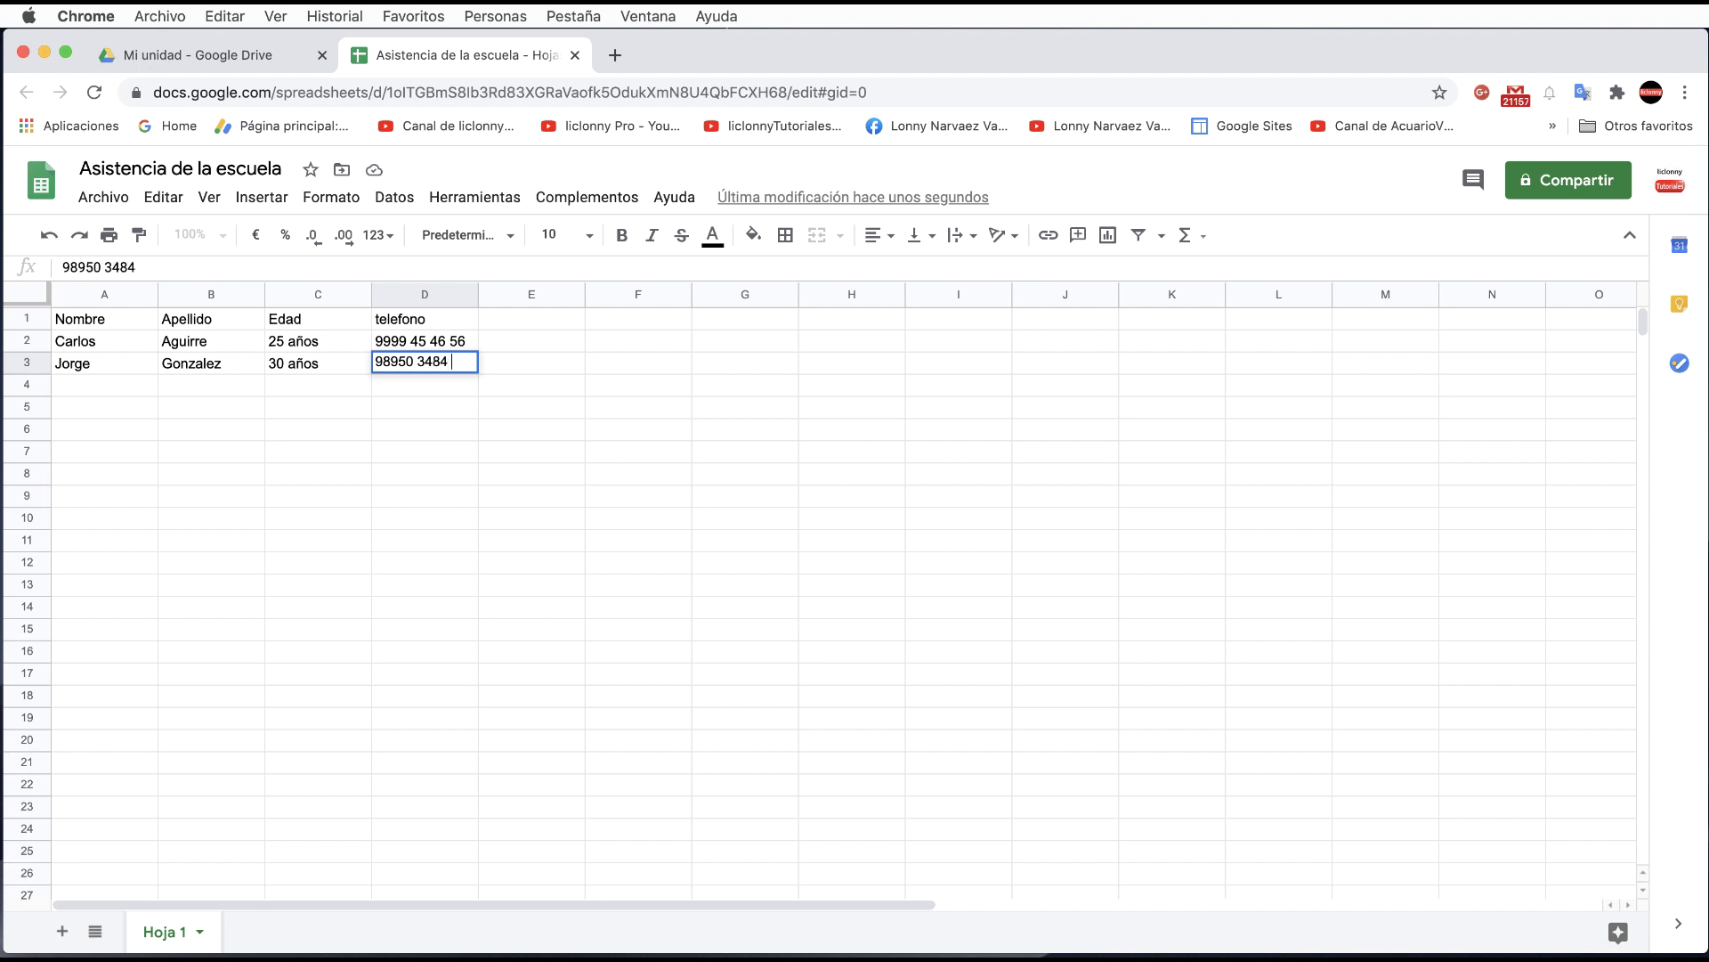
- Commit the phone number, view cell A2's context menu, then open the Editar menu
left_click(115, 336)
right_click(125, 331)
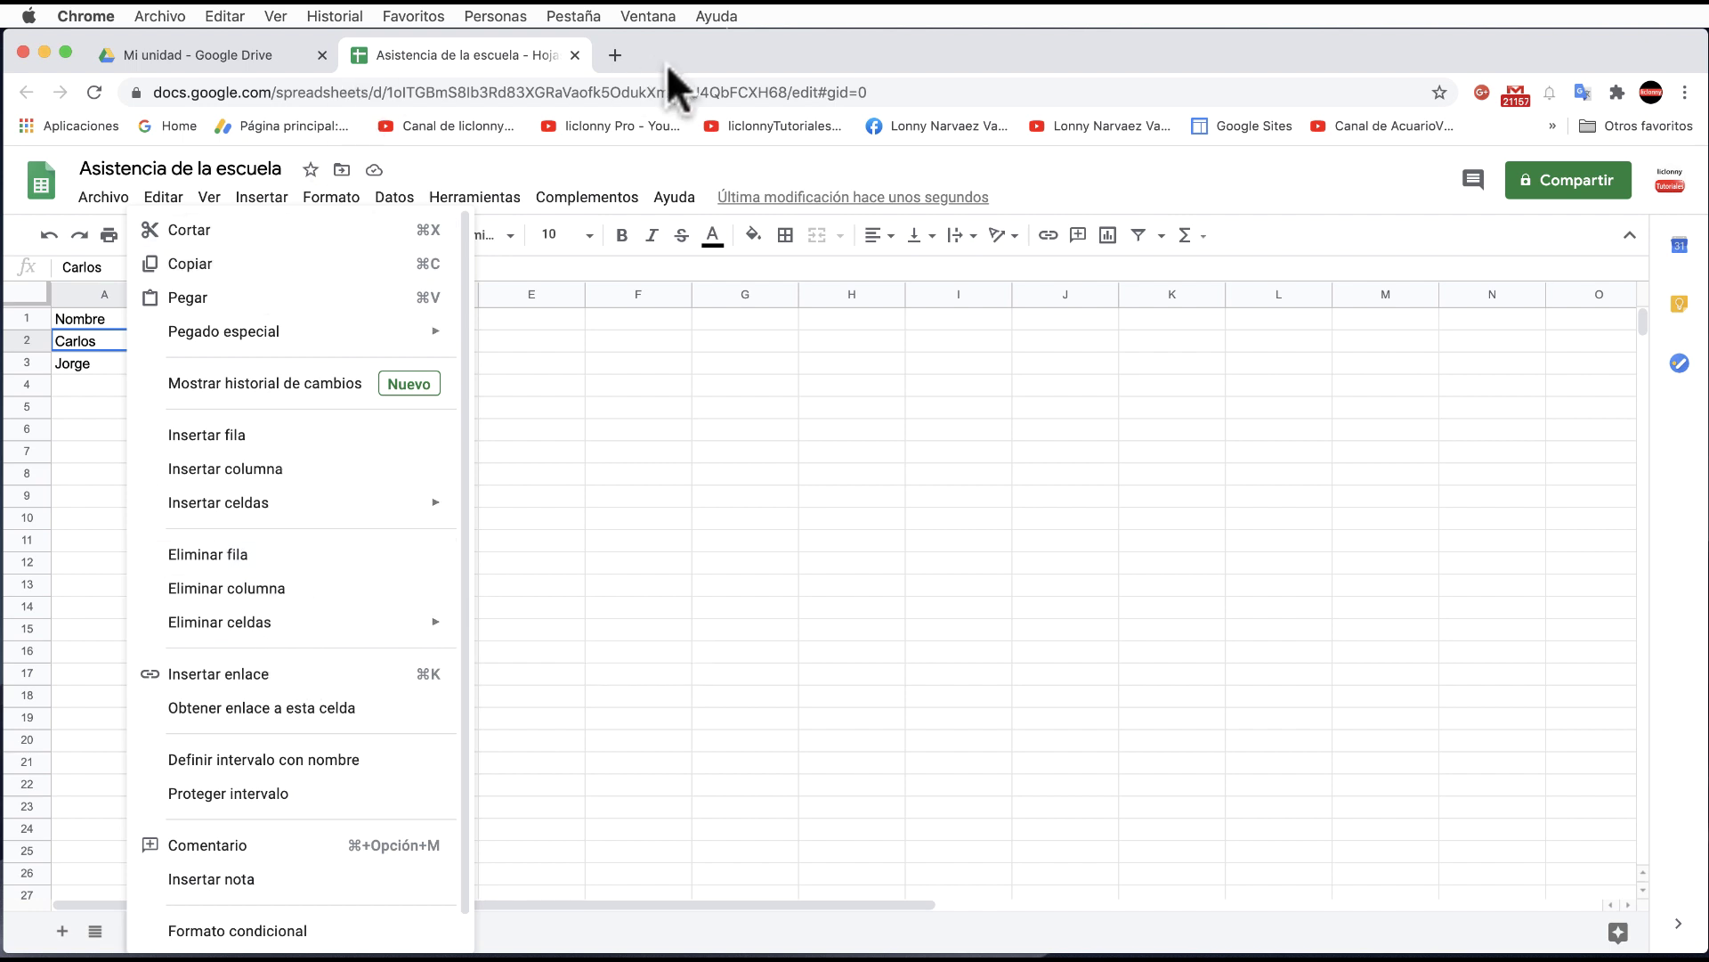
left_click(72, 338)
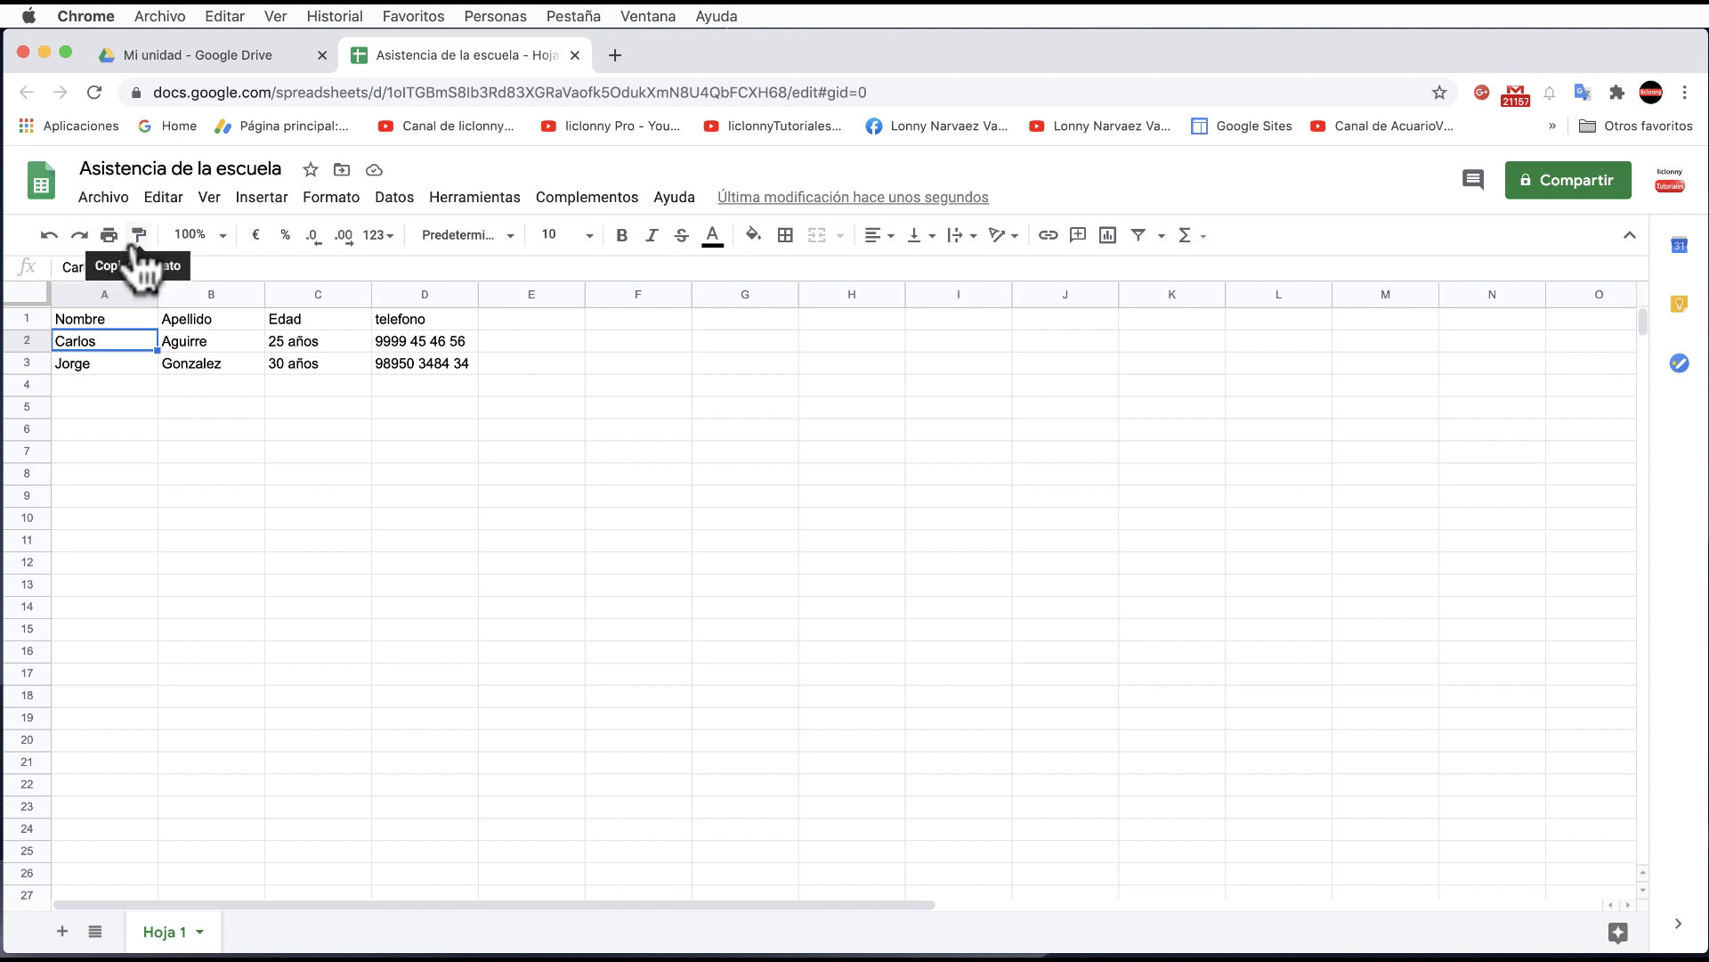
left_click(167, 203)
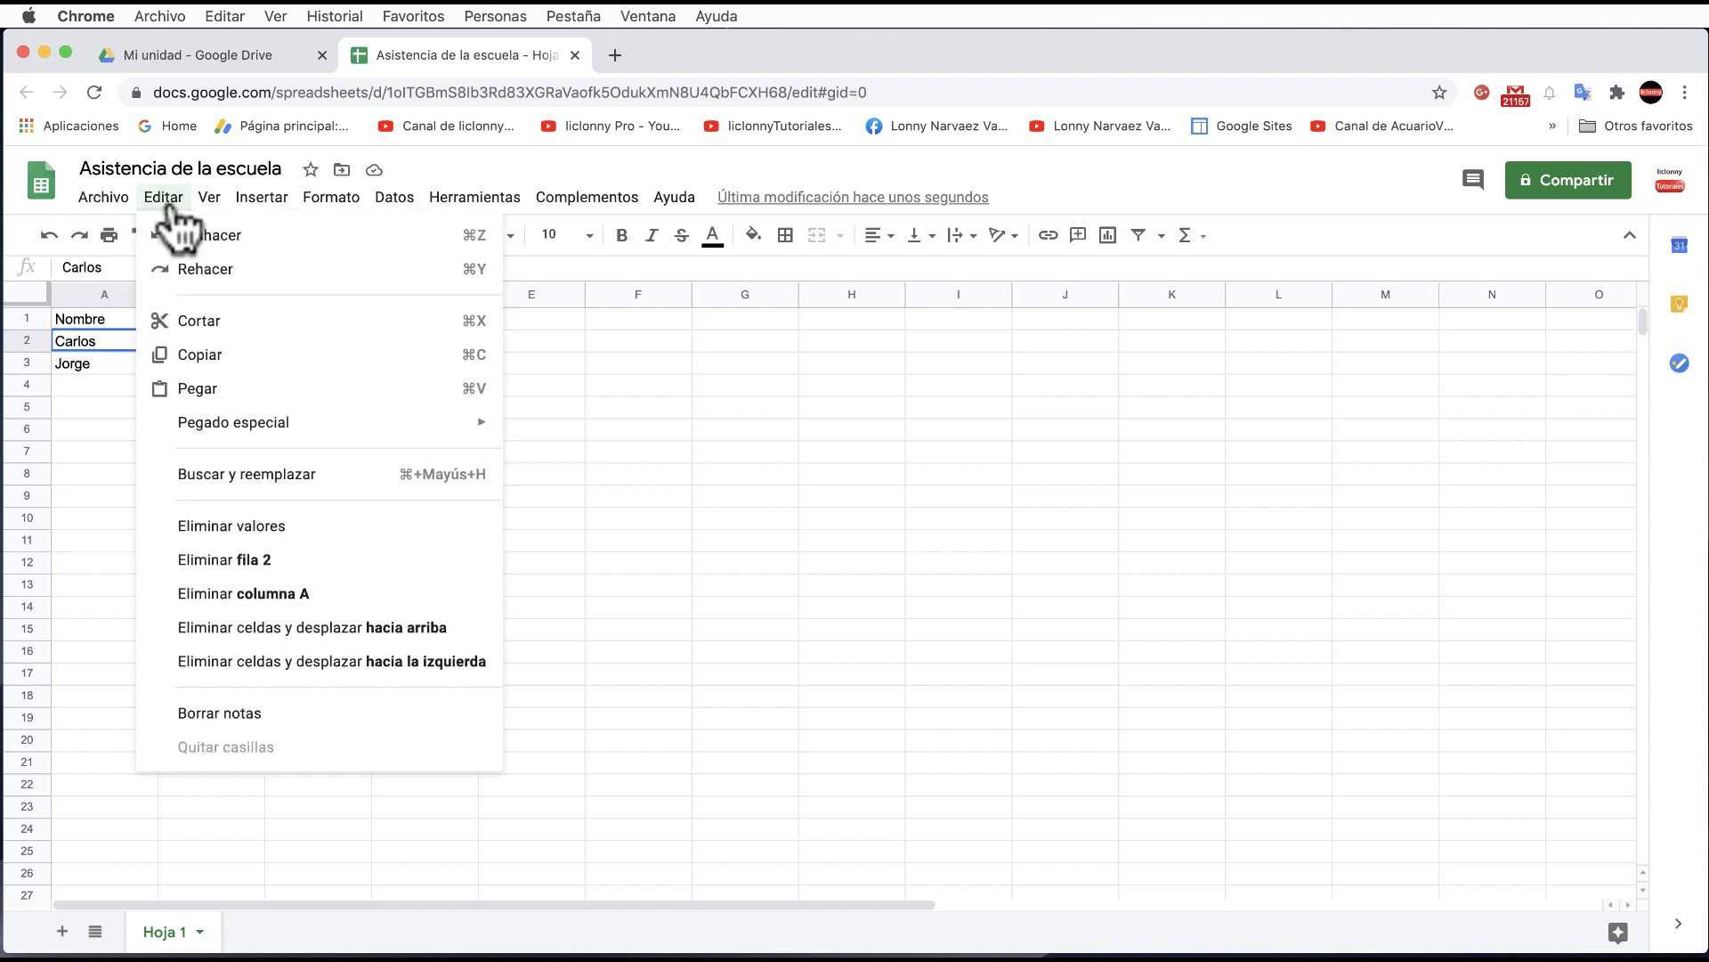
- Browse the Ver and other menus, ending on the Herramientas menu
left_click(169, 203)
left_click(210, 202)
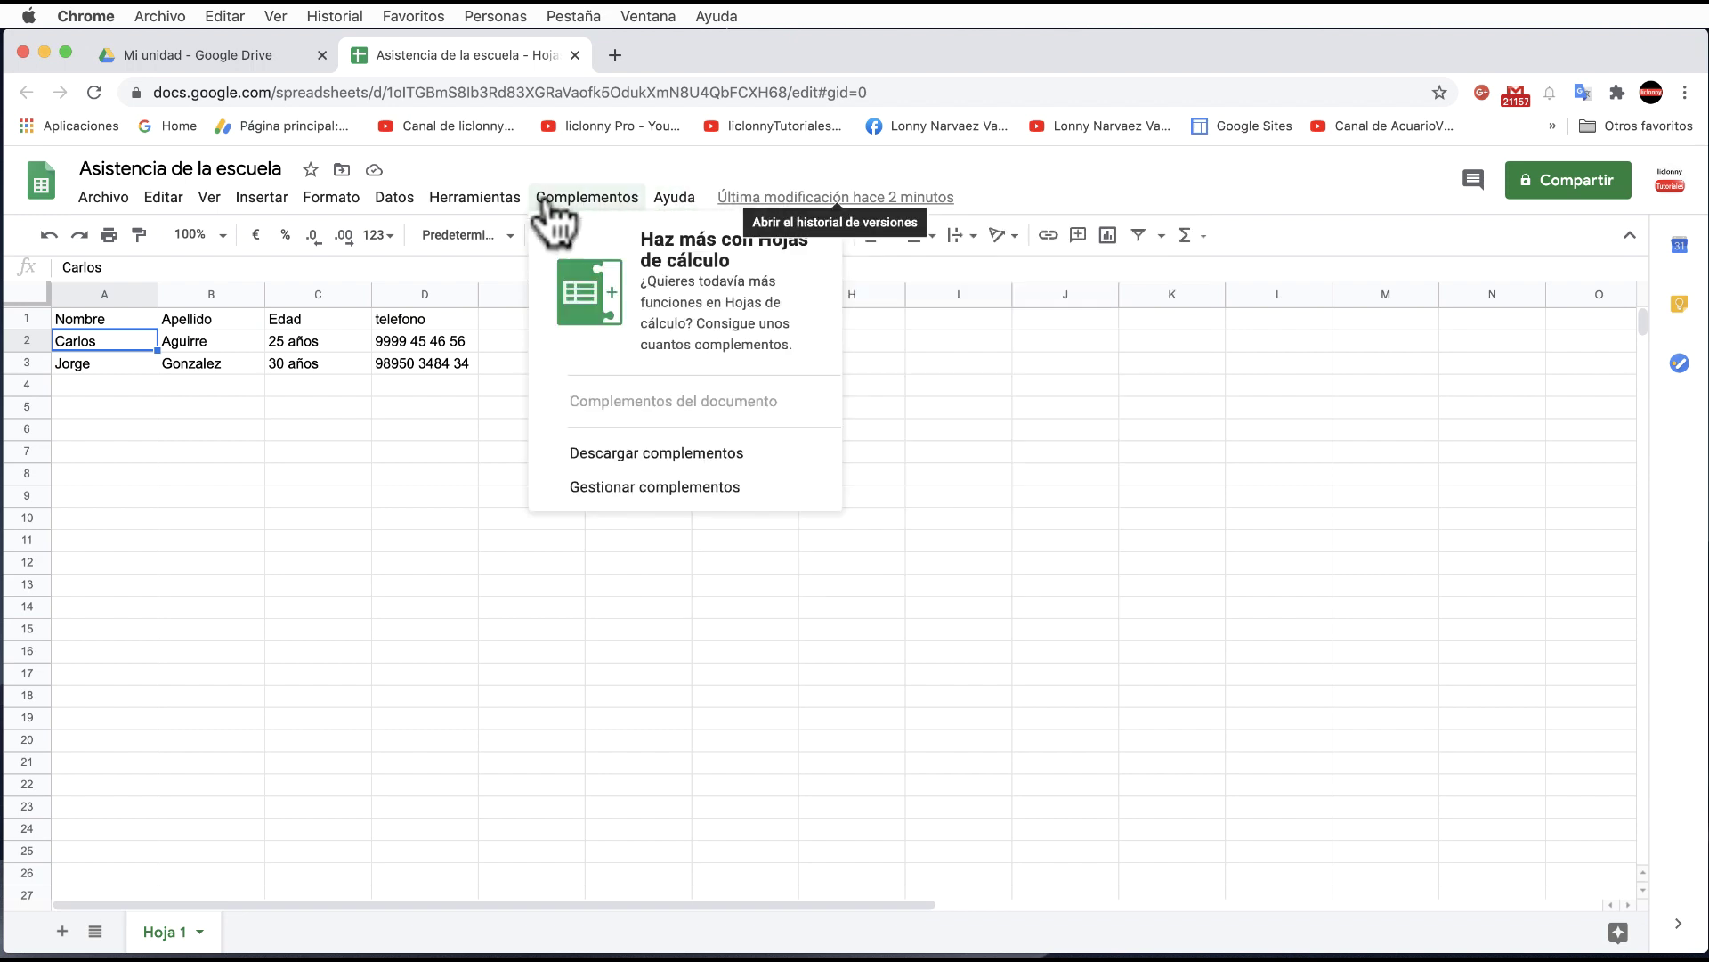
mouse_move(473, 196)
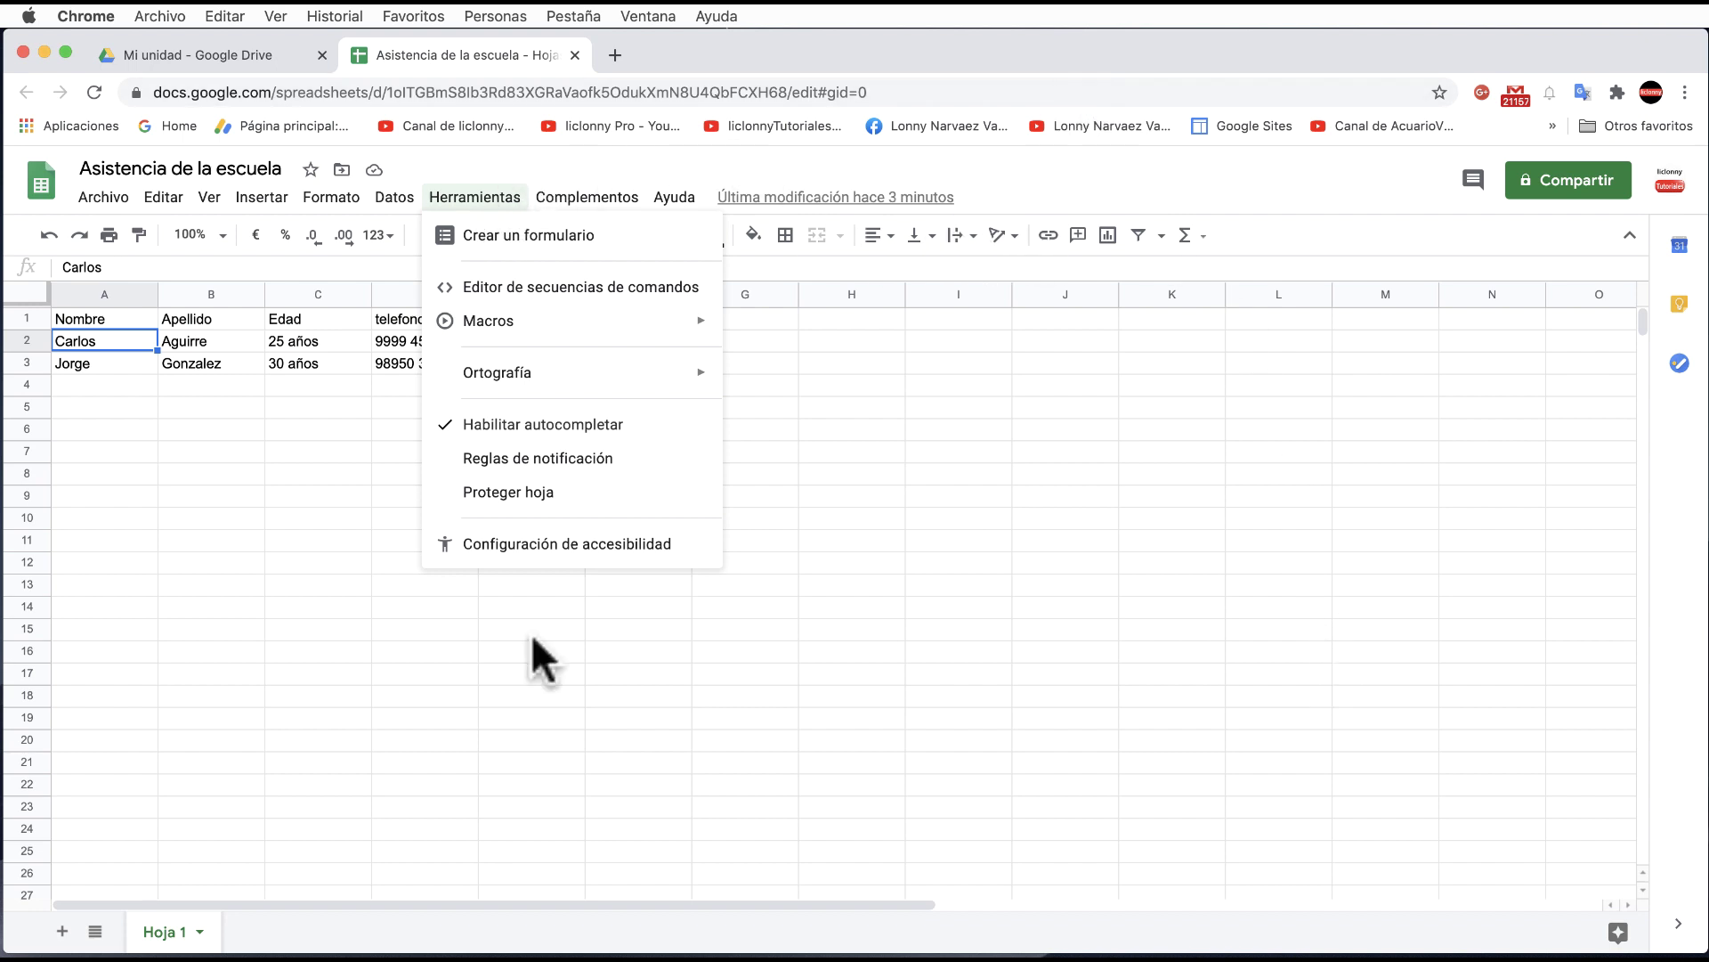
- Check the 123 number-format dropdown, then bring up cell B2's context menu
left_click(76, 601)
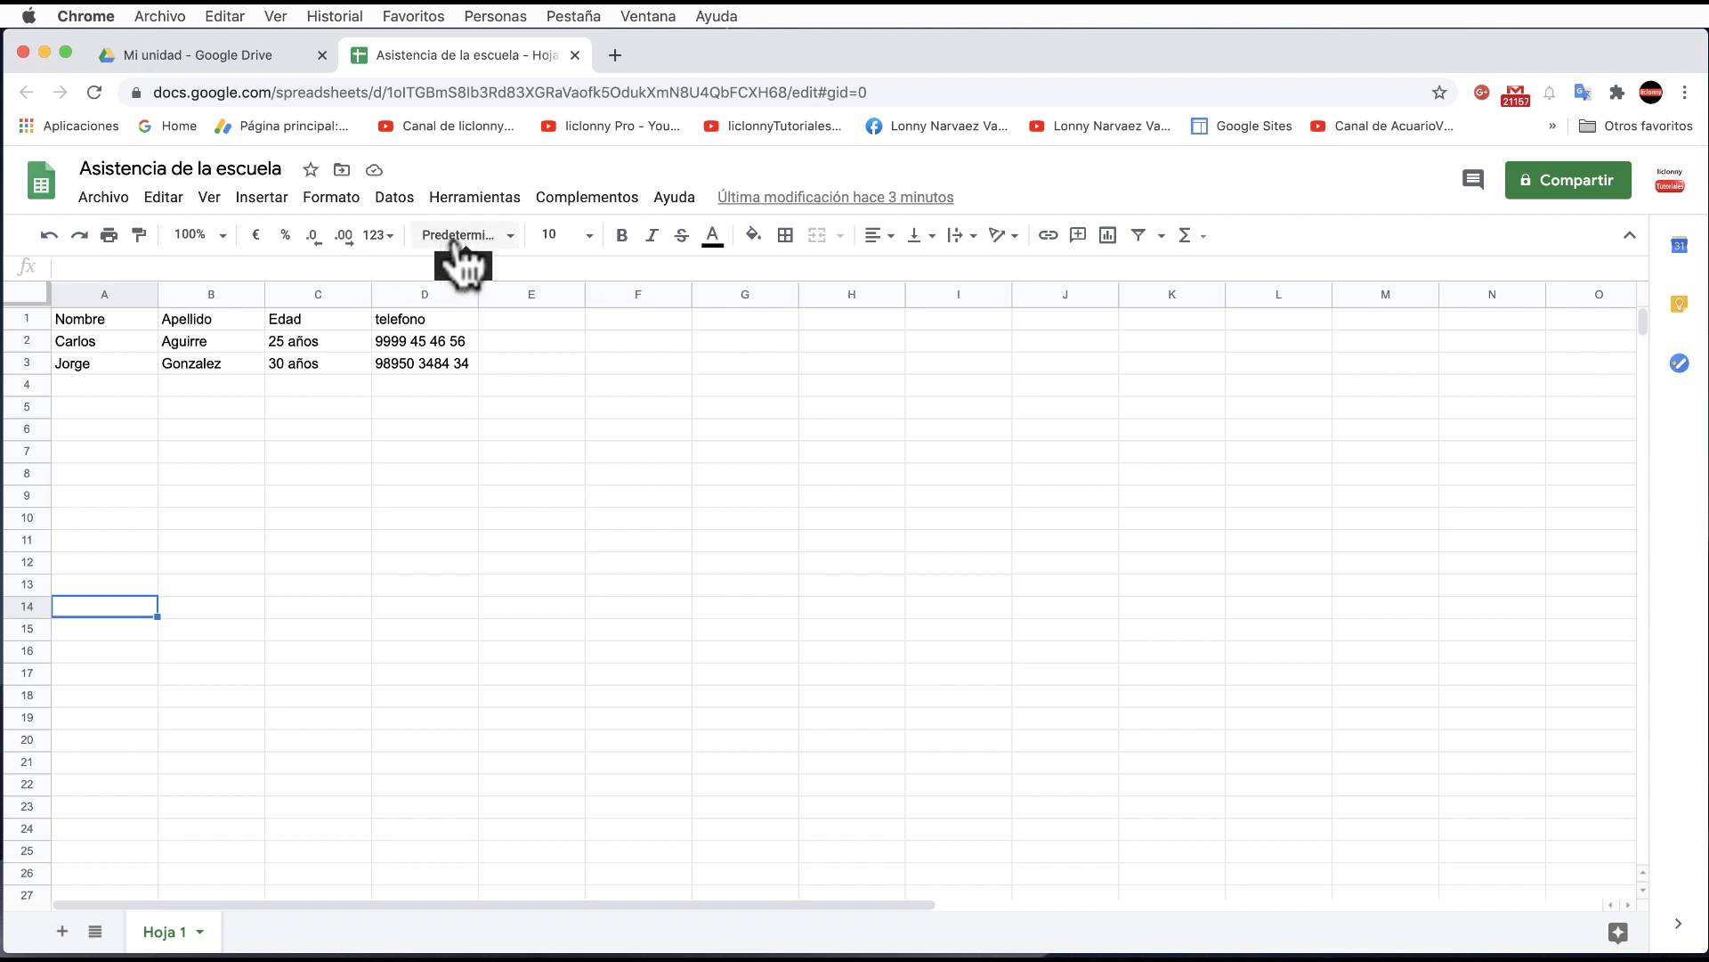
left_click(378, 238)
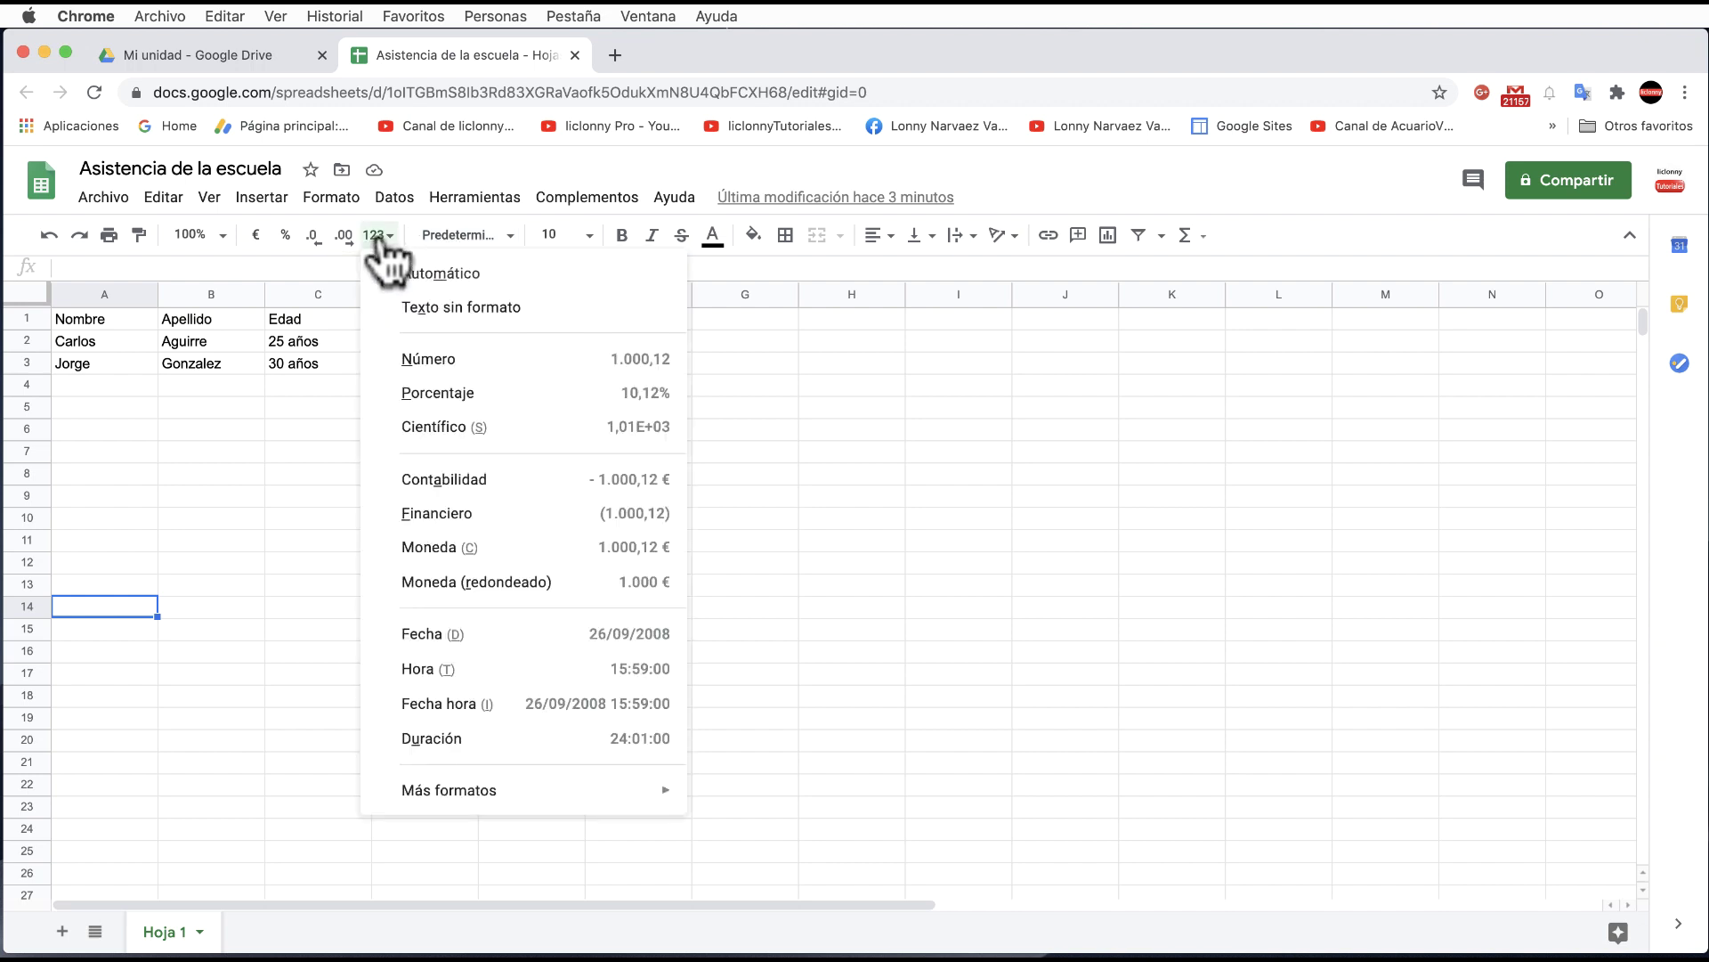
left_click(381, 241)
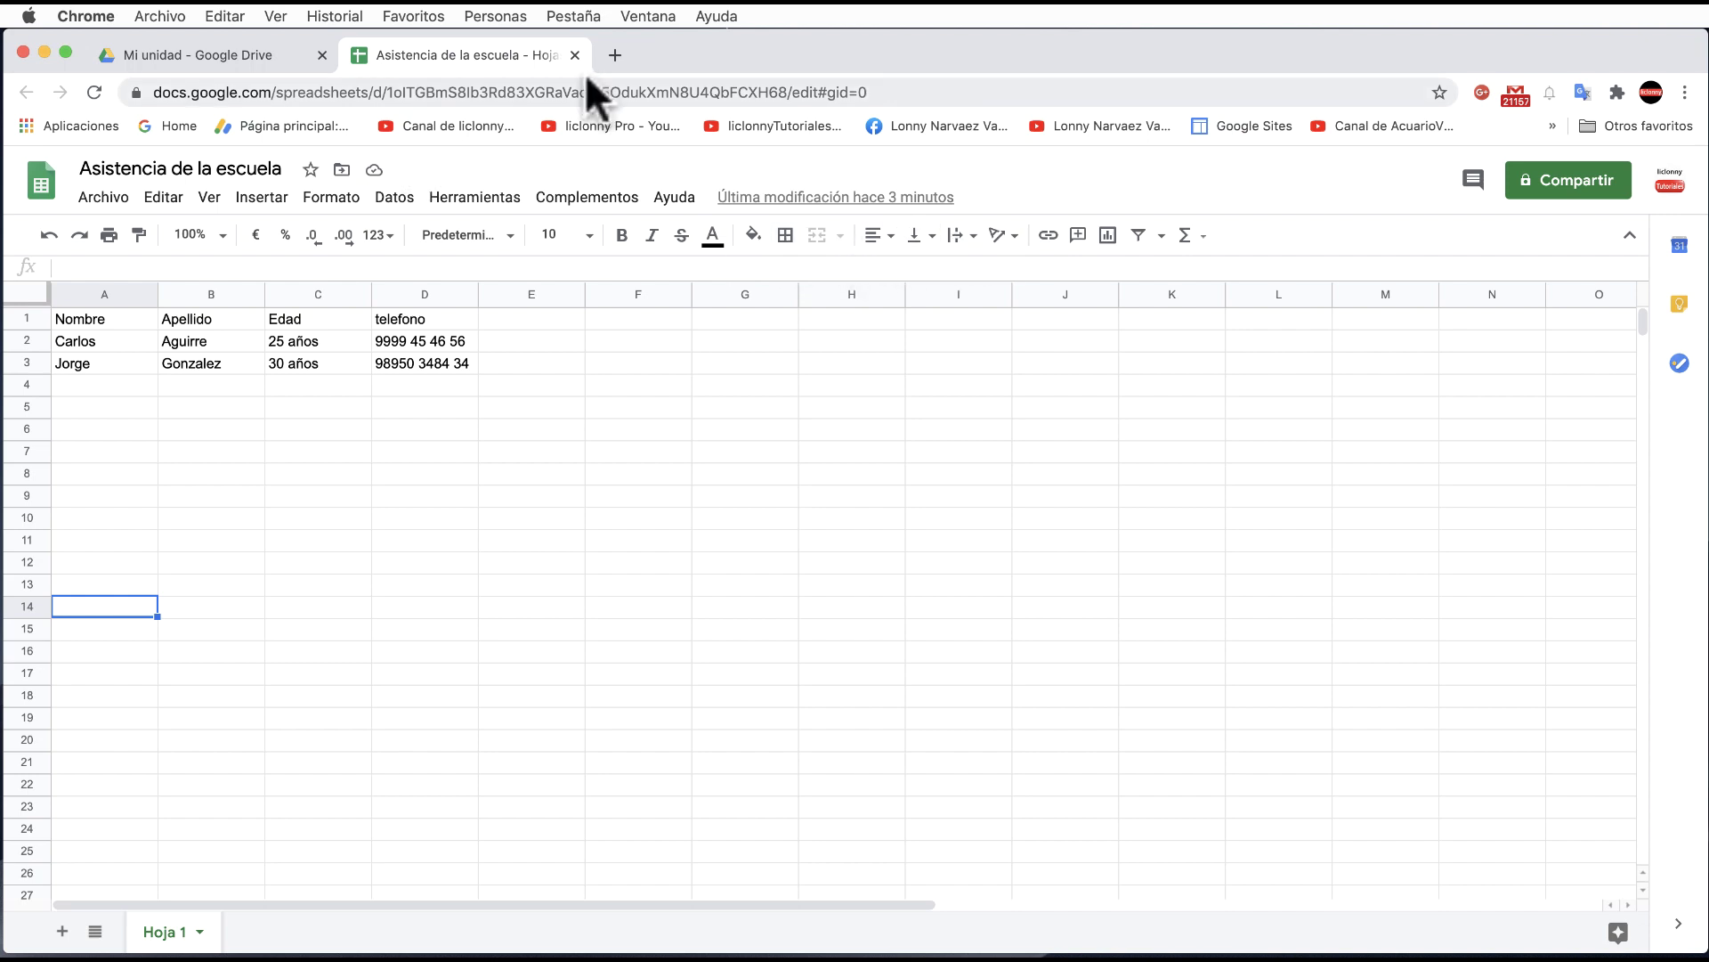
mouse_move(425, 293)
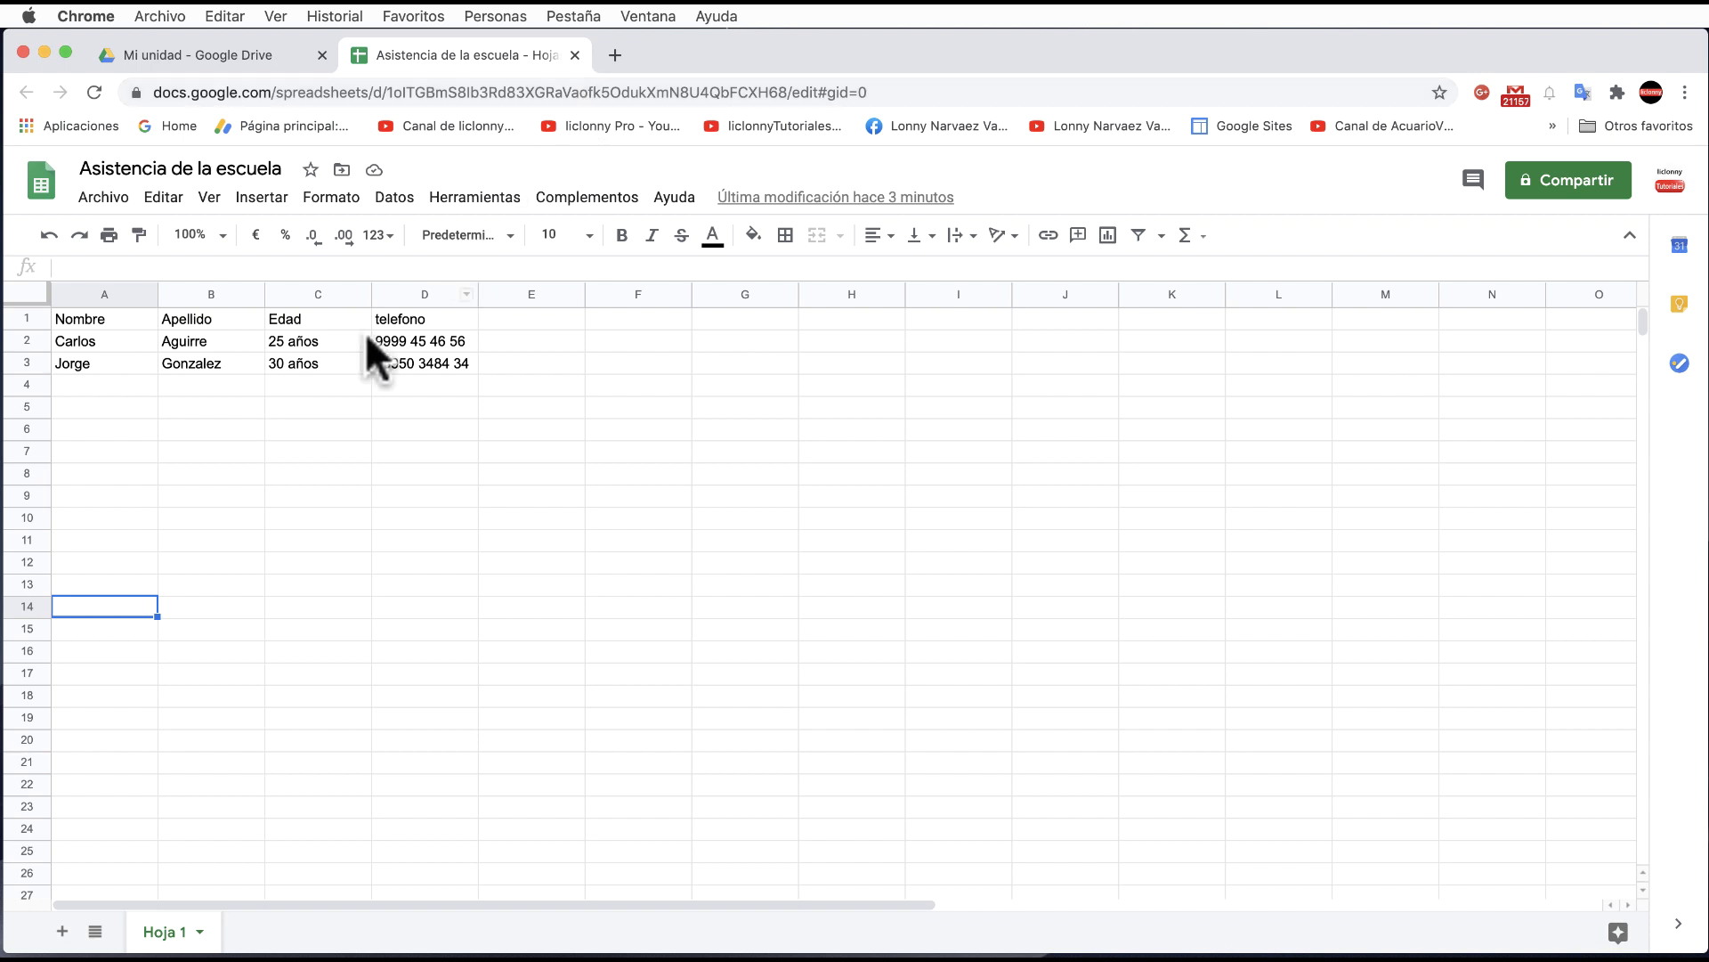
left_click(213, 346)
right_click(213, 350)
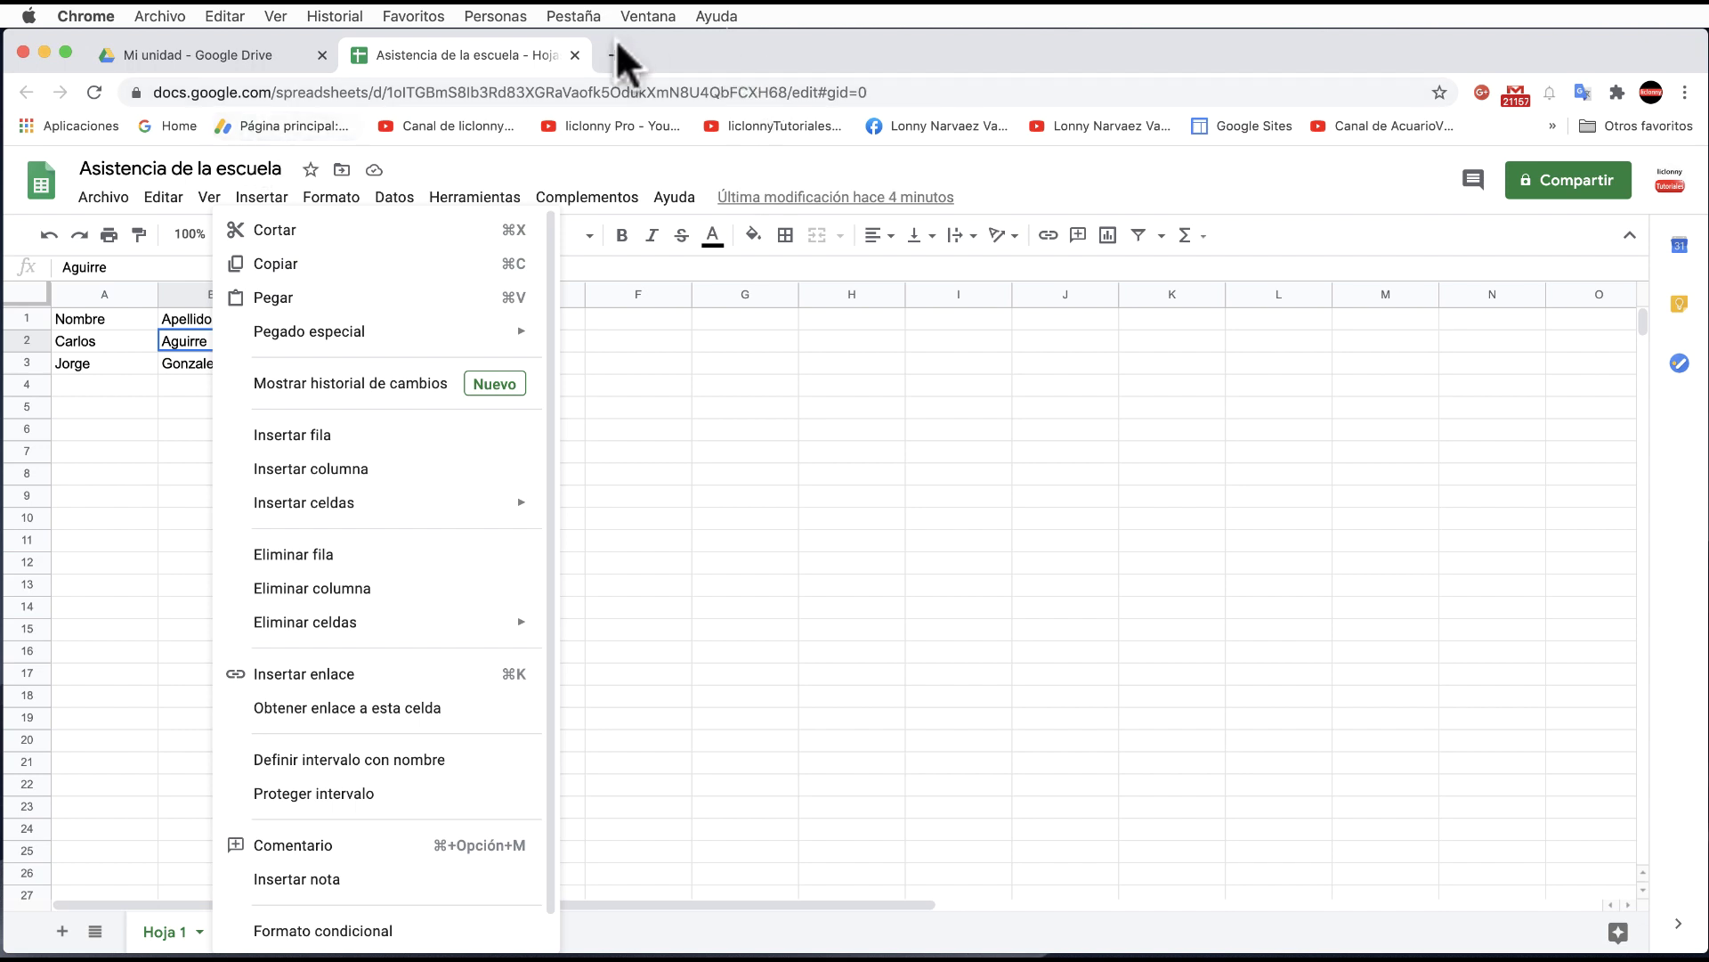
left_click(576, 54)
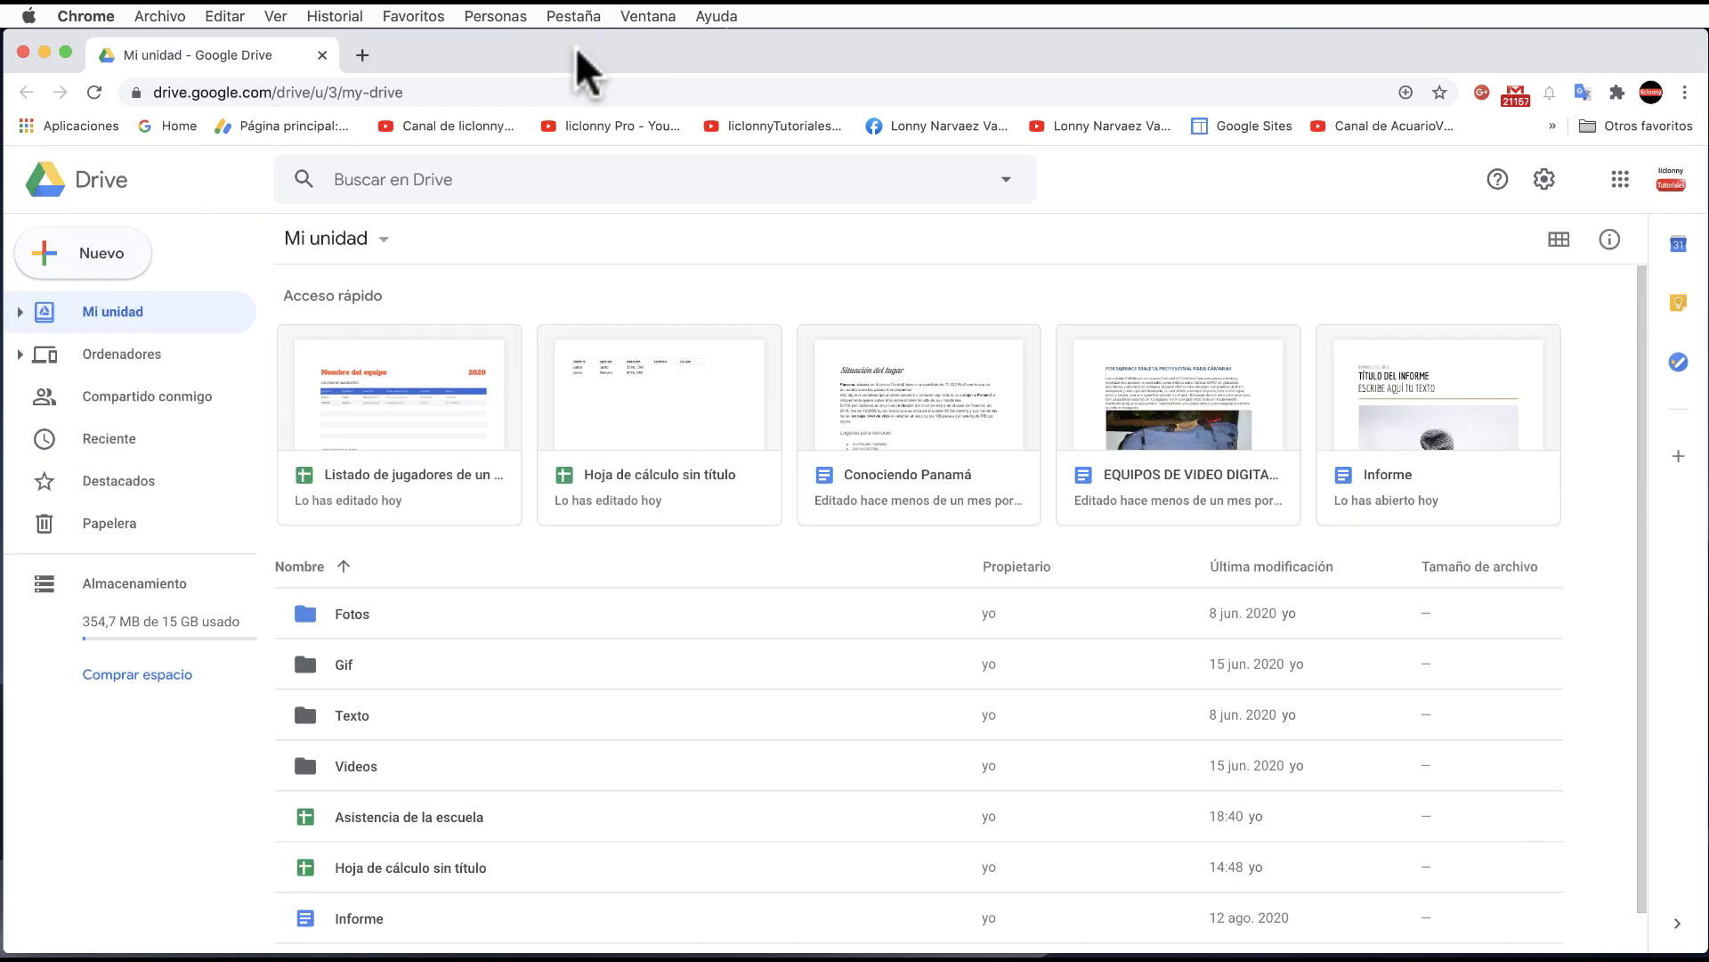
scroll(744, 625, "down", 1)
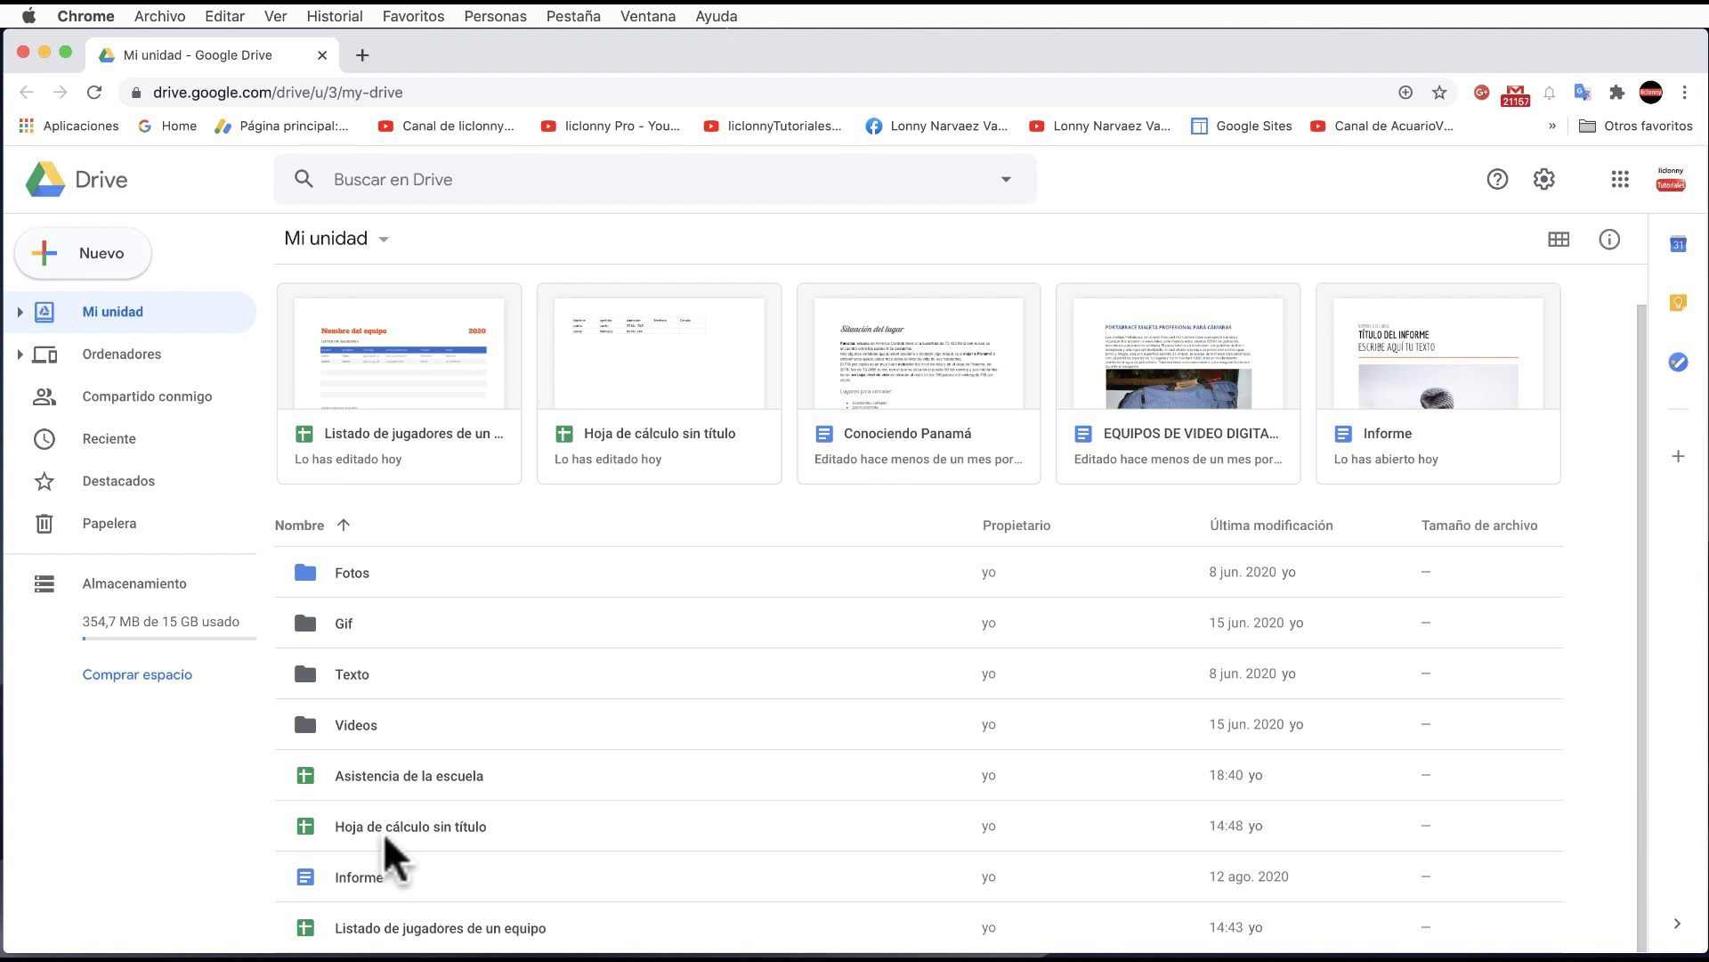
double_click(456, 828)
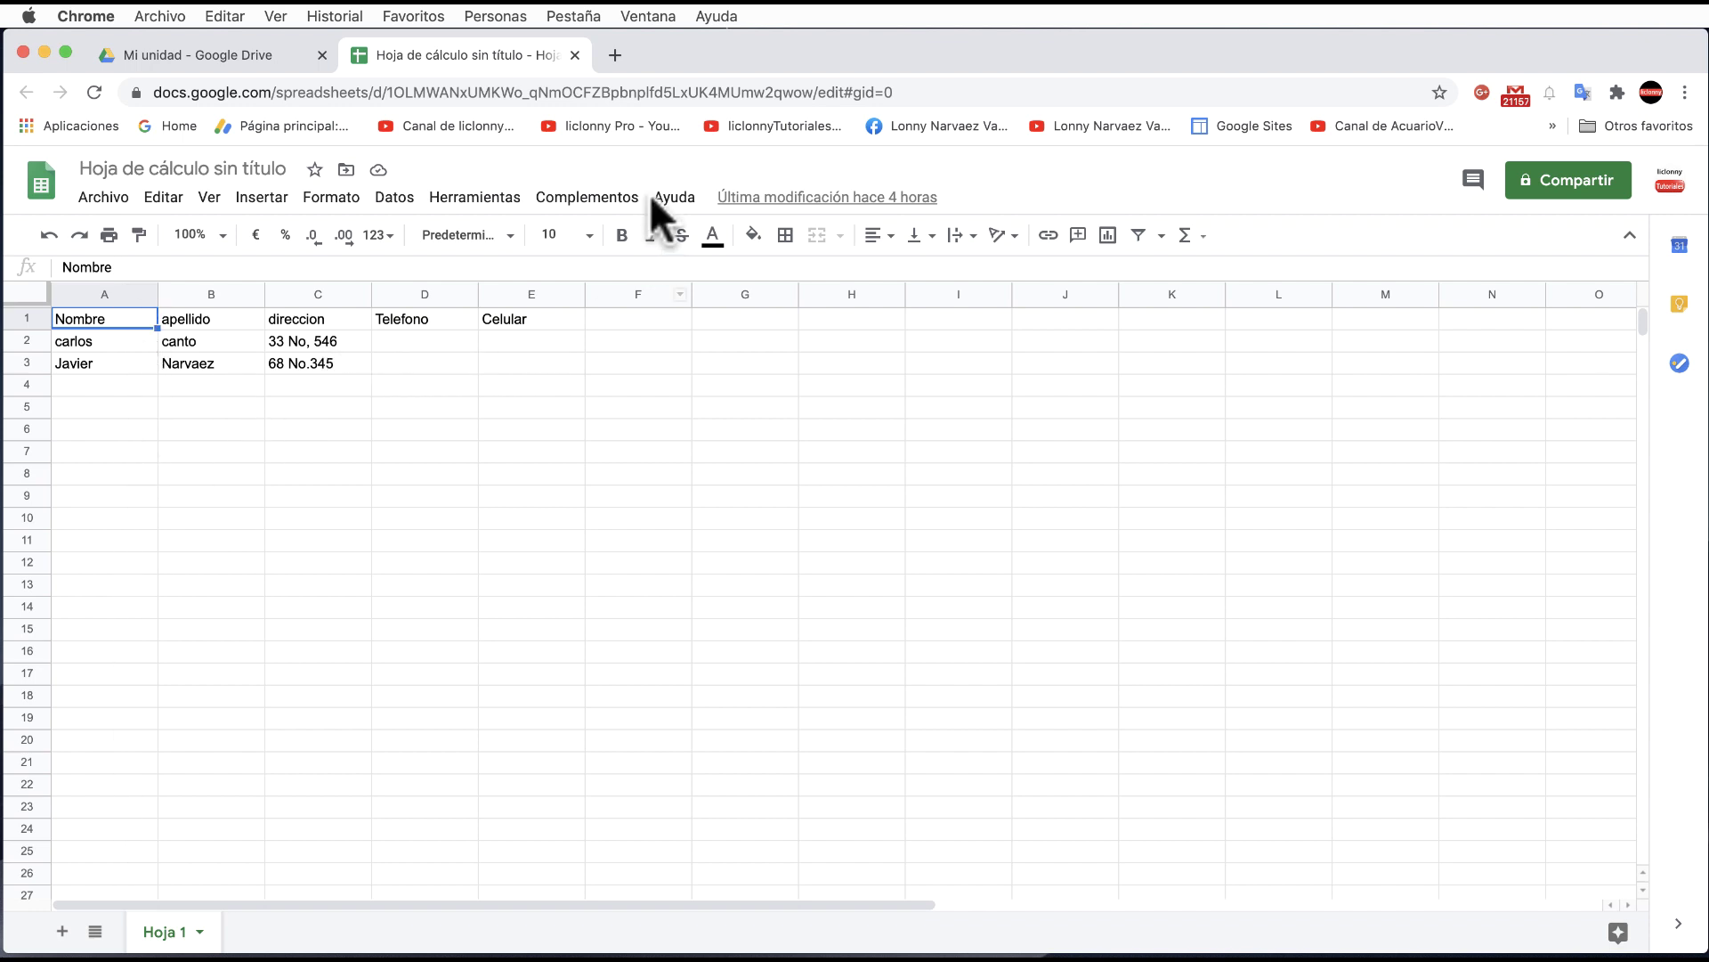
left_click(574, 53)
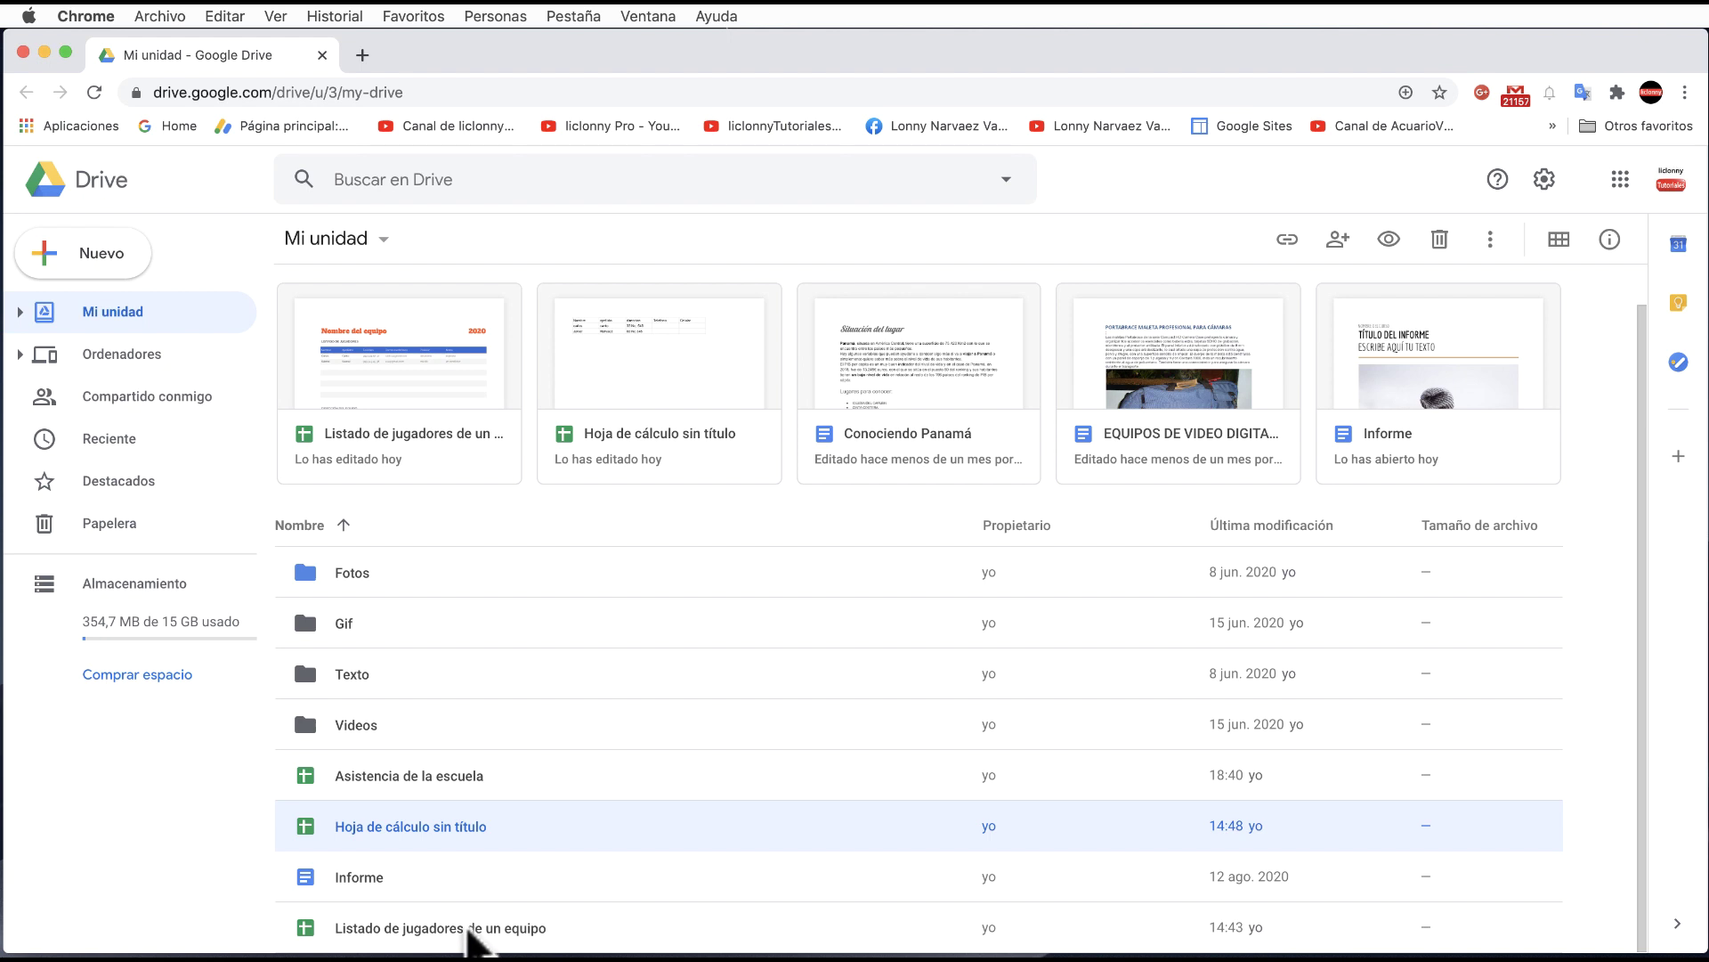
- Open Listado de jugadores de un equipo and change the team title to 'Venados de Yucatán'
double_click(471, 928)
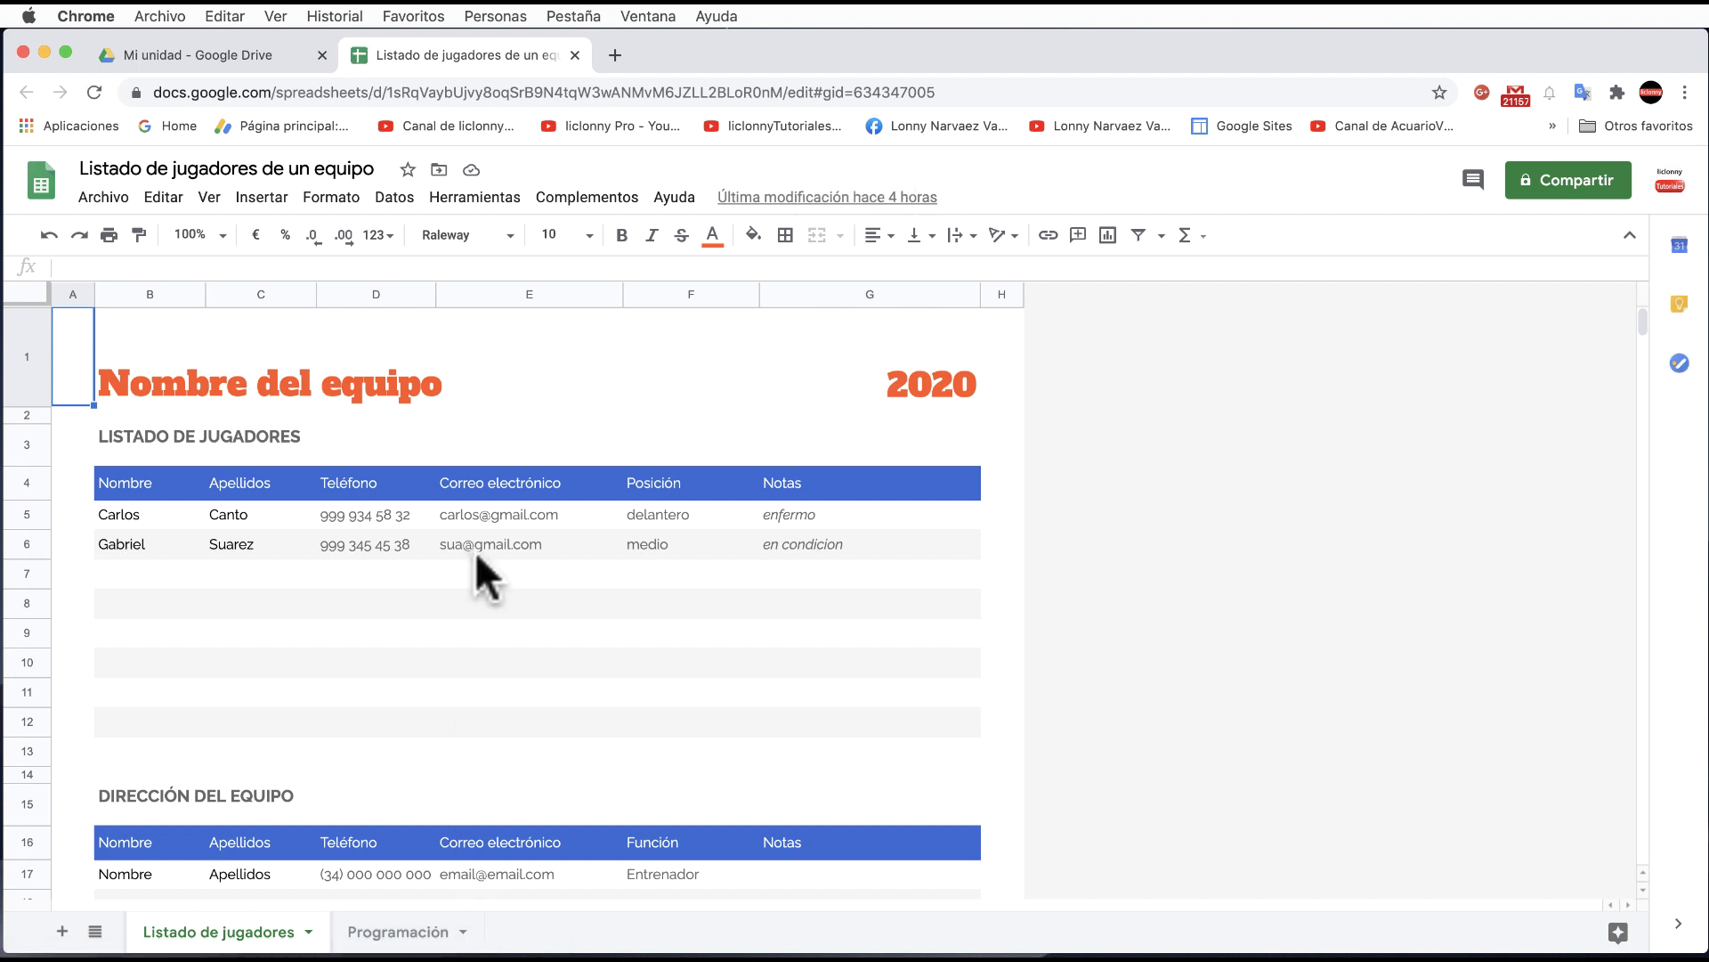
double_click(423, 379)
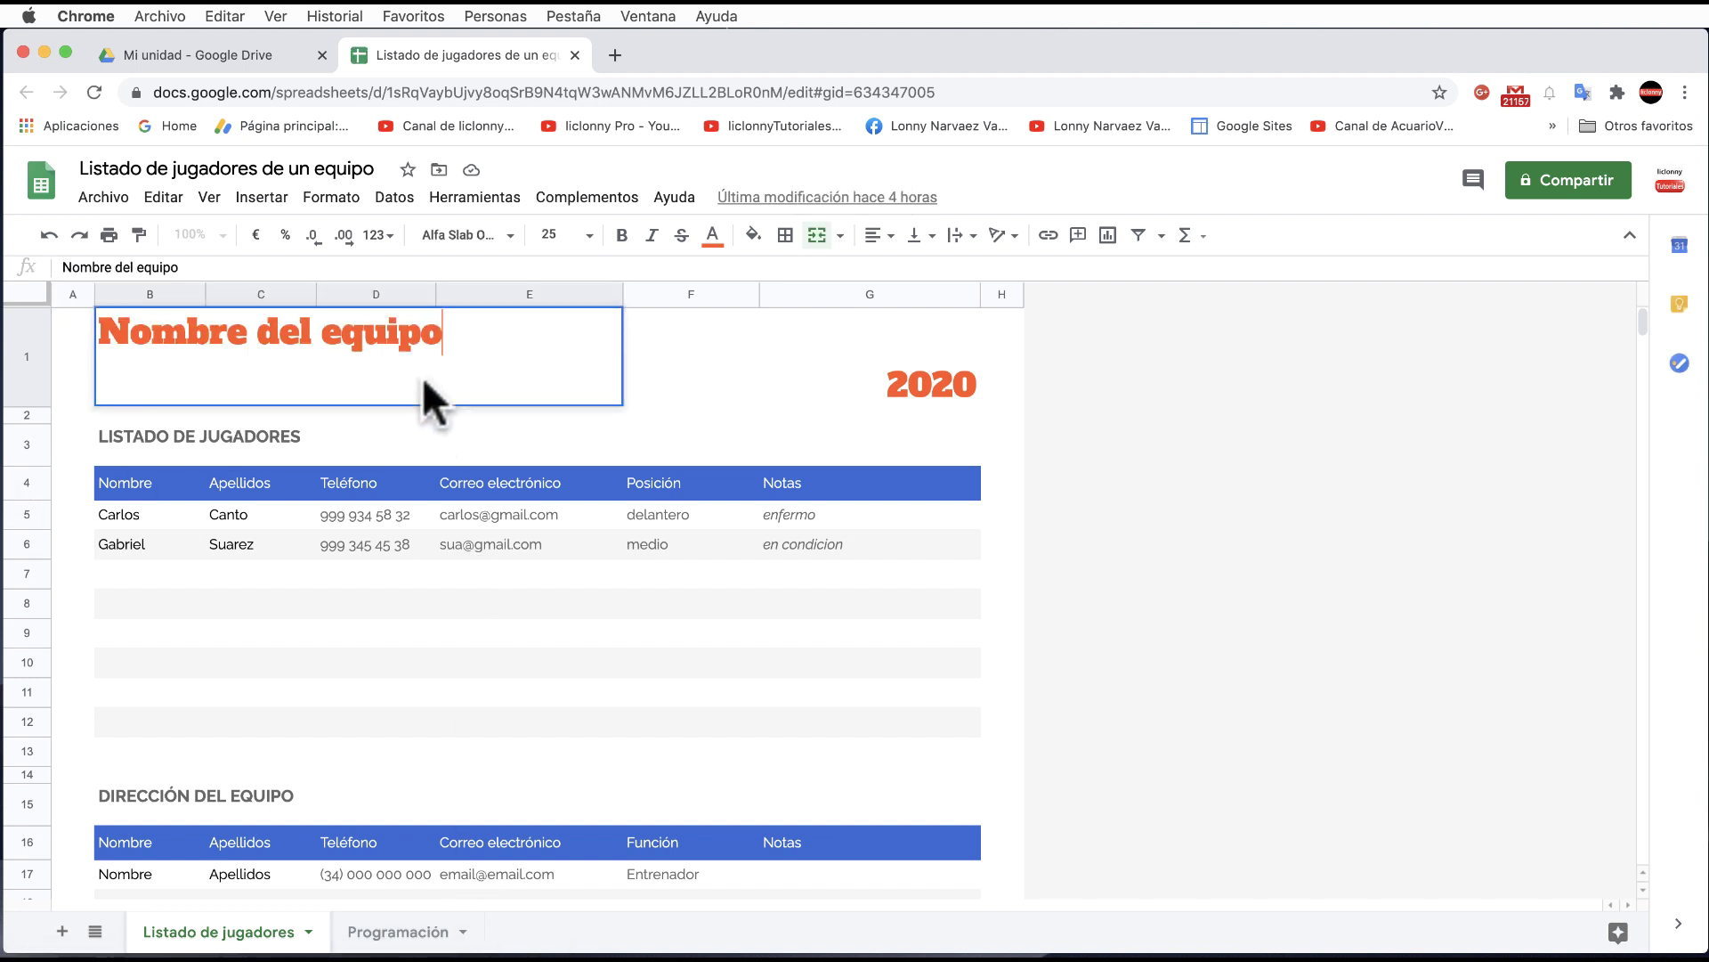
left_click_drag(445, 334, 98, 356)
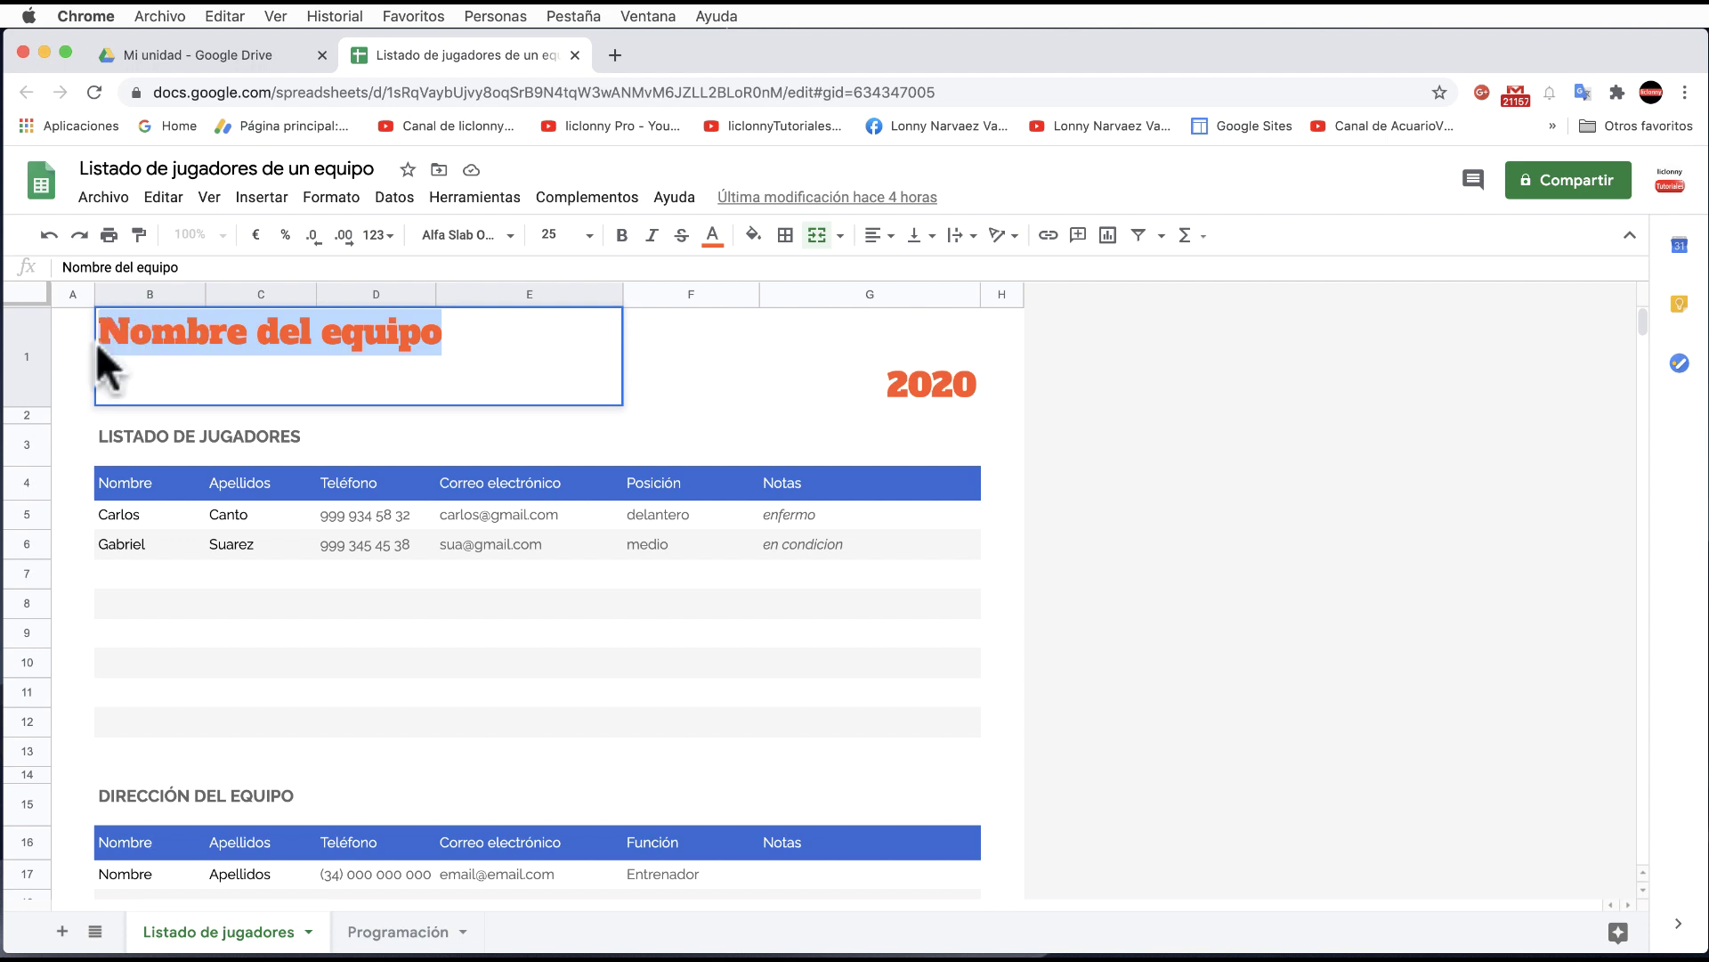
type("V")
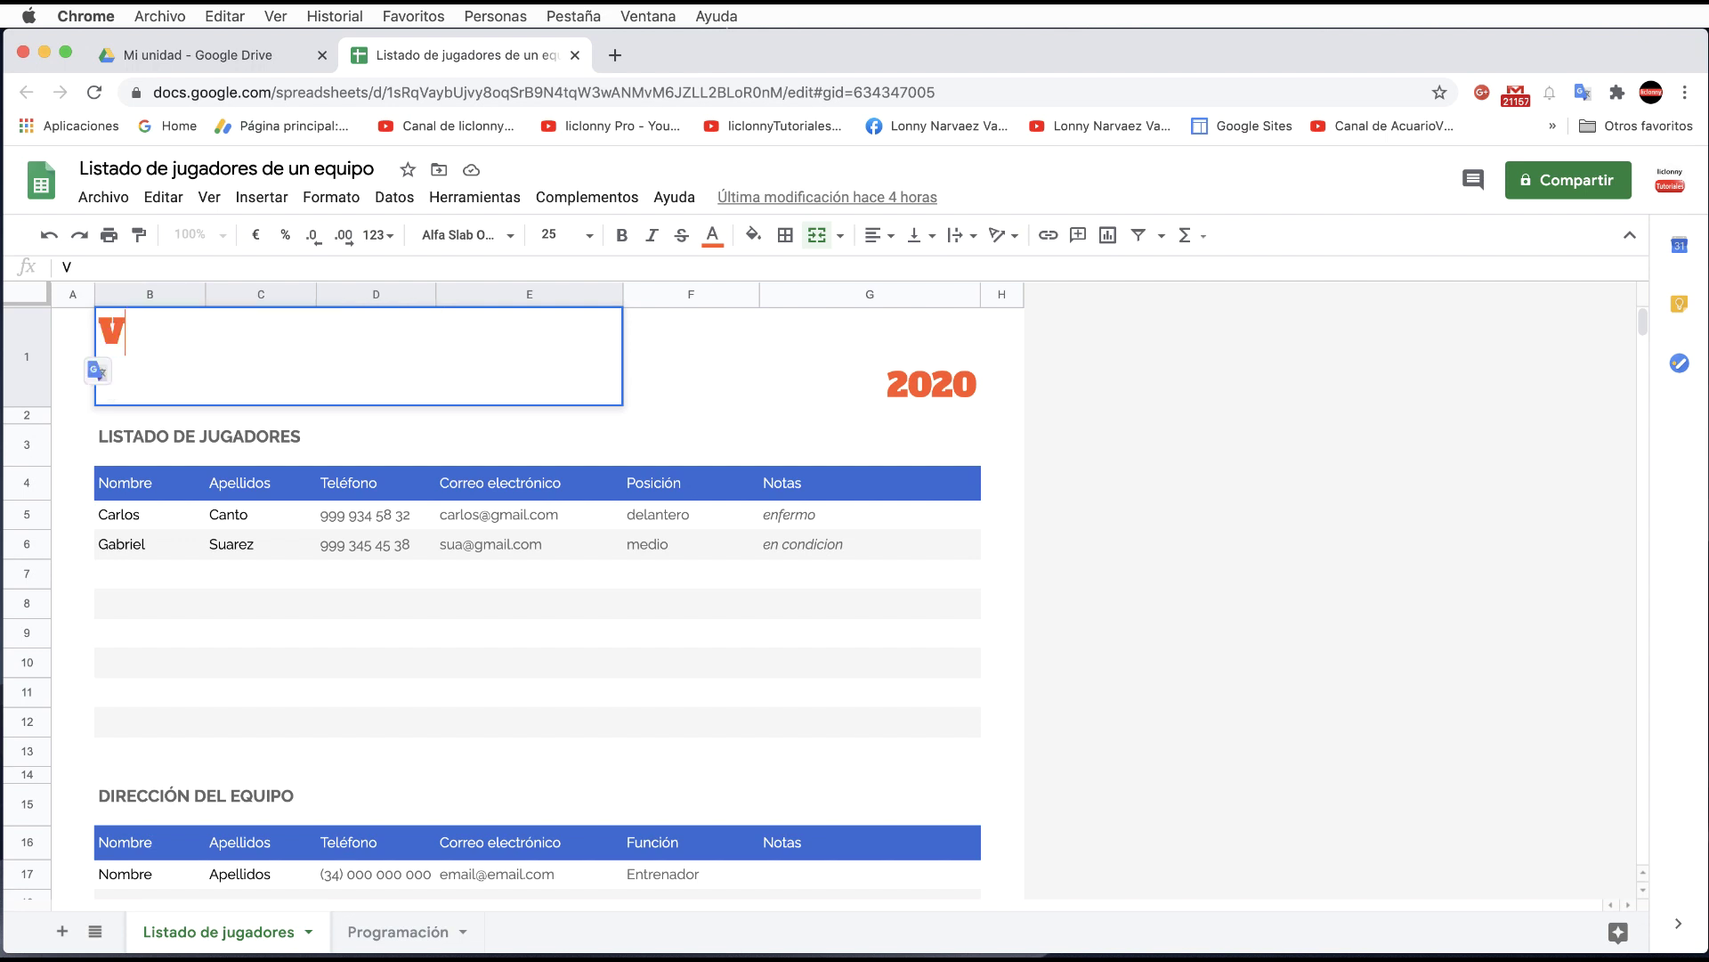
type("enados")
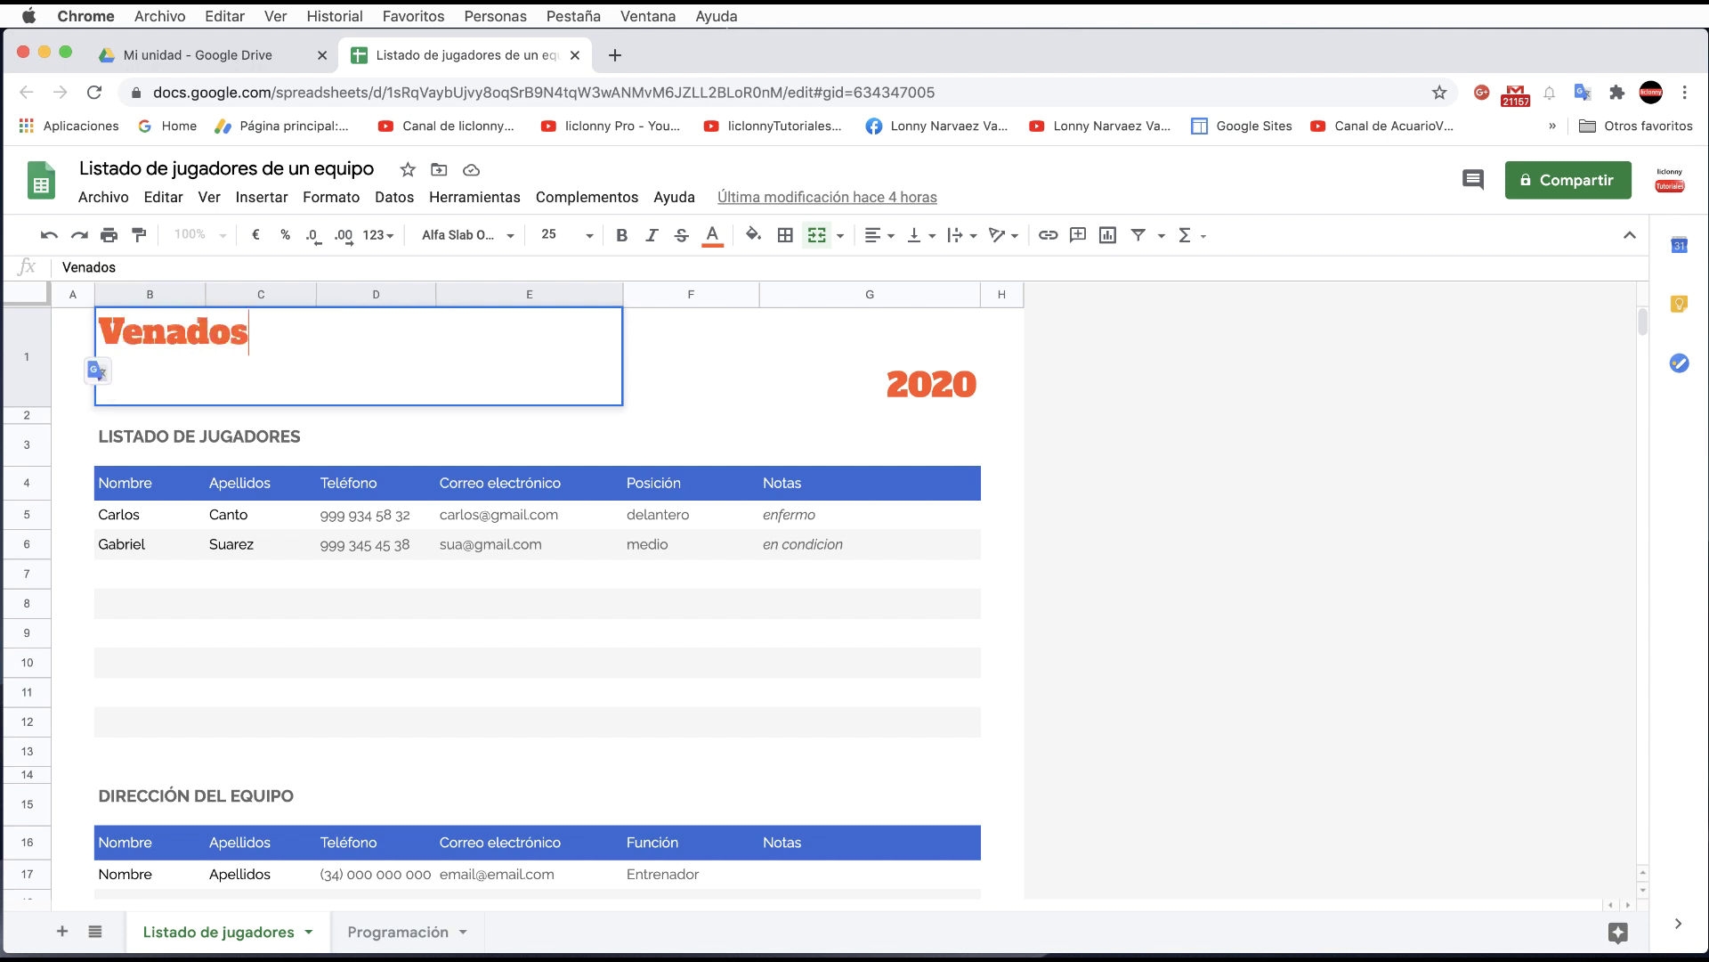
type(" de Yu")
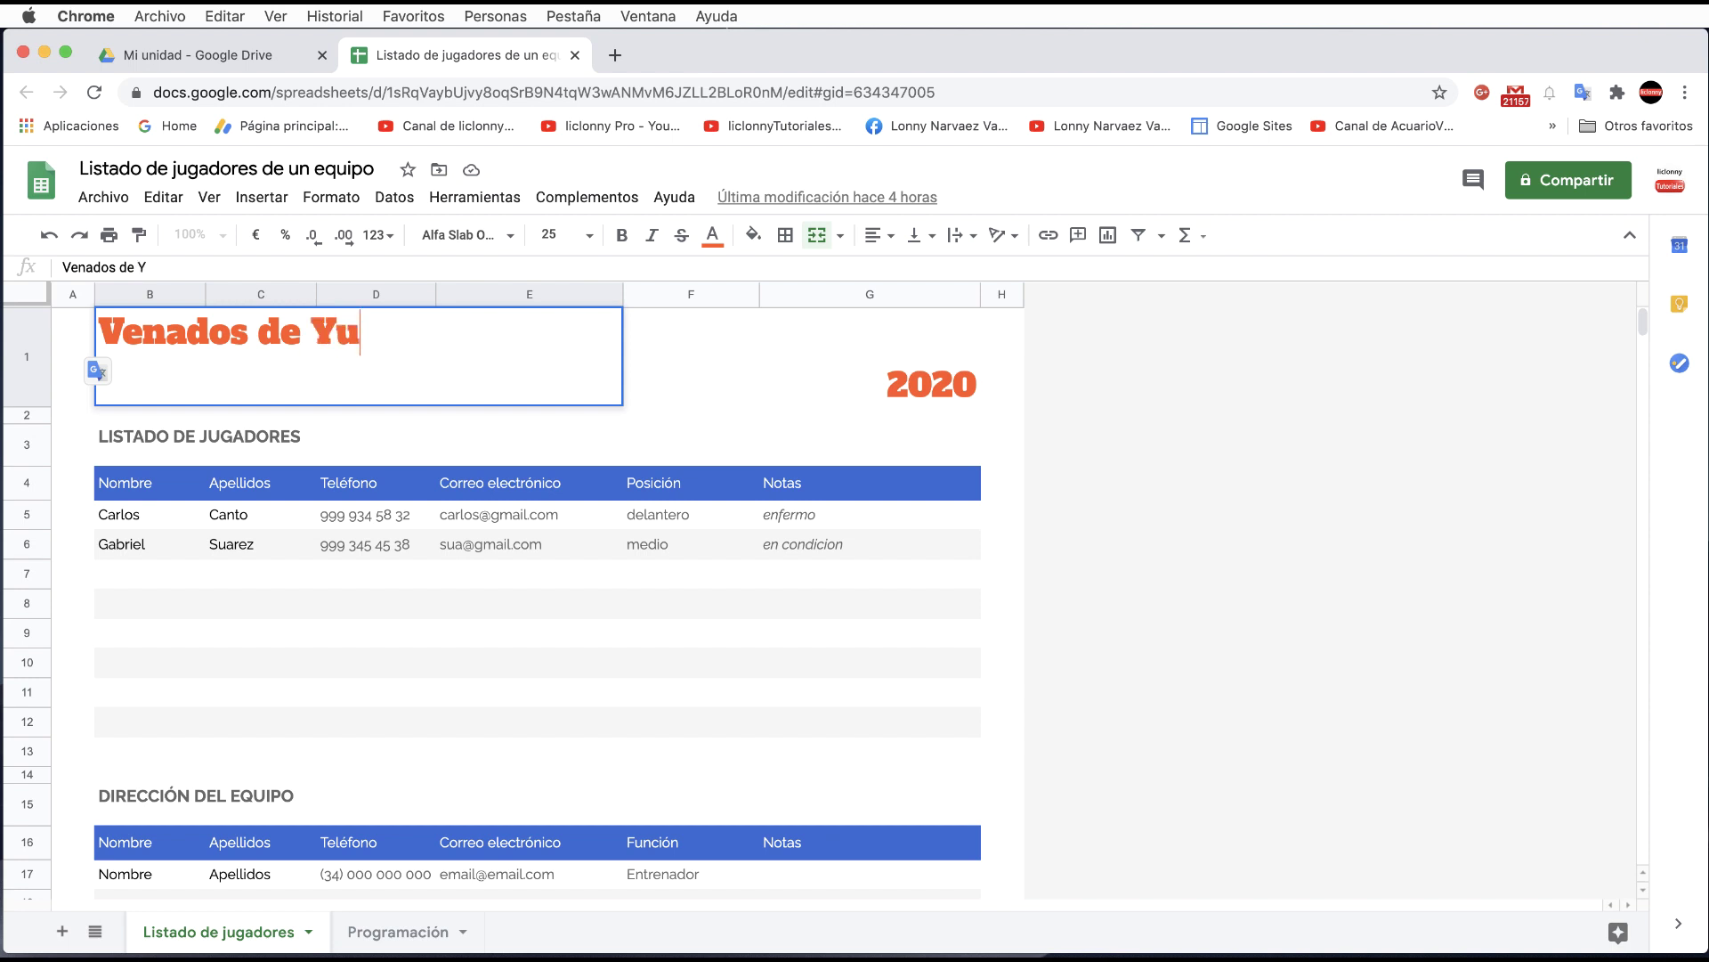
type("cat")
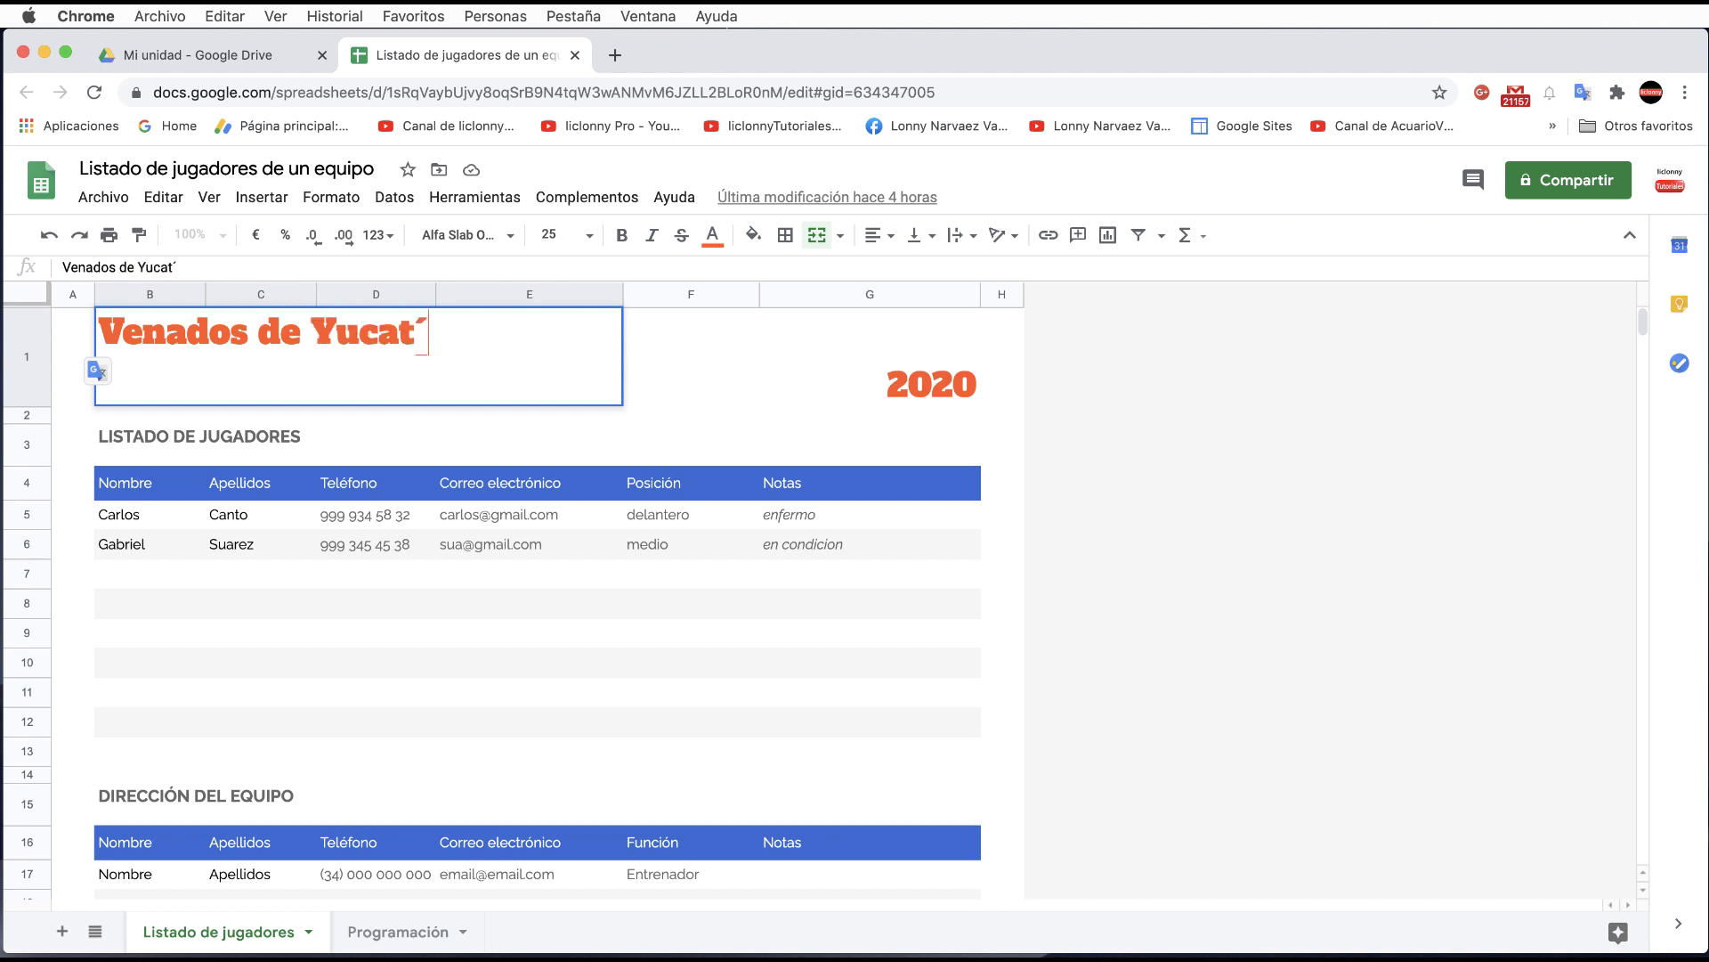
type("án")
- Change the year in G1 from 2020 to 2021
left_click(792, 378)
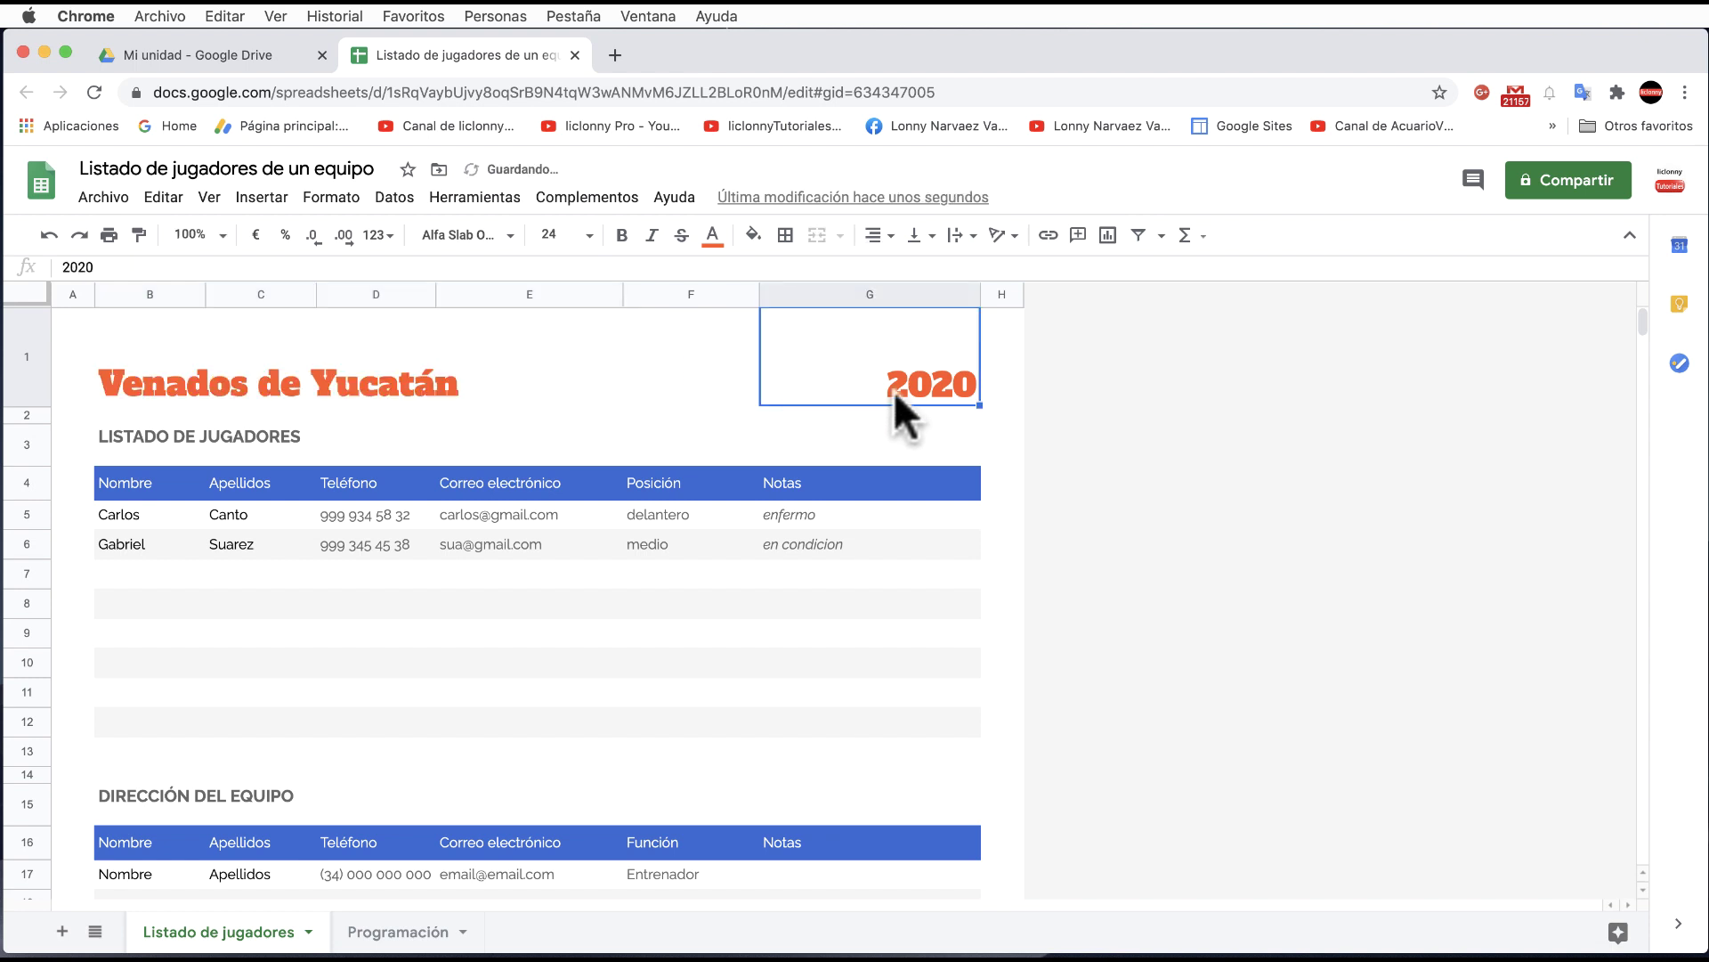
double_click(946, 402)
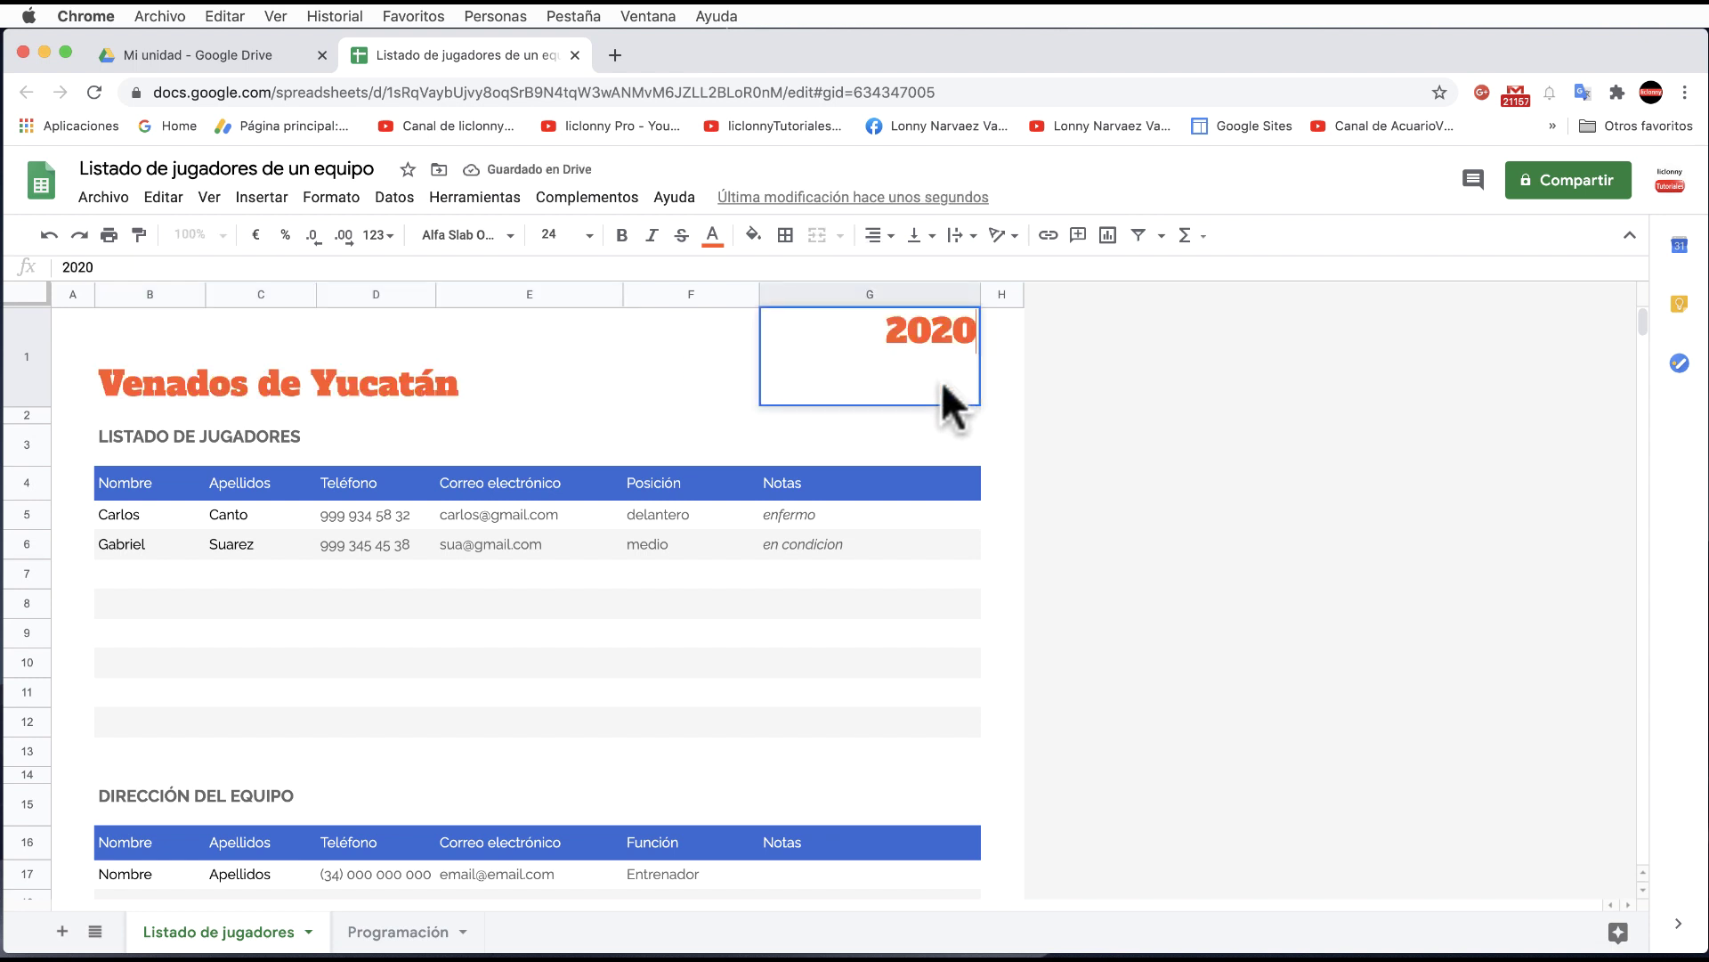
left_click_drag(933, 334, 974, 330)
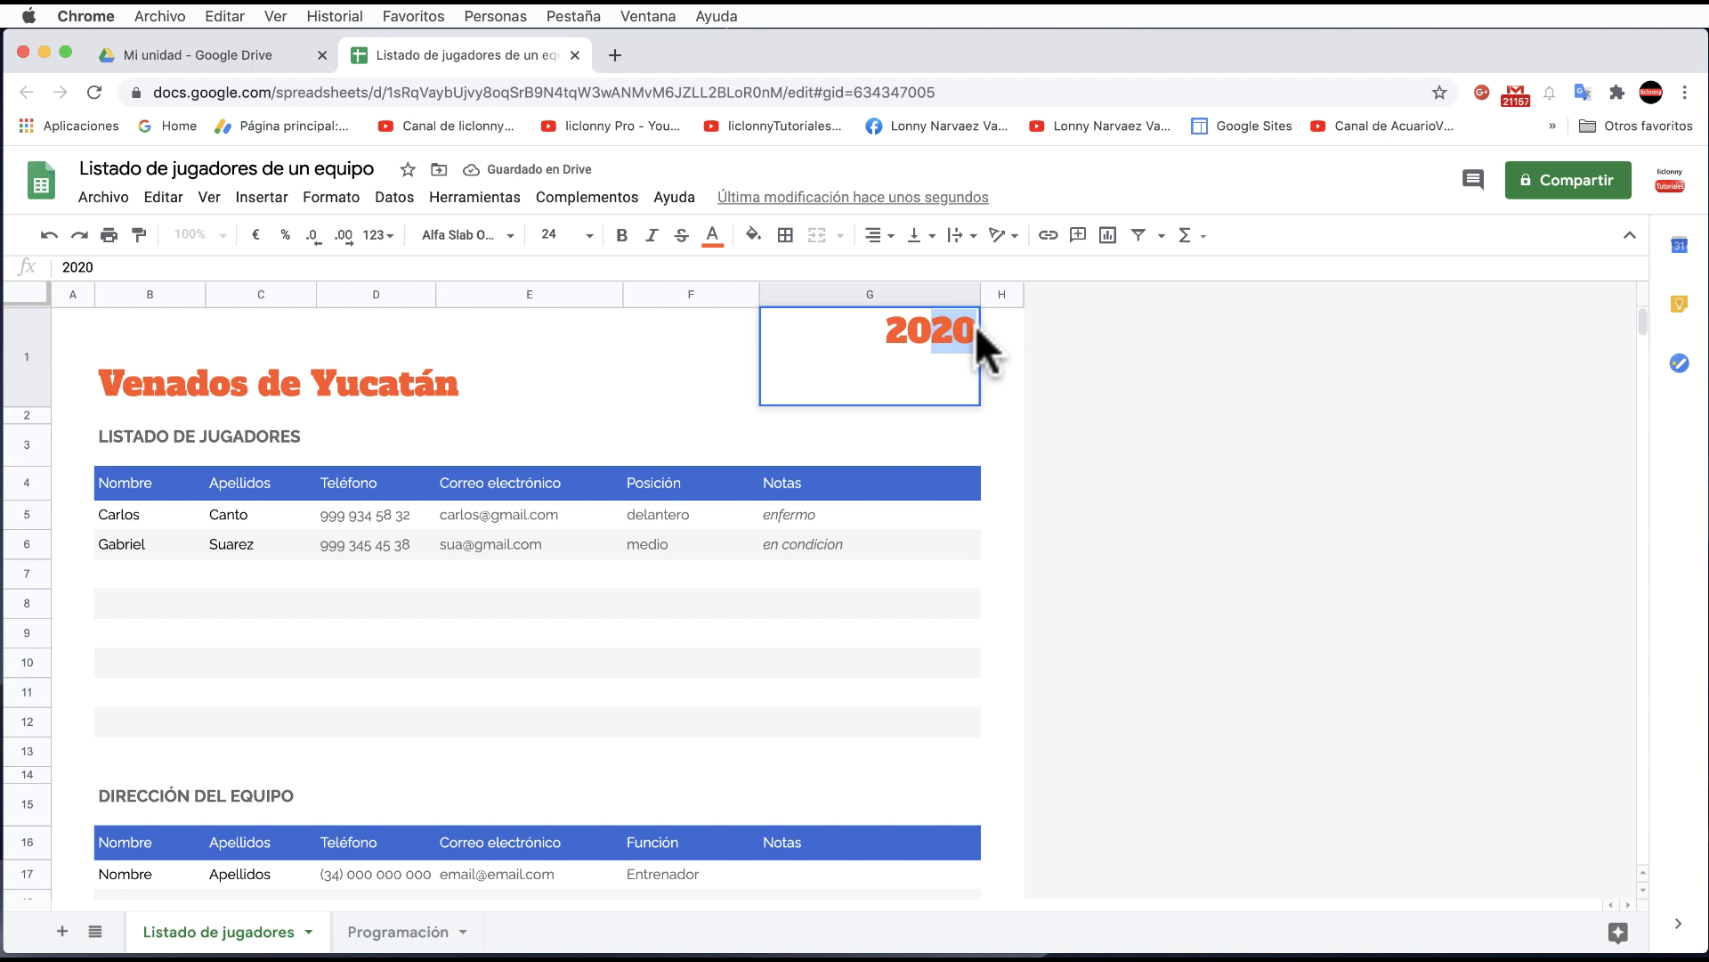
type("1")
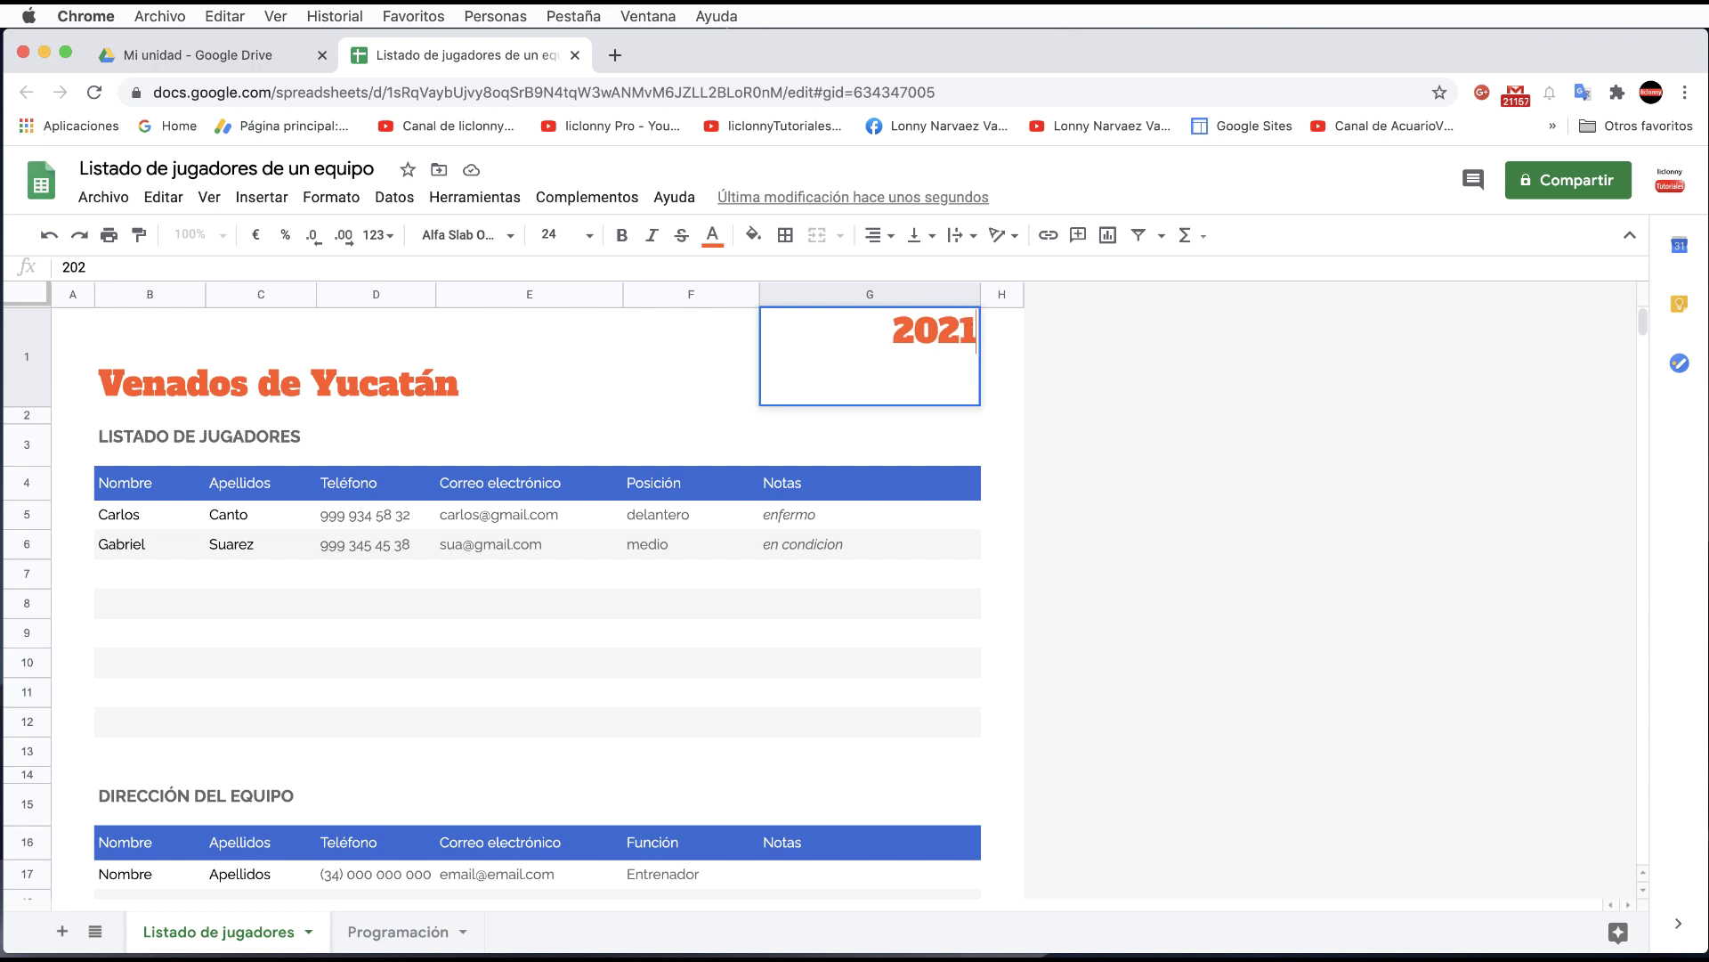
key("Return")
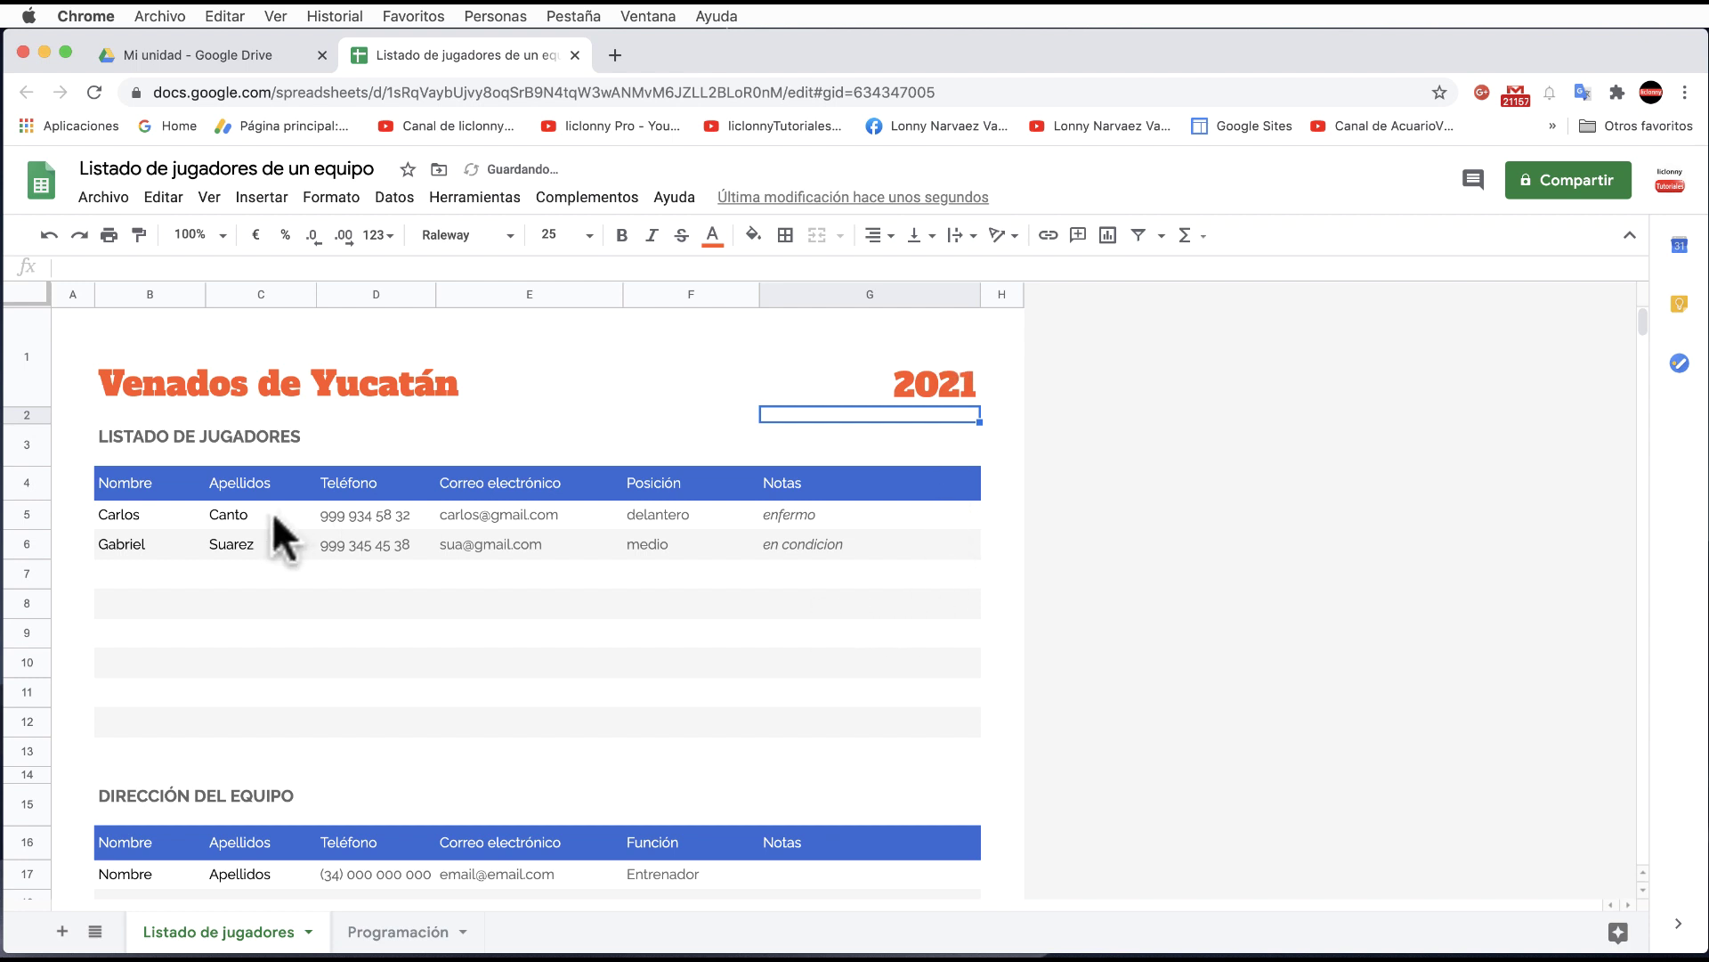
- Enter the third player's first name and surname in B7 and C7
left_click(143, 480)
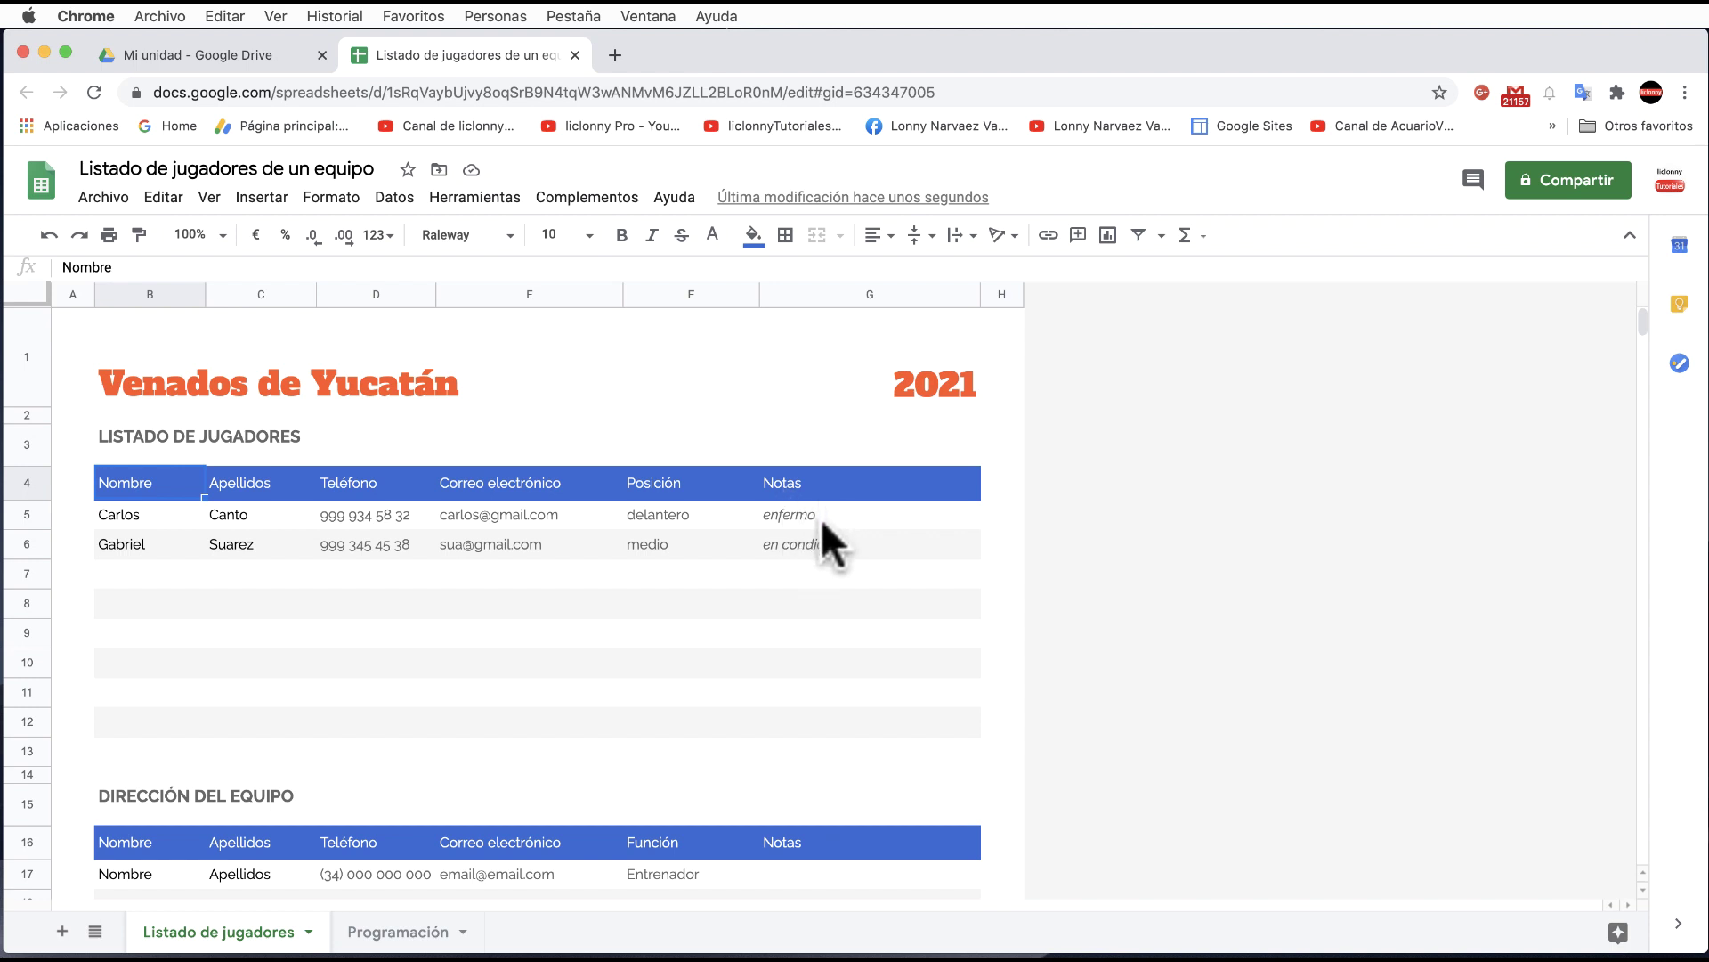
left_click(128, 575)
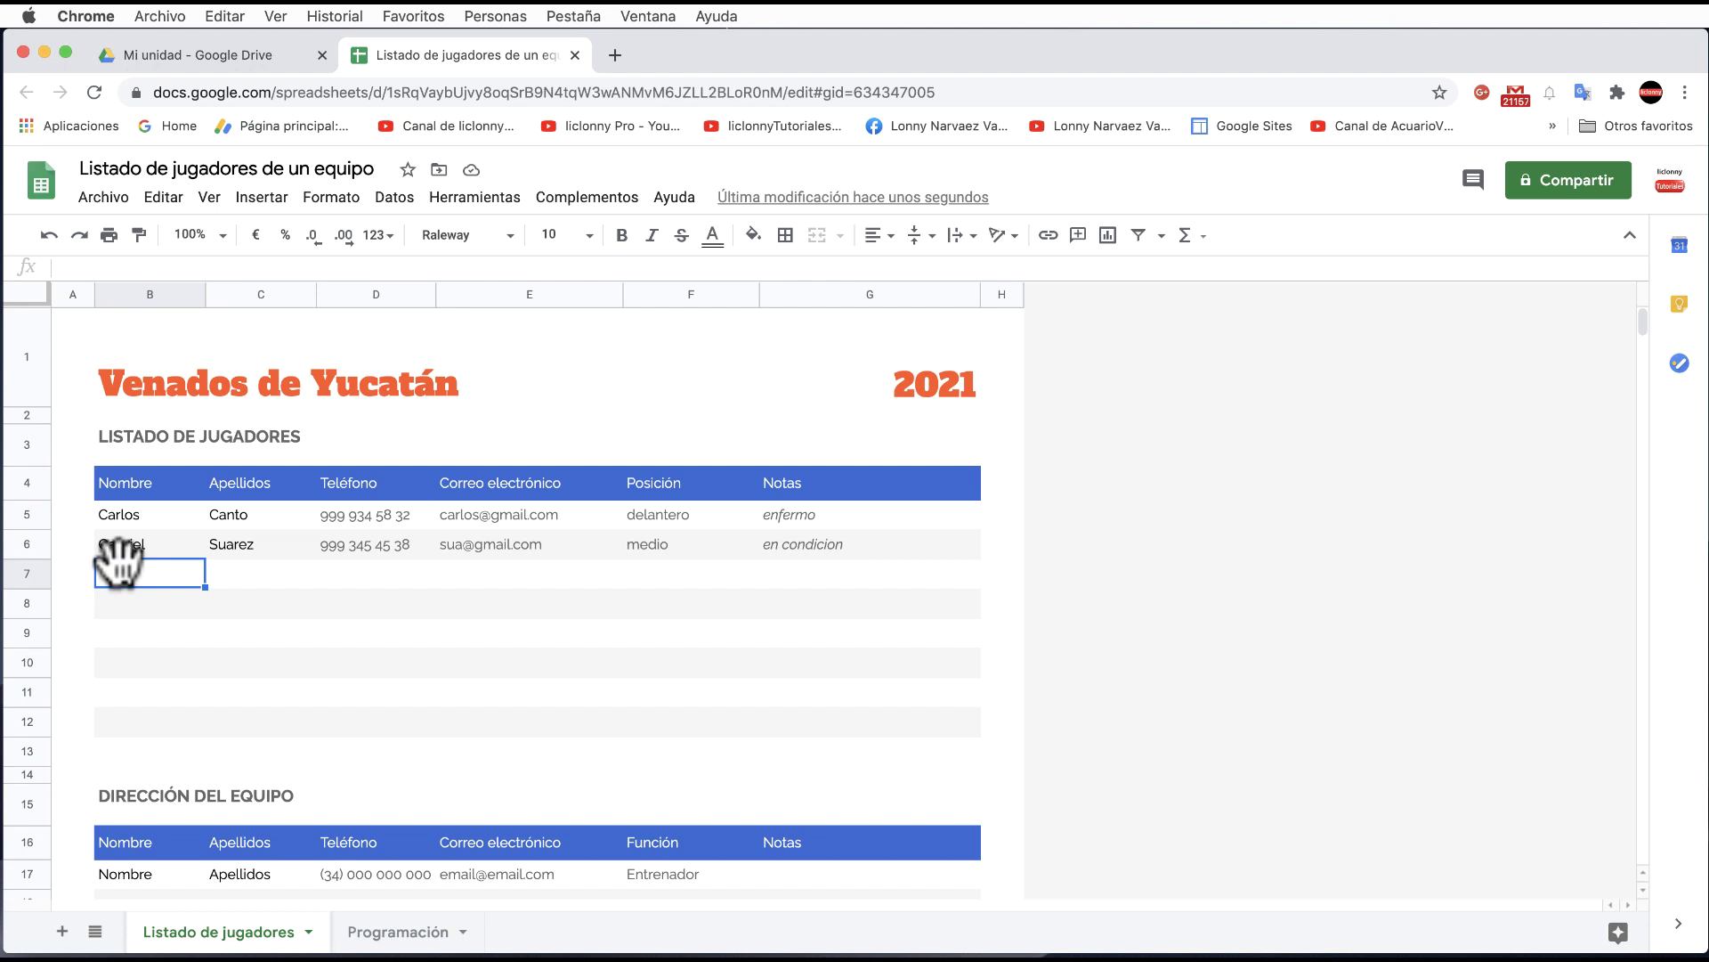
type("LISTADO DE JUGADORES")
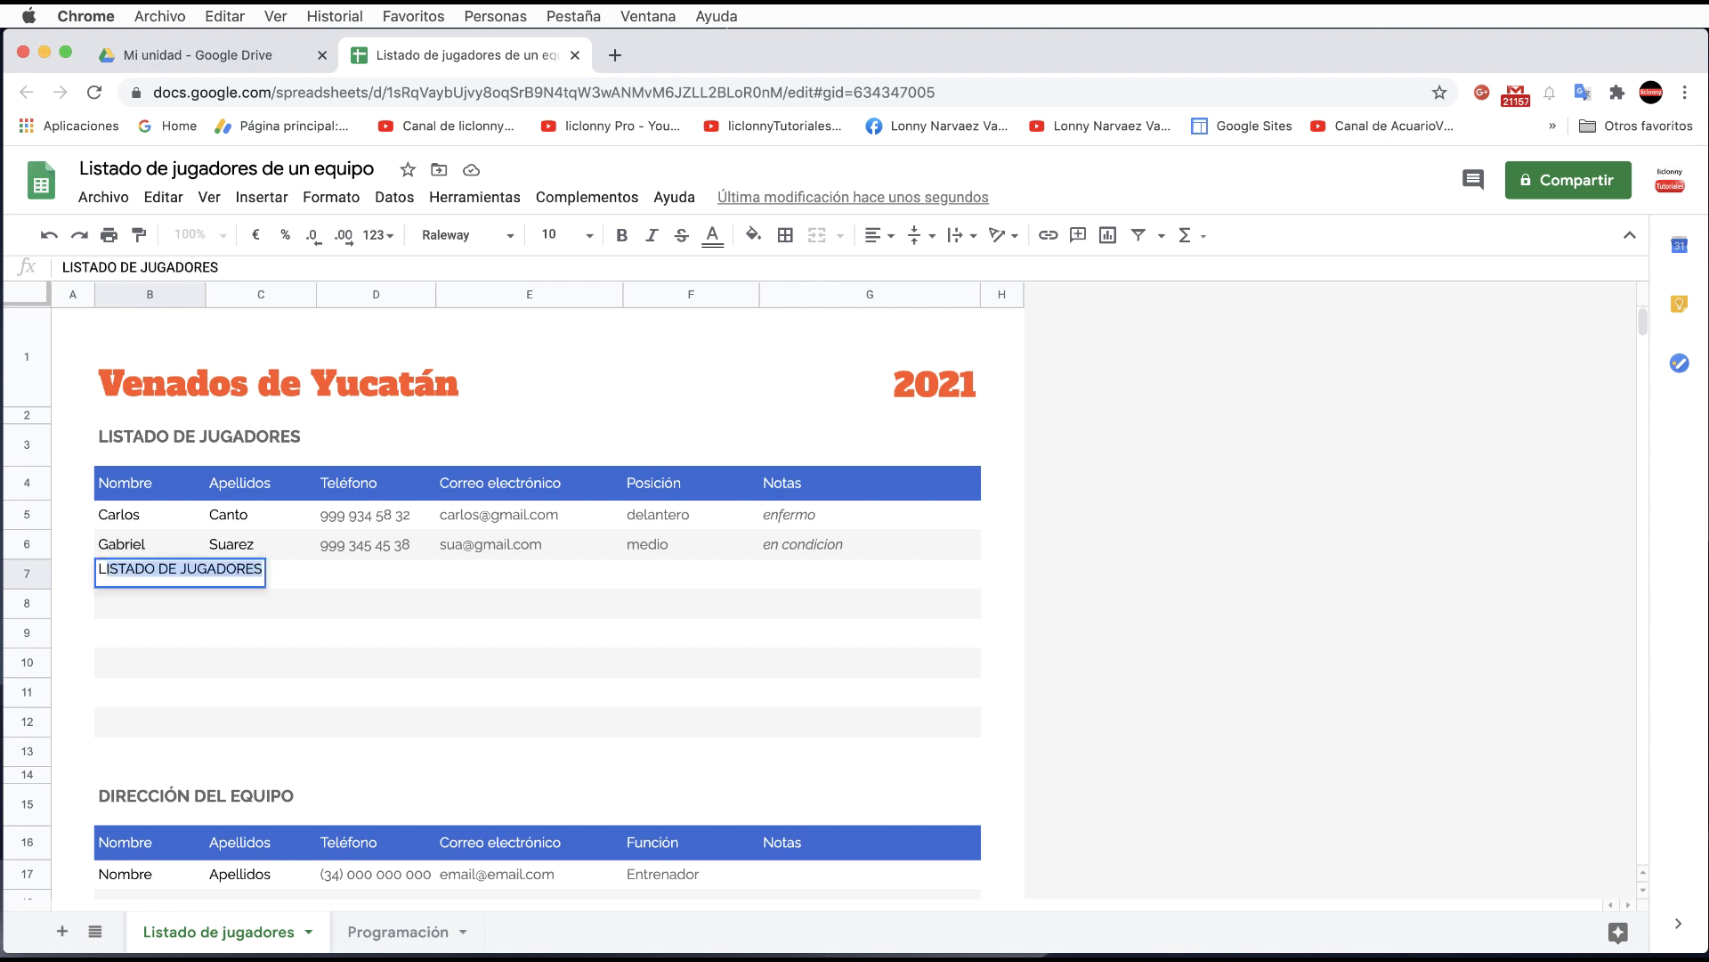
key("BackSpace")
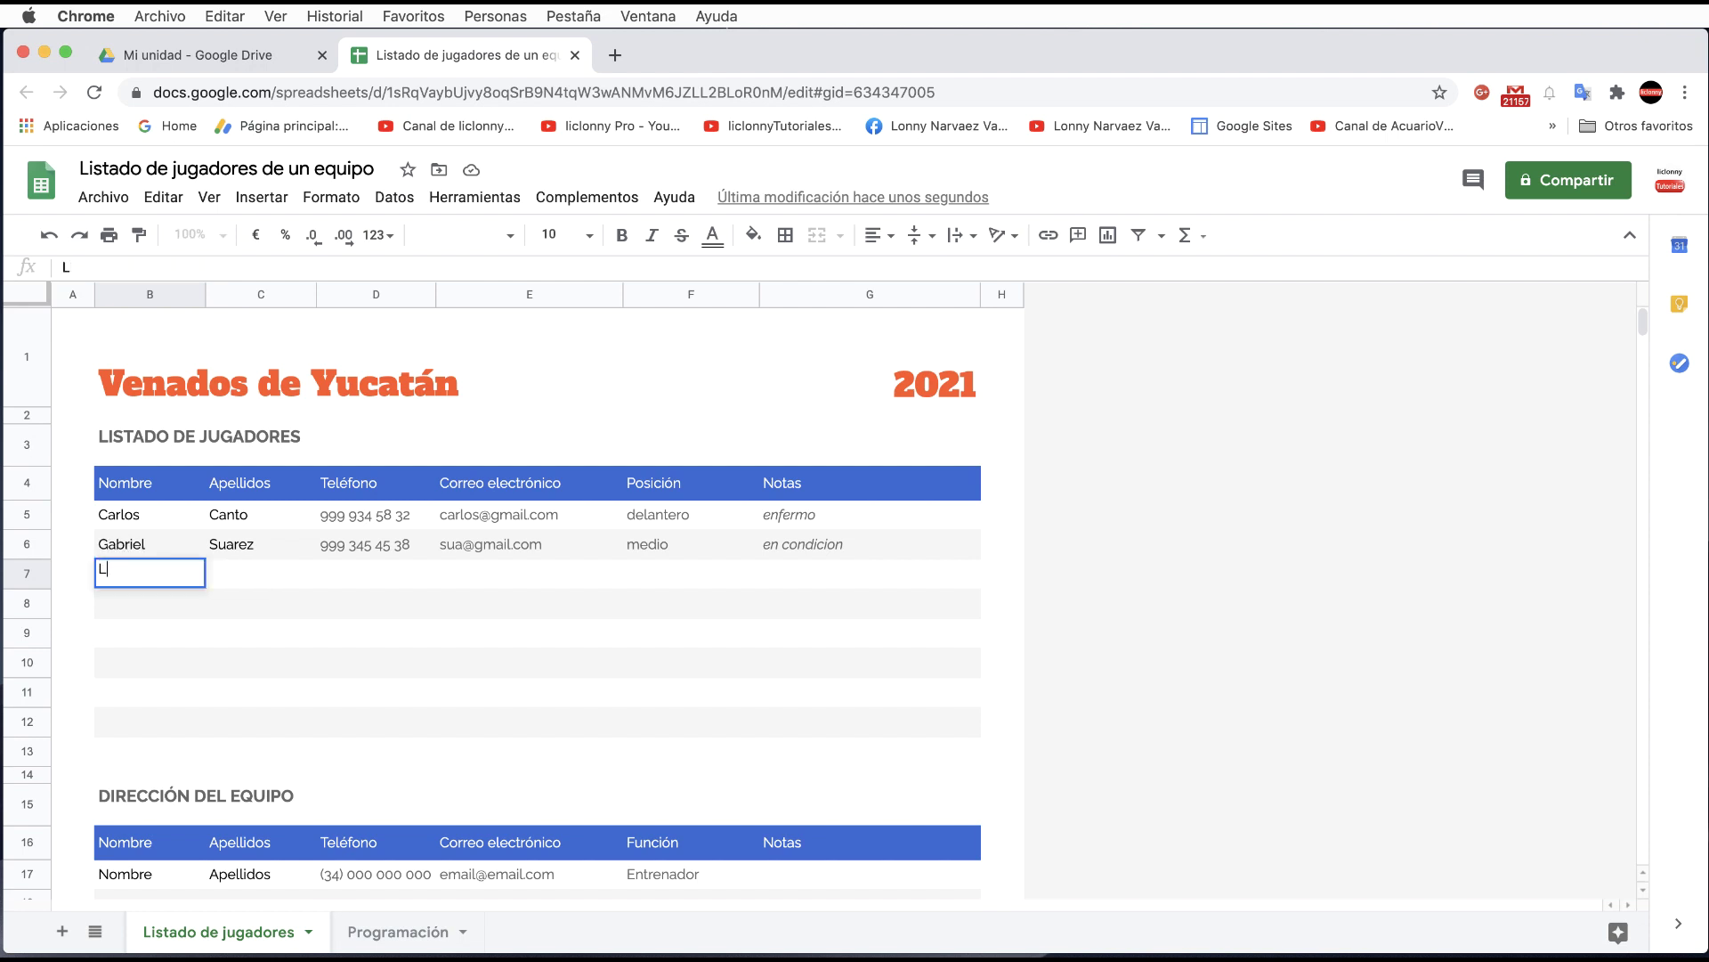
left_click(211, 563)
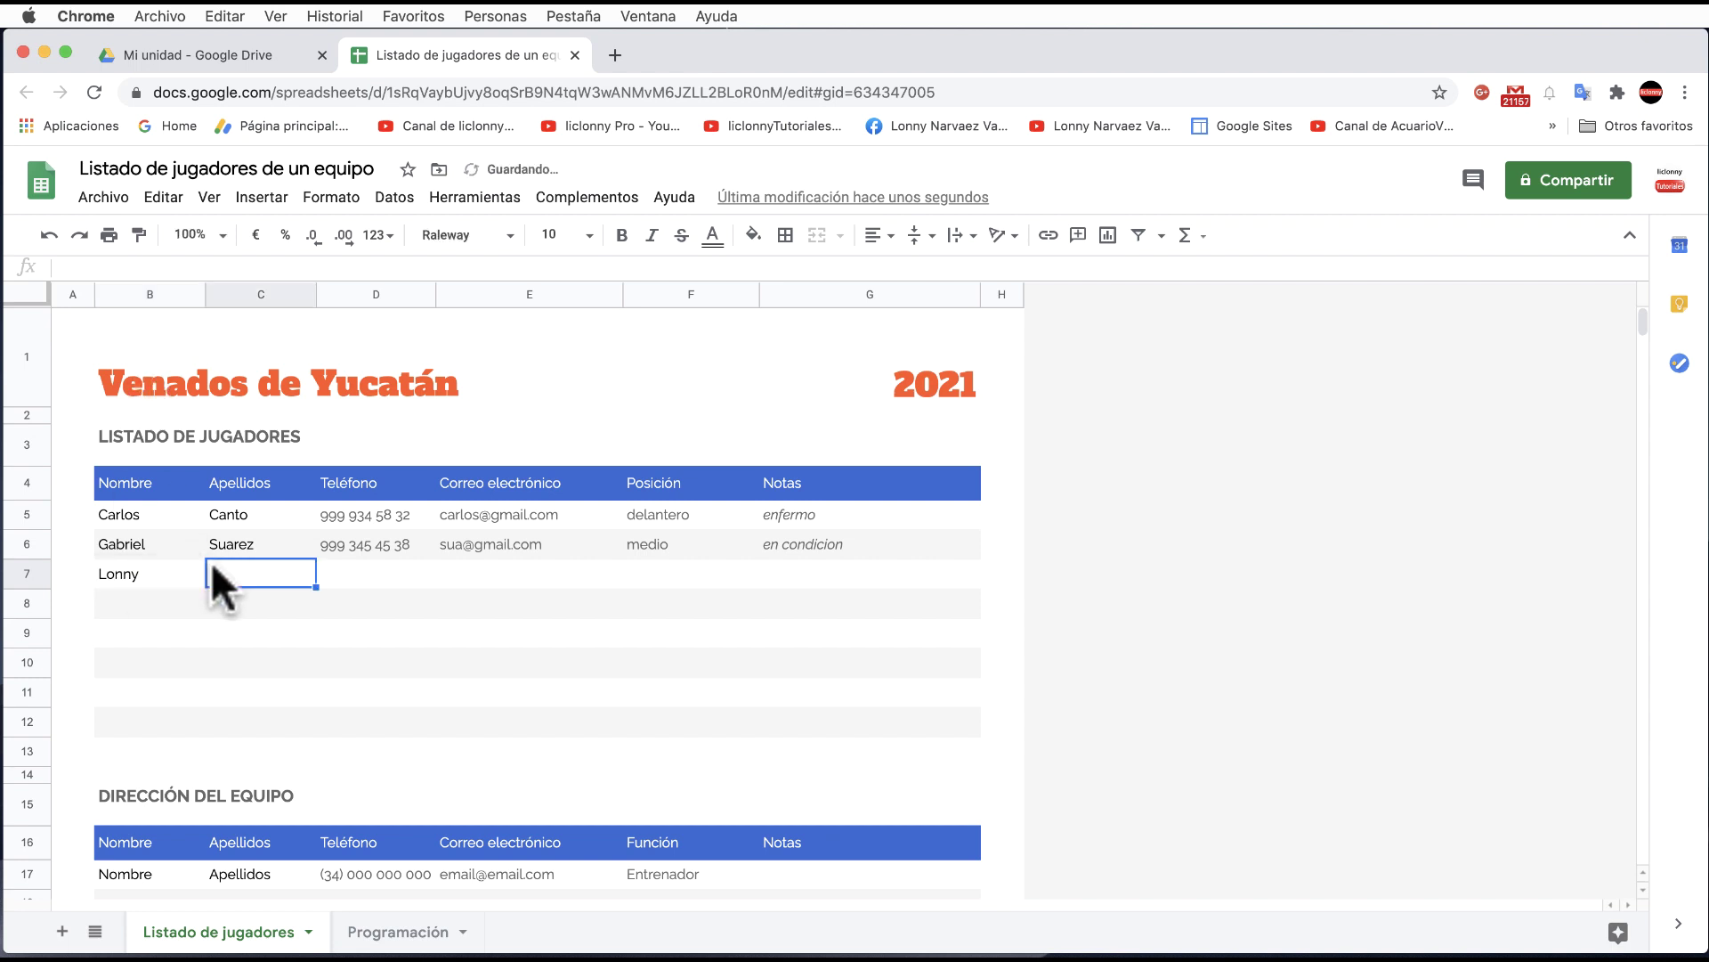
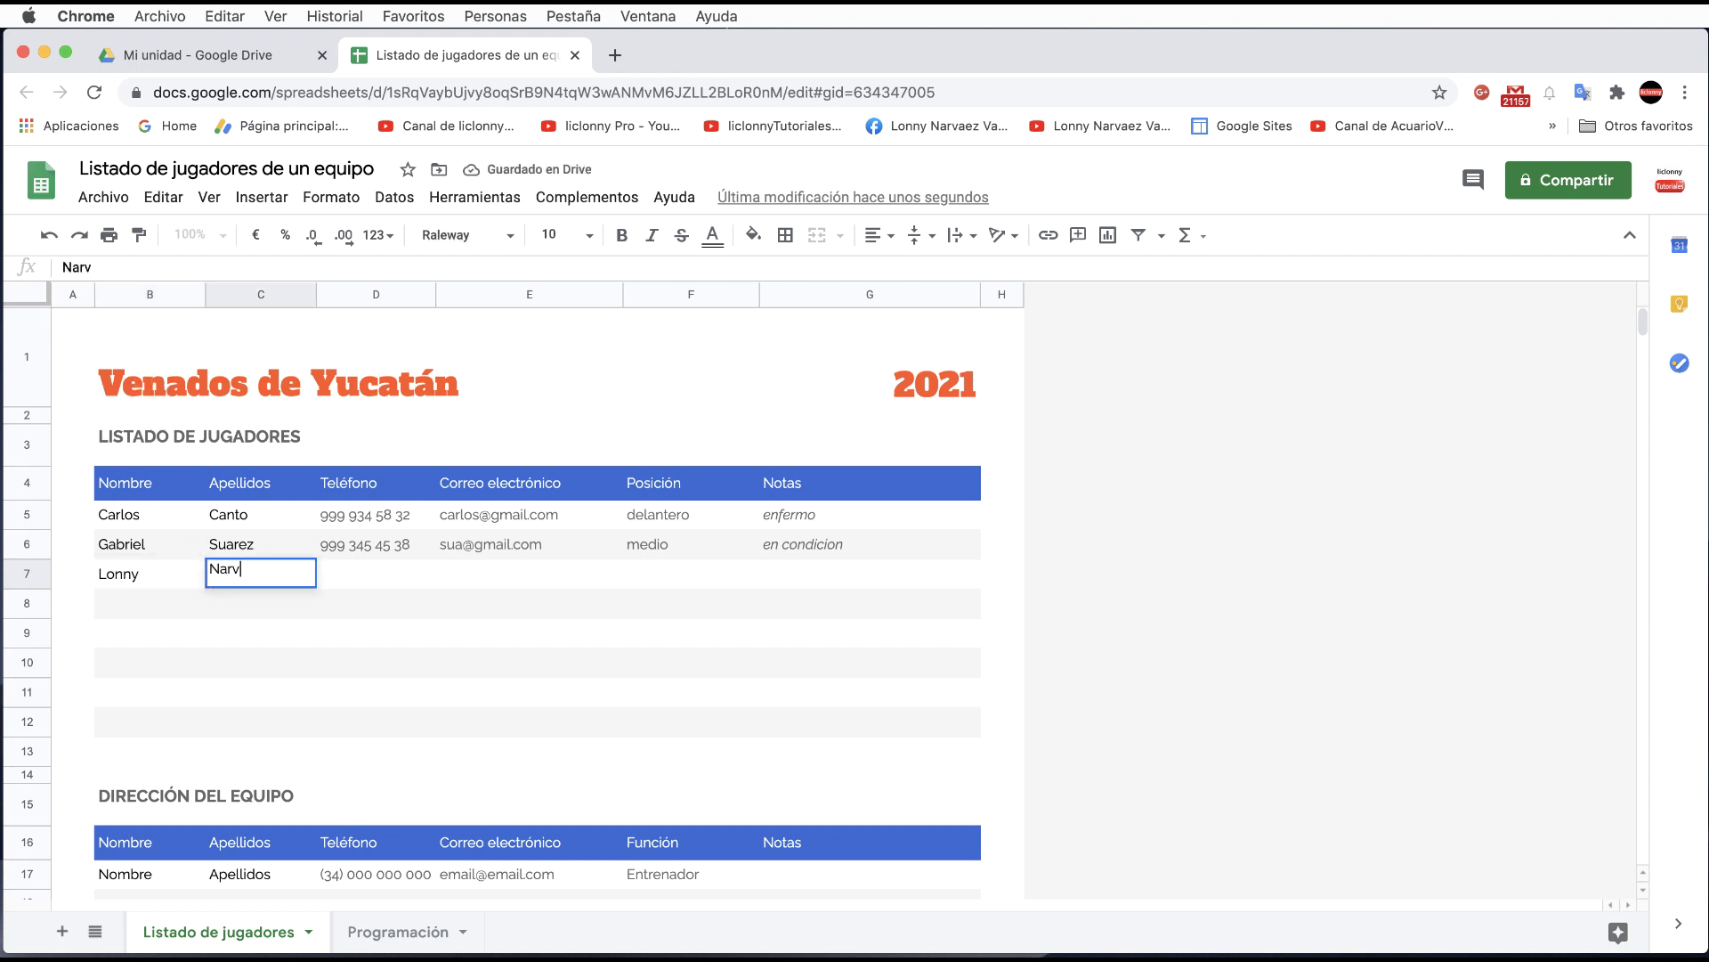
- Type the player's phone number in D7, correcting the mistyped digits
left_click(349, 566)
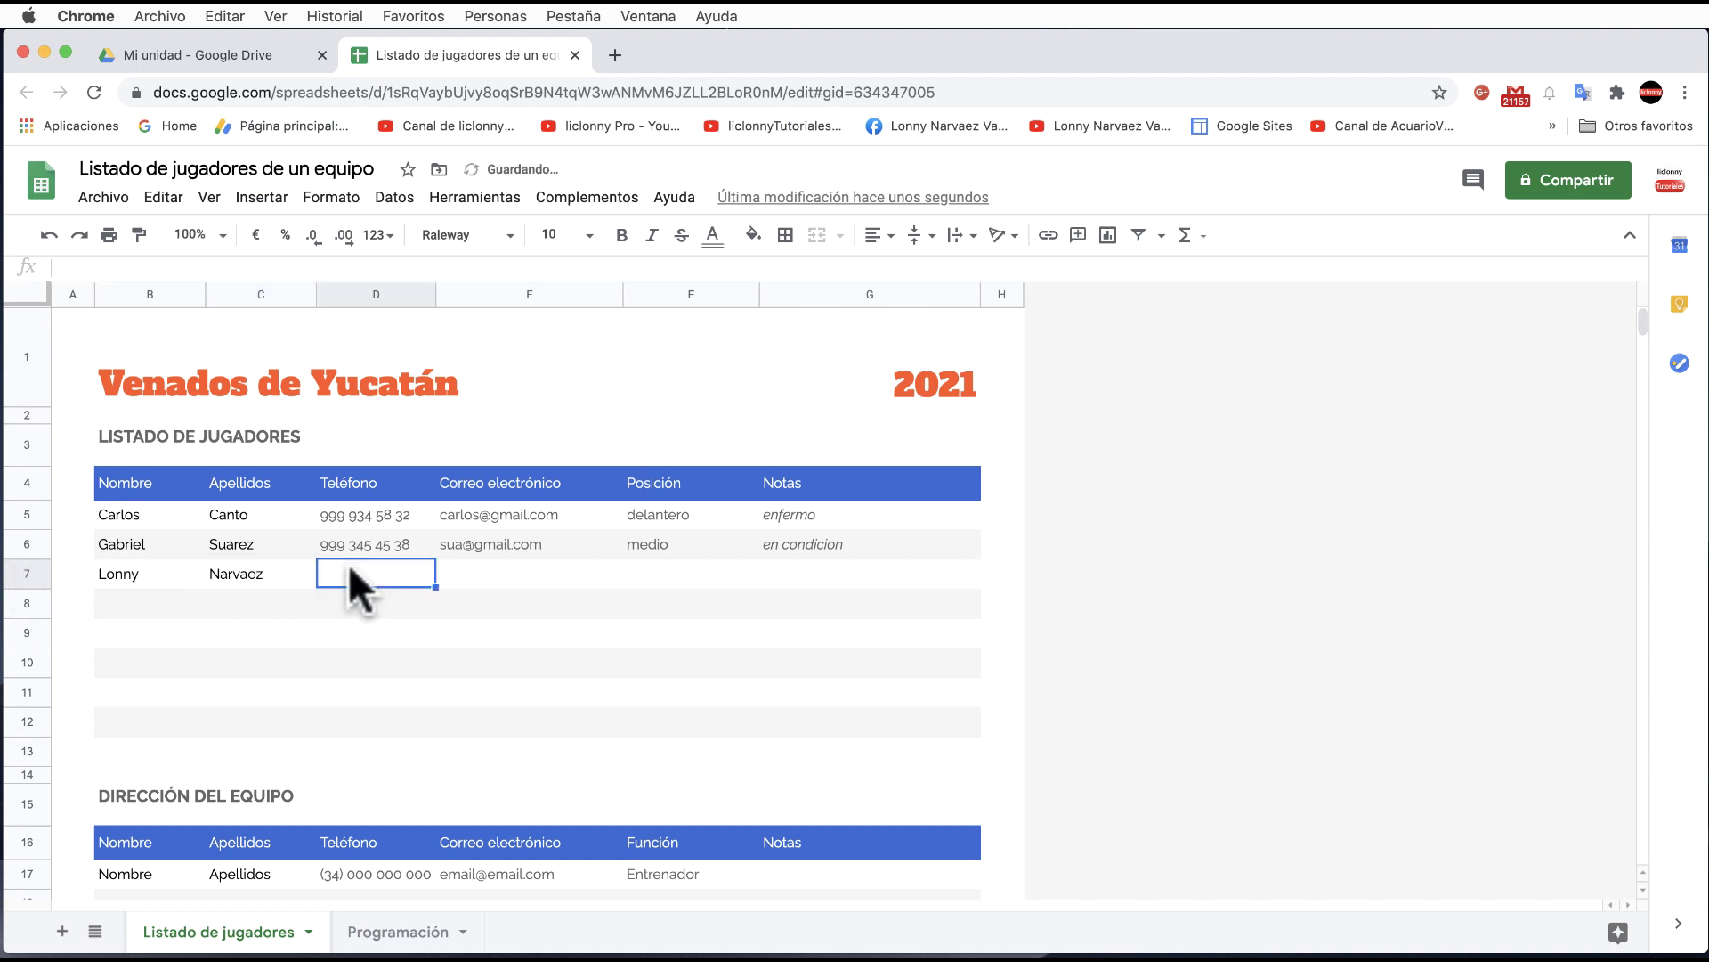
type("000")
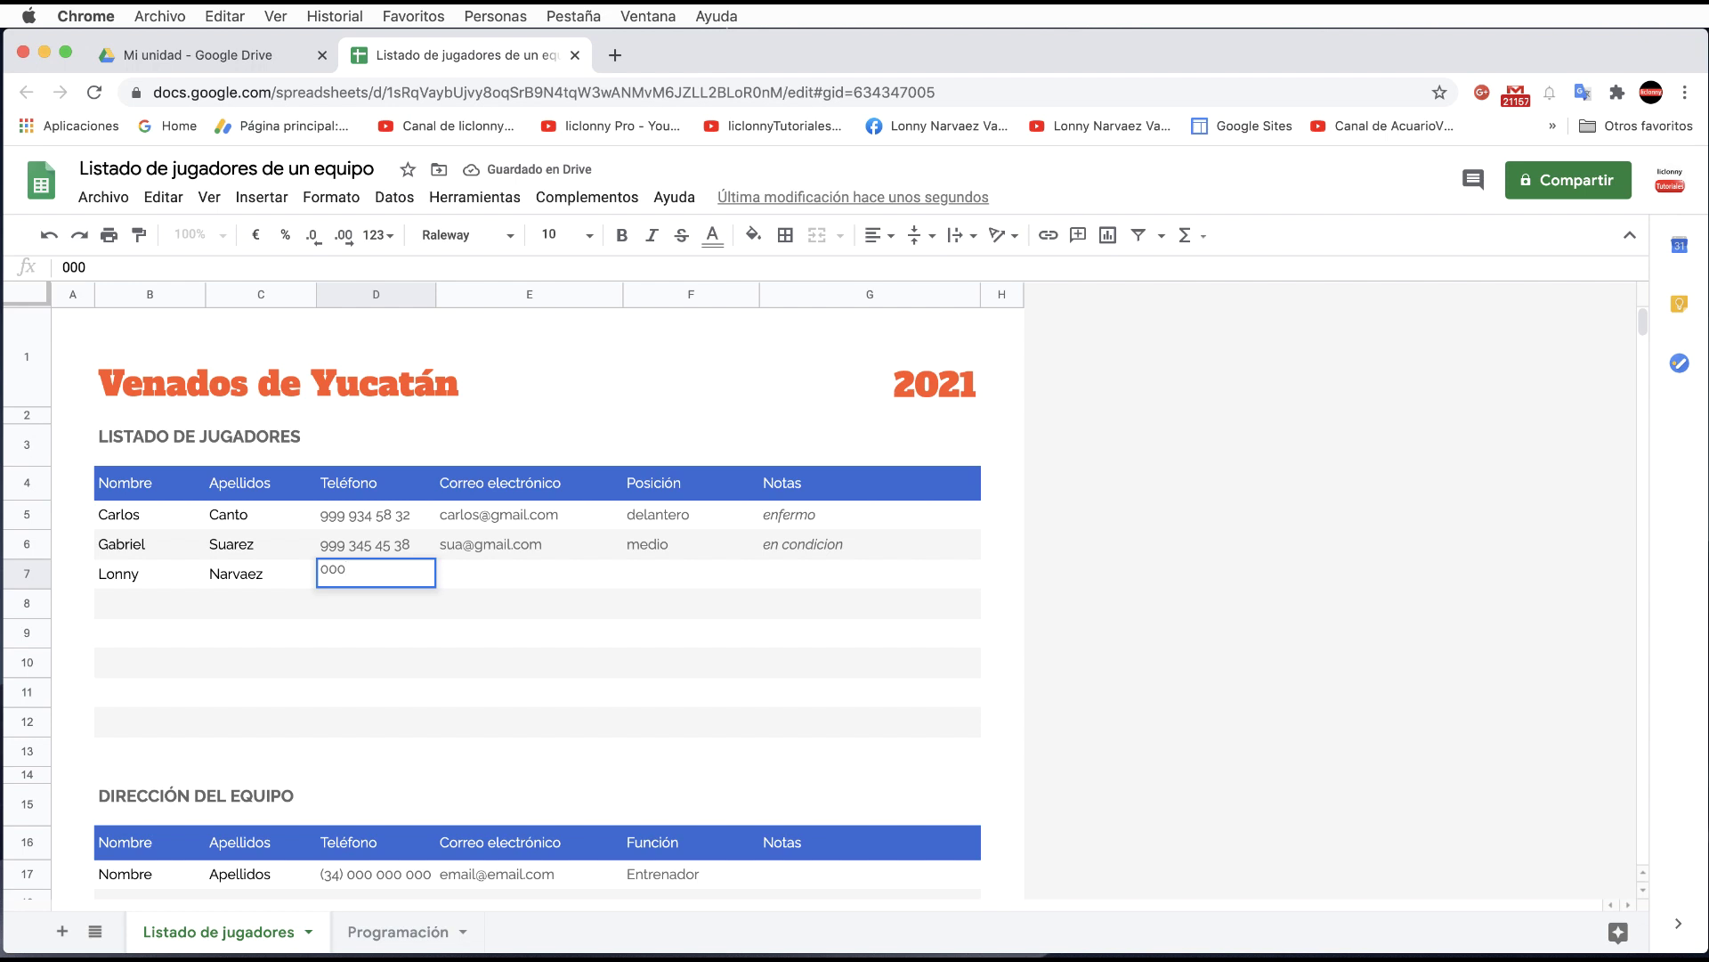
key("BackSpace")
key("BackSpace")
key("BackSpace")
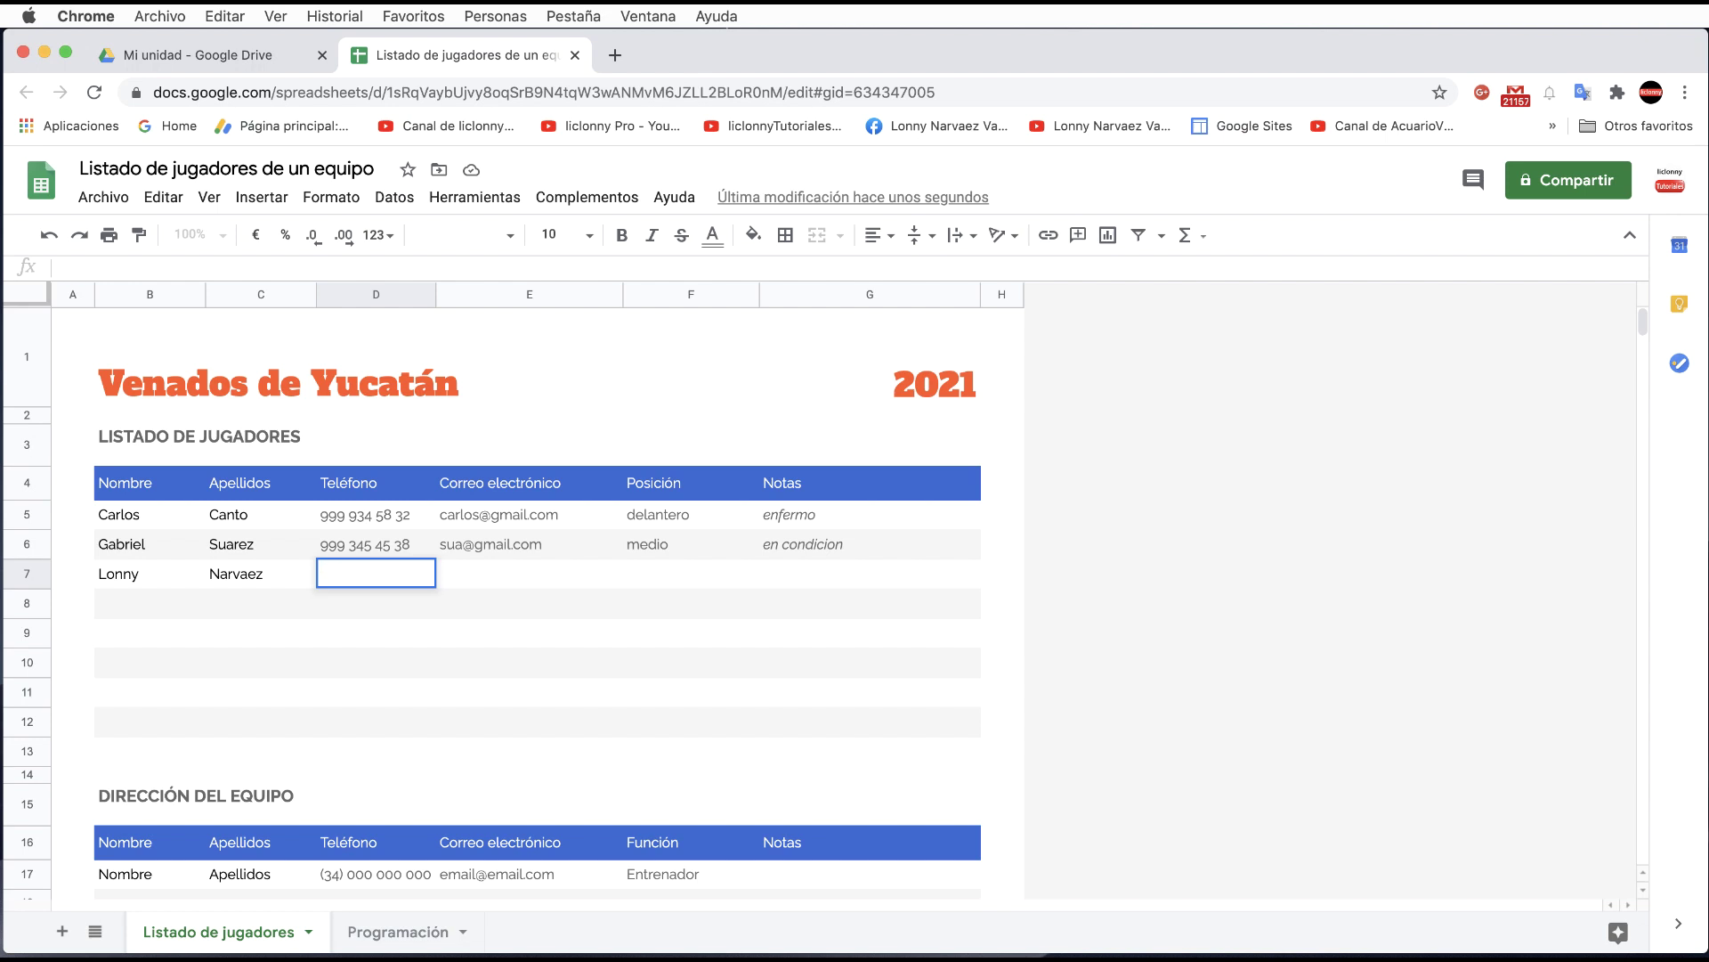
type("00")
key("BackSpace")
key("BackSpace")
- Enter the new player's e-mail address in E7
left_click(467, 564)
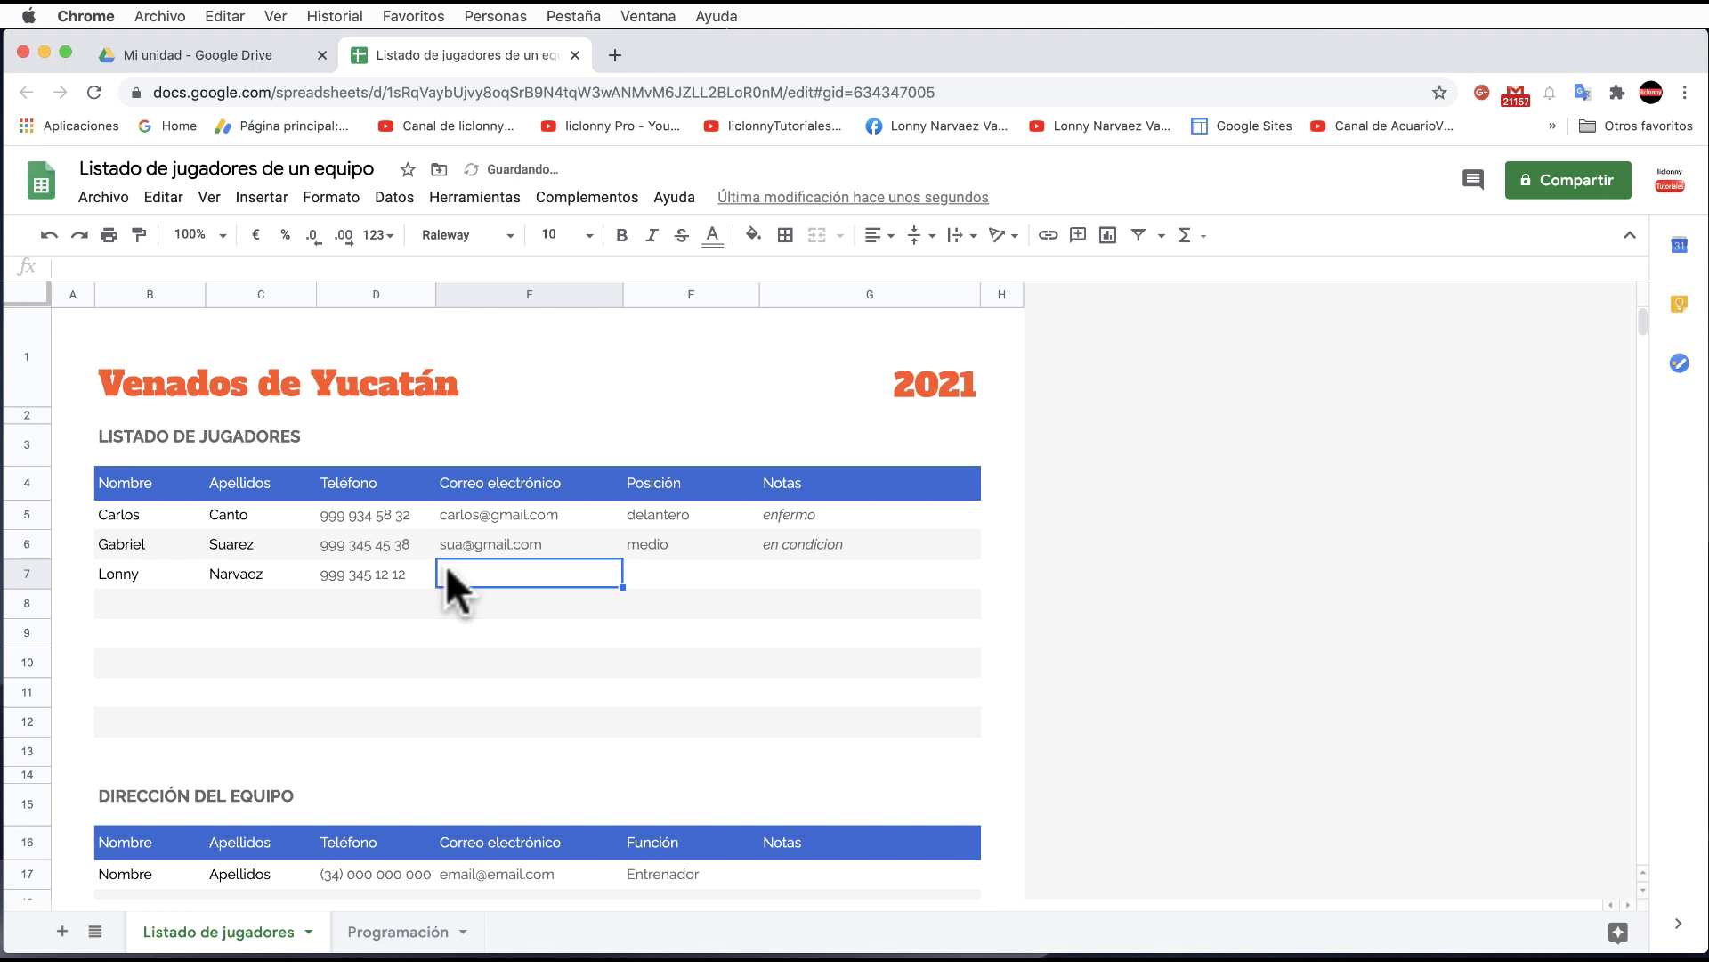
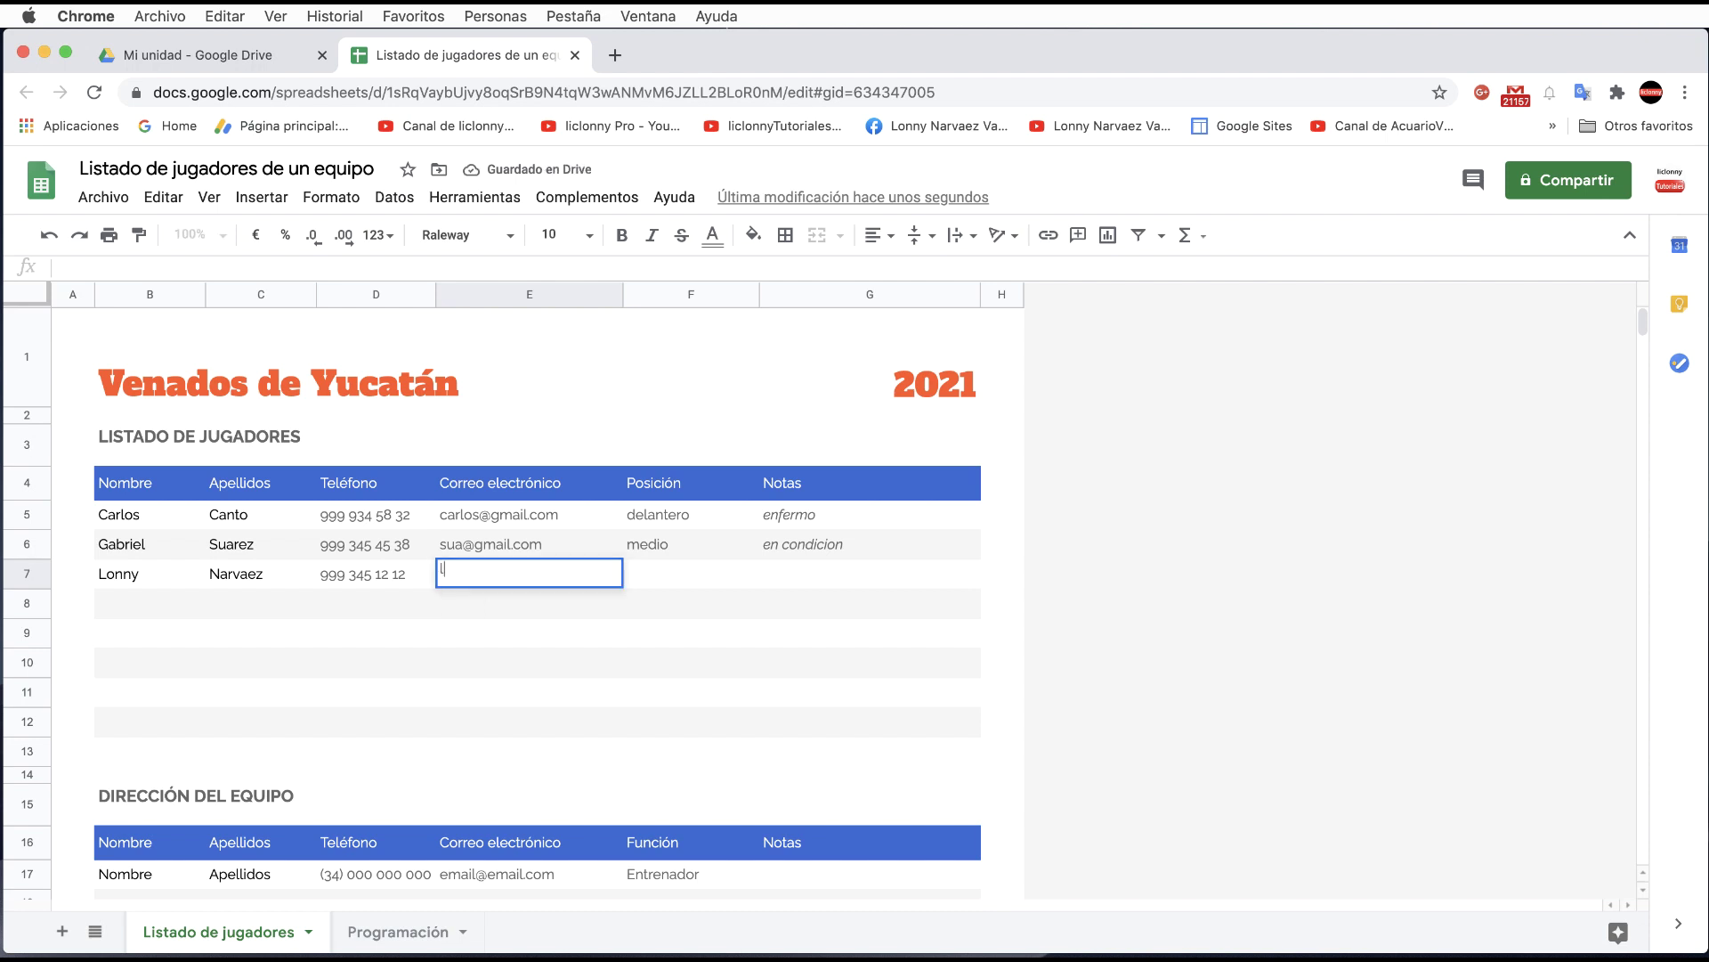
key("super+q")
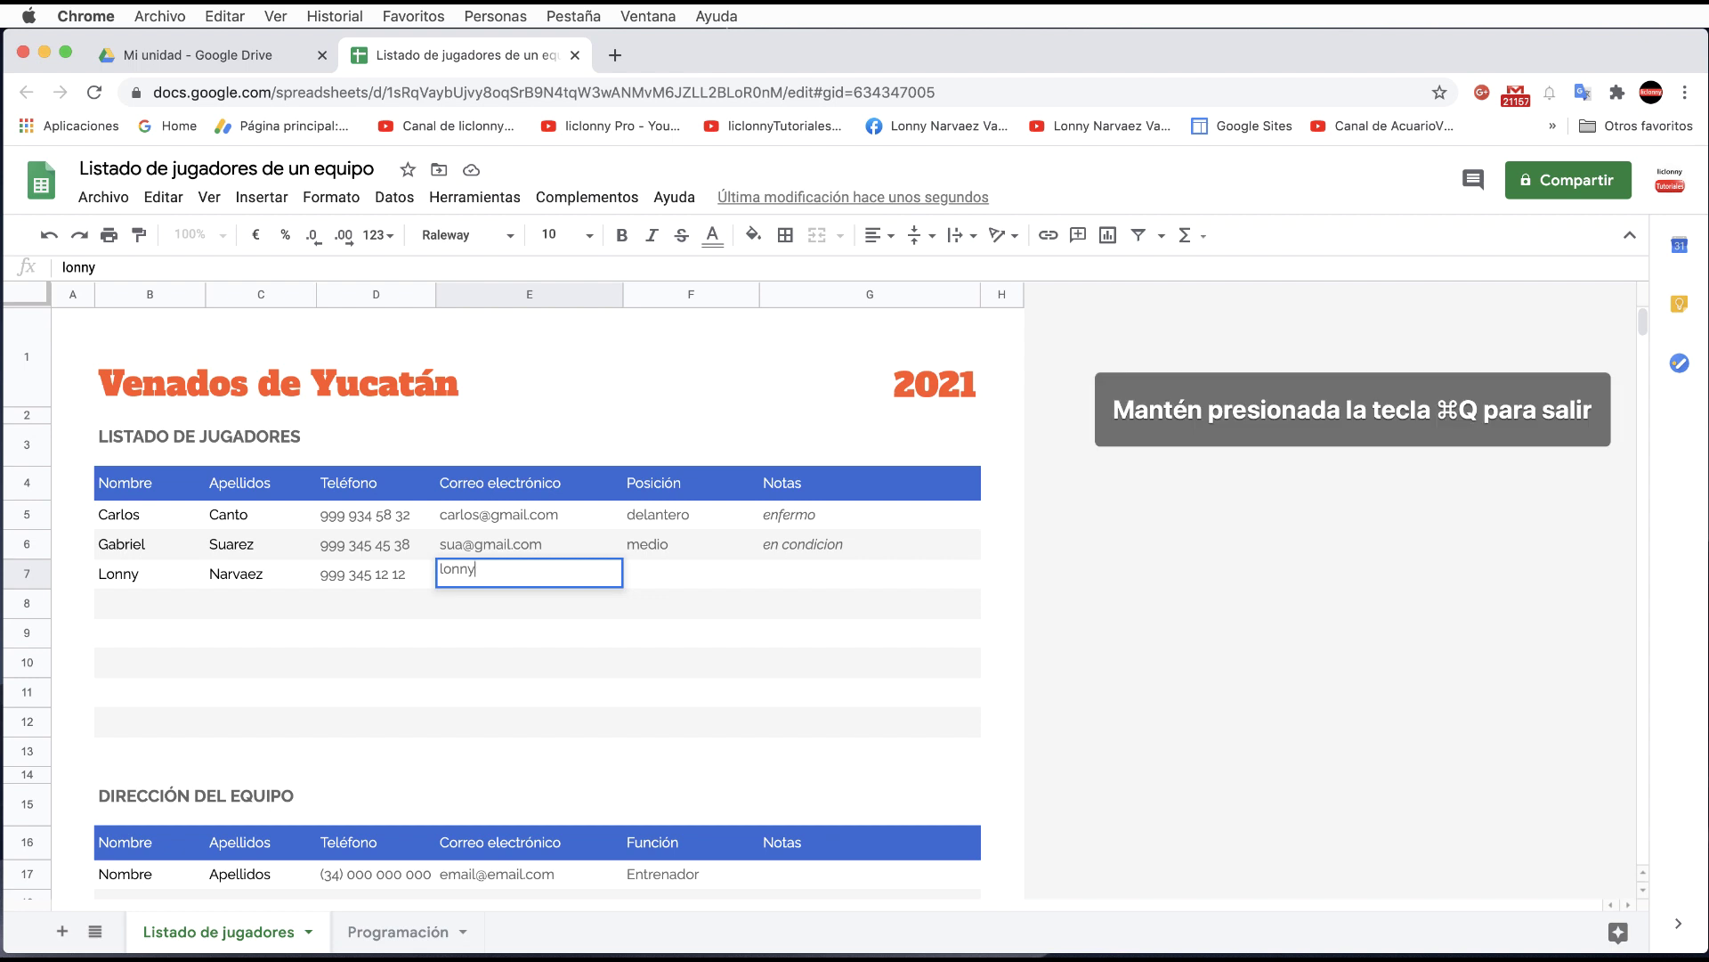
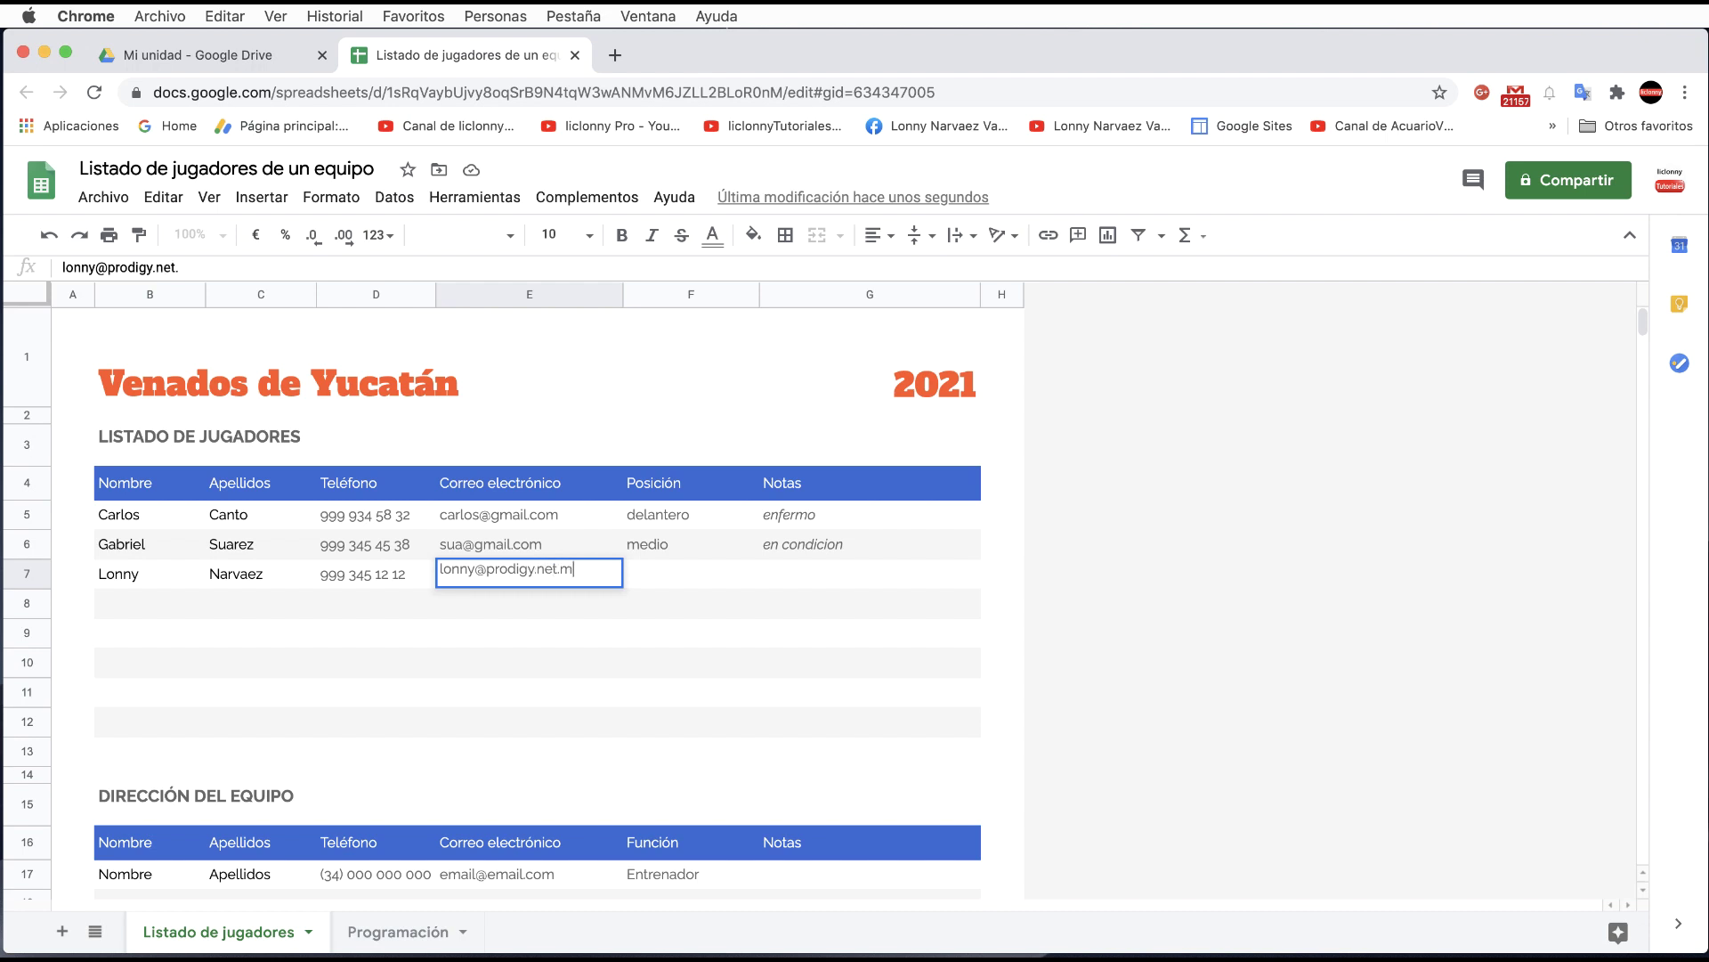
left_click(659, 554)
- Set the player's position to 'defensa' in F7 and the note 'en condicion' in G7
left_click(644, 597)
left_click(643, 577)
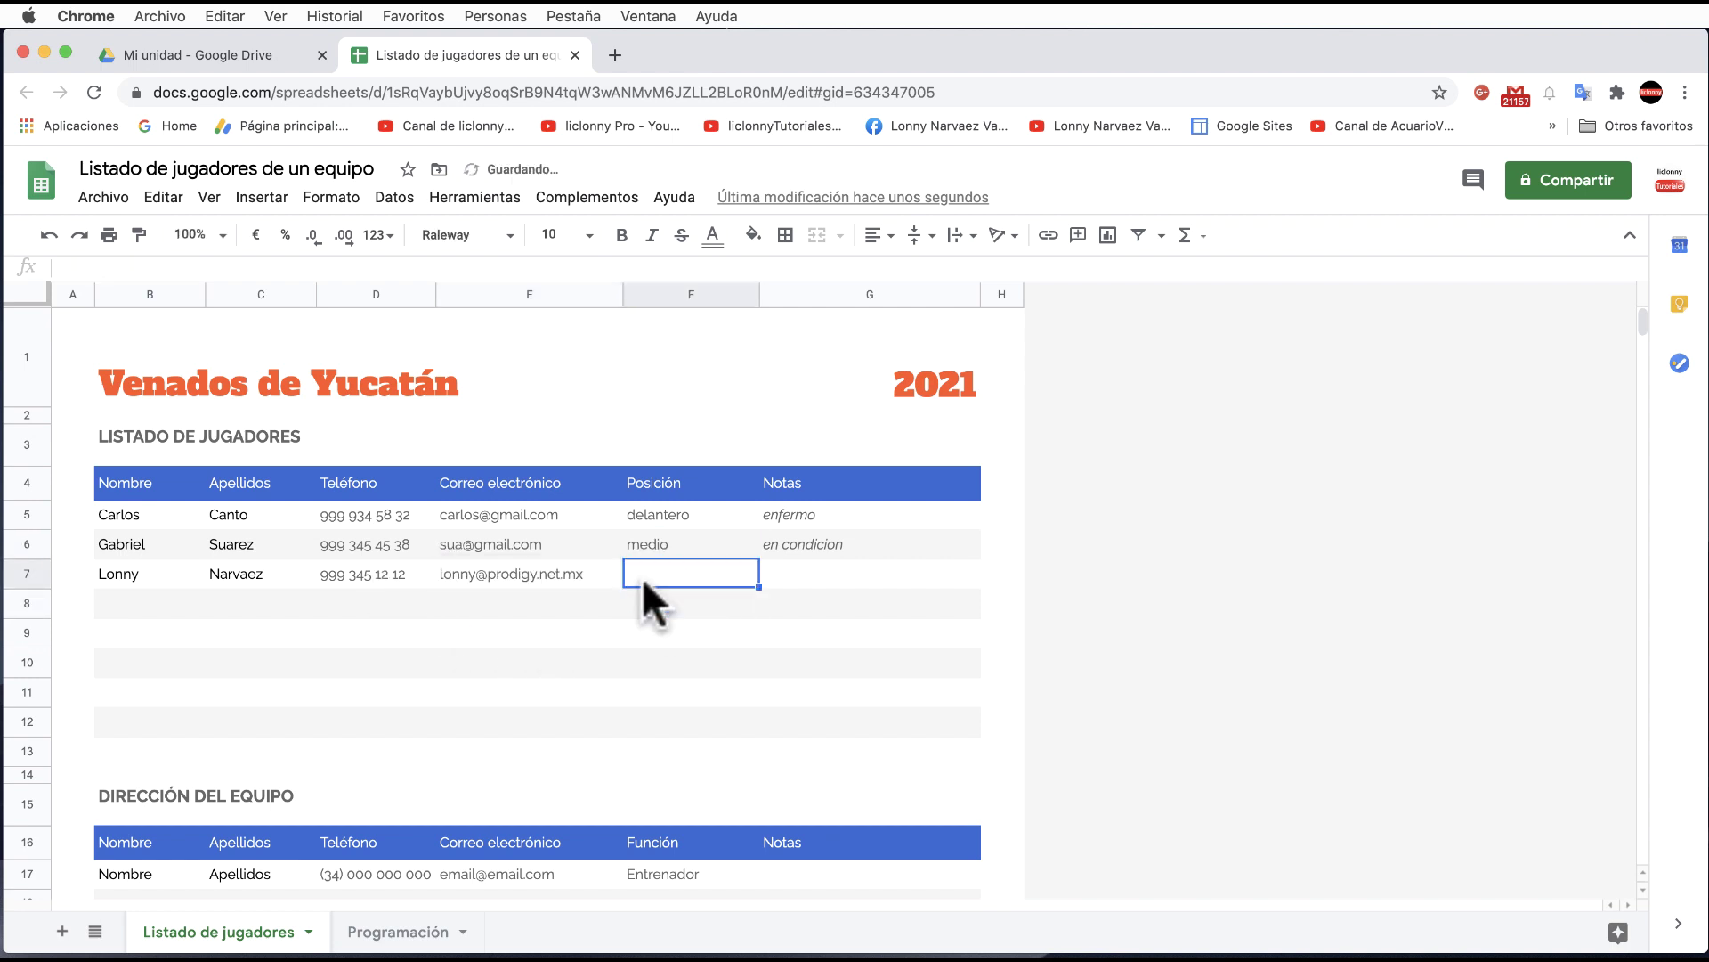
type("de")
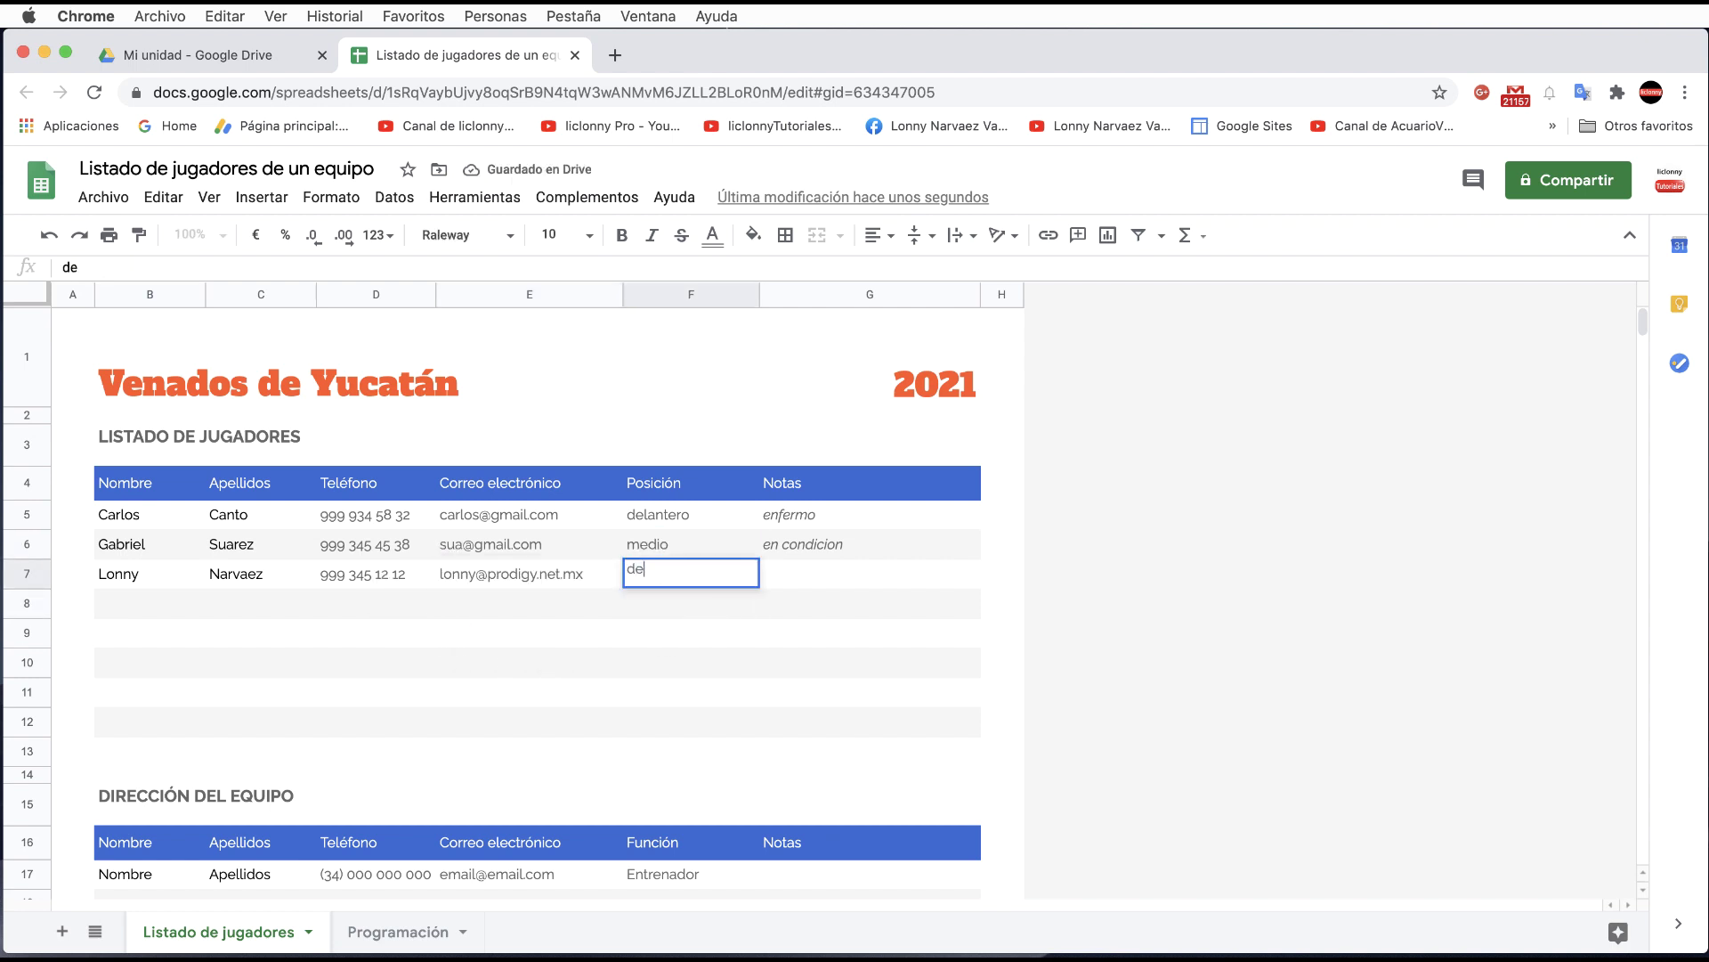
type("fensa")
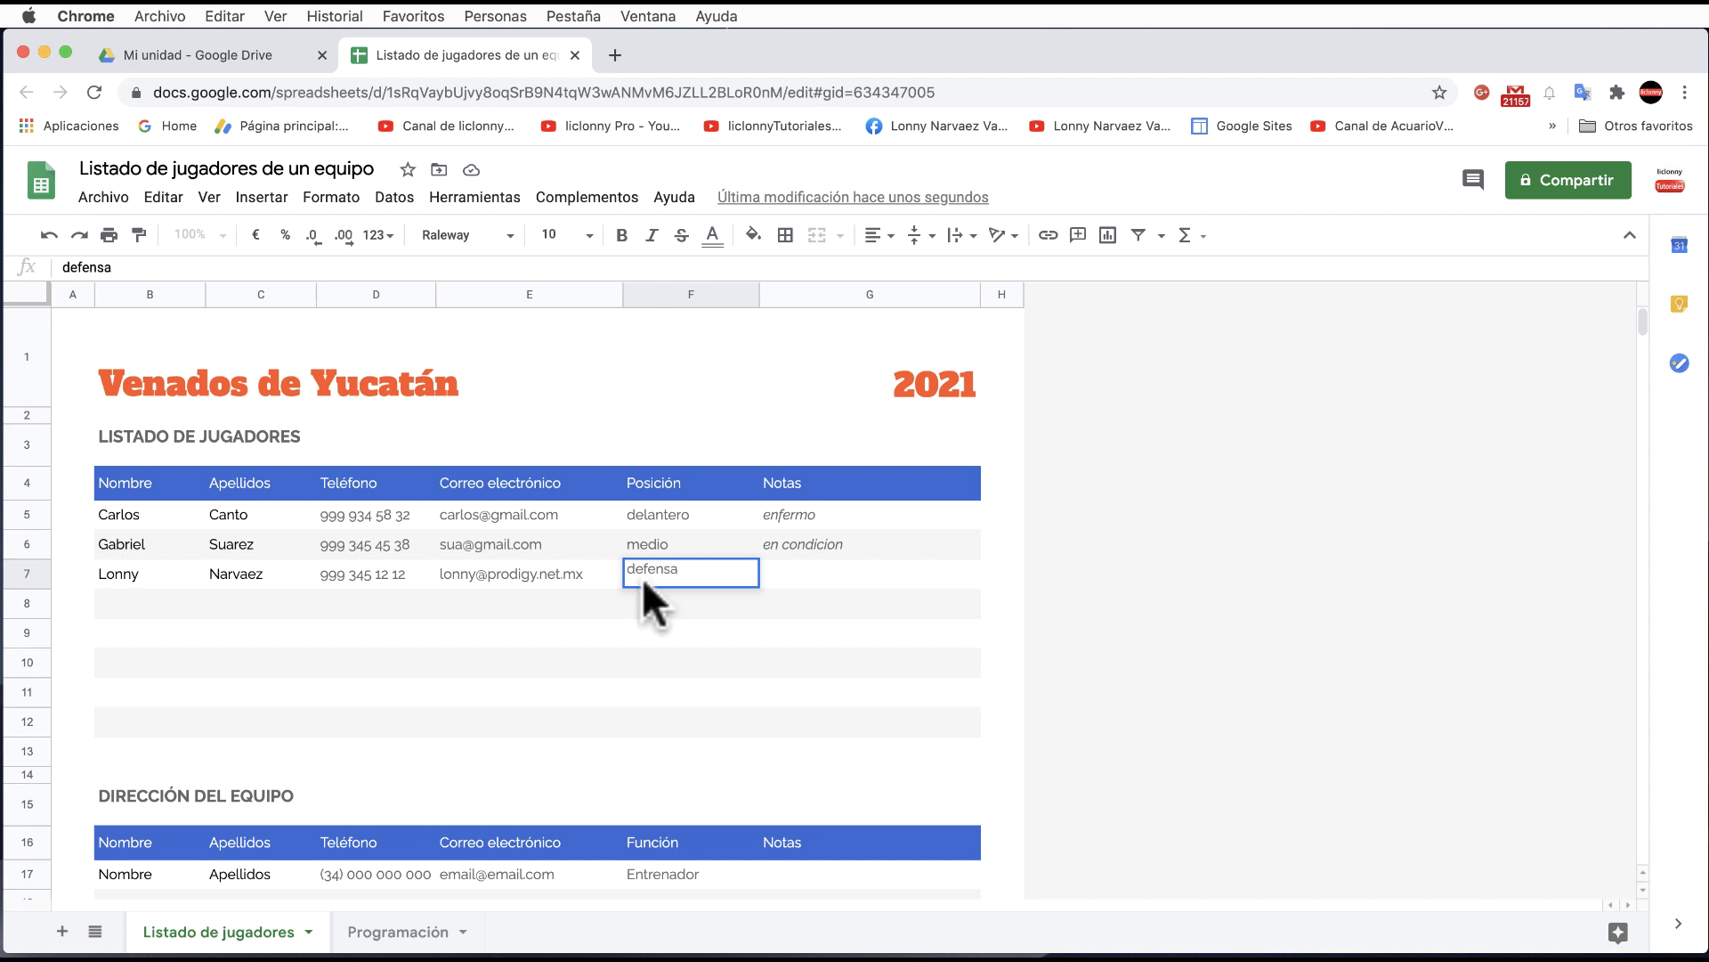
left_click(767, 570)
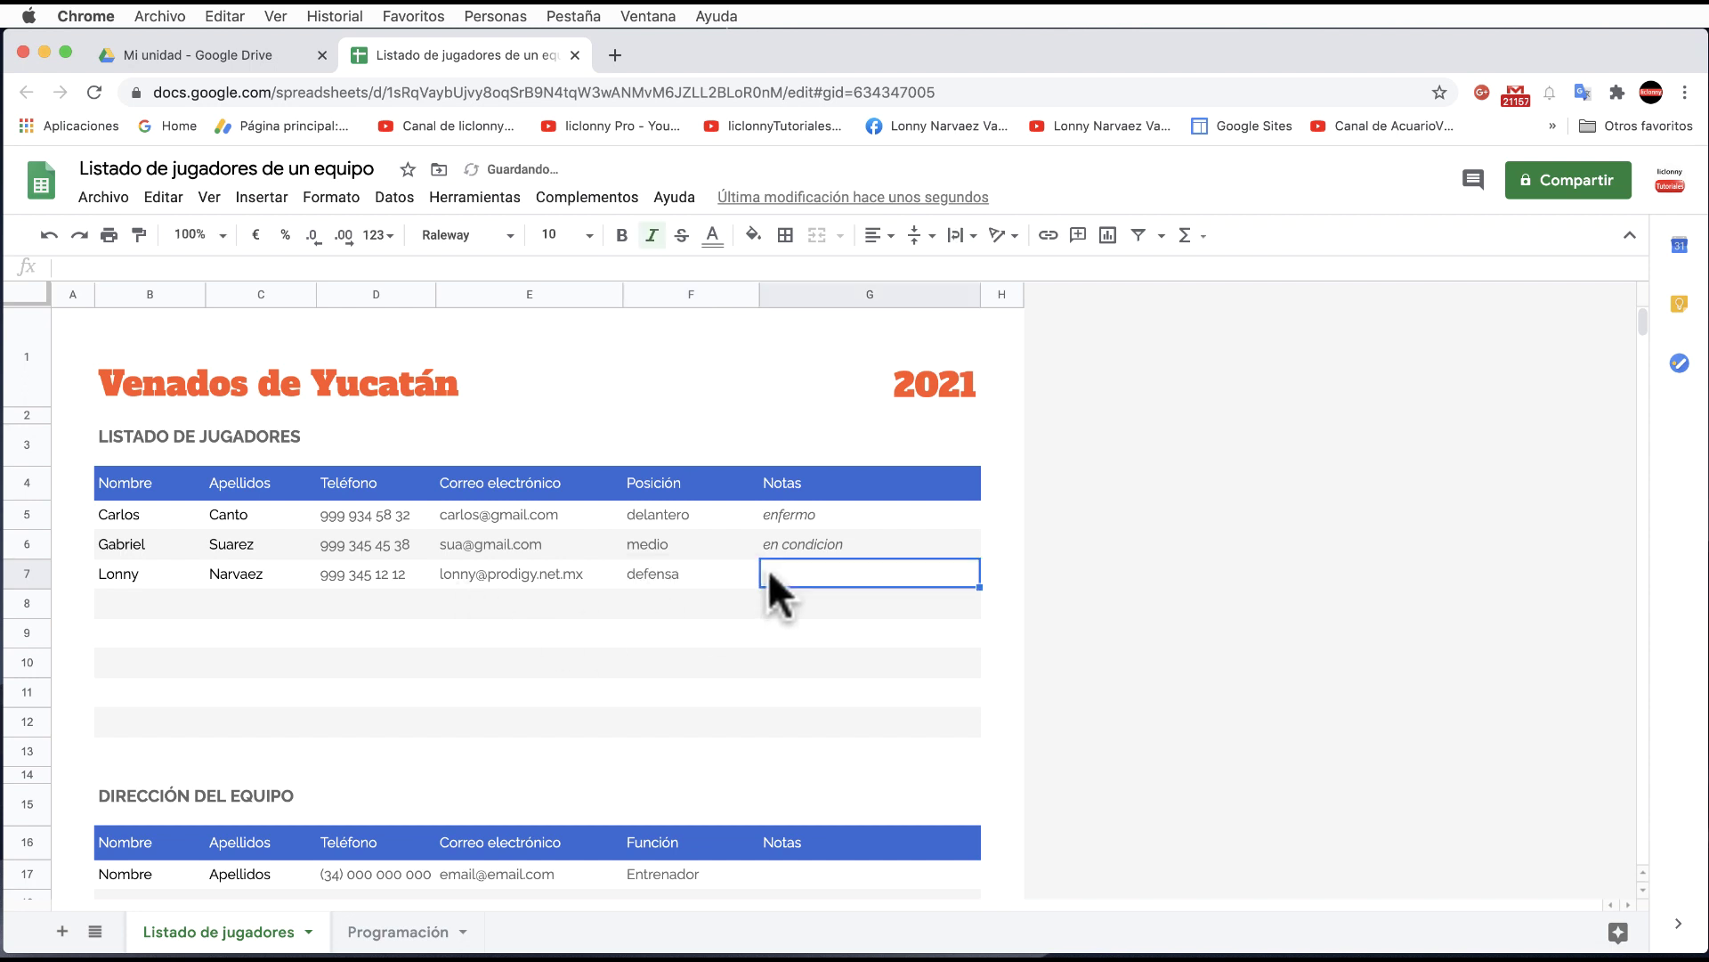
type("en")
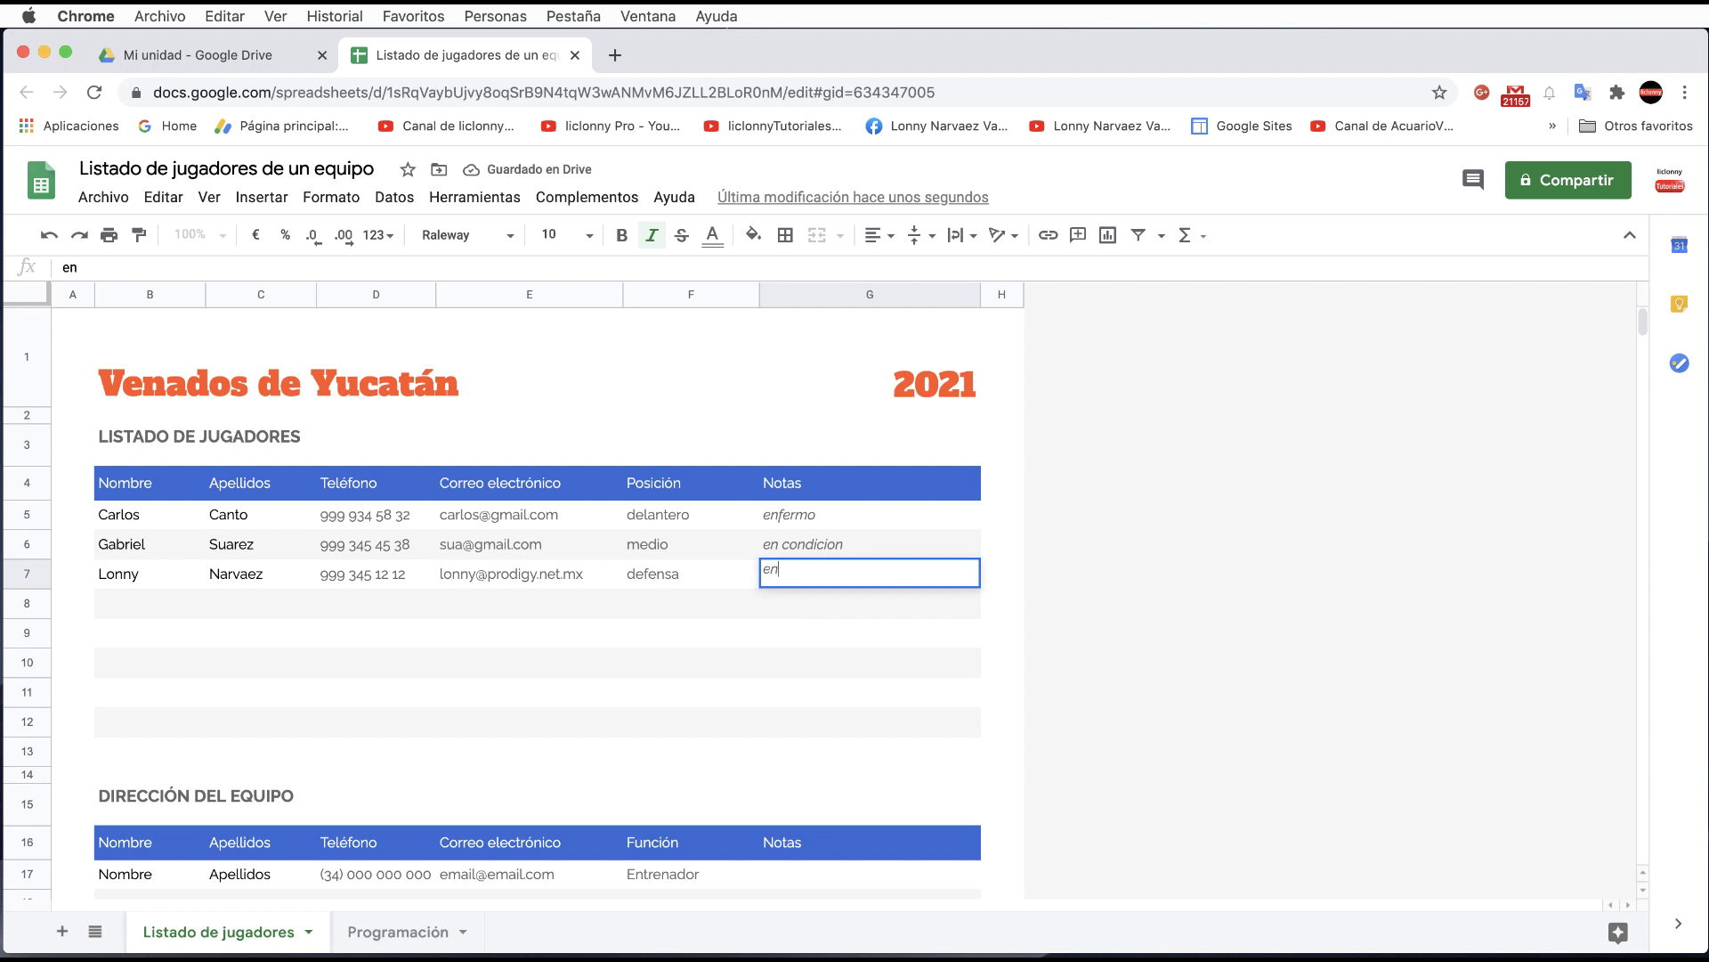
type(" condicion")
left_click(750, 655)
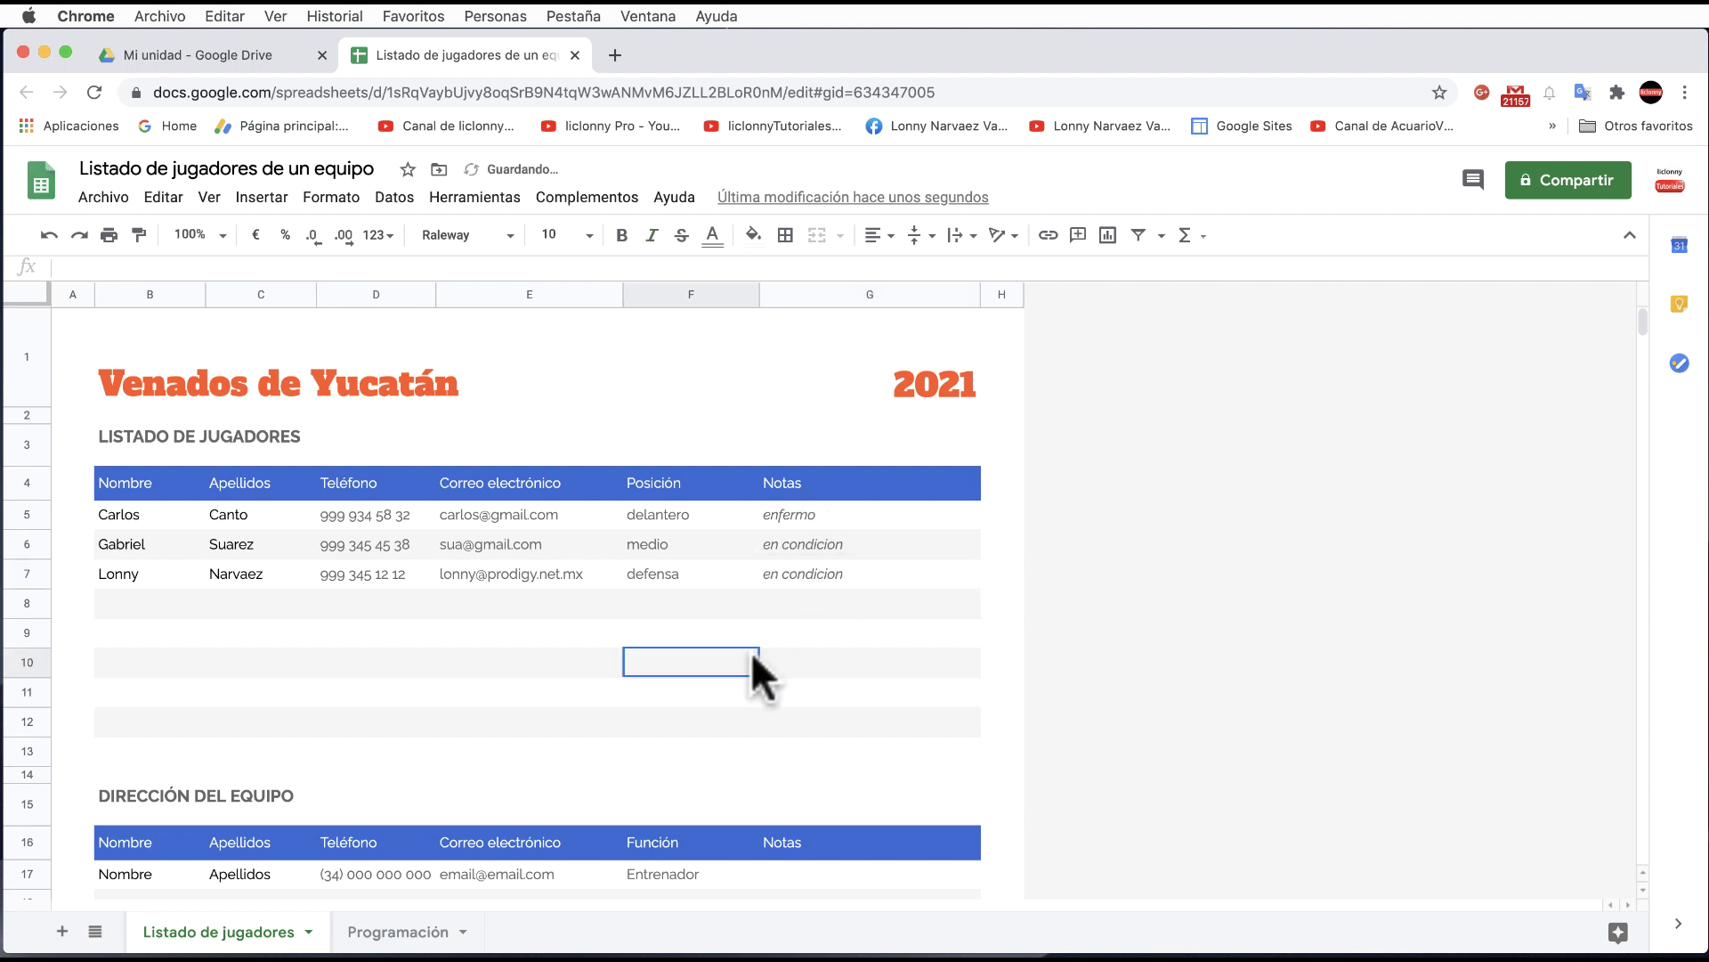
left_click(239, 805)
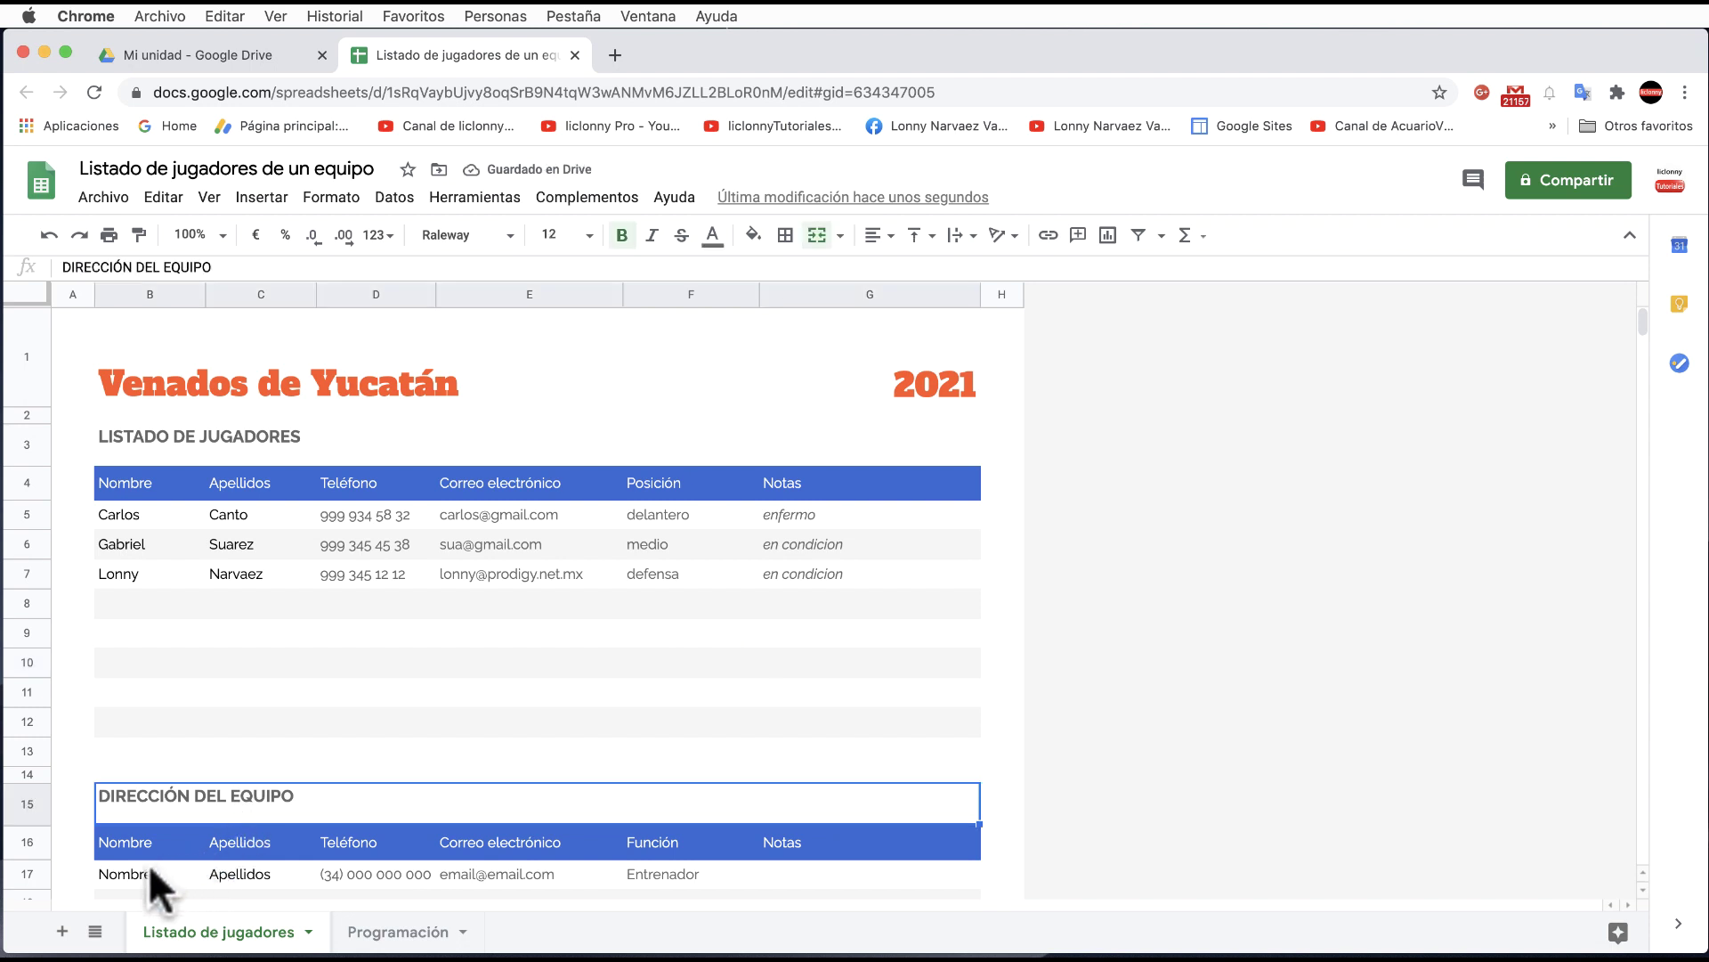
left_click(149, 866)
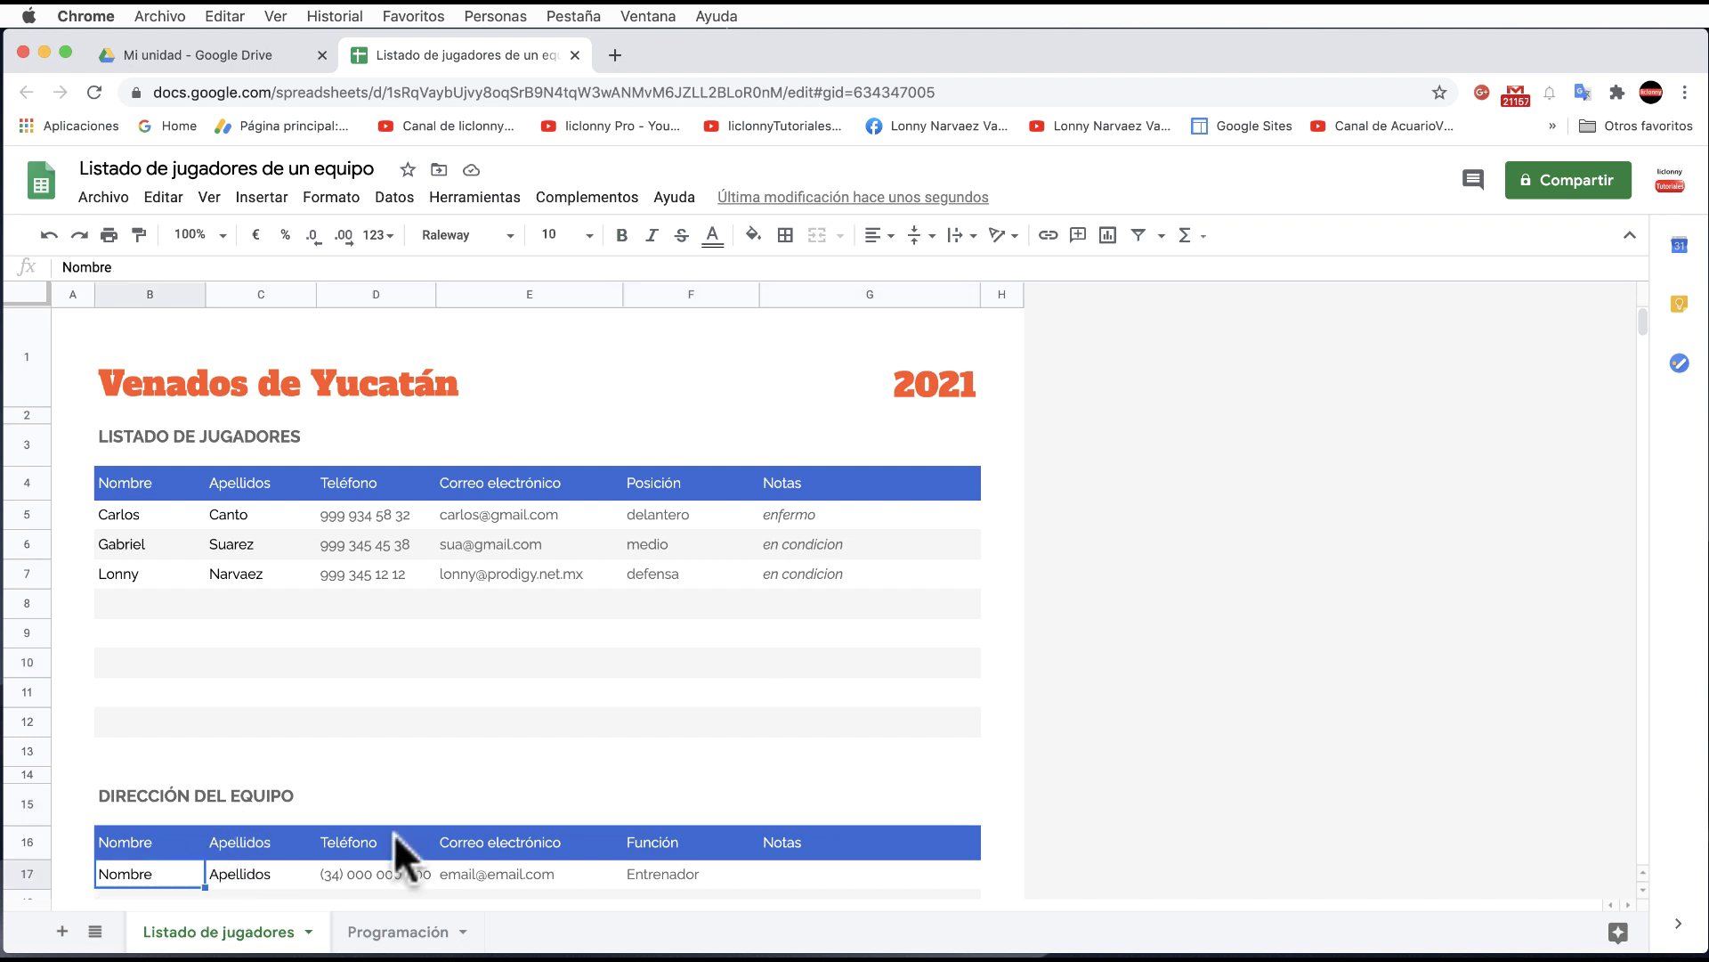
scroll(394, 834, "down", 3)
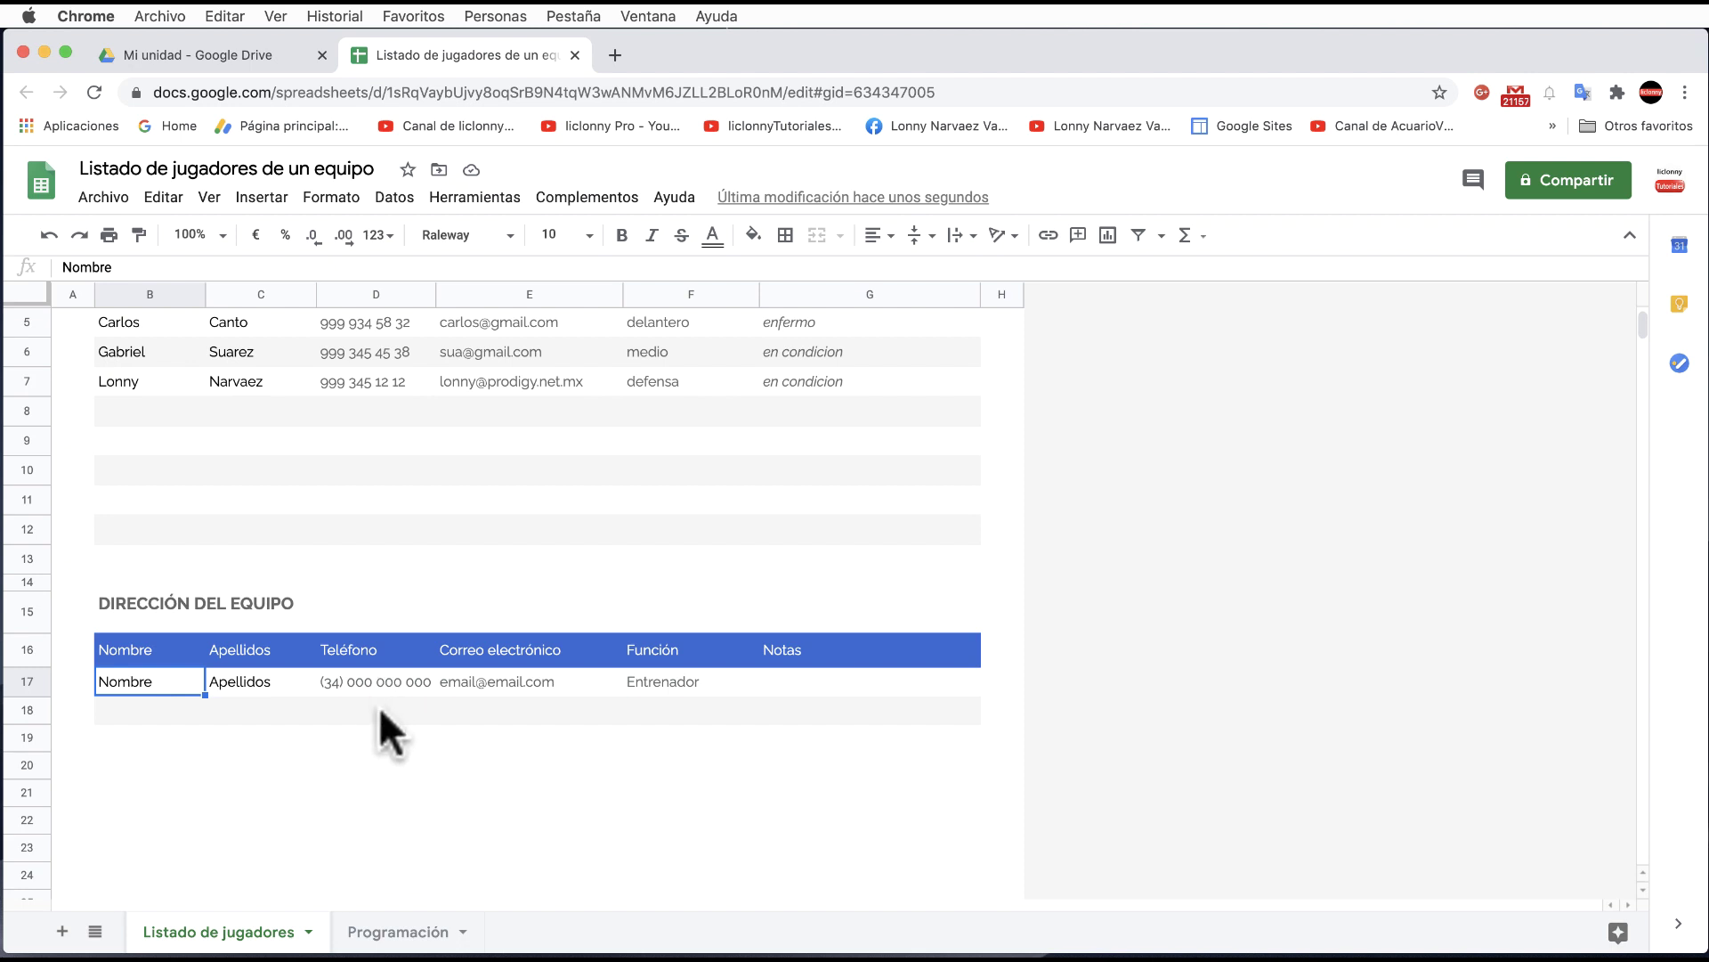
scroll(675, 678, "up", 3)
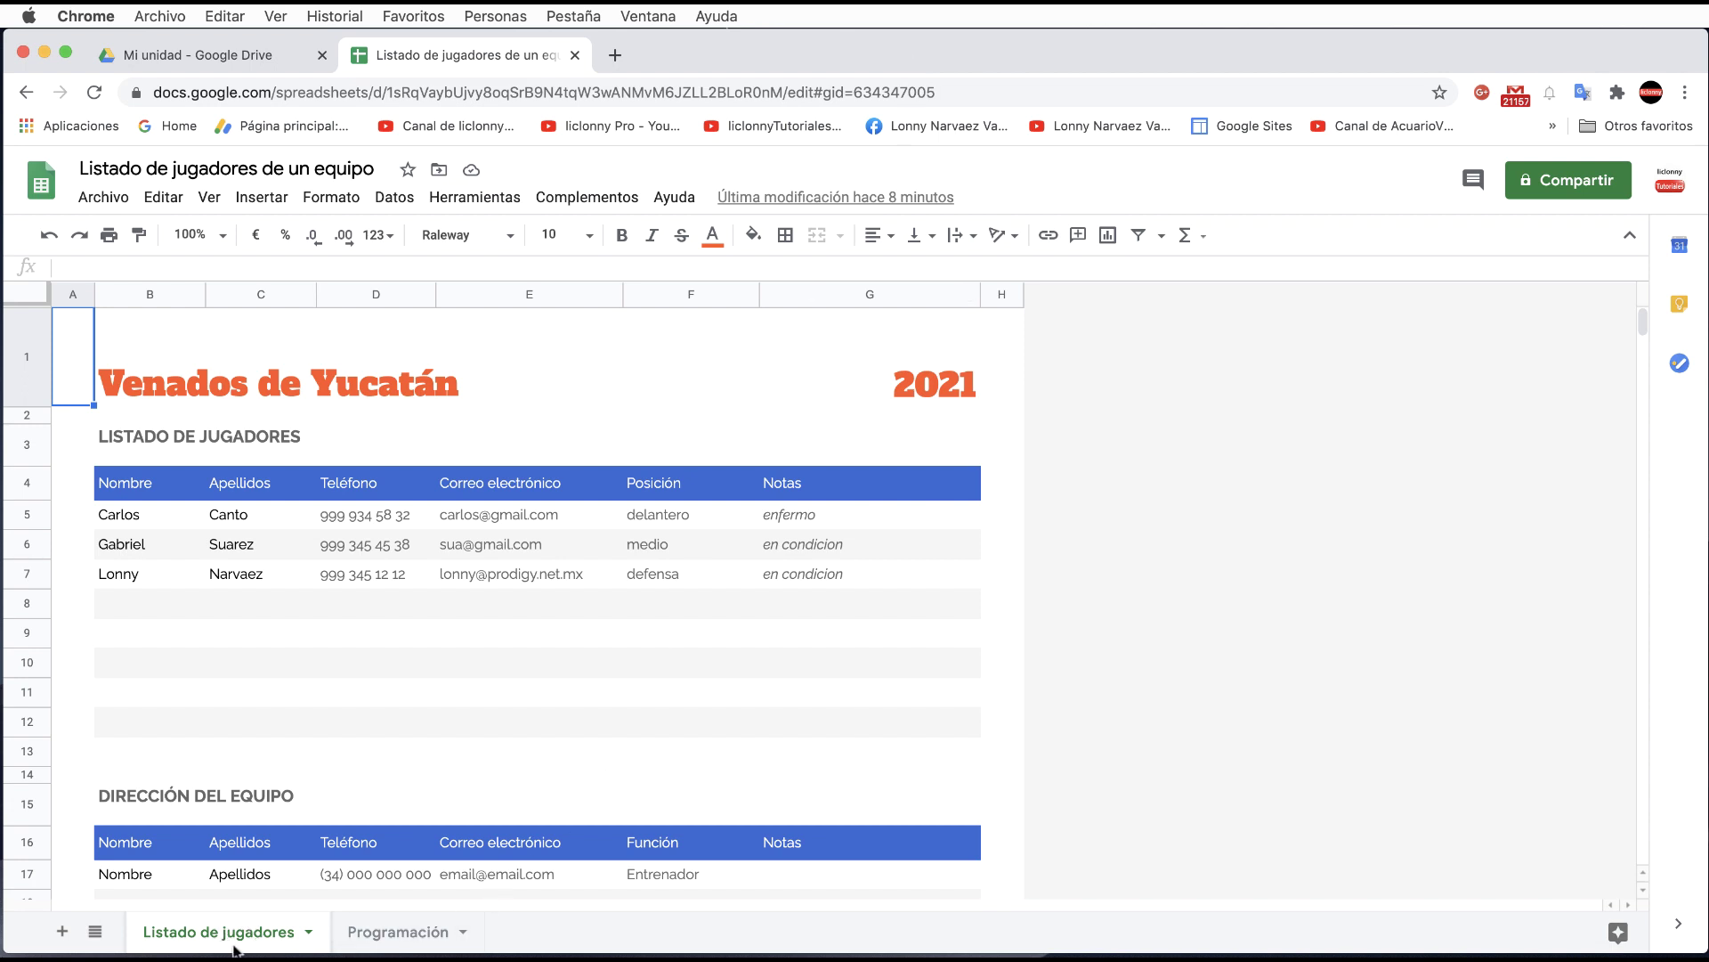
left_click(308, 933)
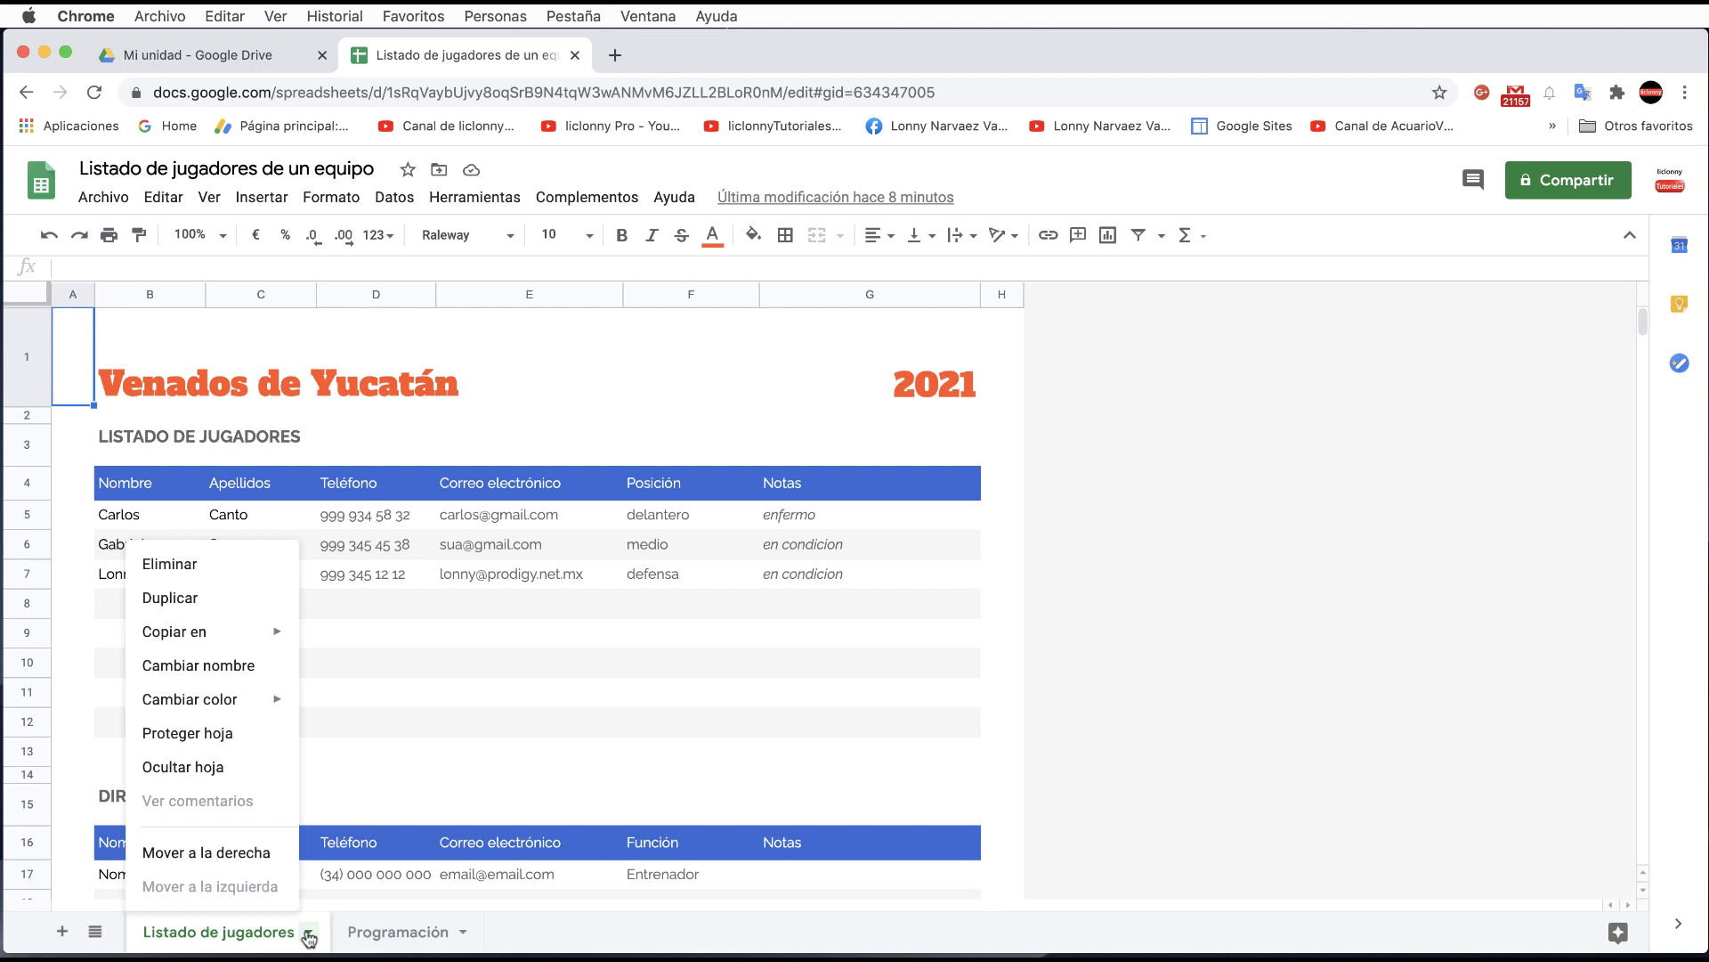
left_click(308, 934)
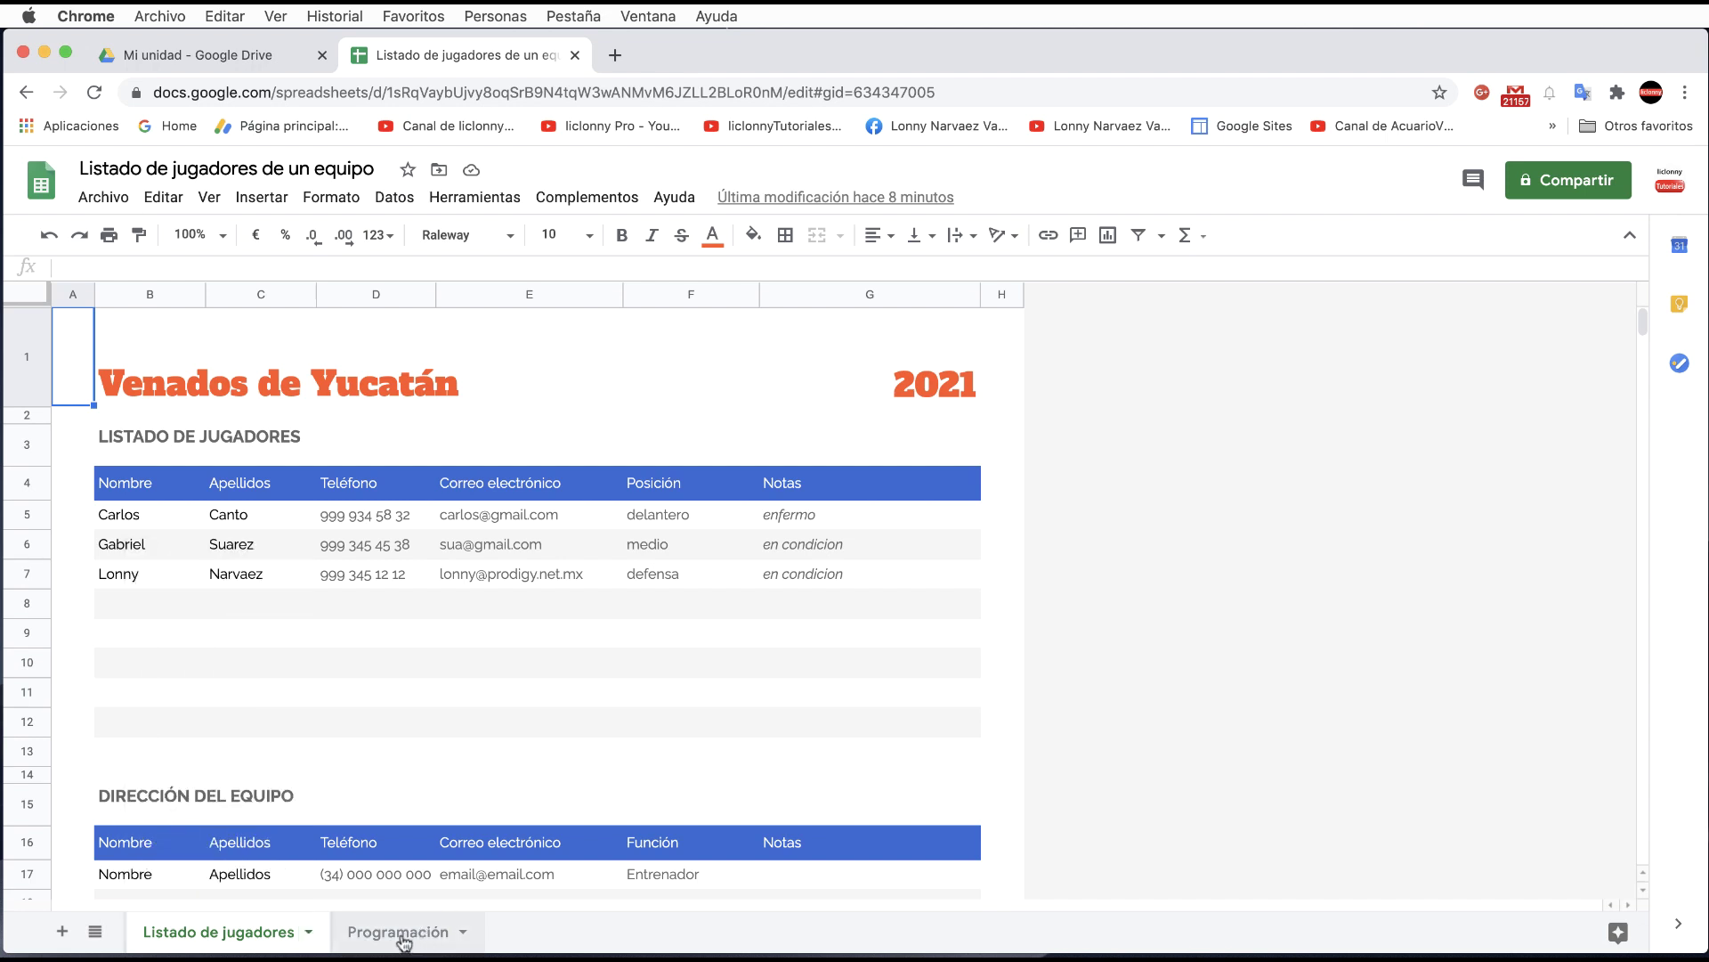
left_click(408, 937)
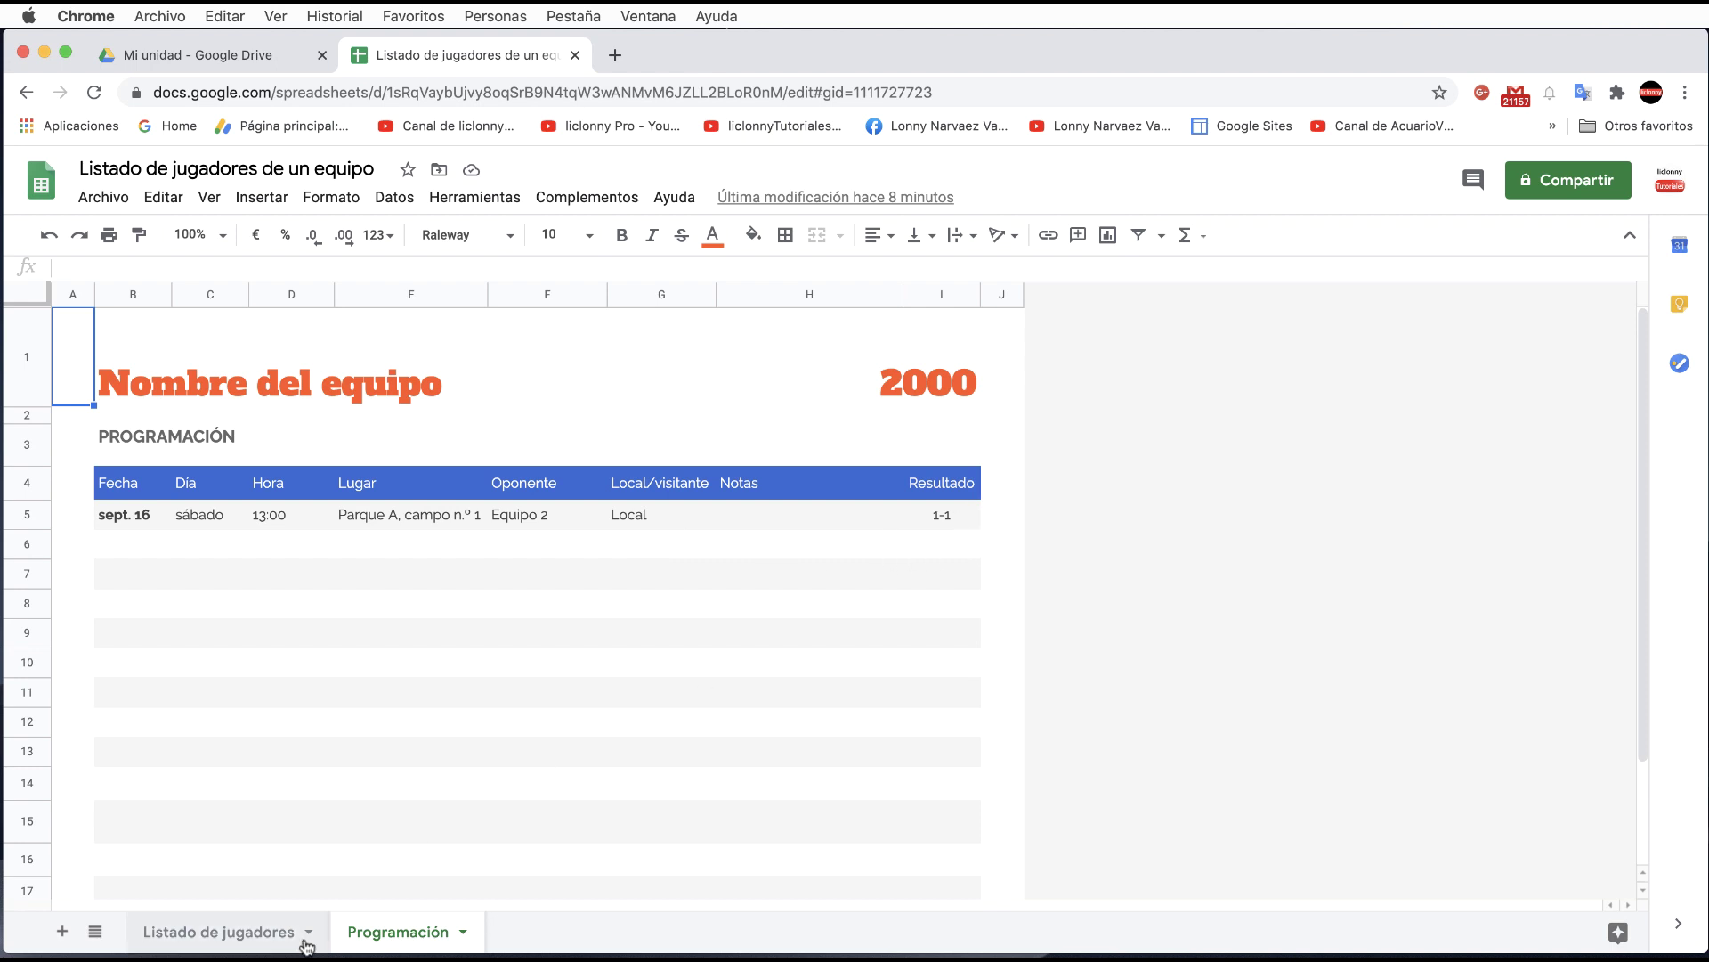
left_click(276, 937)
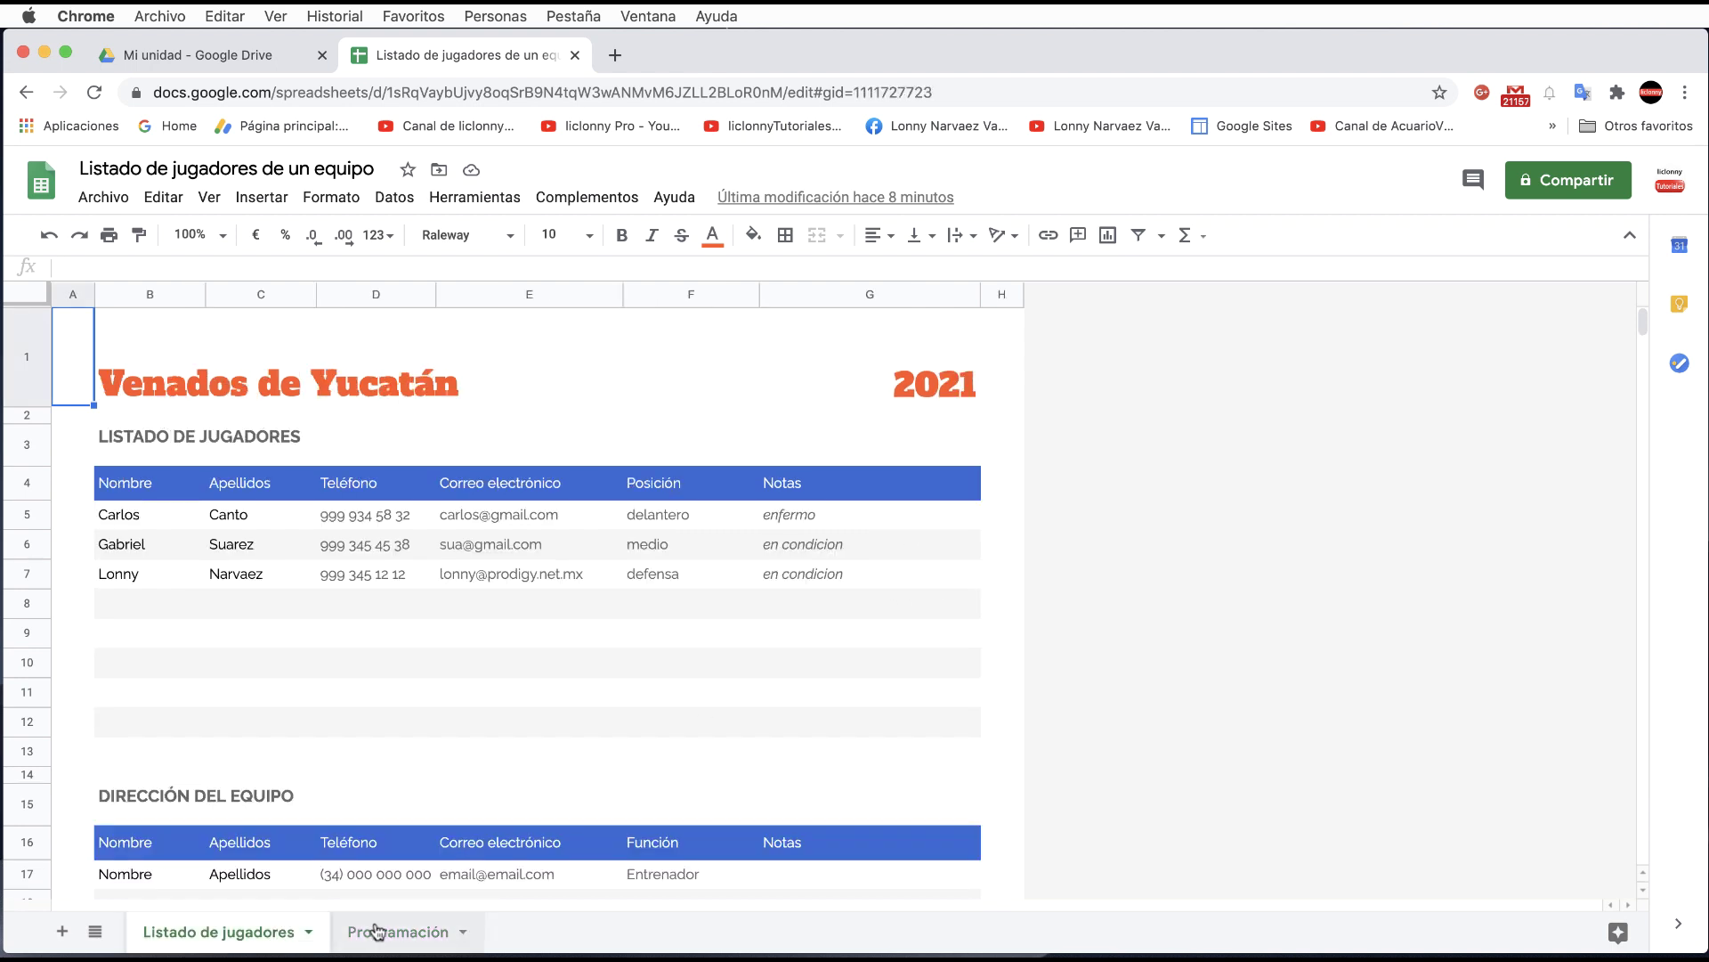
left_click(376, 929)
left_click(262, 934)
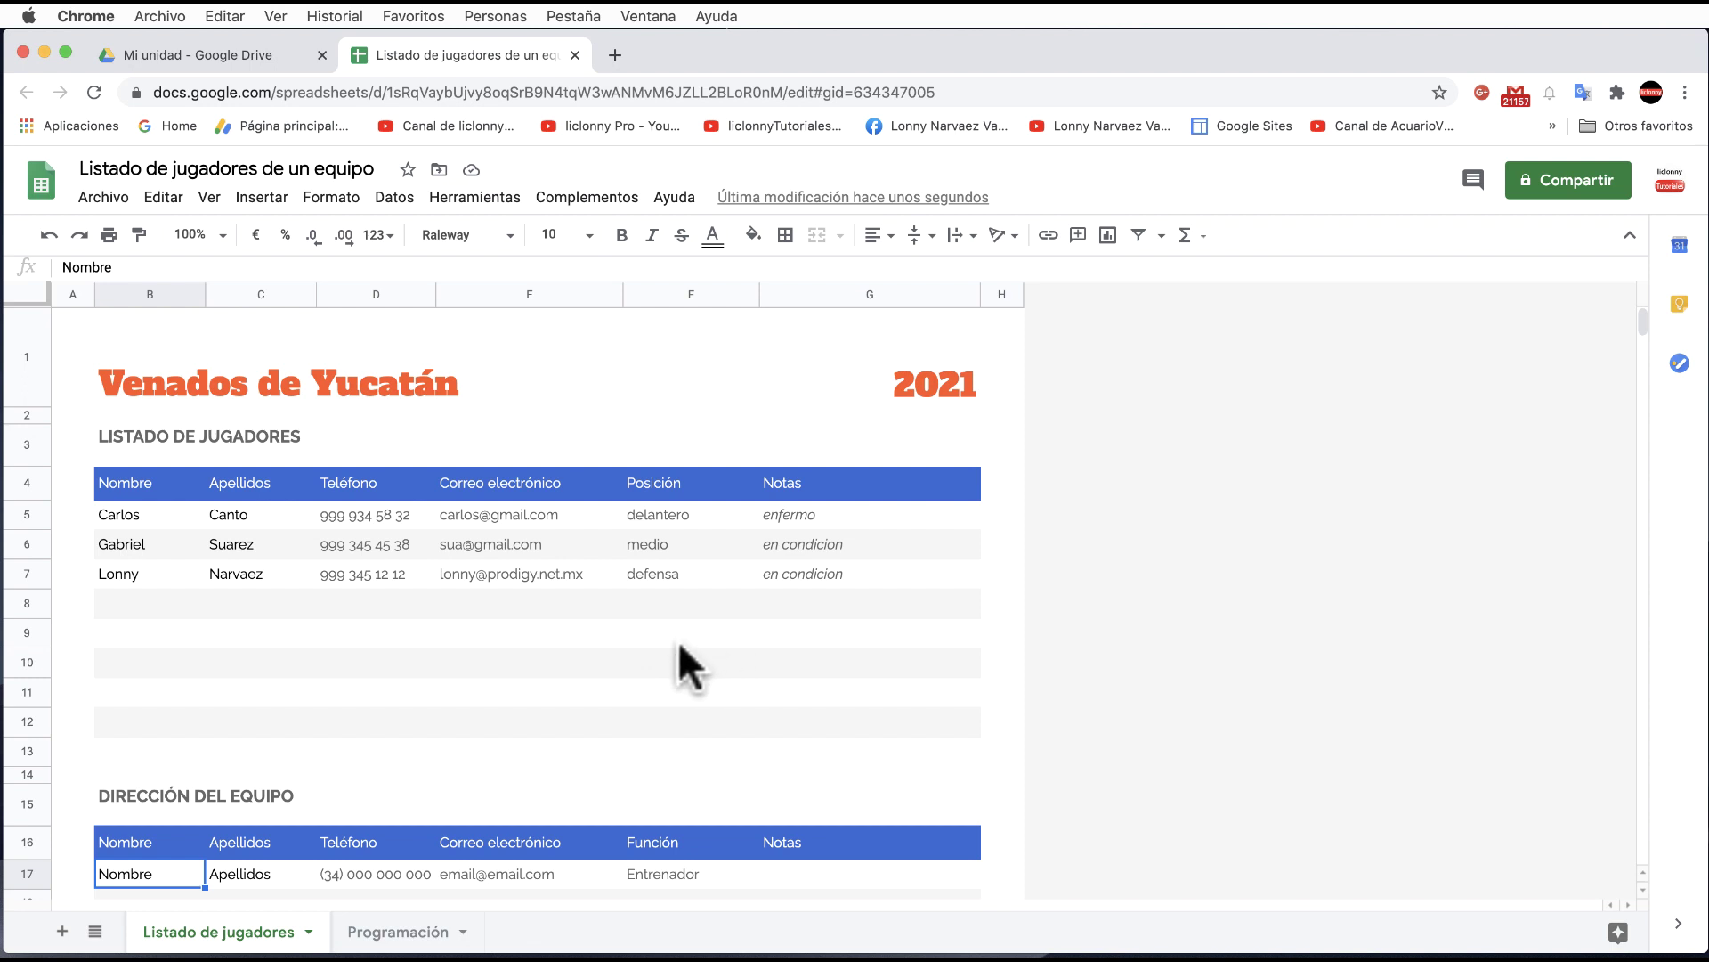
- Colour the Venados de Yucatán title text dark red and close the team roster spreadsheet
left_click(425, 391)
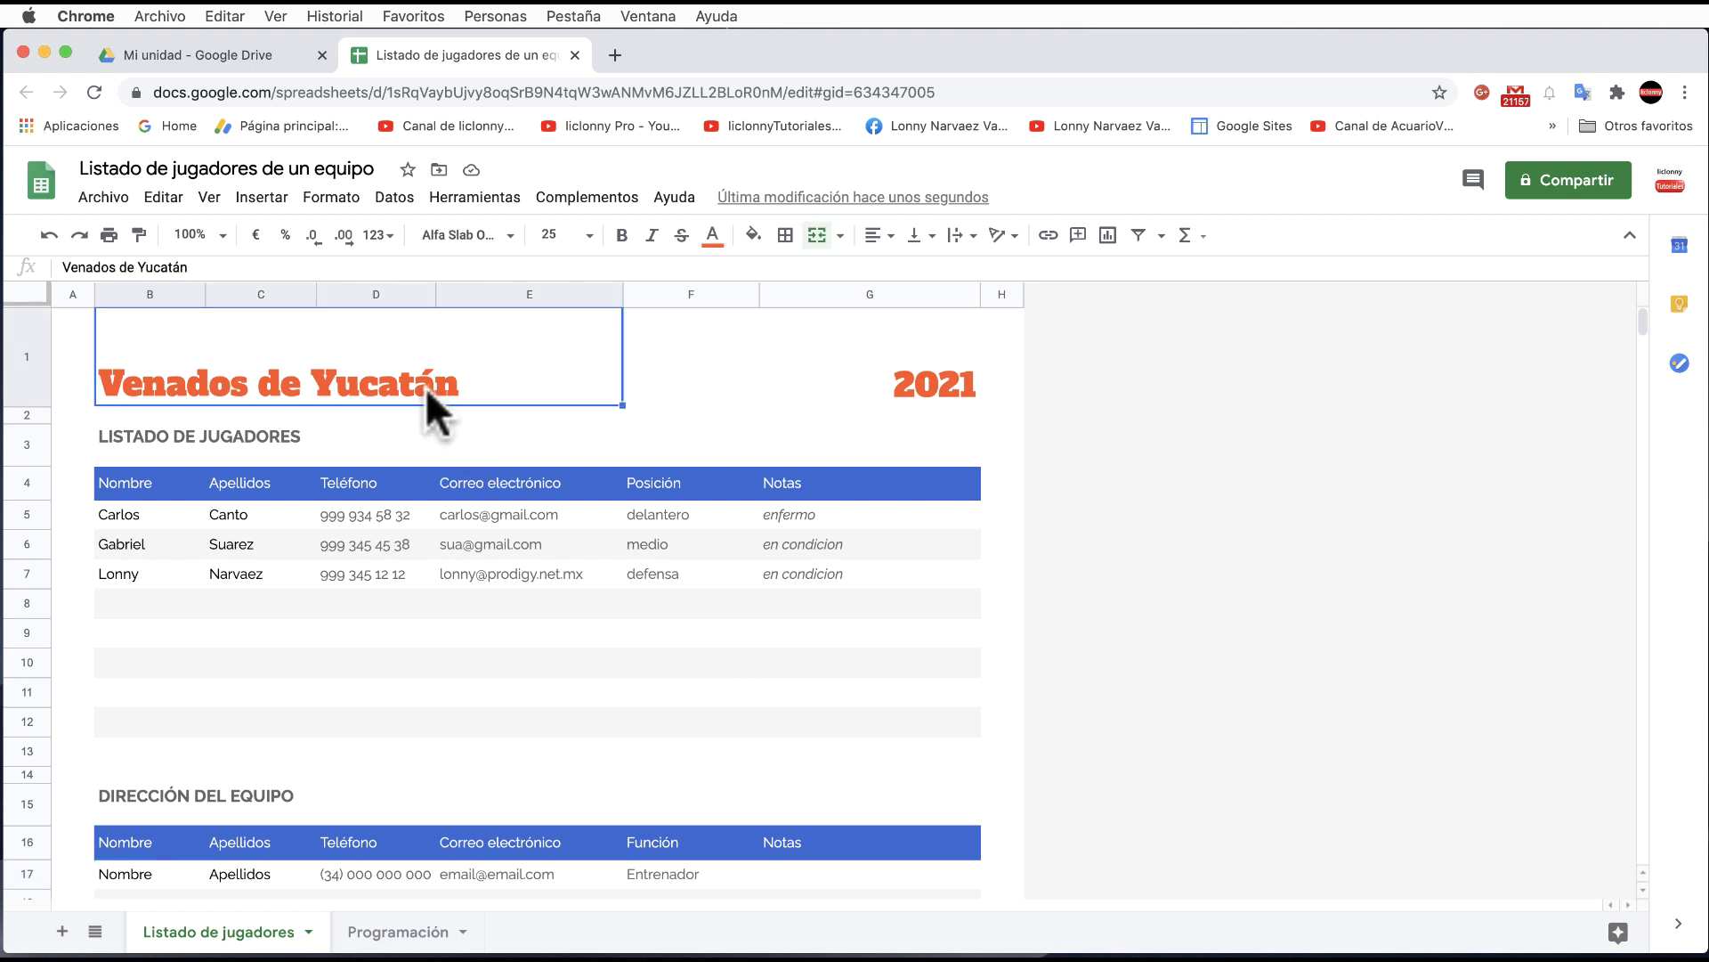
right_click(426, 396)
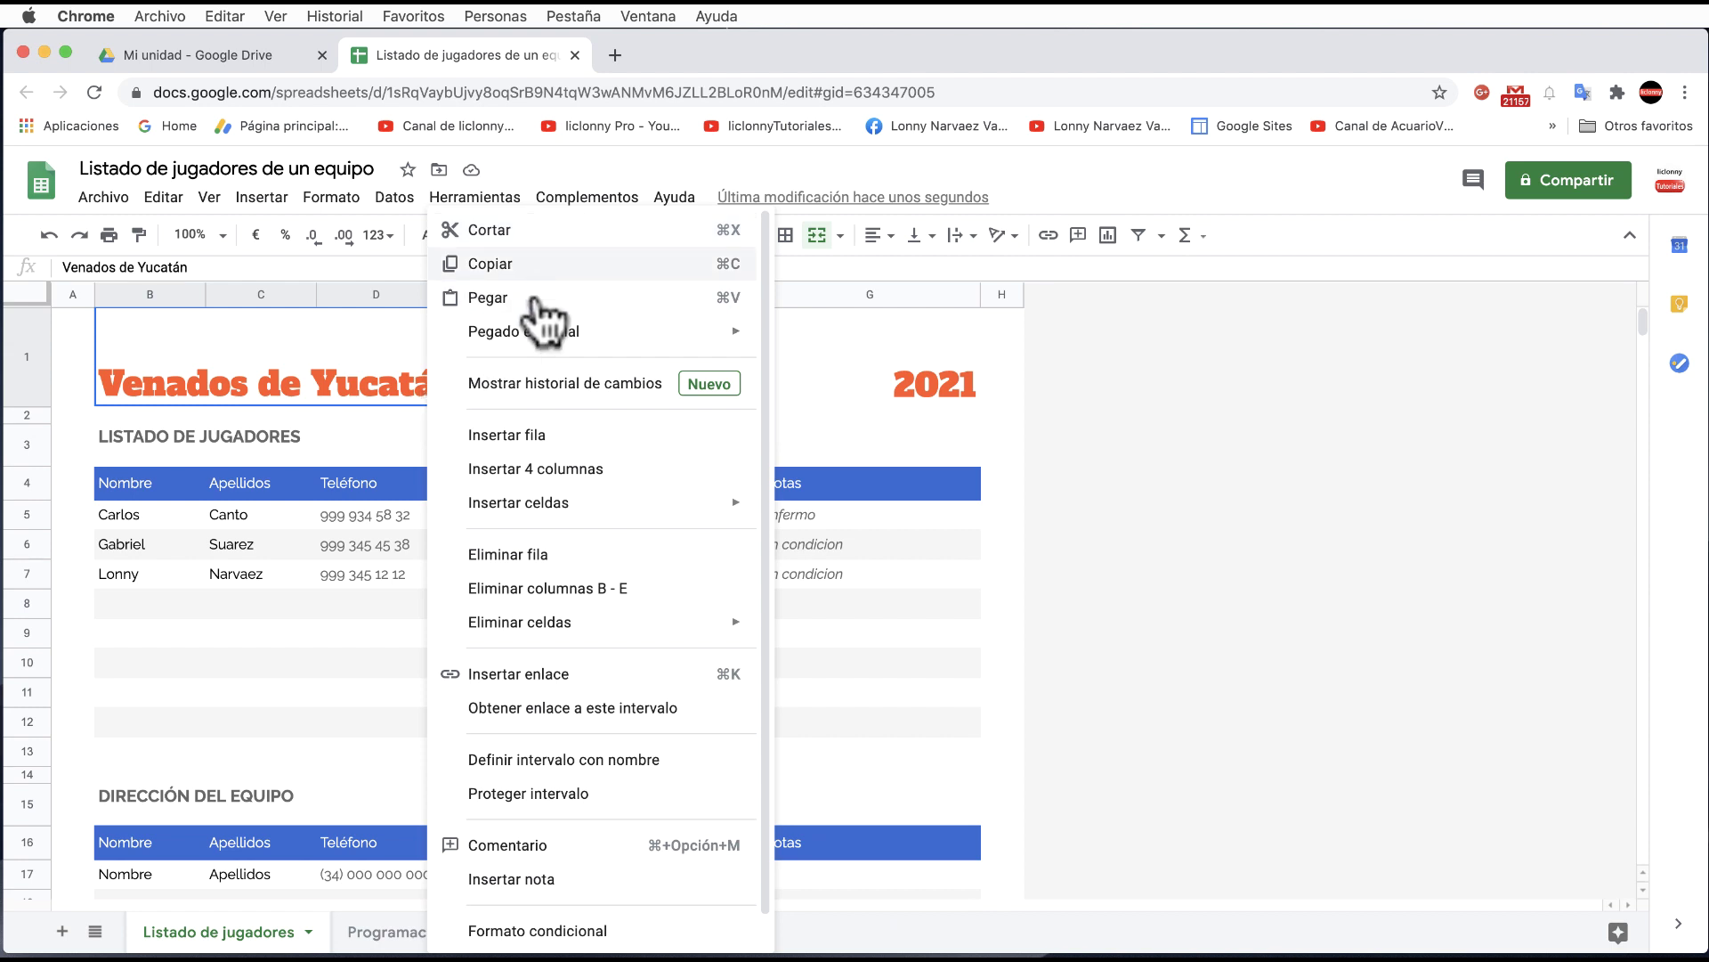
left_click(1156, 373)
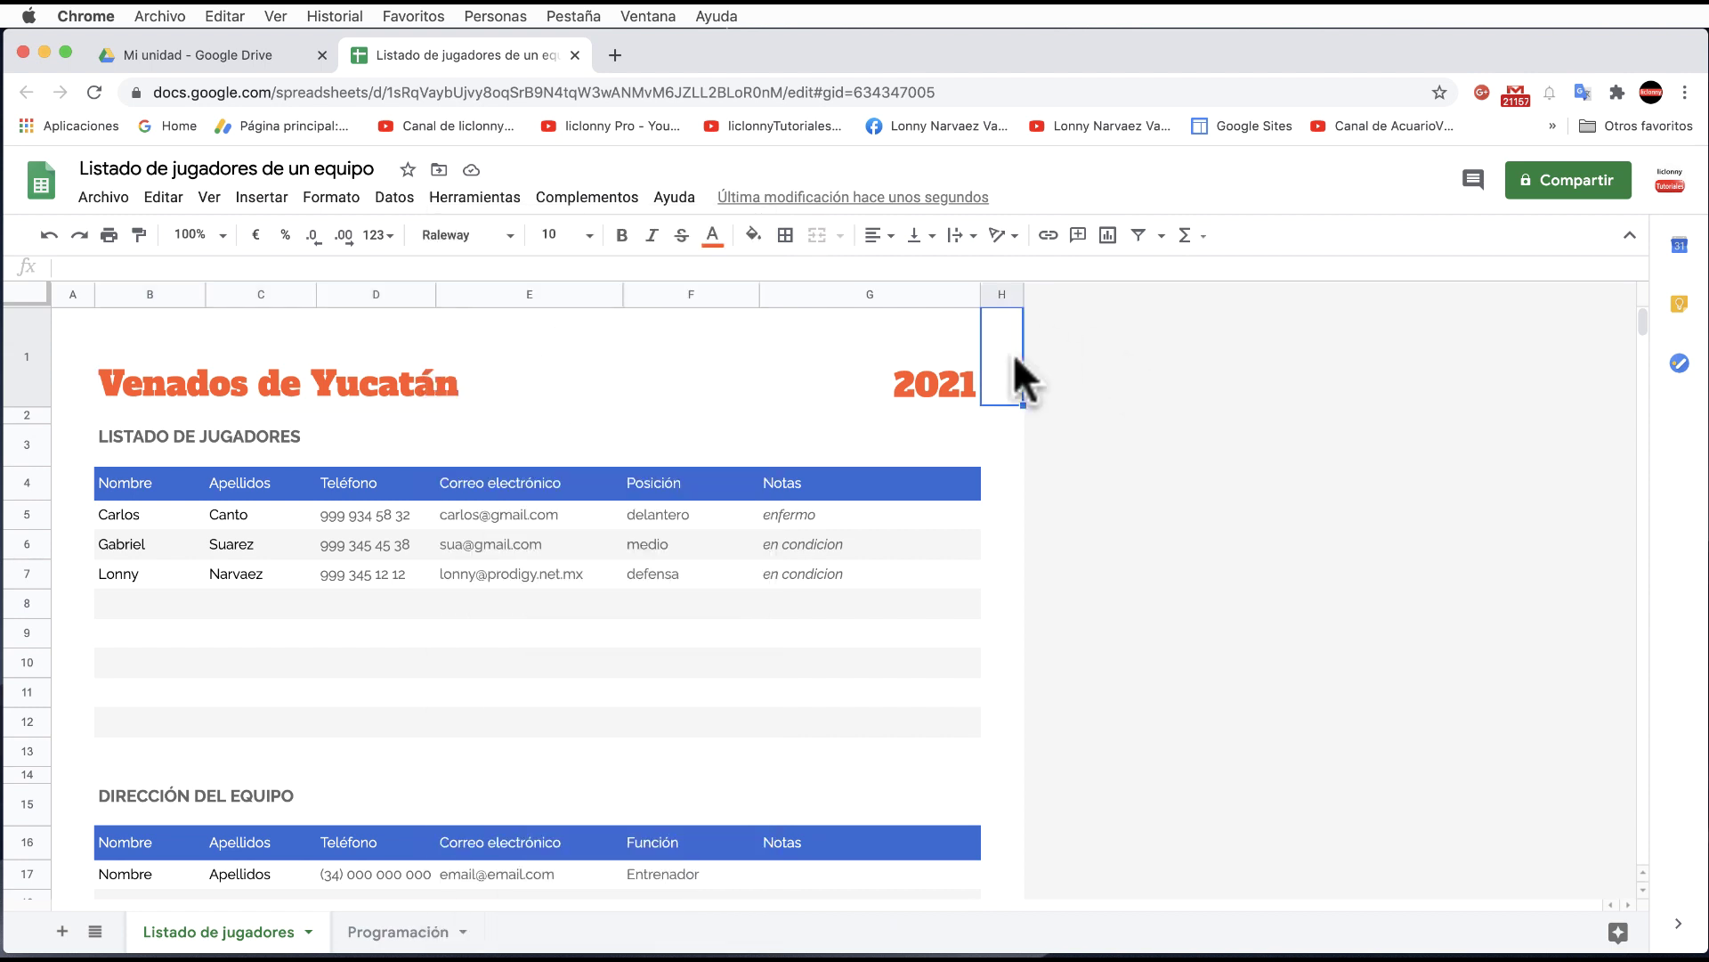
left_click(445, 381)
double_click(207, 377)
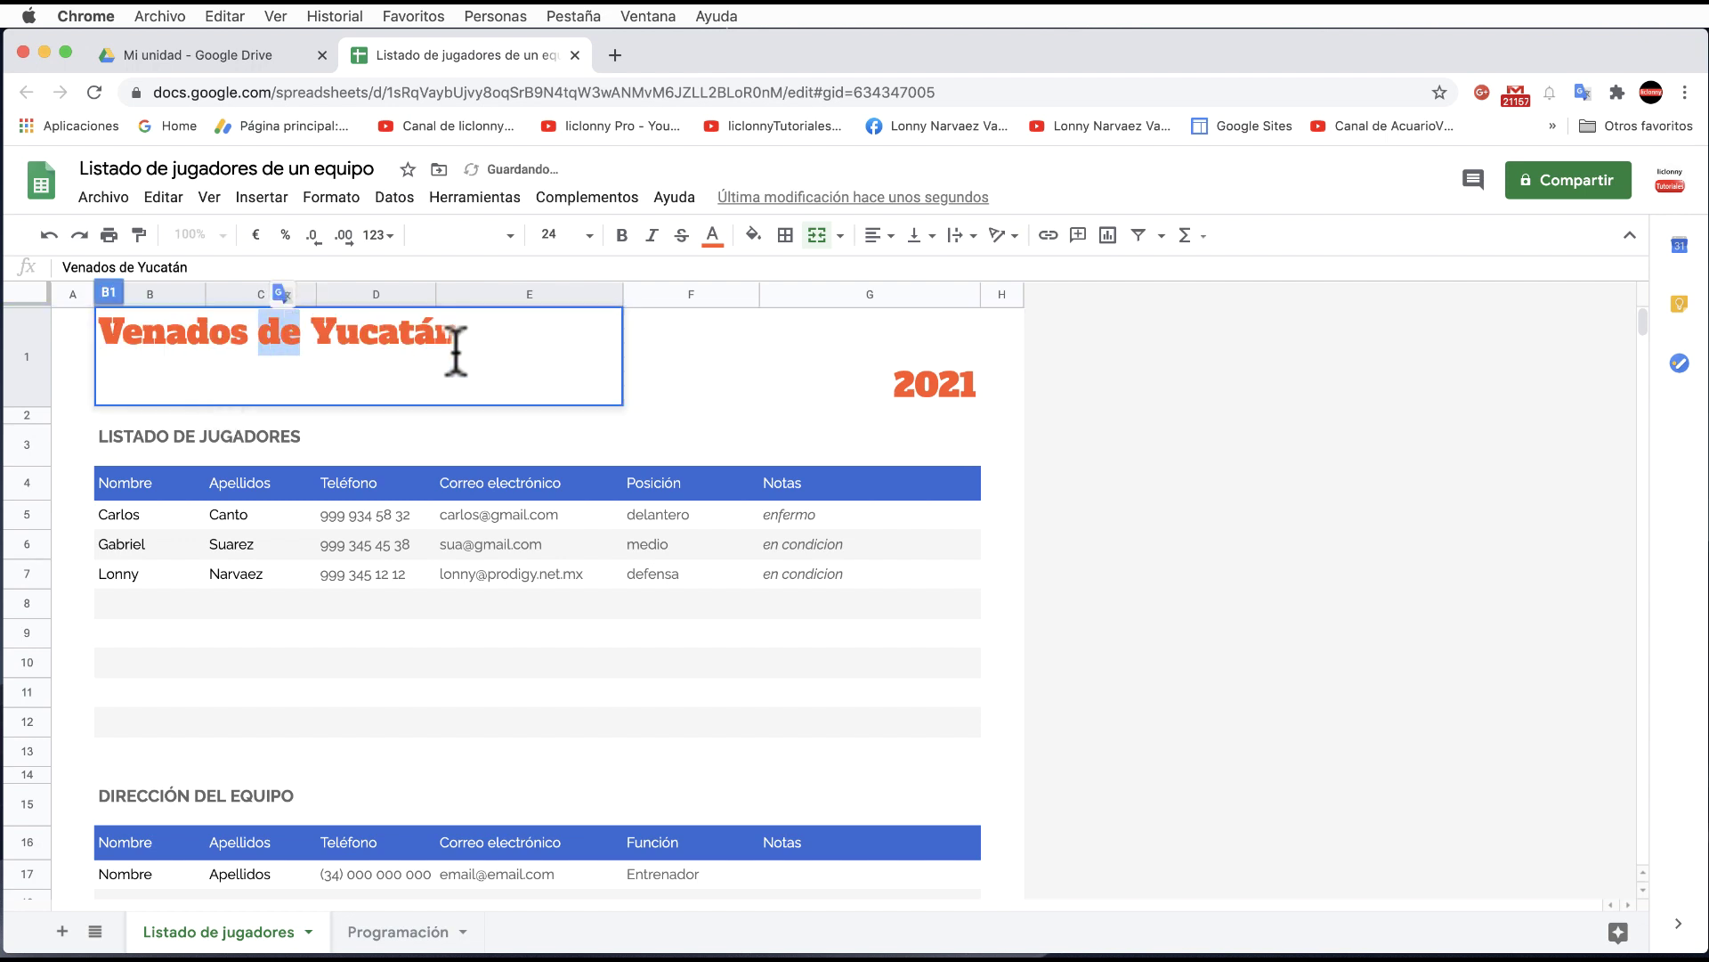
left_click_drag(457, 349, 78, 333)
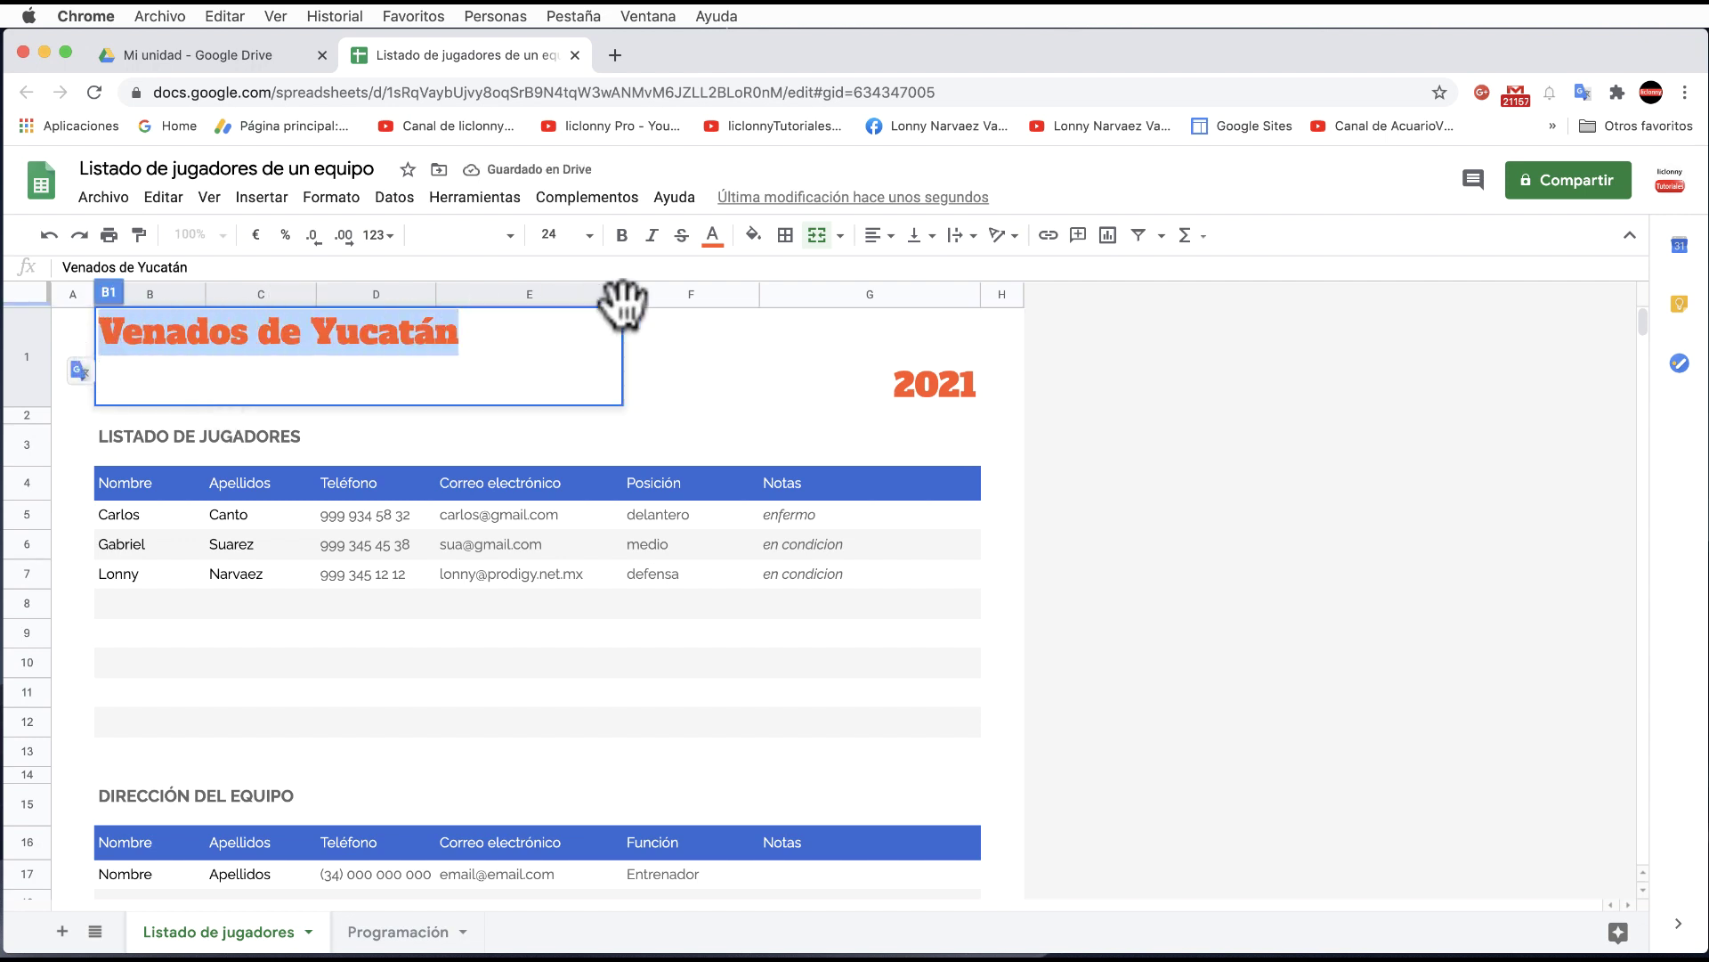
left_click(711, 239)
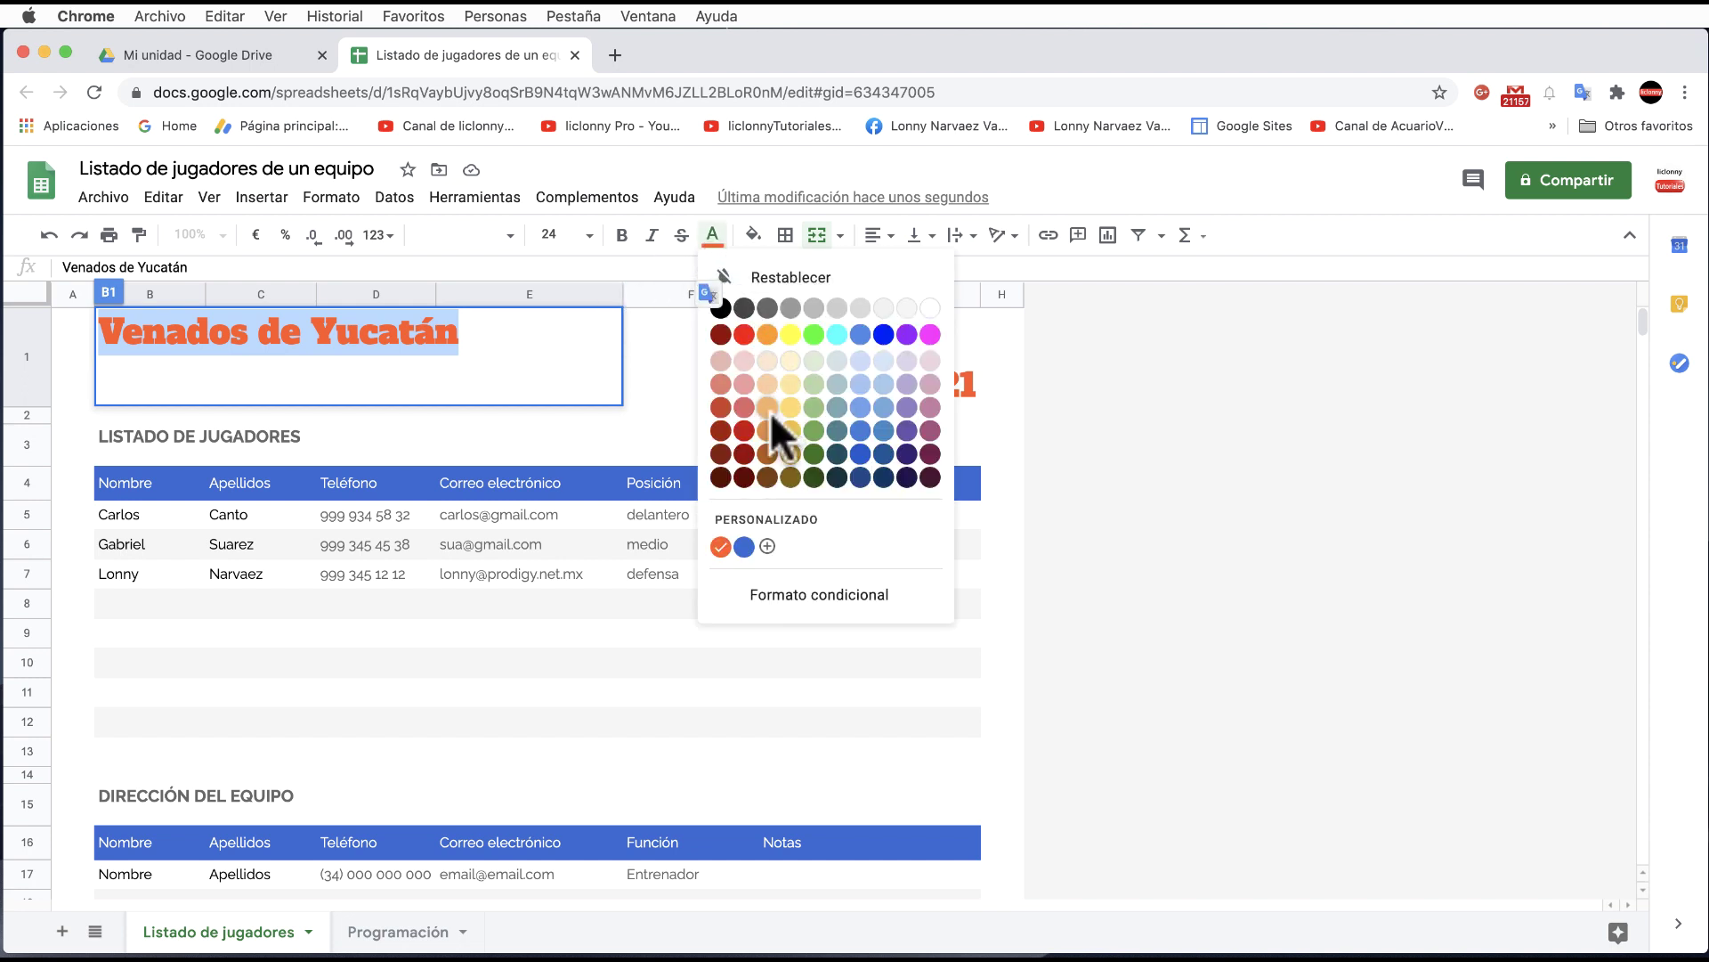
left_click(744, 477)
left_click(526, 355)
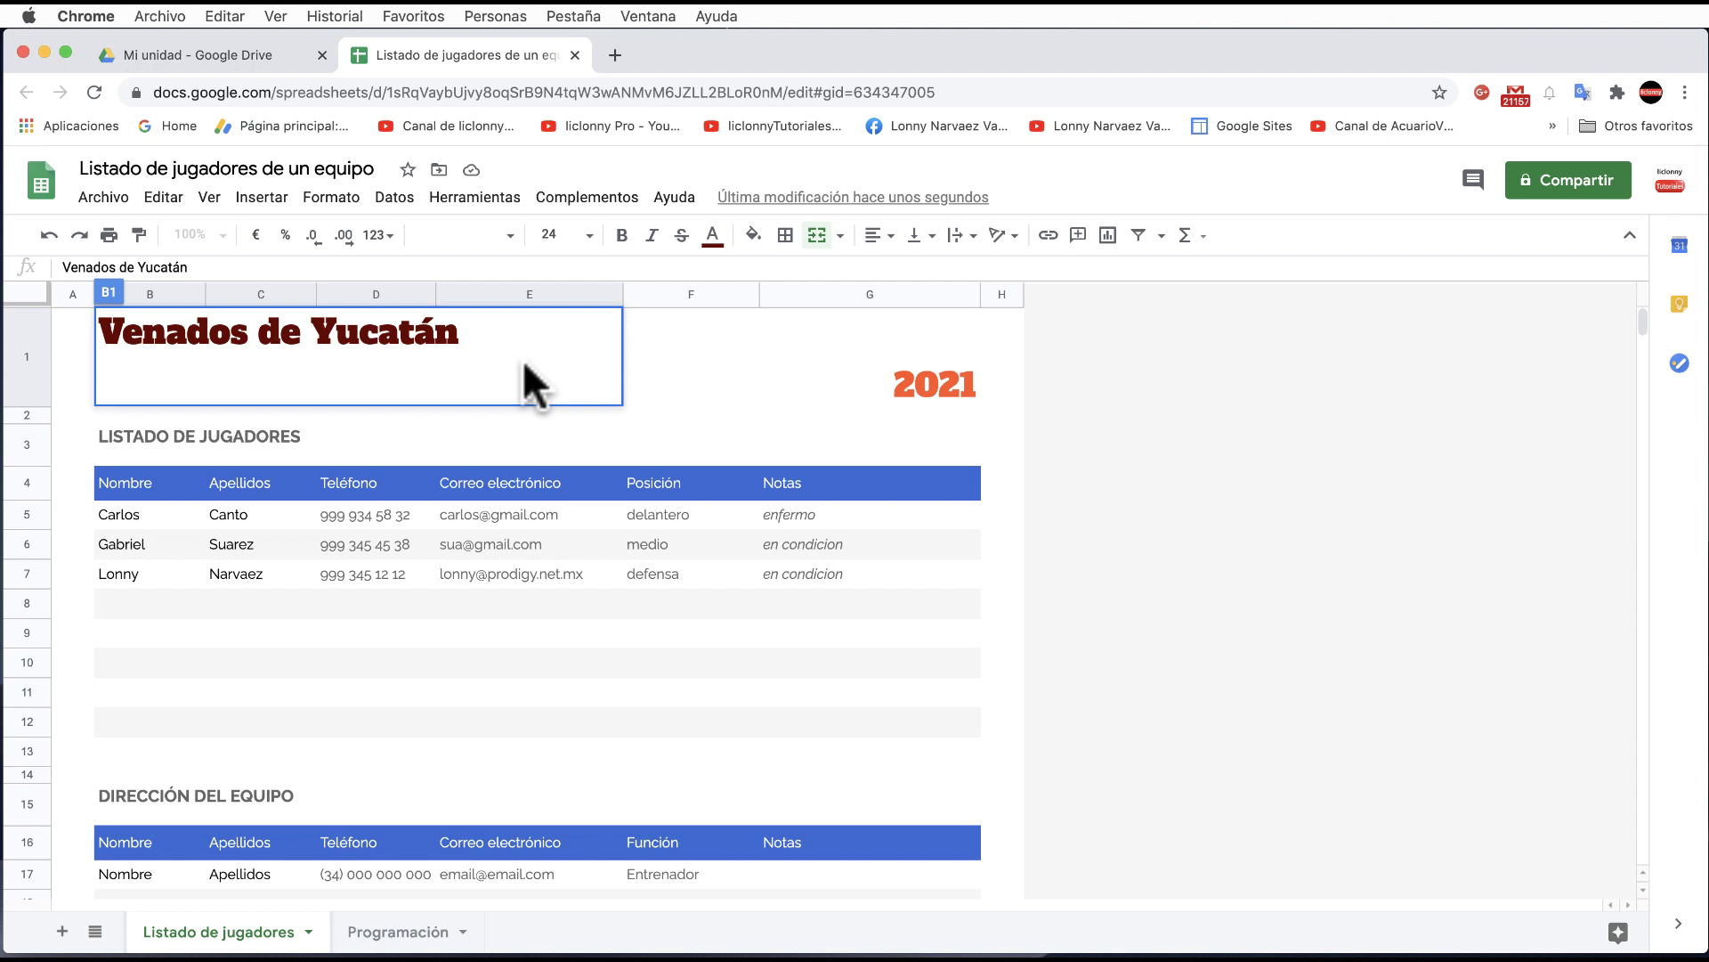
left_click(575, 54)
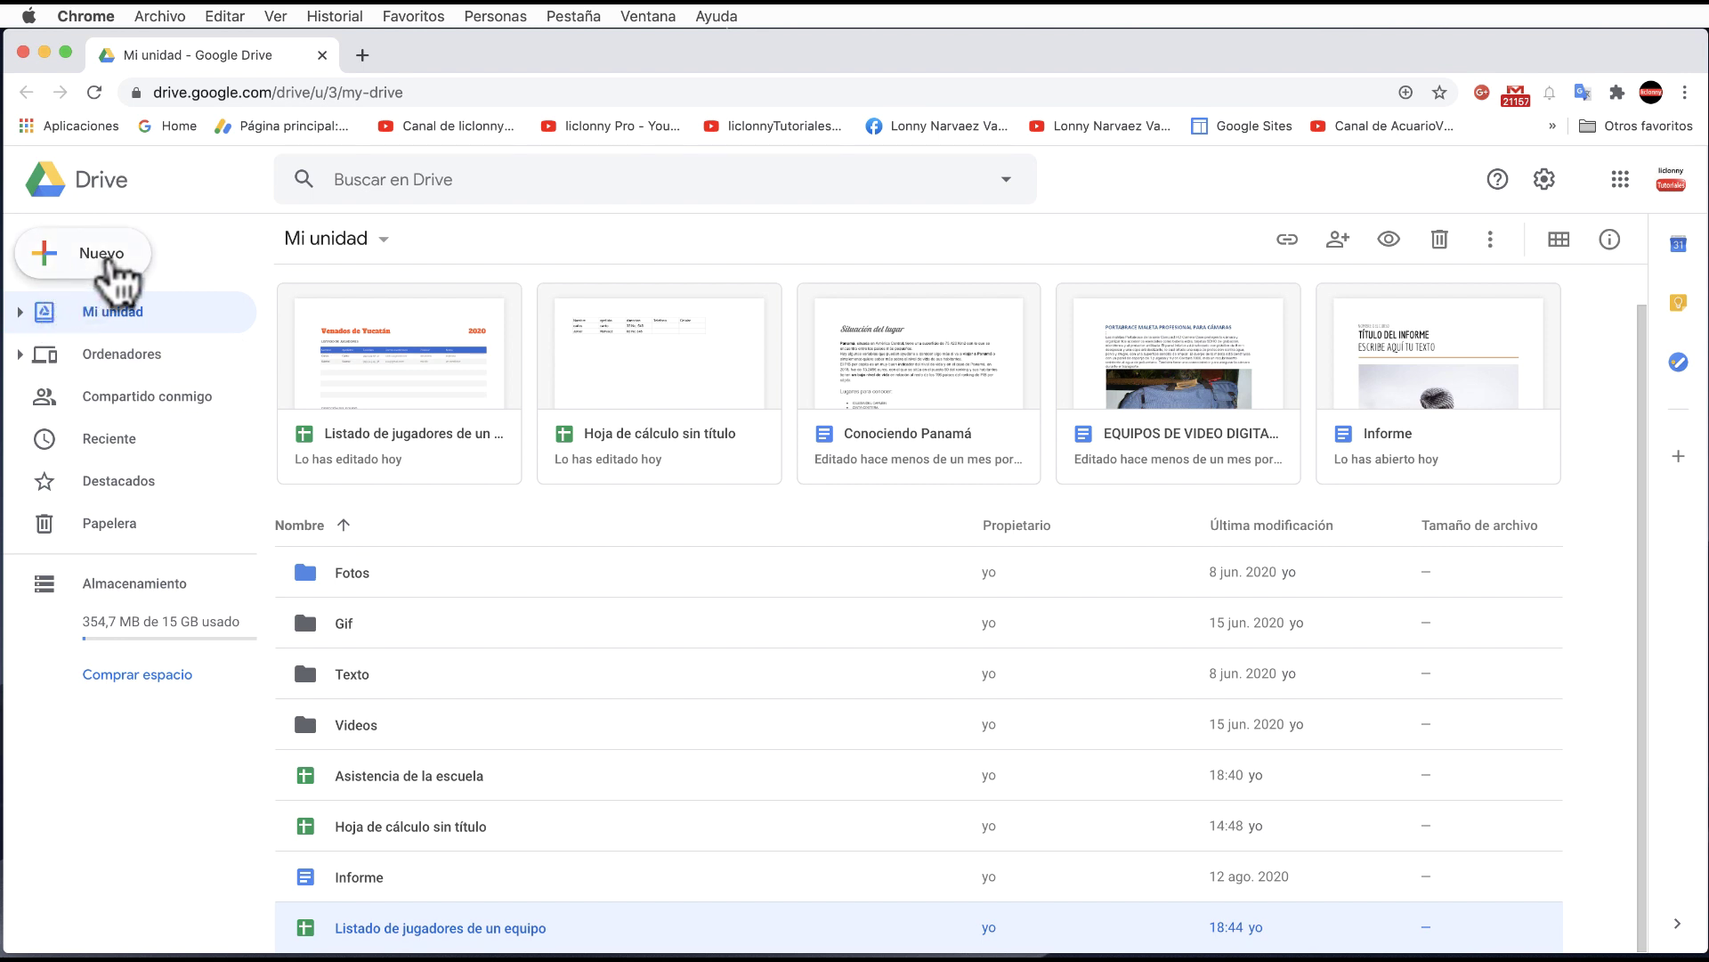
- Create a new spreadsheet from the Calendario del 2020 template via Nuevo > Desde una plantilla
left_click(103, 260)
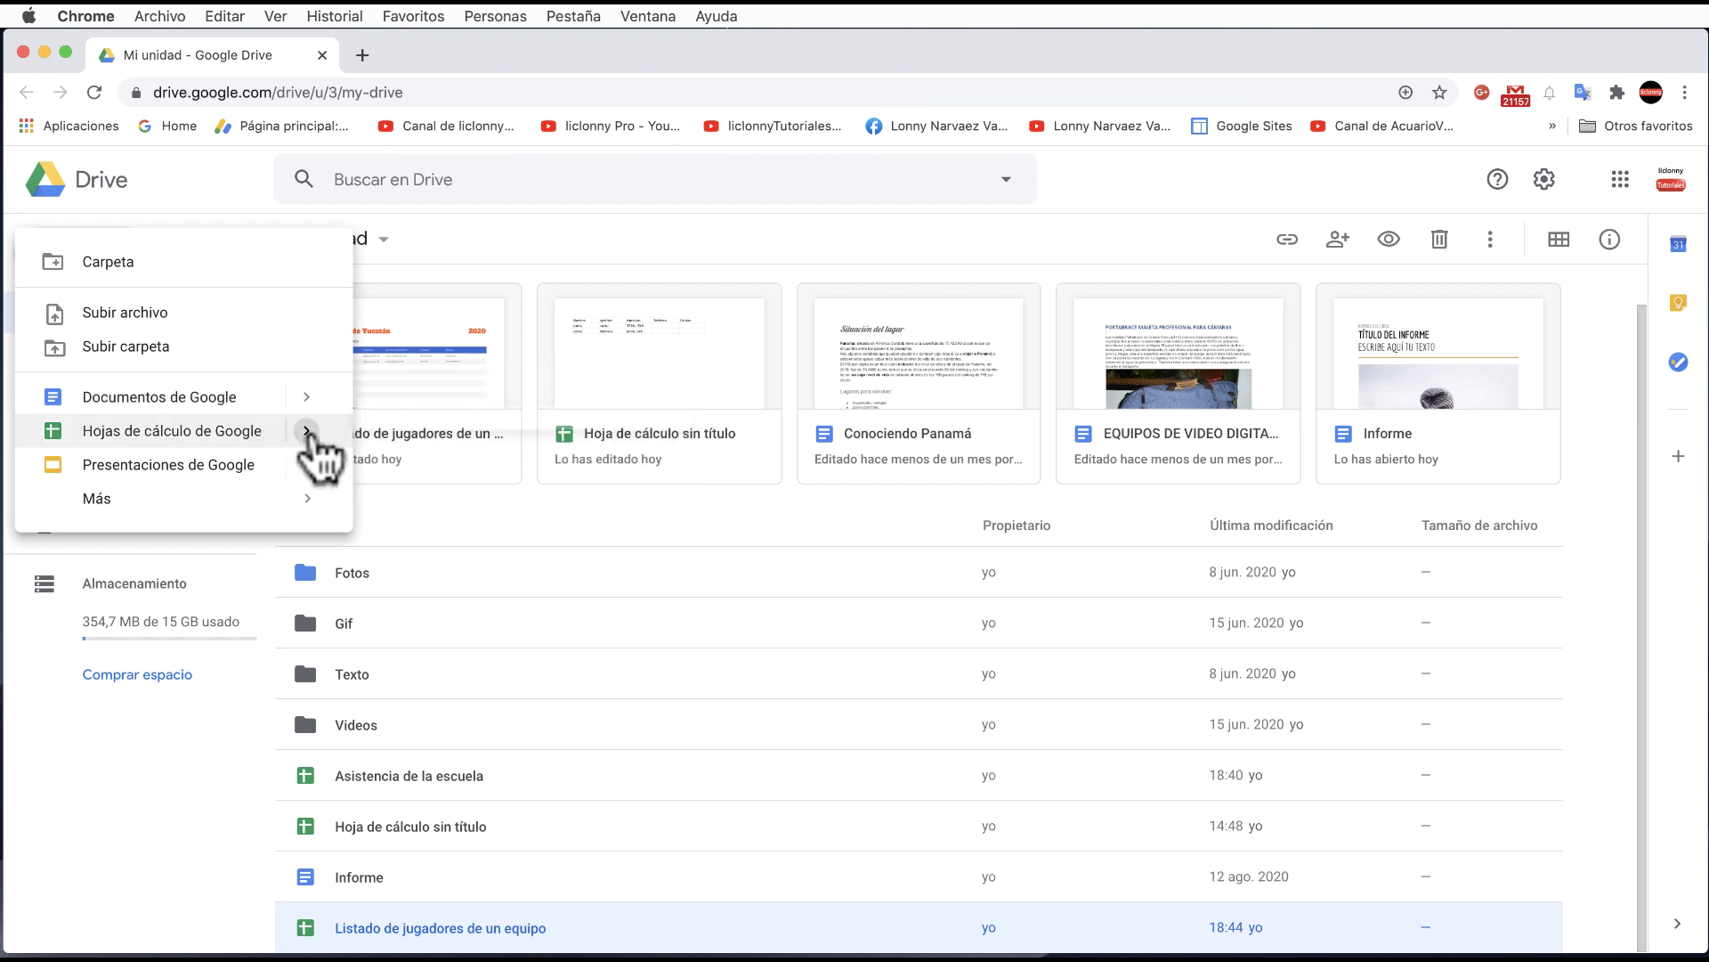
mouse_move(171, 430)
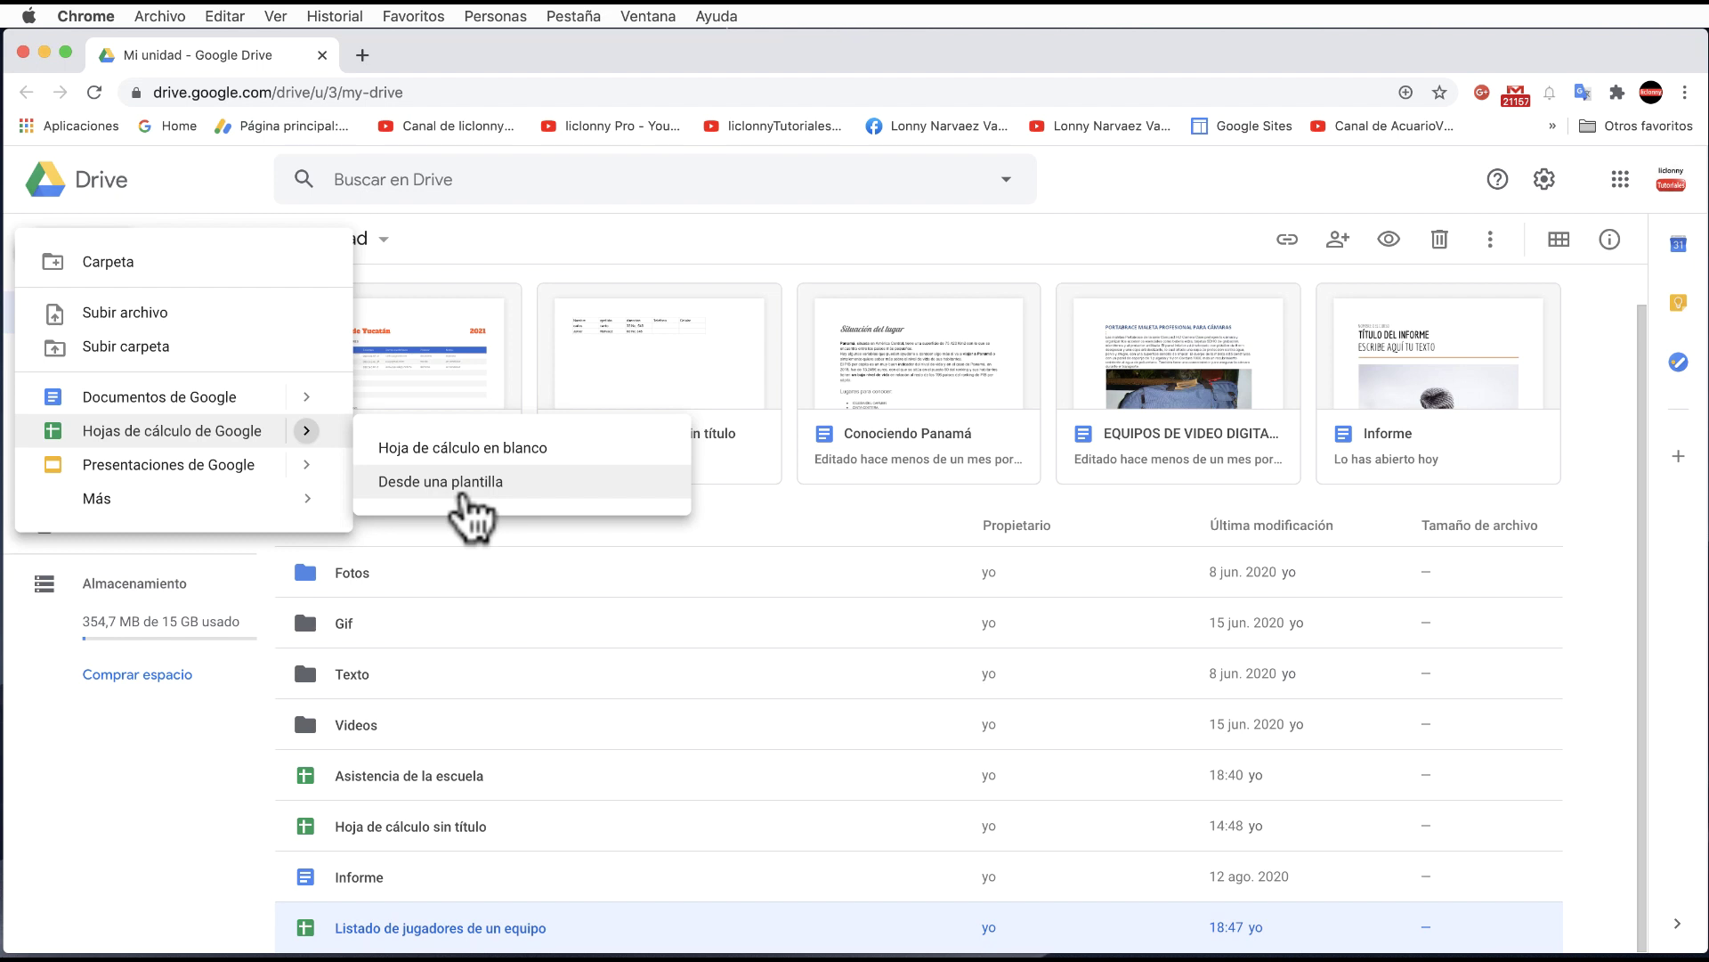
left_click(463, 495)
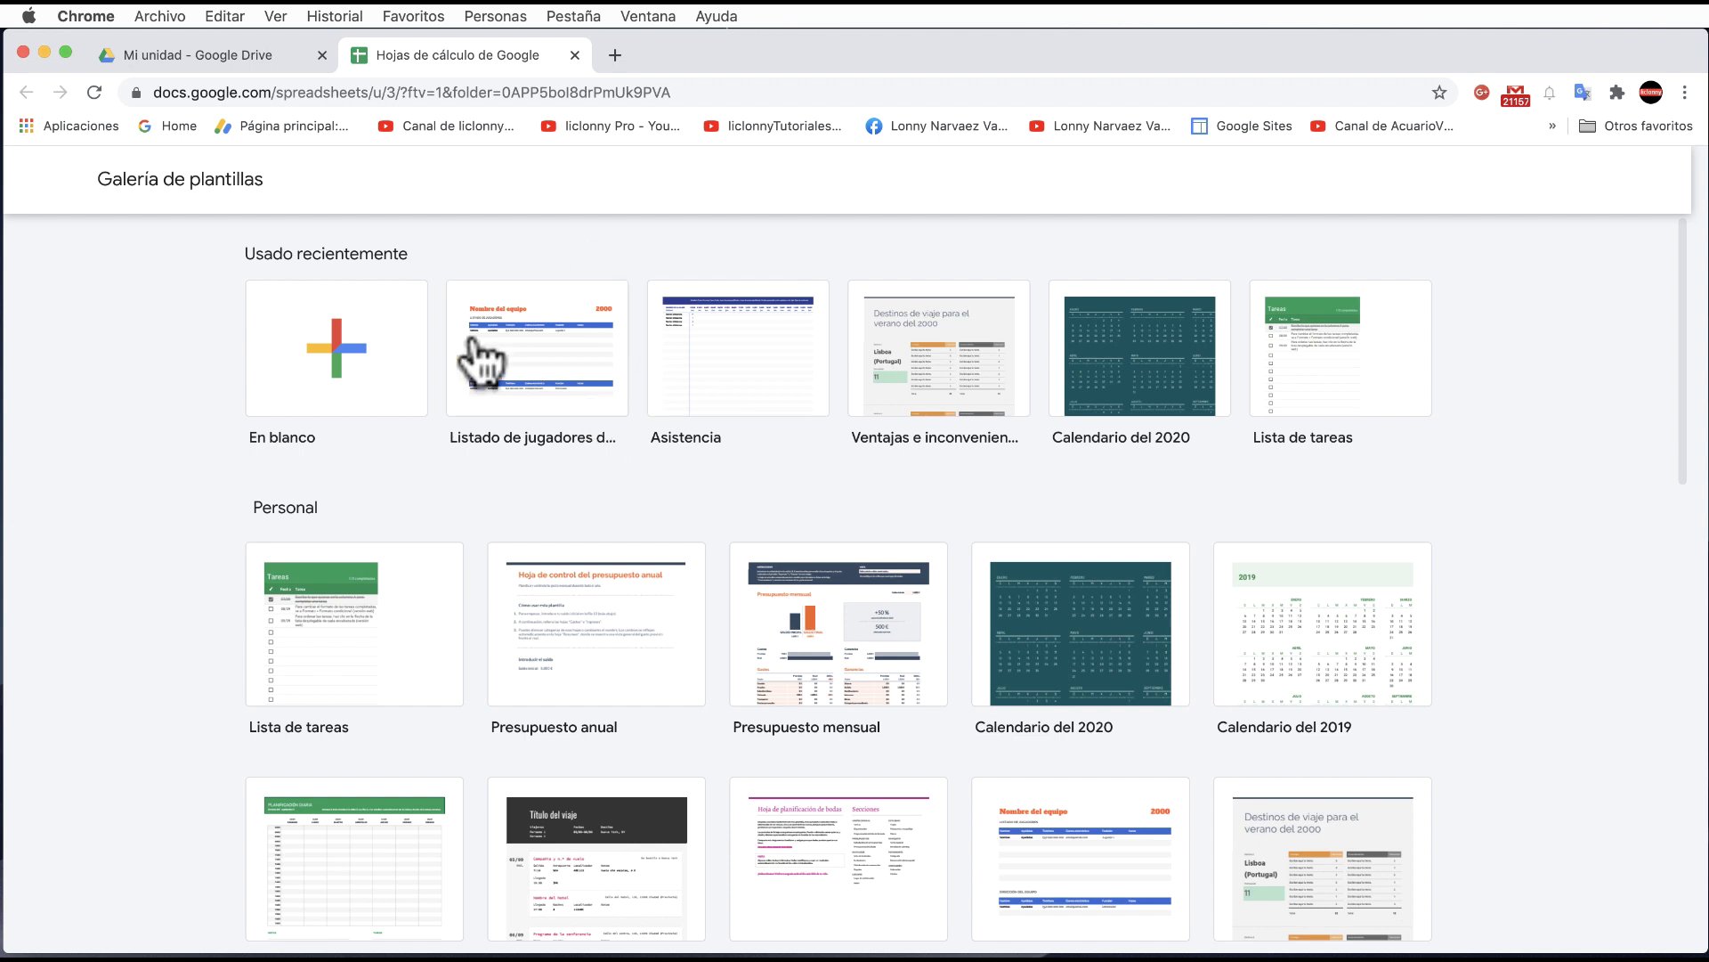
left_click(532, 388)
left_click(1150, 384)
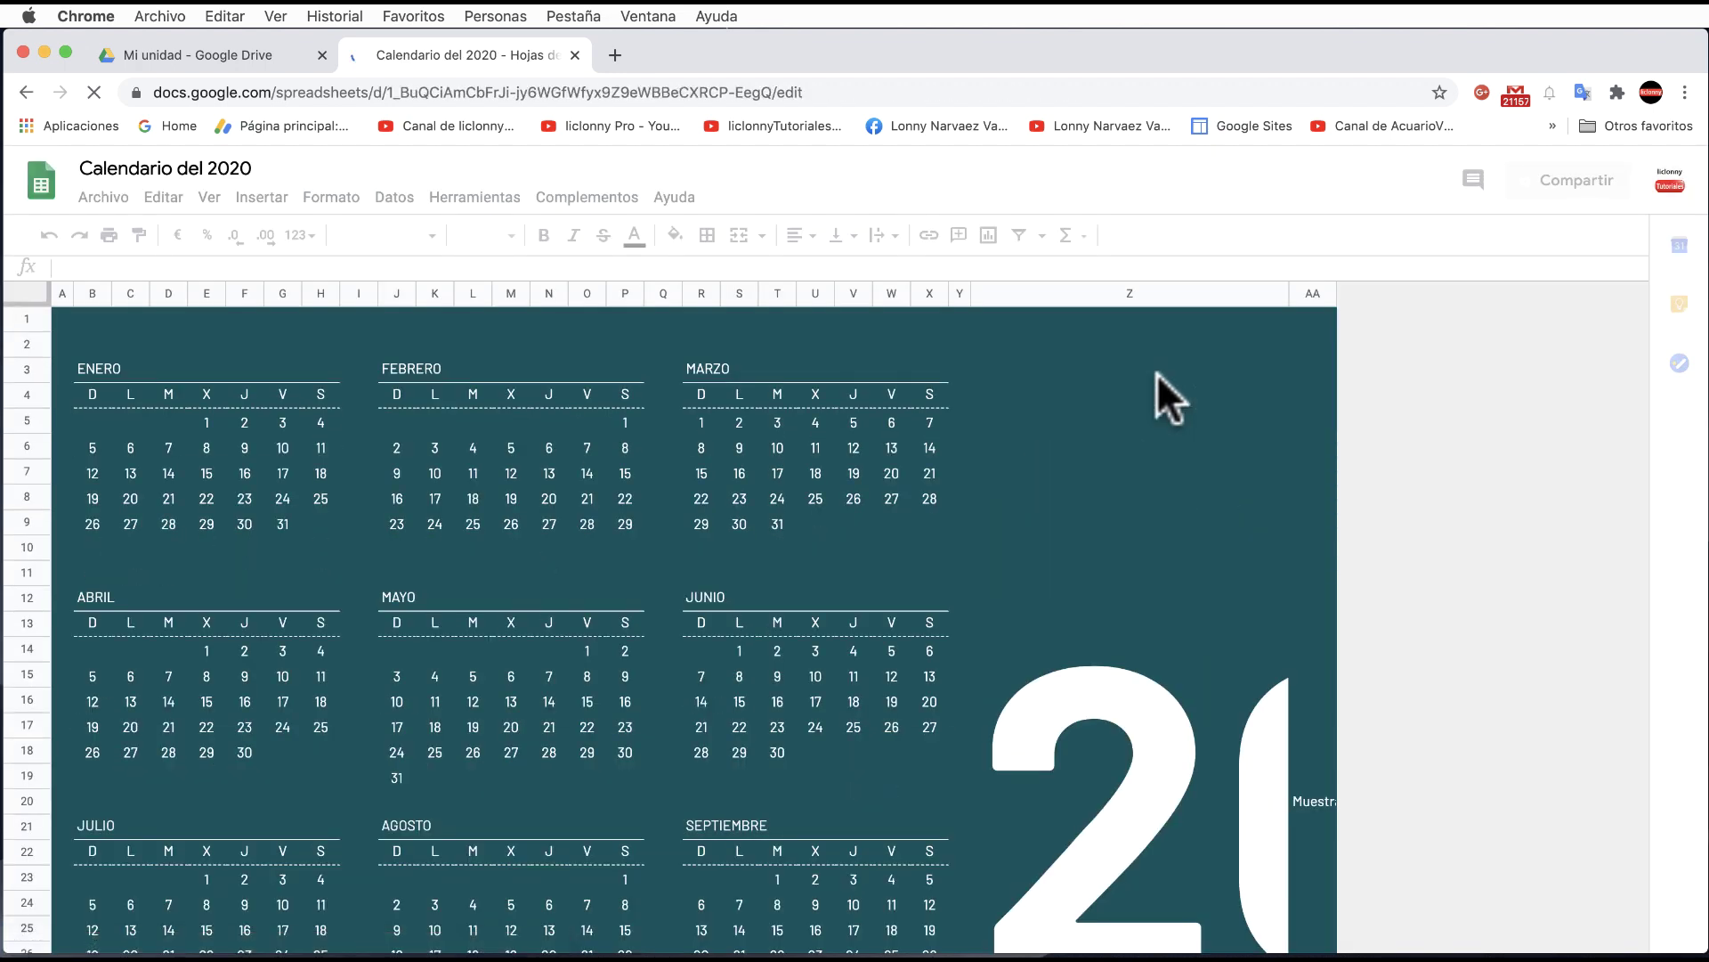
- Scroll through the Calendario del 2020 months, then close the calendar spreadsheet
scroll(1268, 527, "down", 1)
scroll(1268, 527, "down", 5)
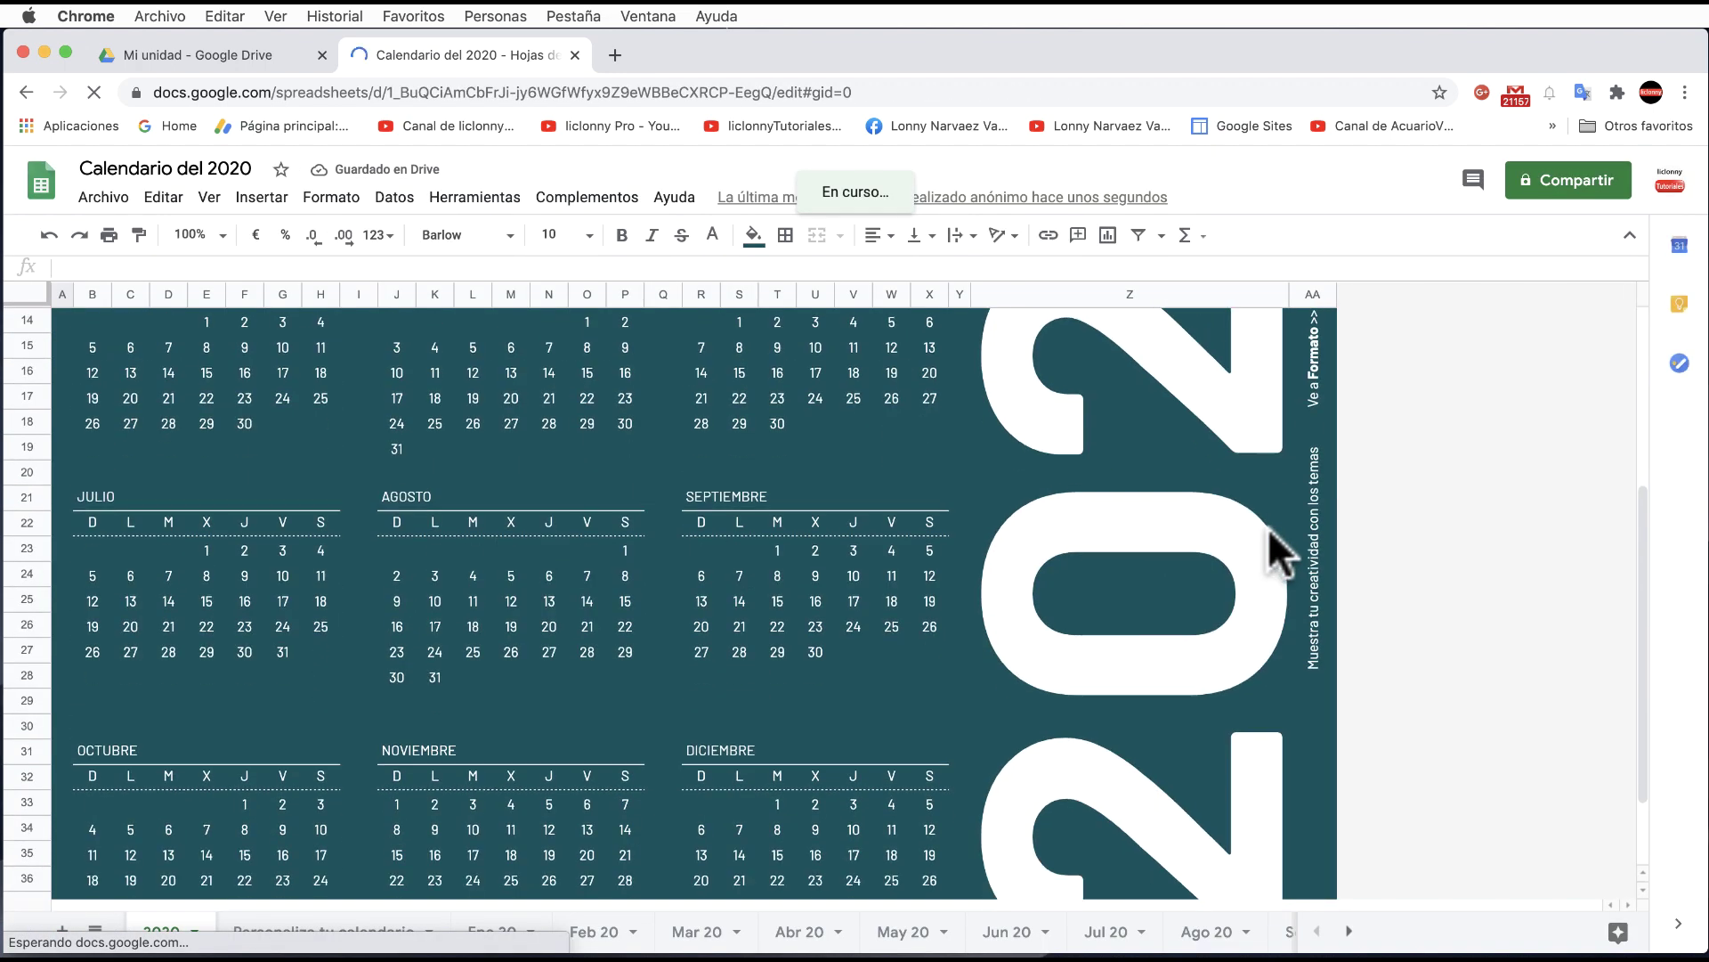
scroll(1542, 766, "down", 2)
scroll(1542, 765, "up", 5)
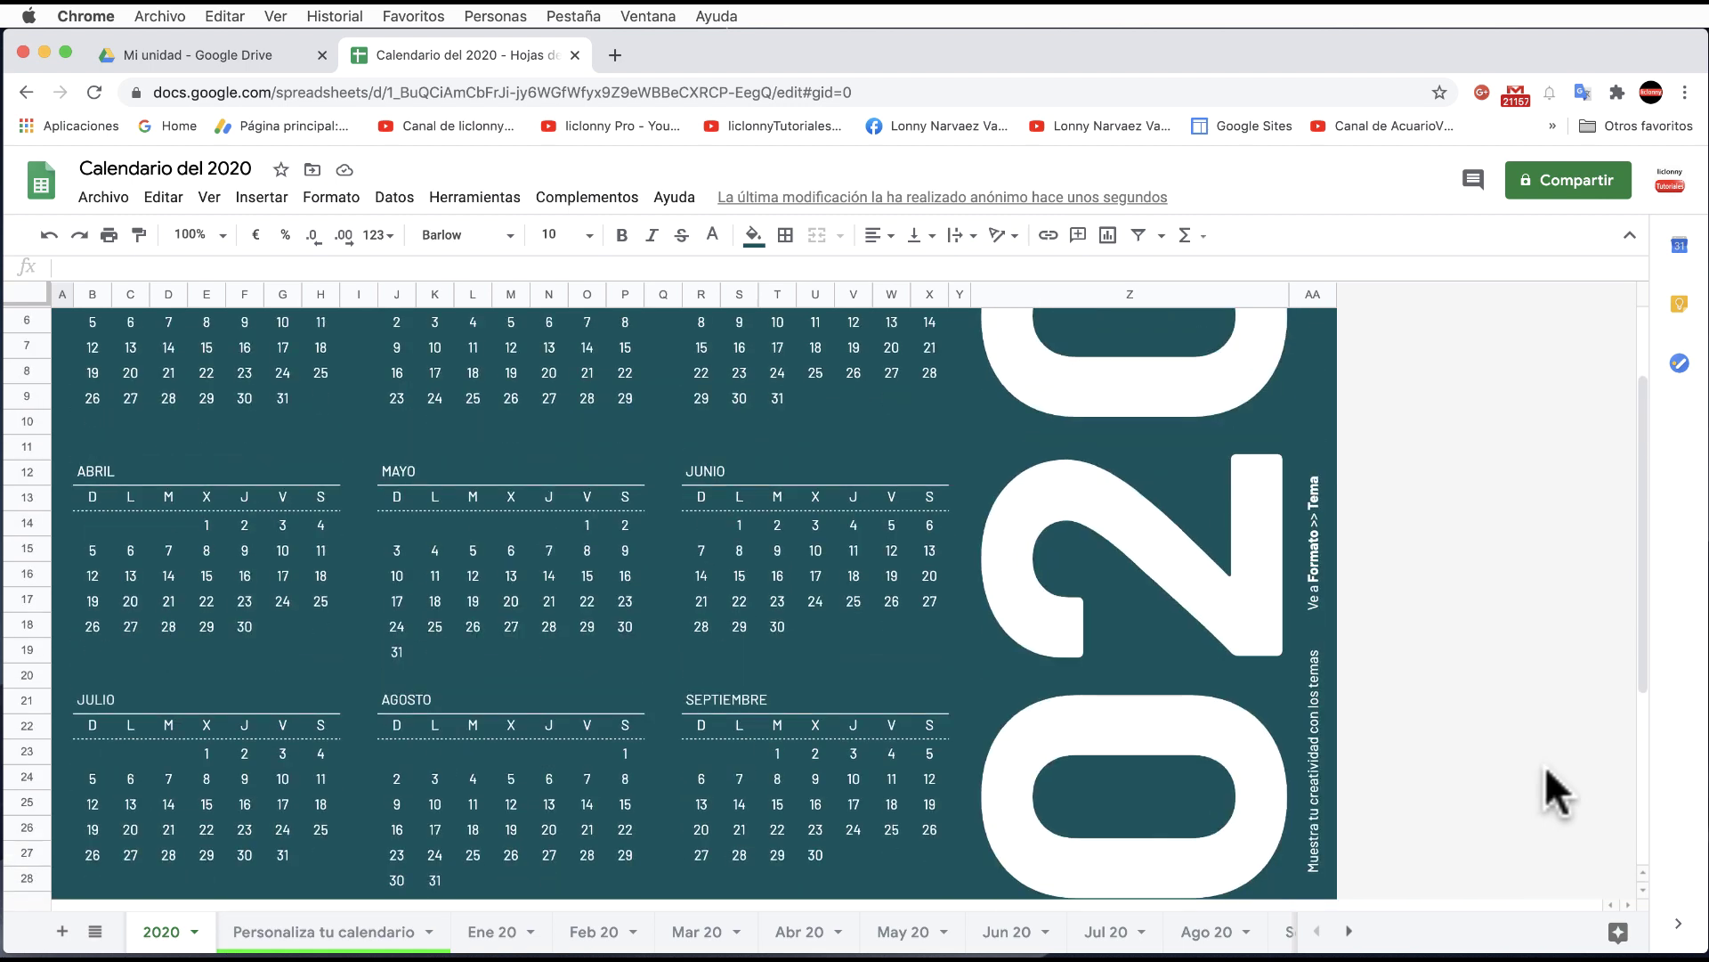
scroll(1546, 766, "up", 2)
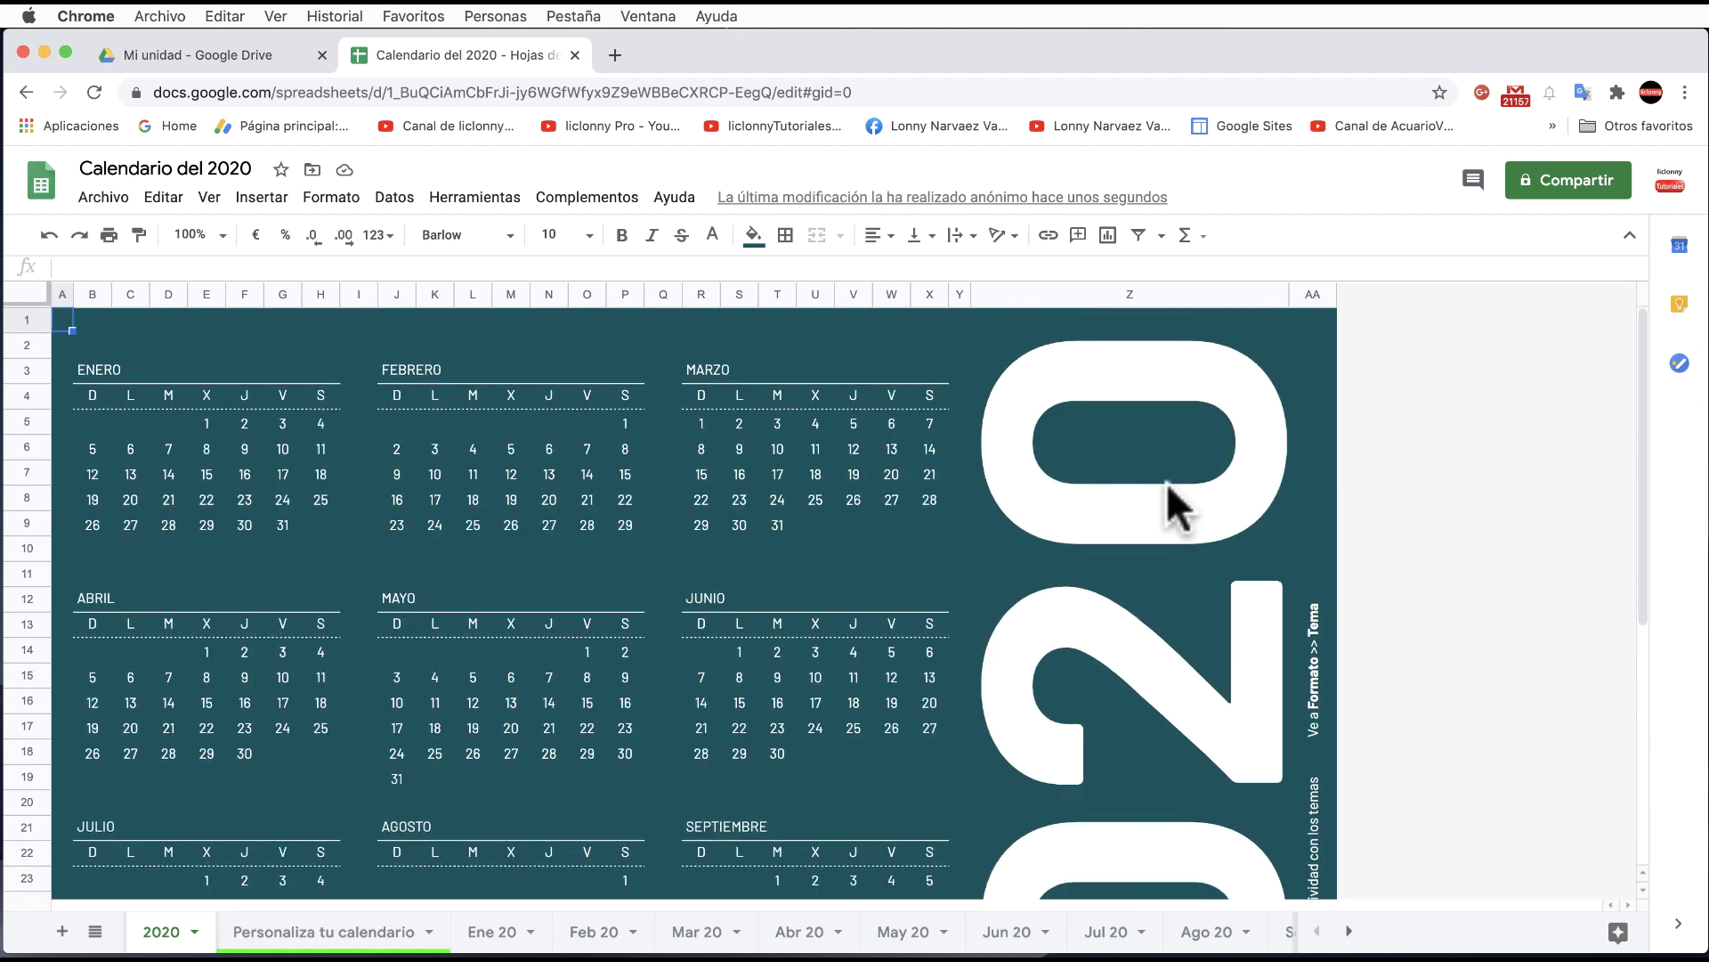
left_click(572, 54)
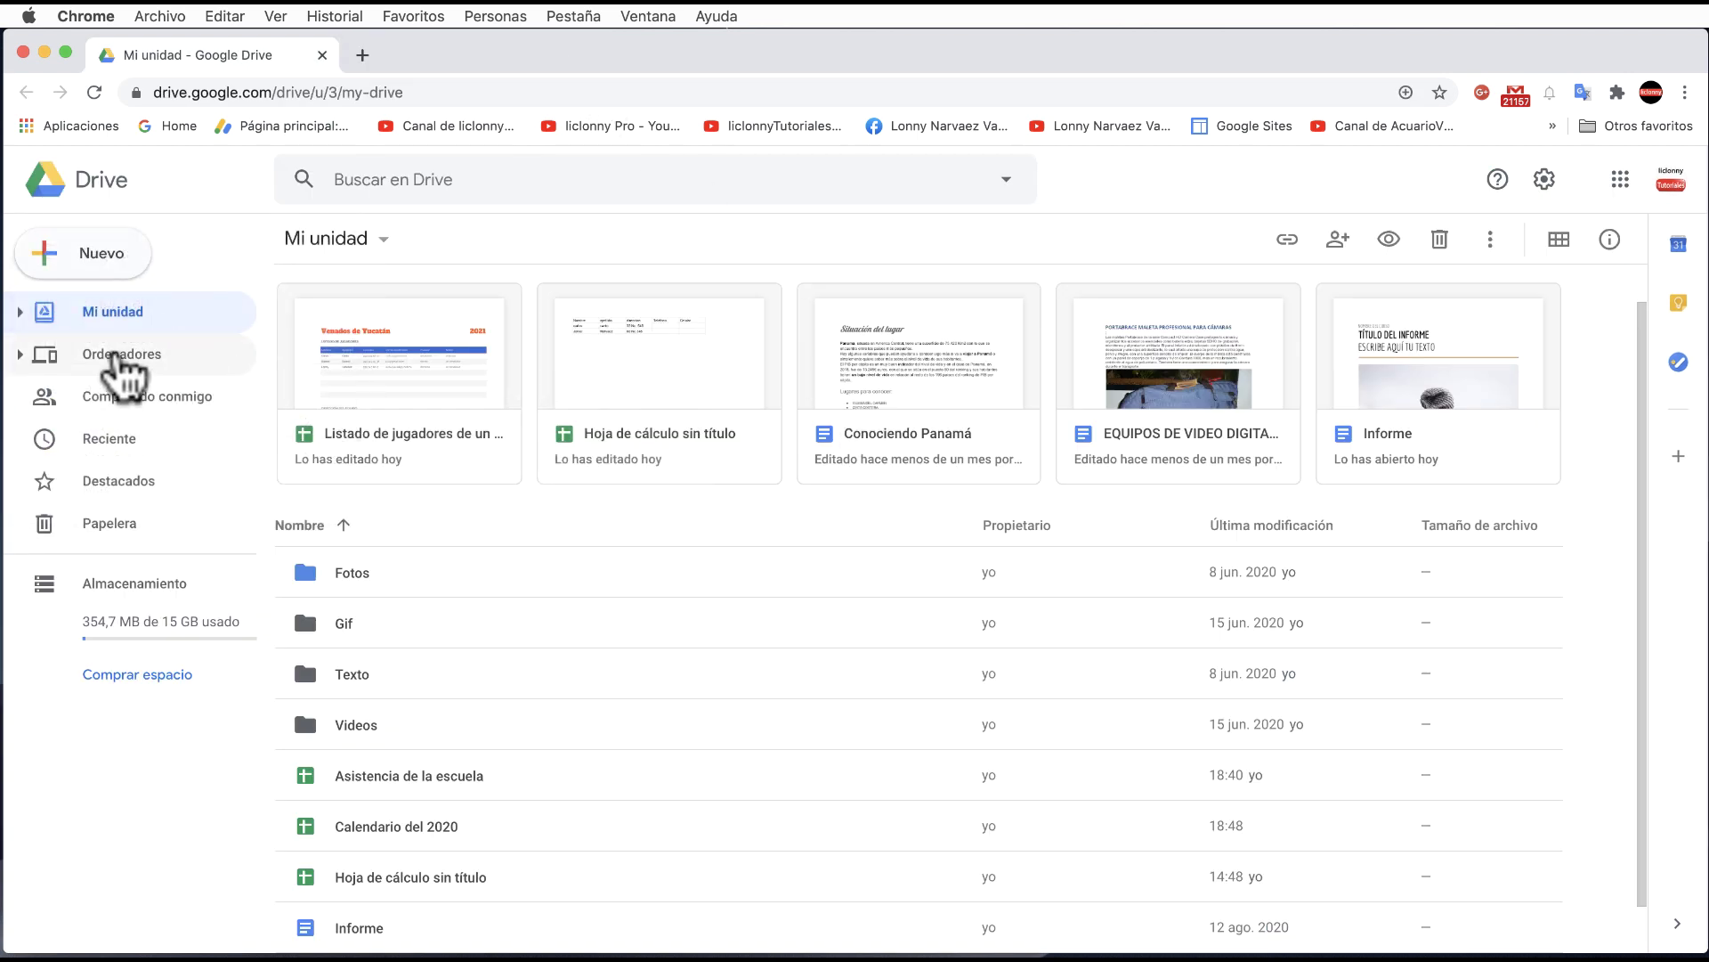
- Pick the Ventajas e inconvenientes template from the spreadsheet template gallery
left_click(89, 256)
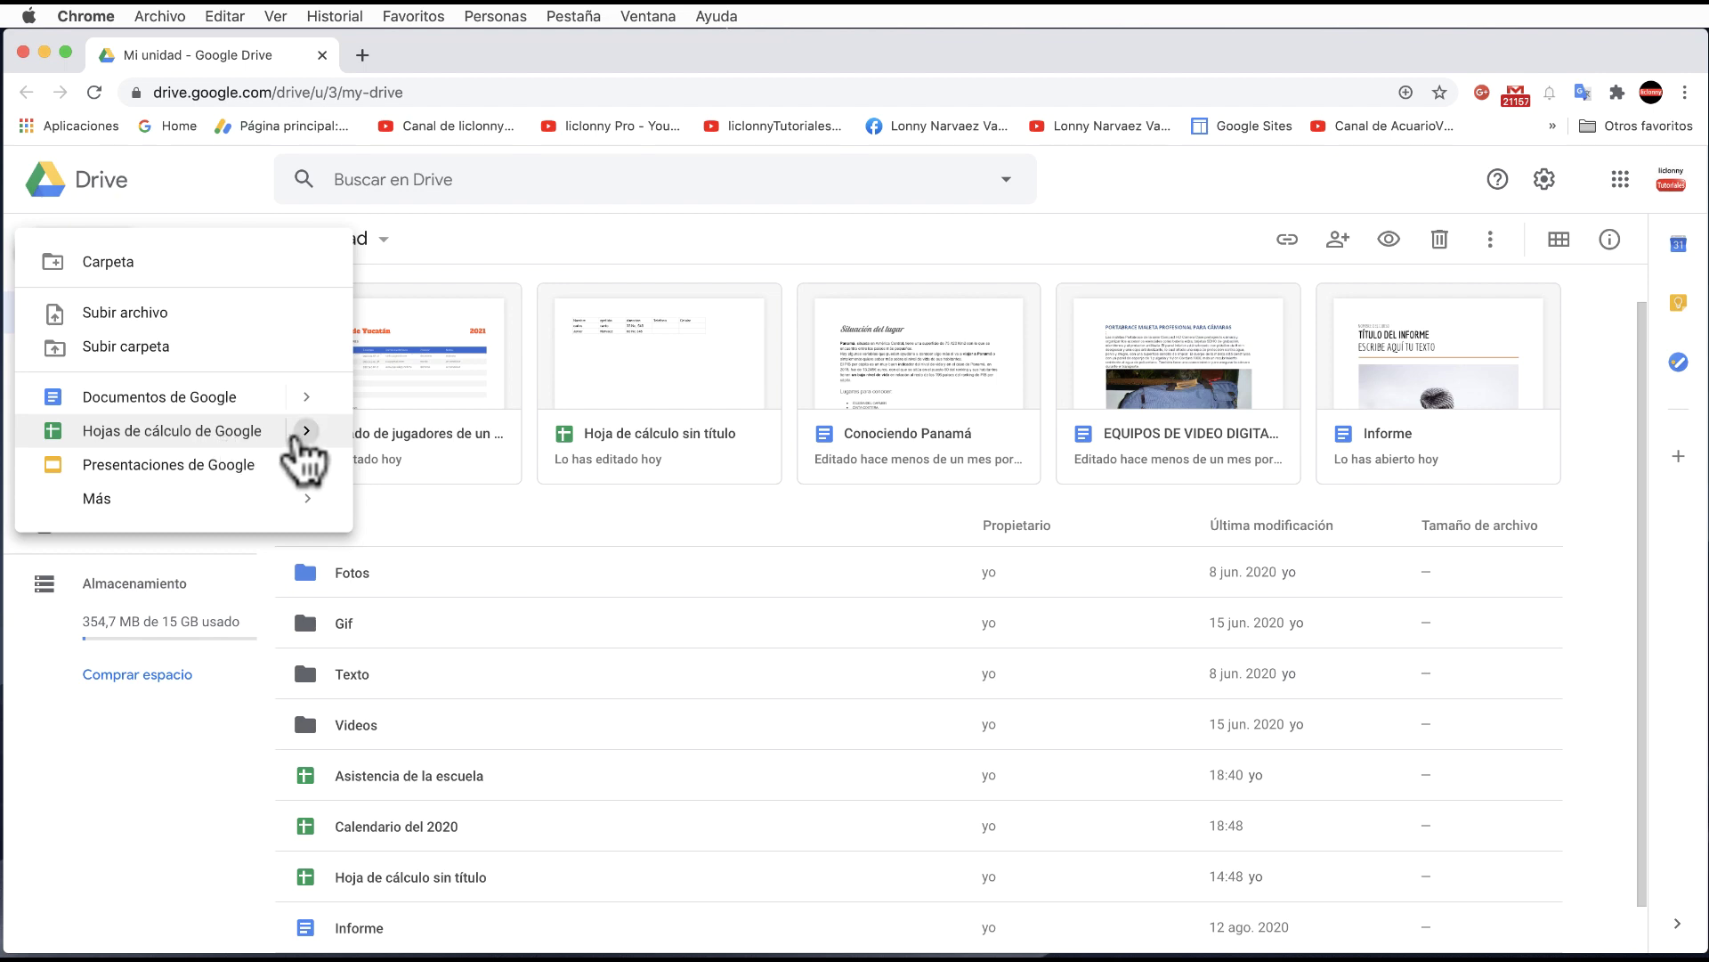
mouse_move(172, 430)
left_click(392, 476)
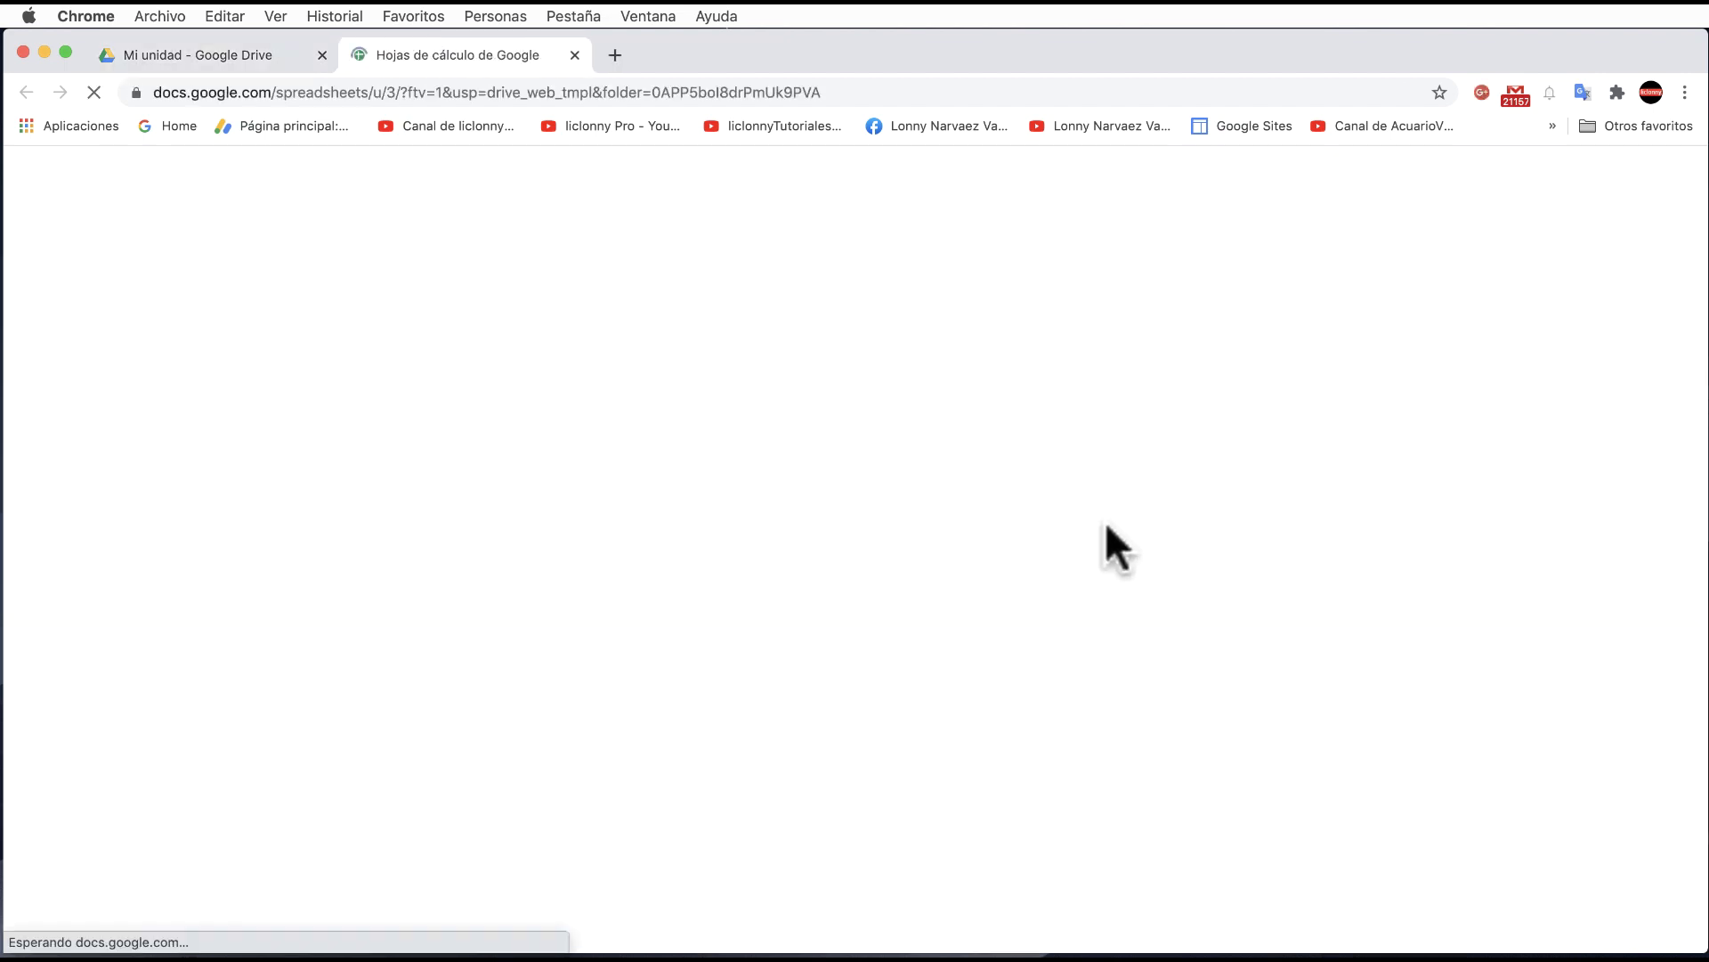
scroll(1104, 543, "down", 1)
scroll(1107, 544, "down", 4)
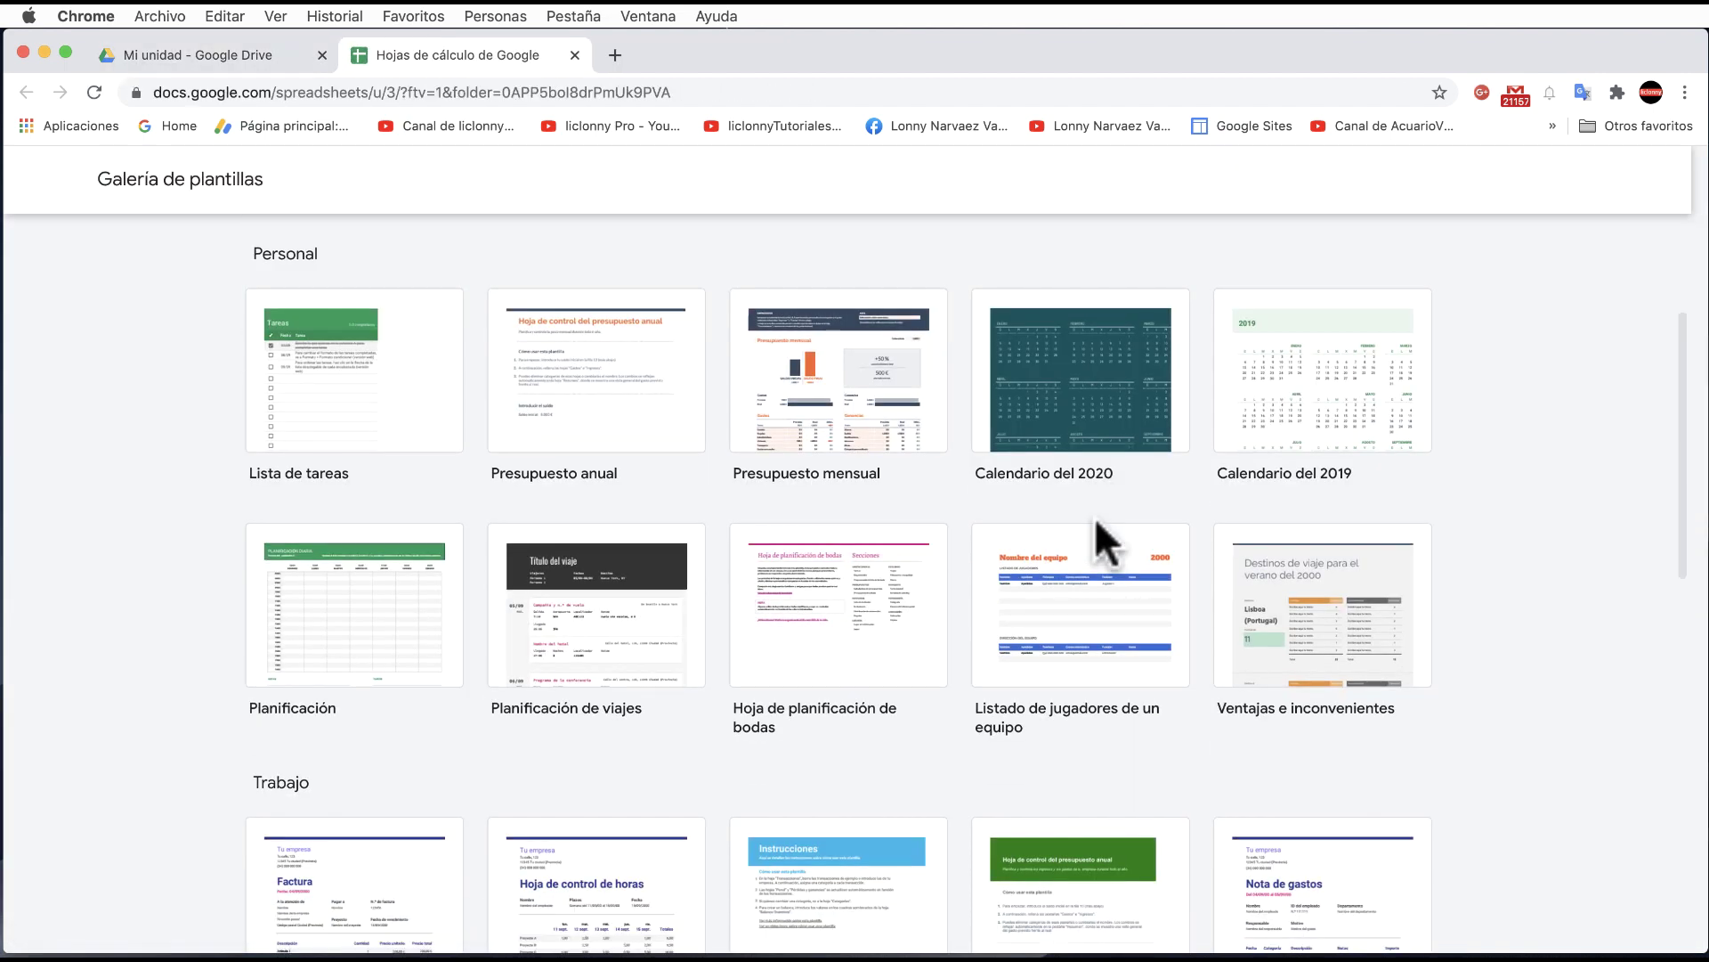
scroll(1096, 519, "down", 1)
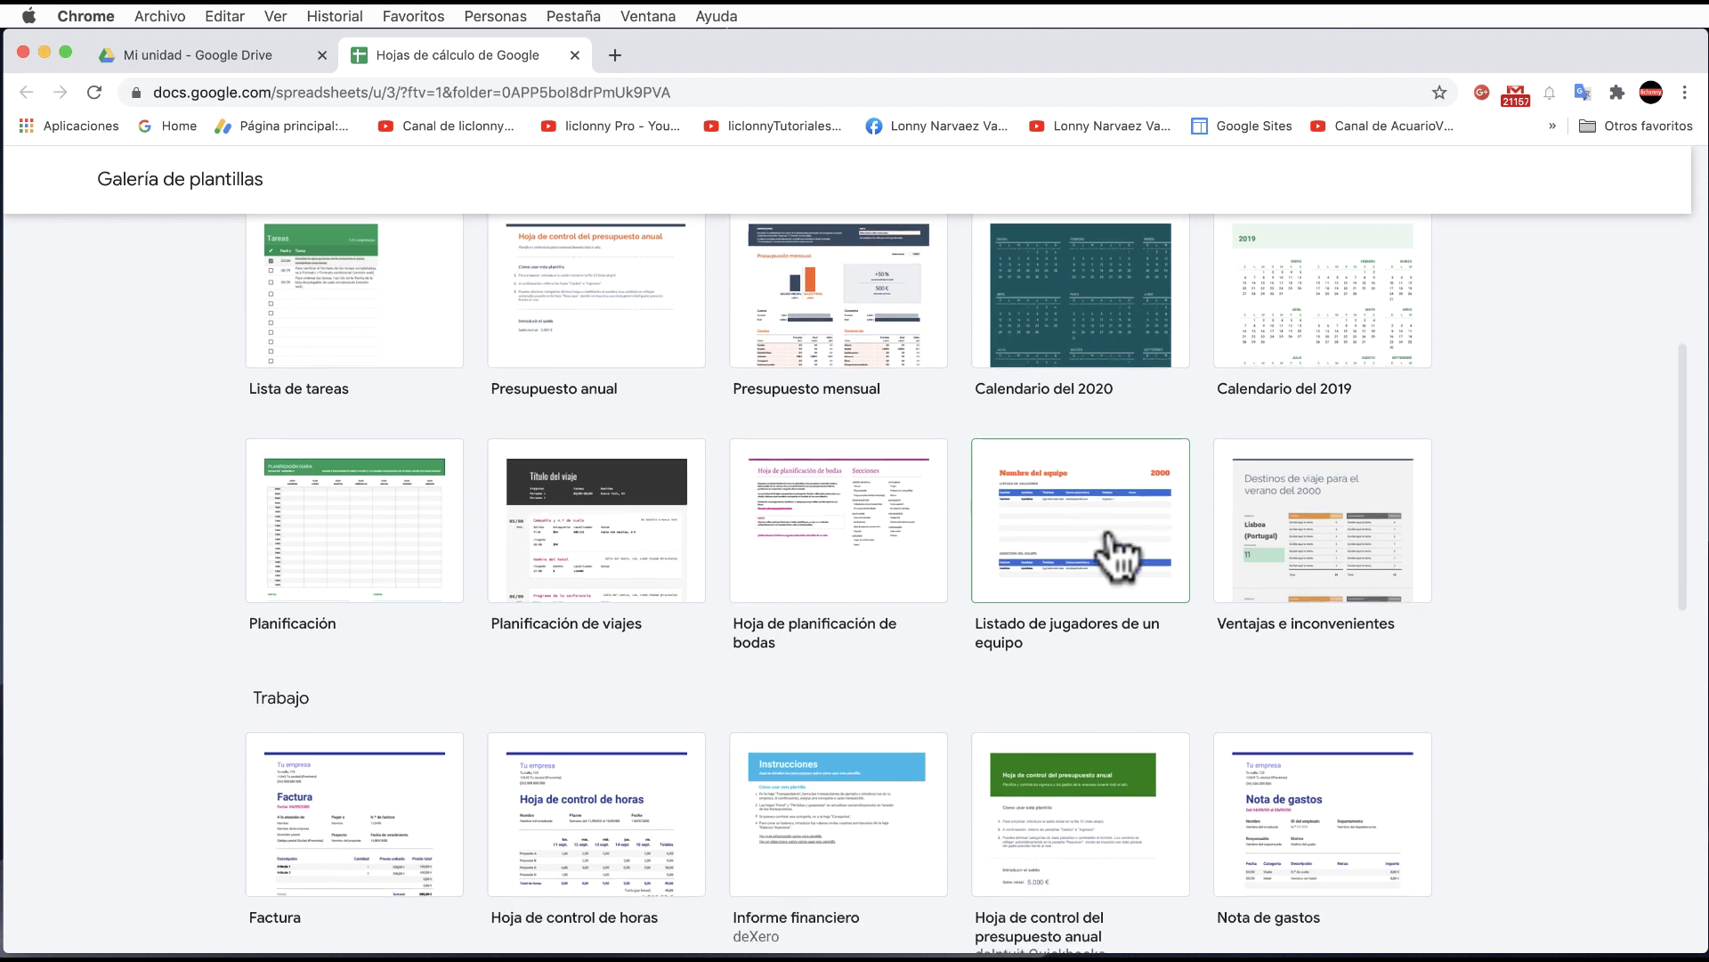
scroll(1348, 588, "down", 1)
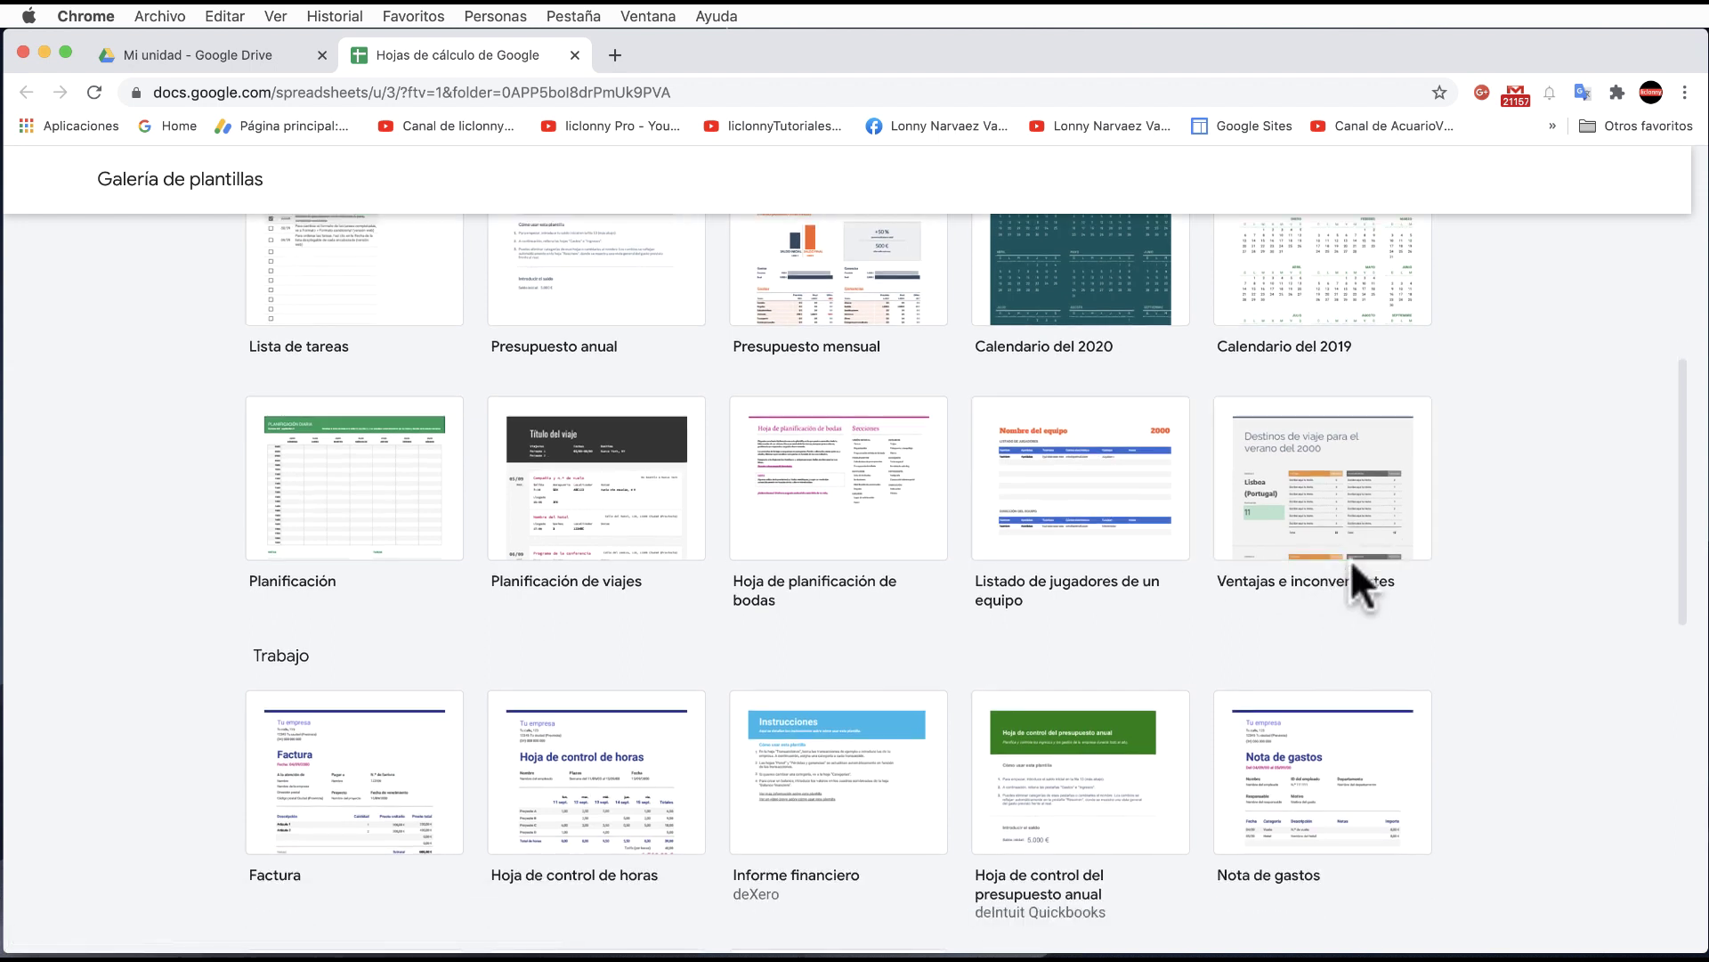
left_click(1344, 492)
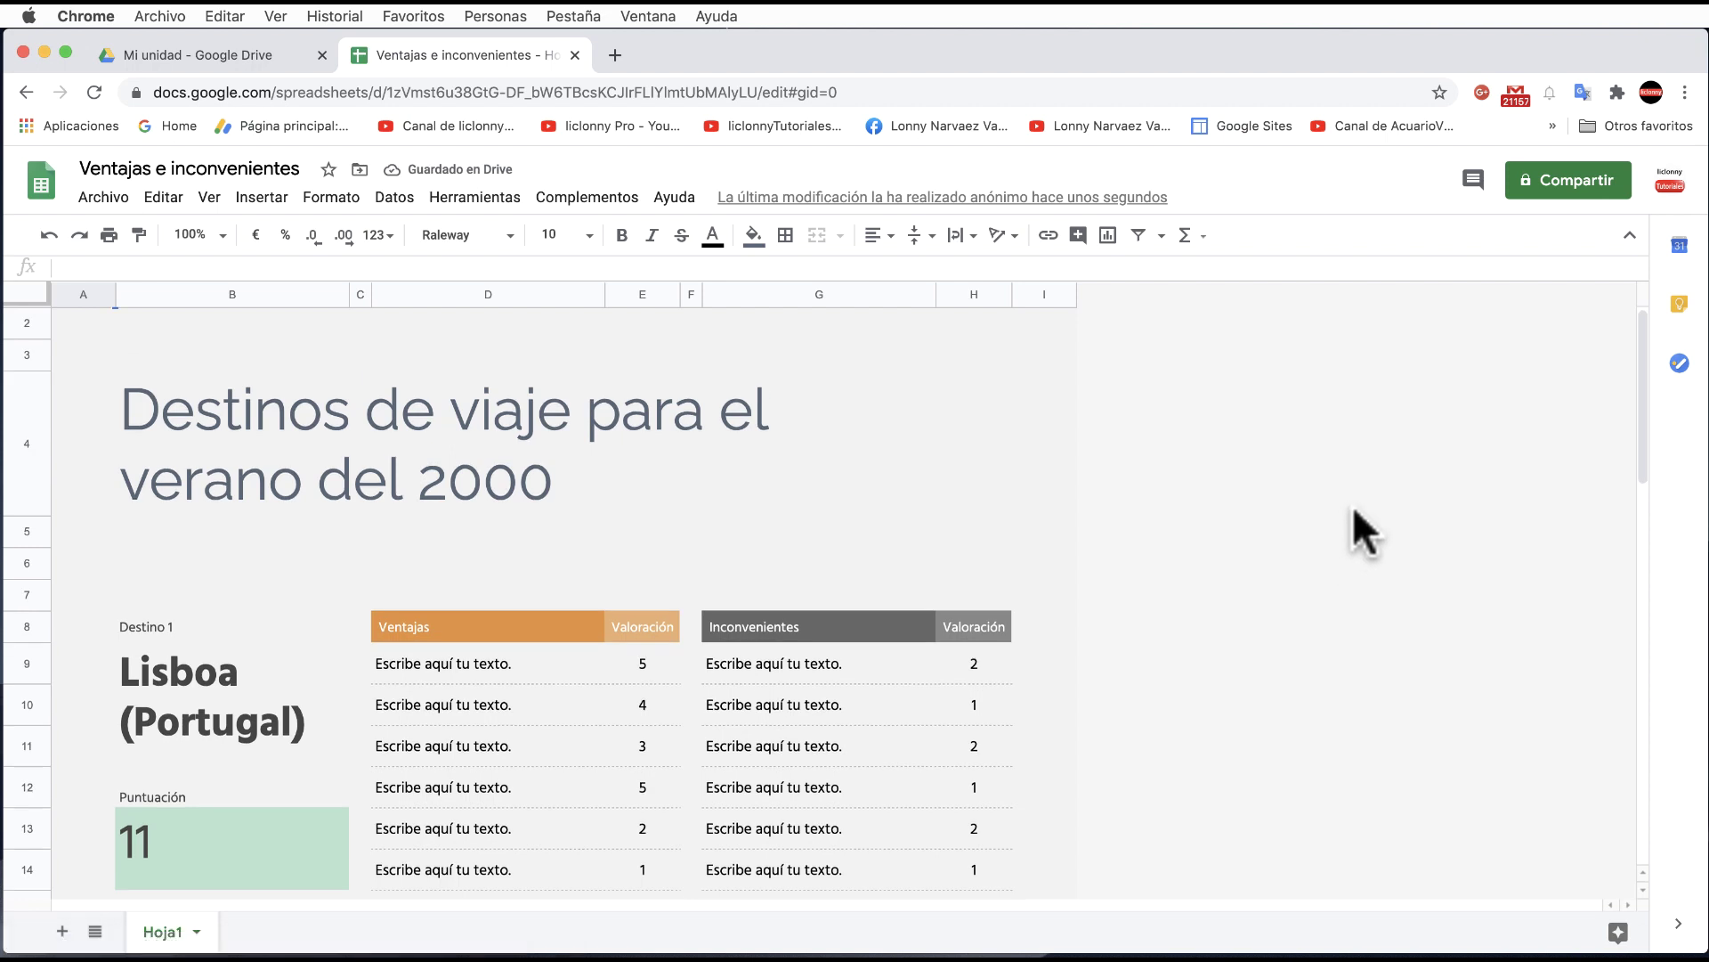
- Change the title year from 2000 to 2021
double_click(420, 488)
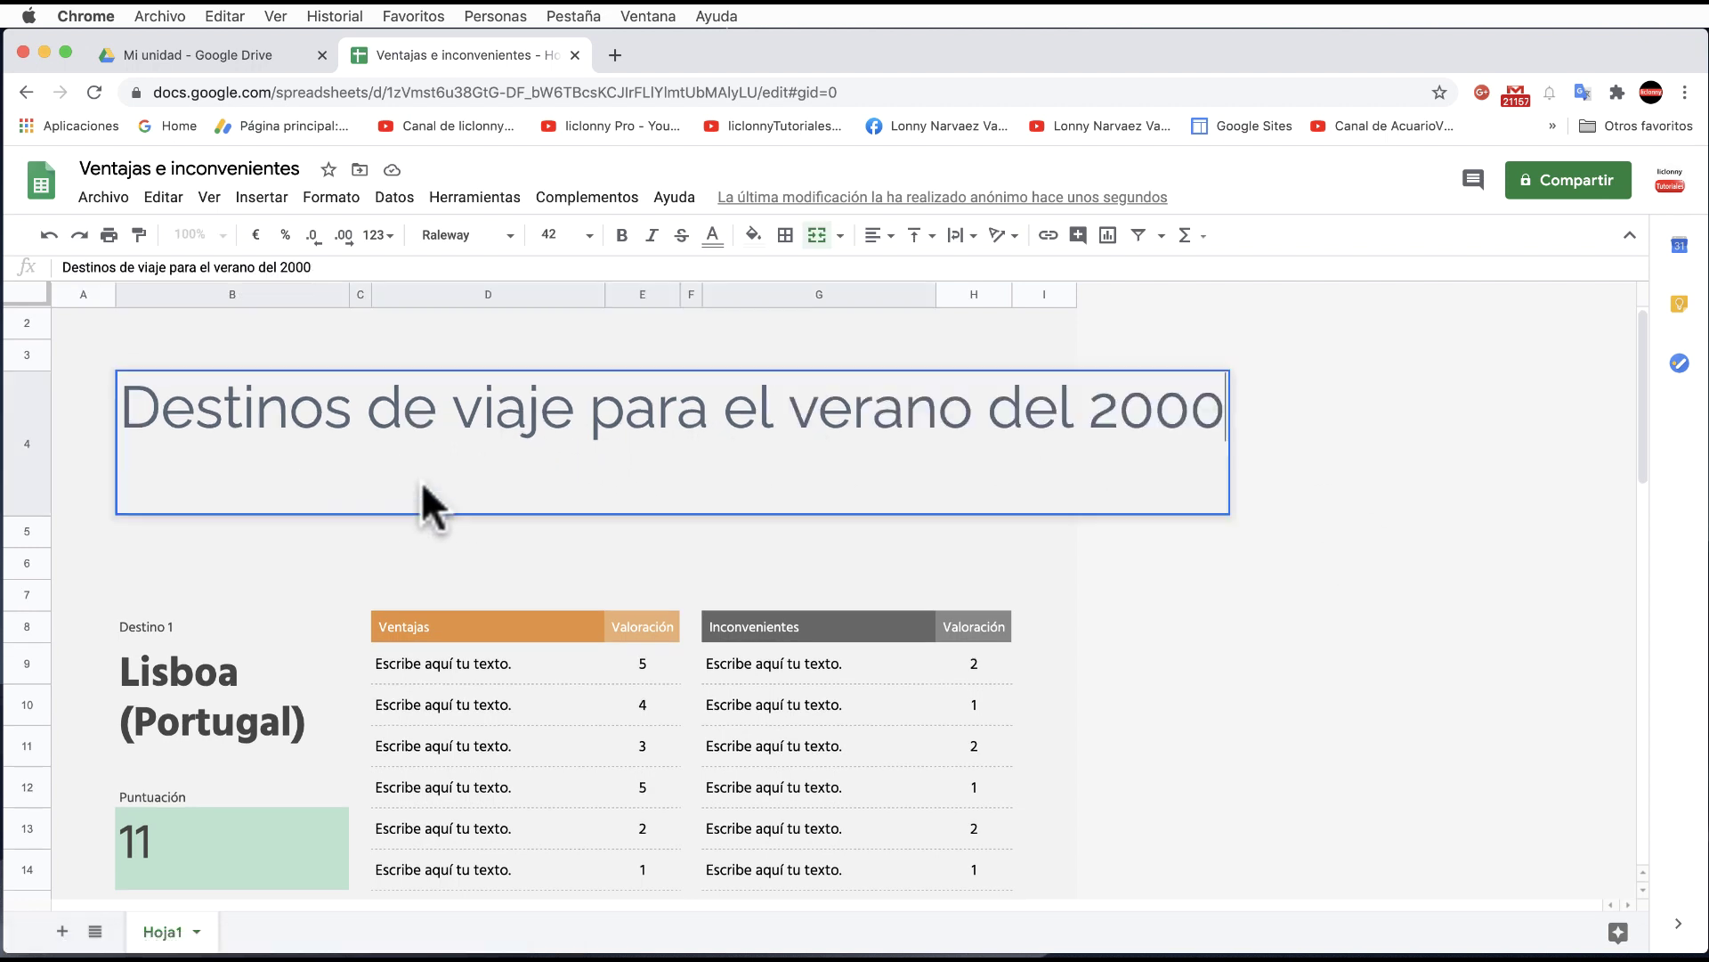
left_click_drag(1156, 400, 1269, 398)
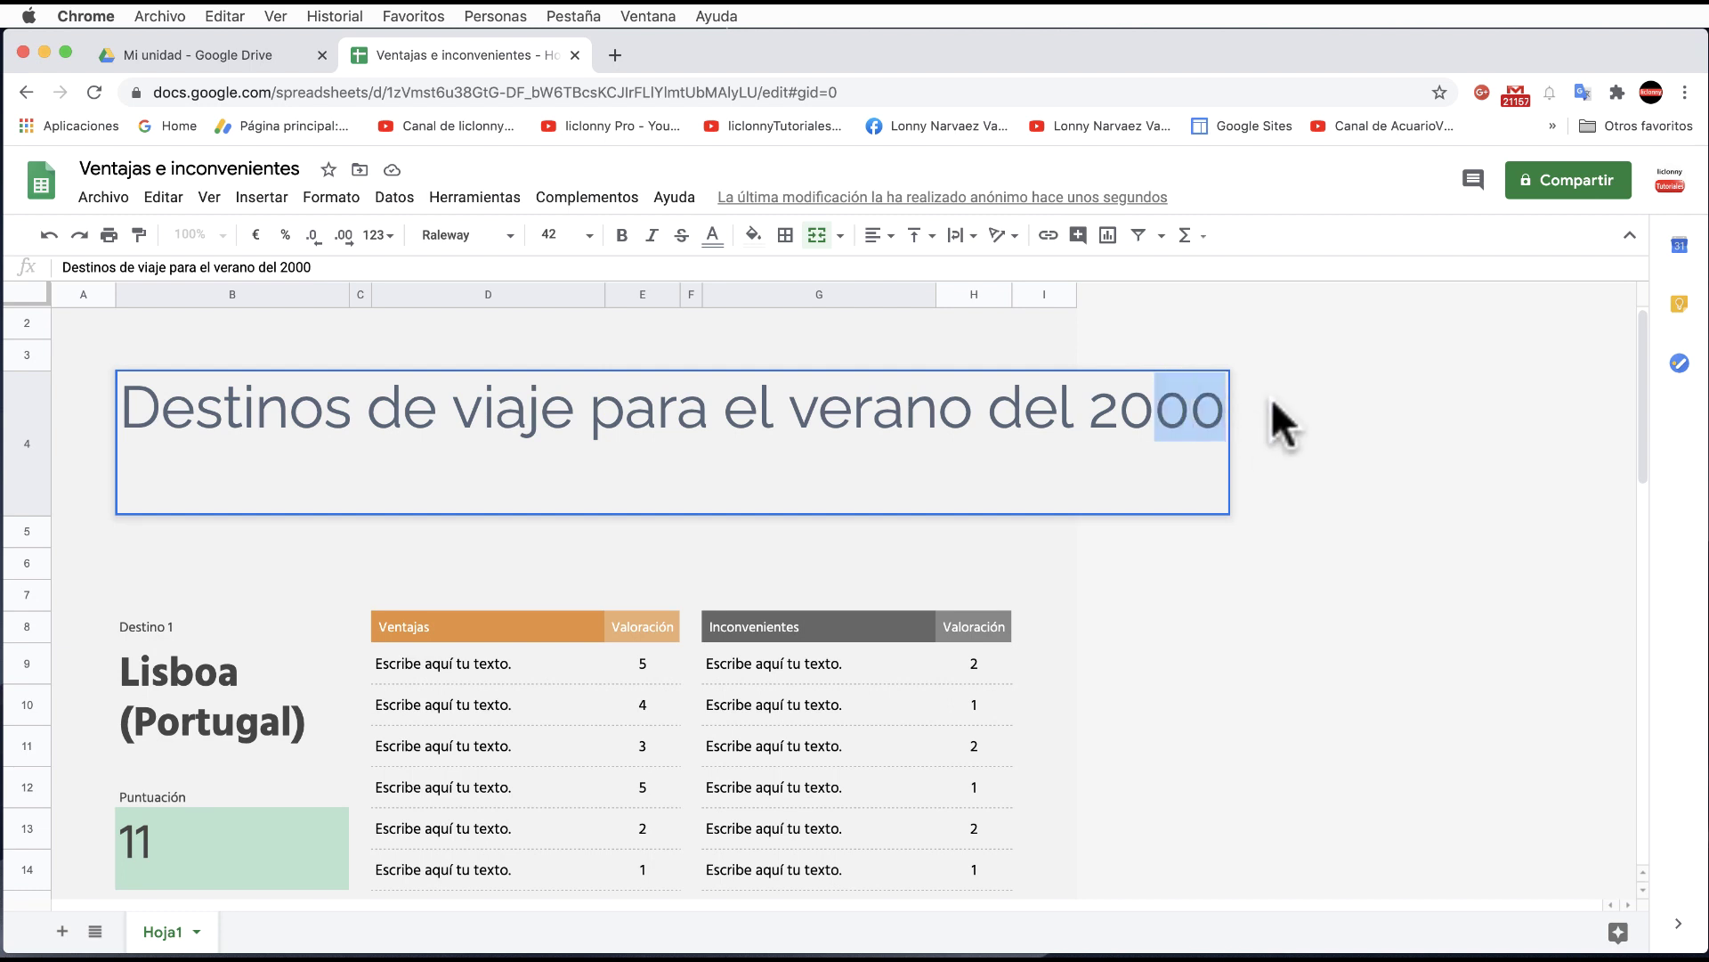
type("2")
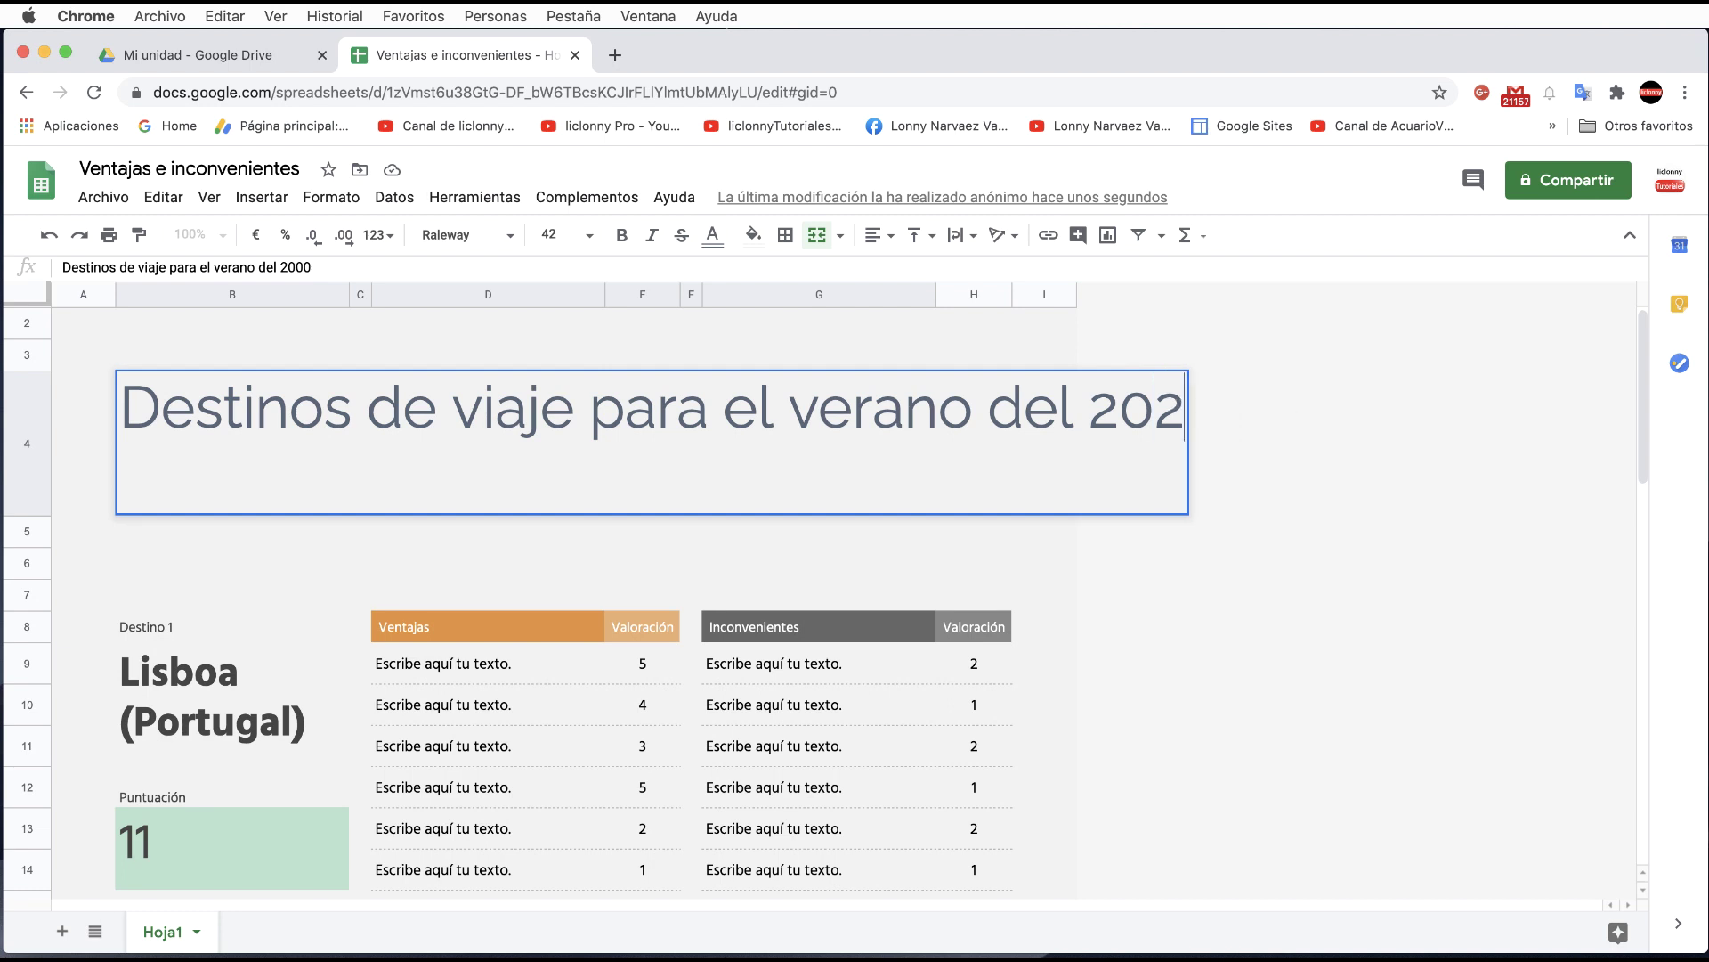
type("1")
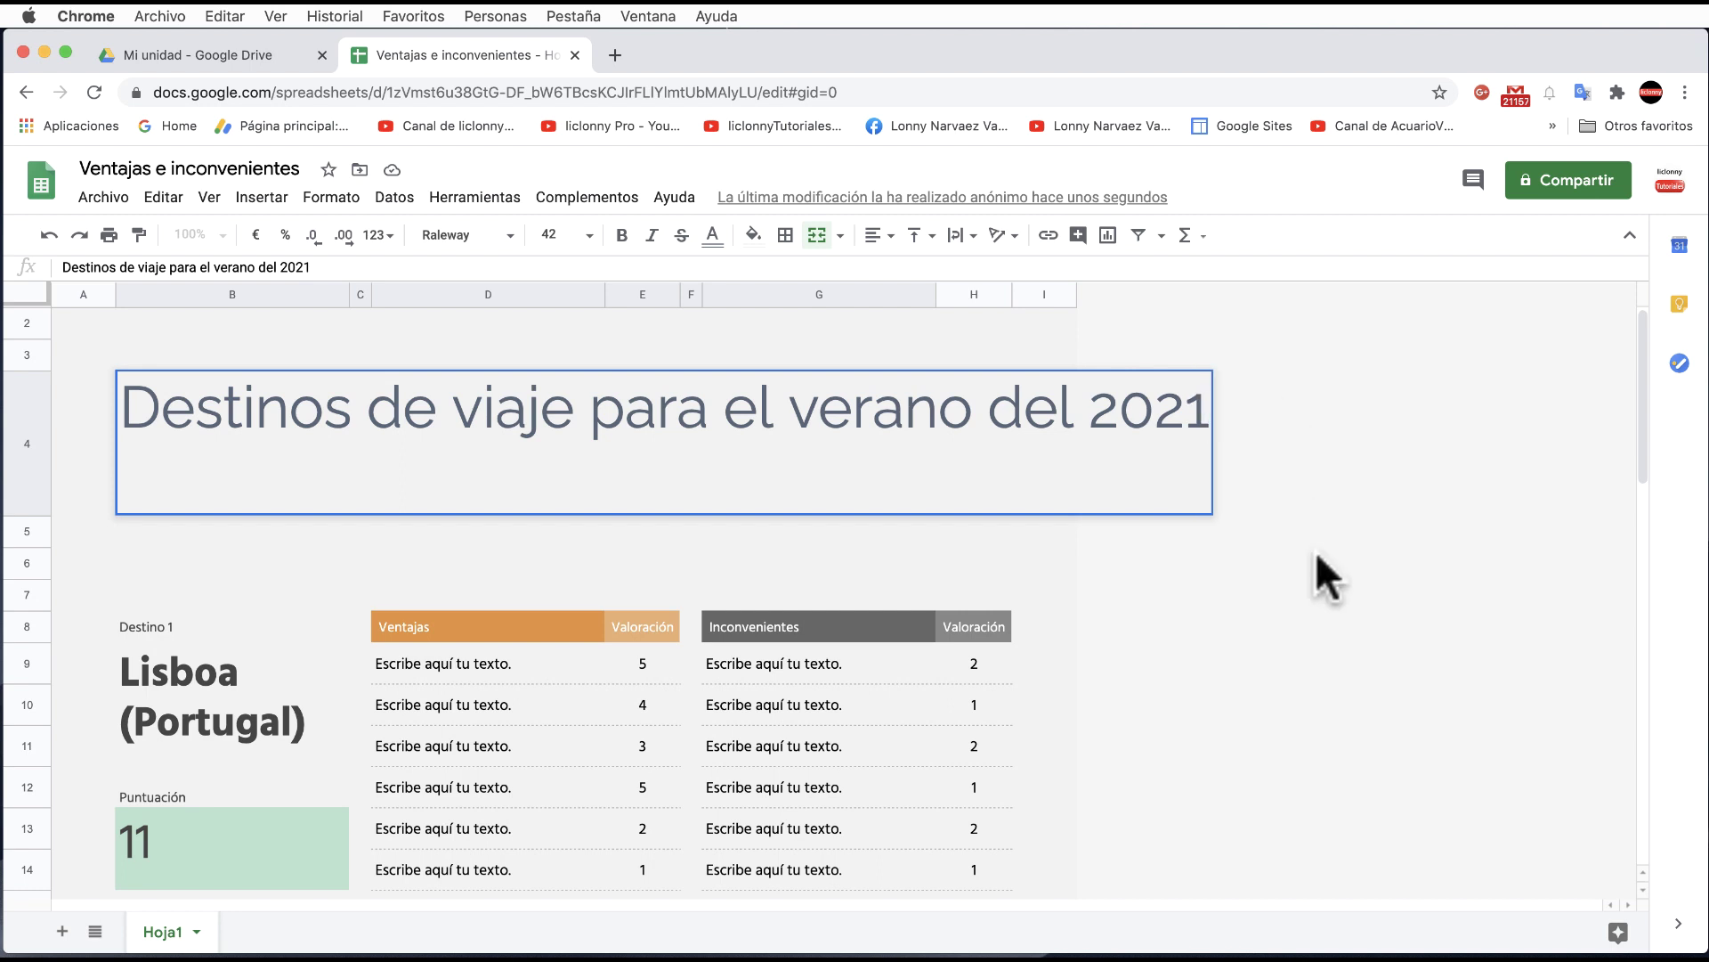
left_click(1246, 618)
- Rename Destino 1 from Lisboa (Portugal) to Mexico
scroll(1113, 668, "down", 3)
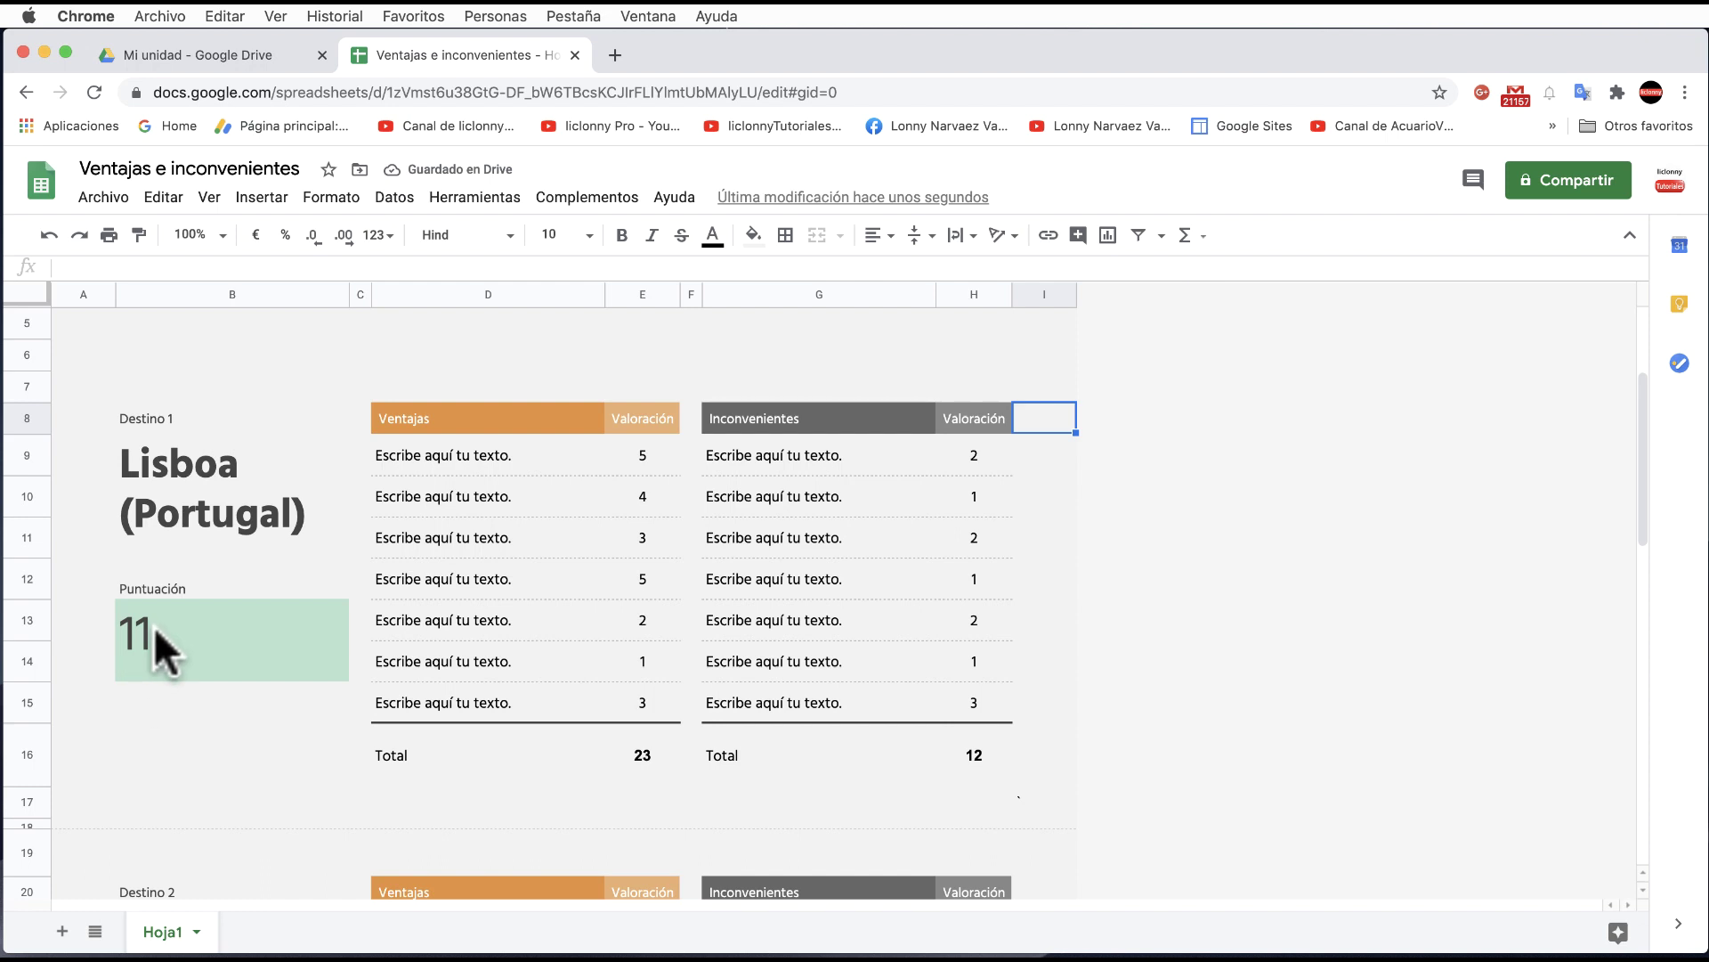
left_click(236, 464)
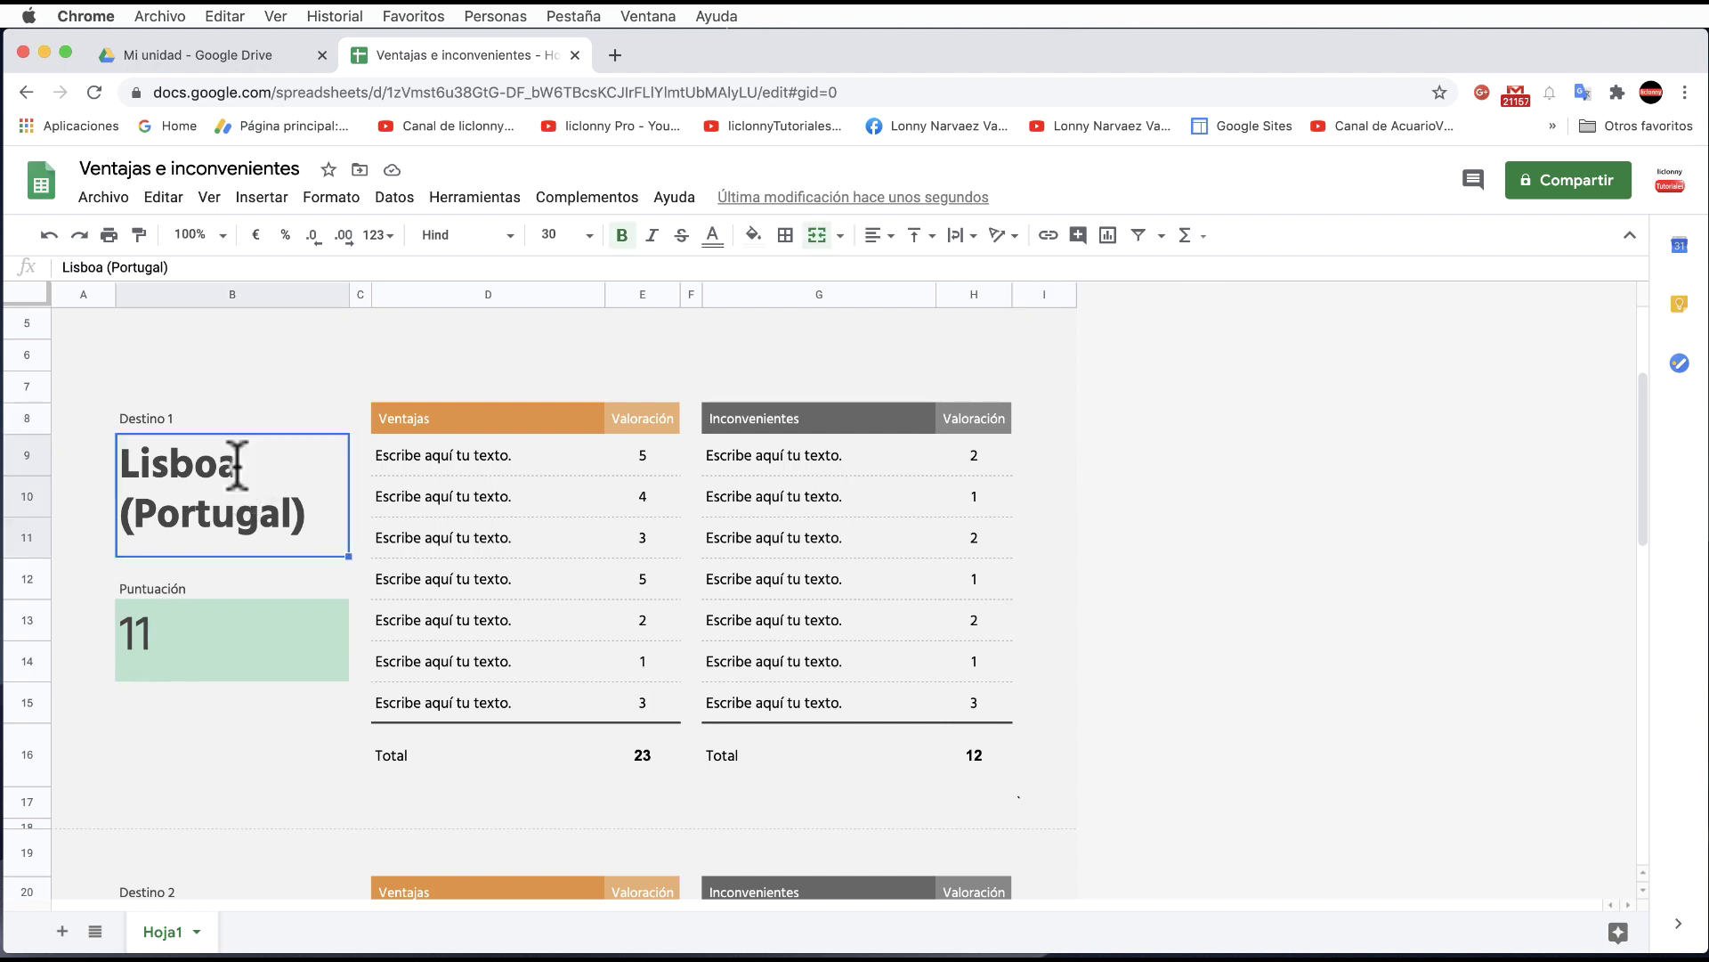
double_click(236, 463)
left_click_drag(238, 464, 123, 464)
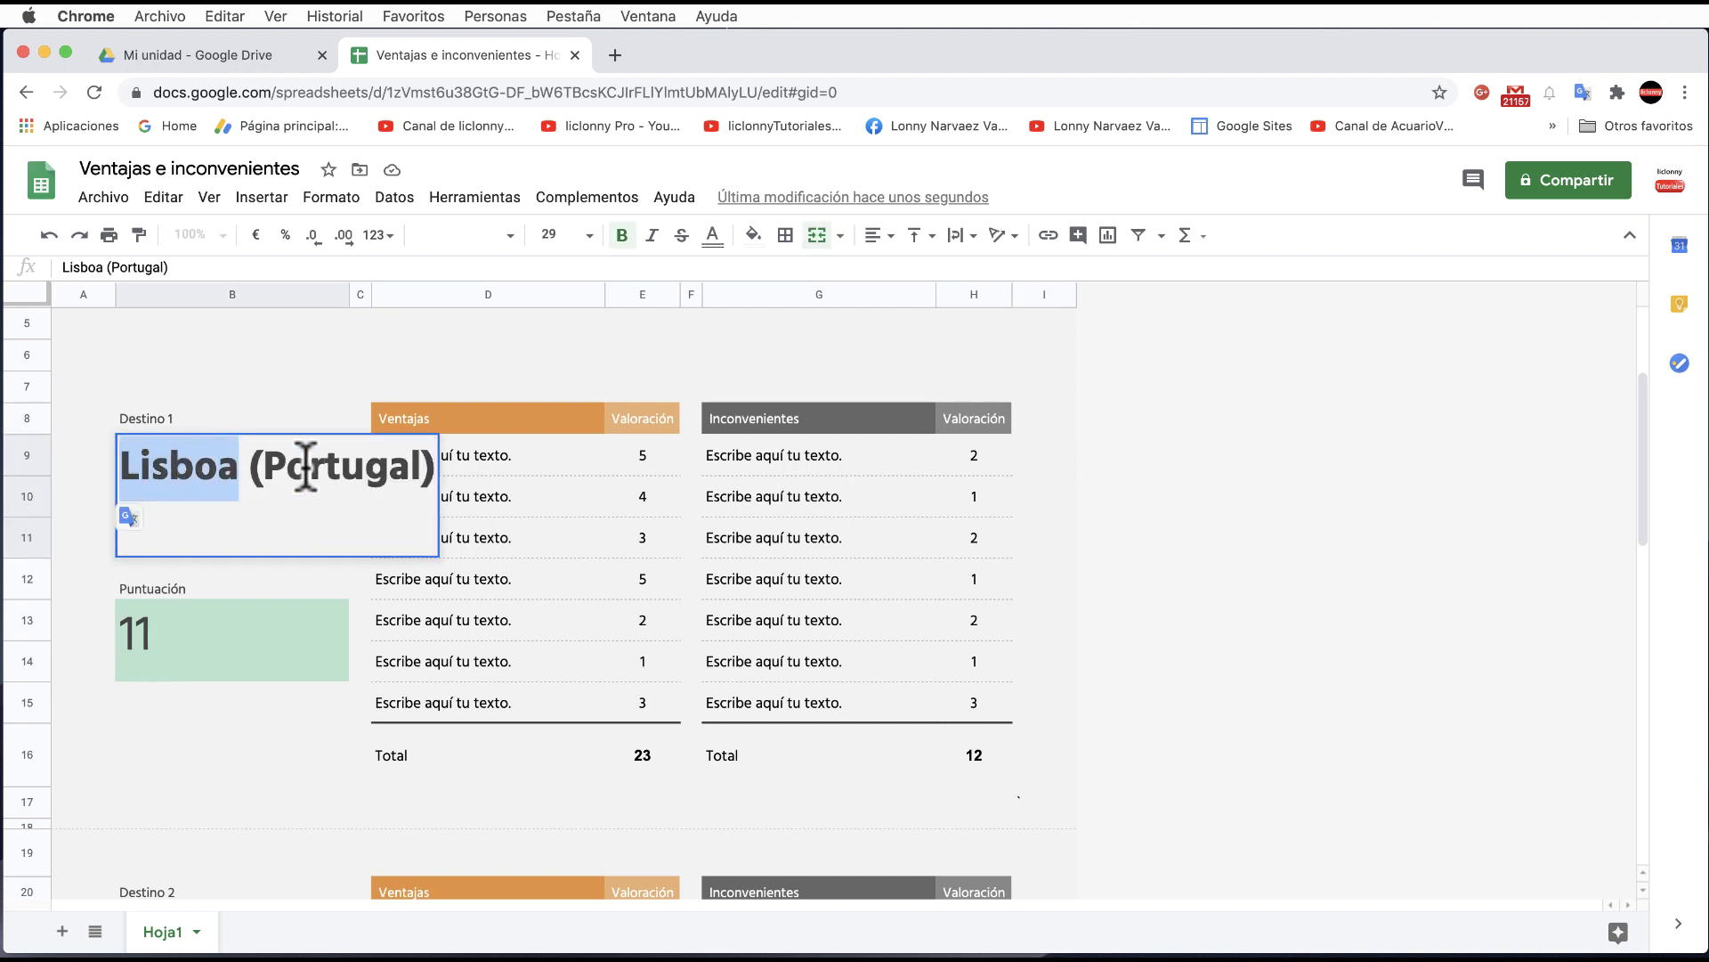
left_click(435, 462)
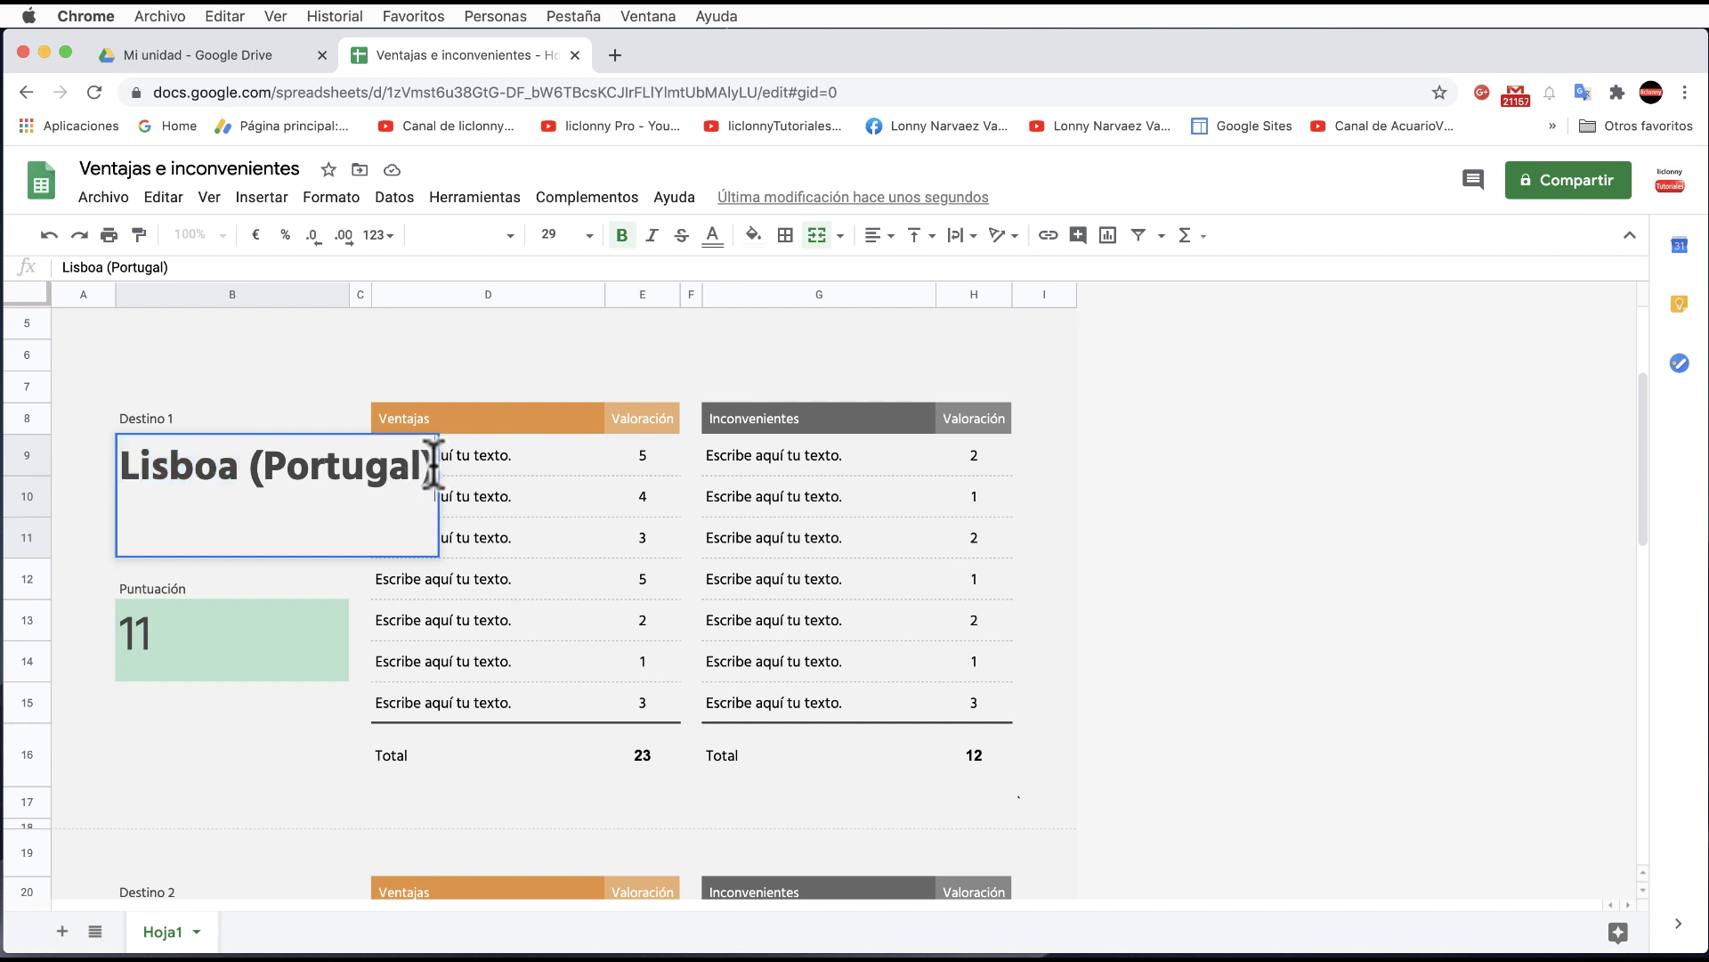
left_click_drag(434, 463, 123, 464)
type("M")
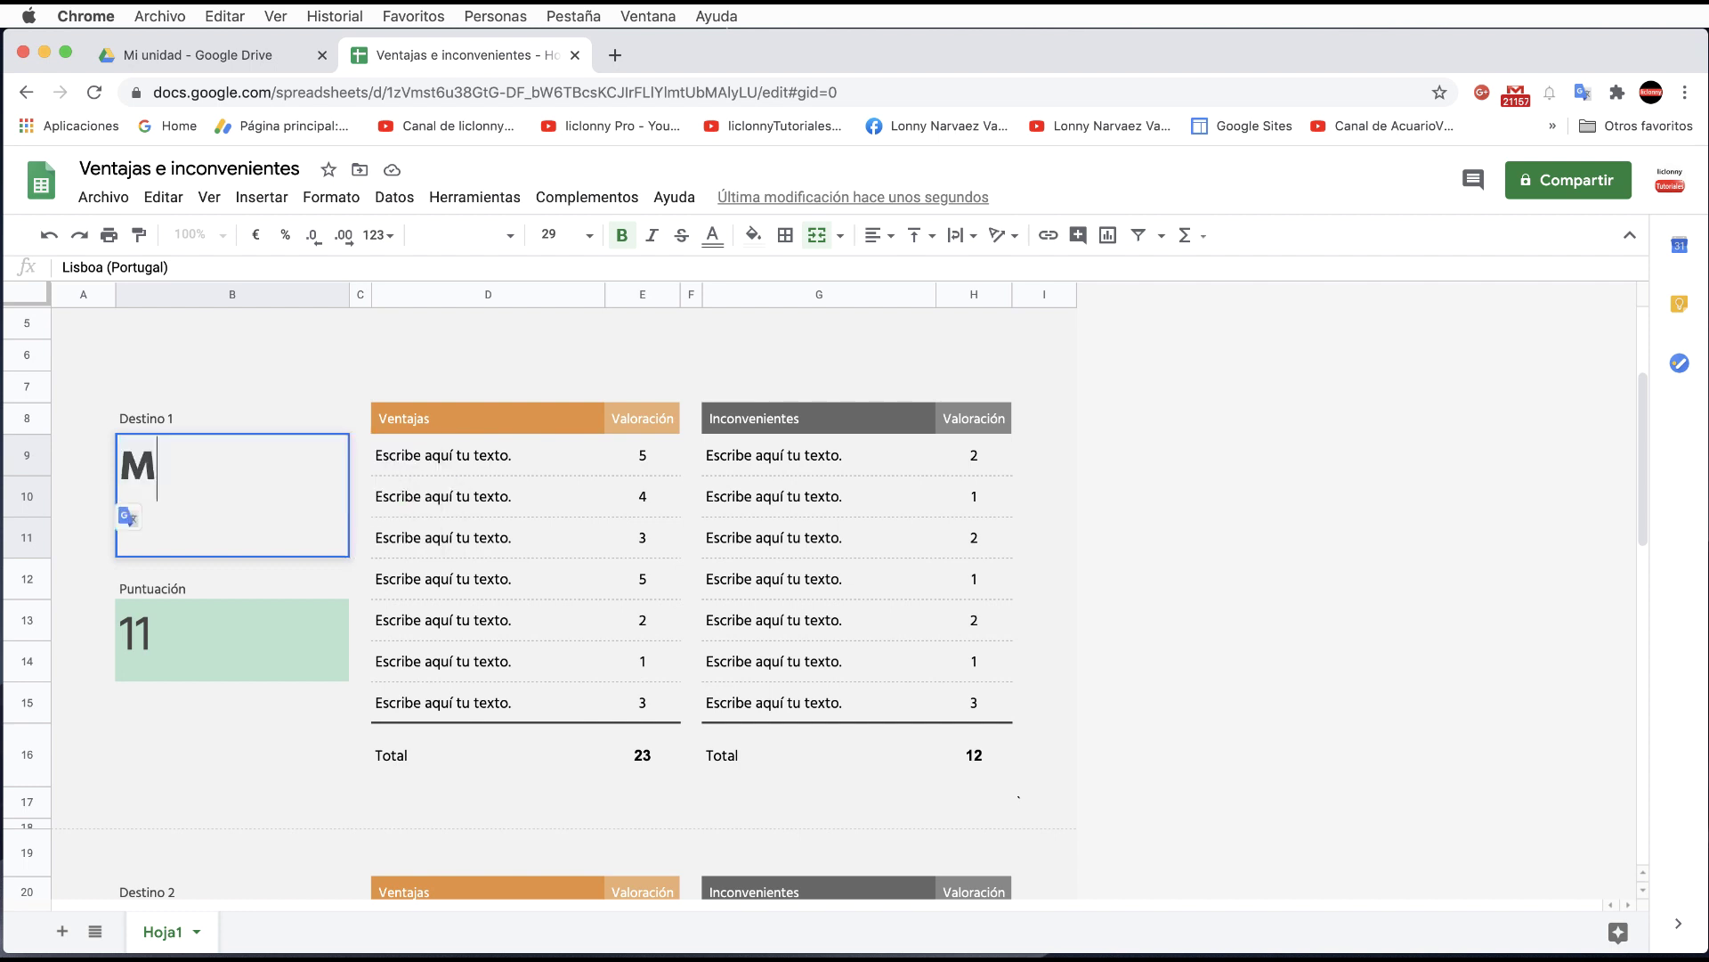
type("exic")
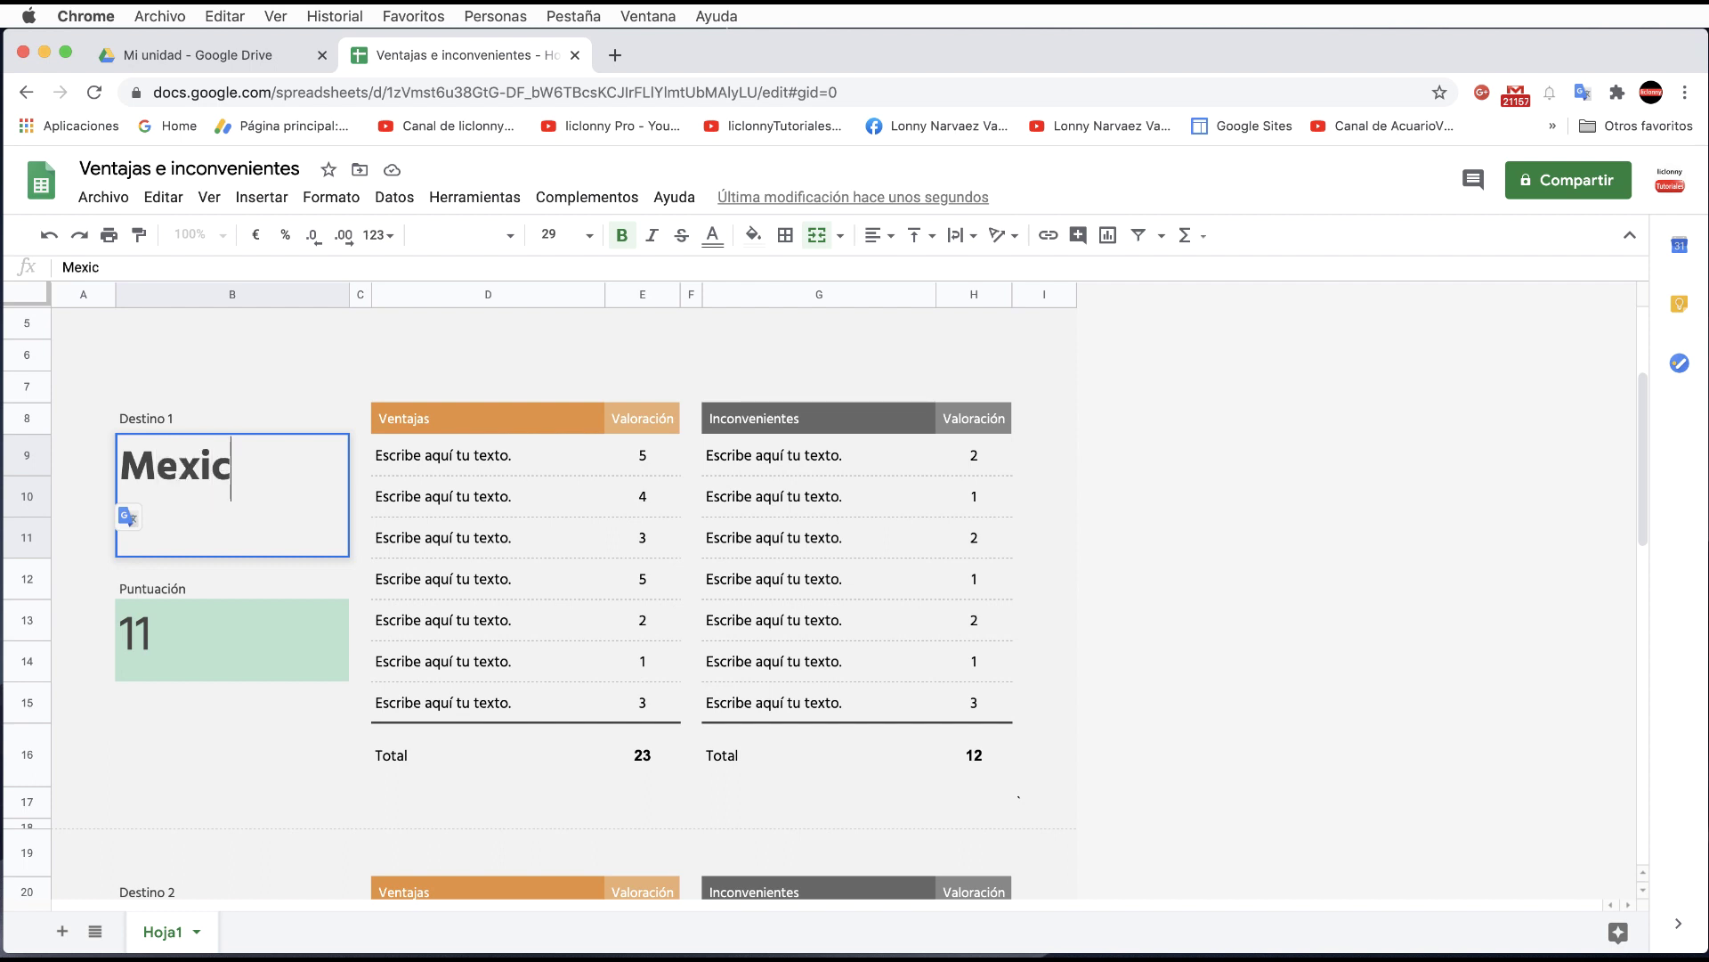
type("o")
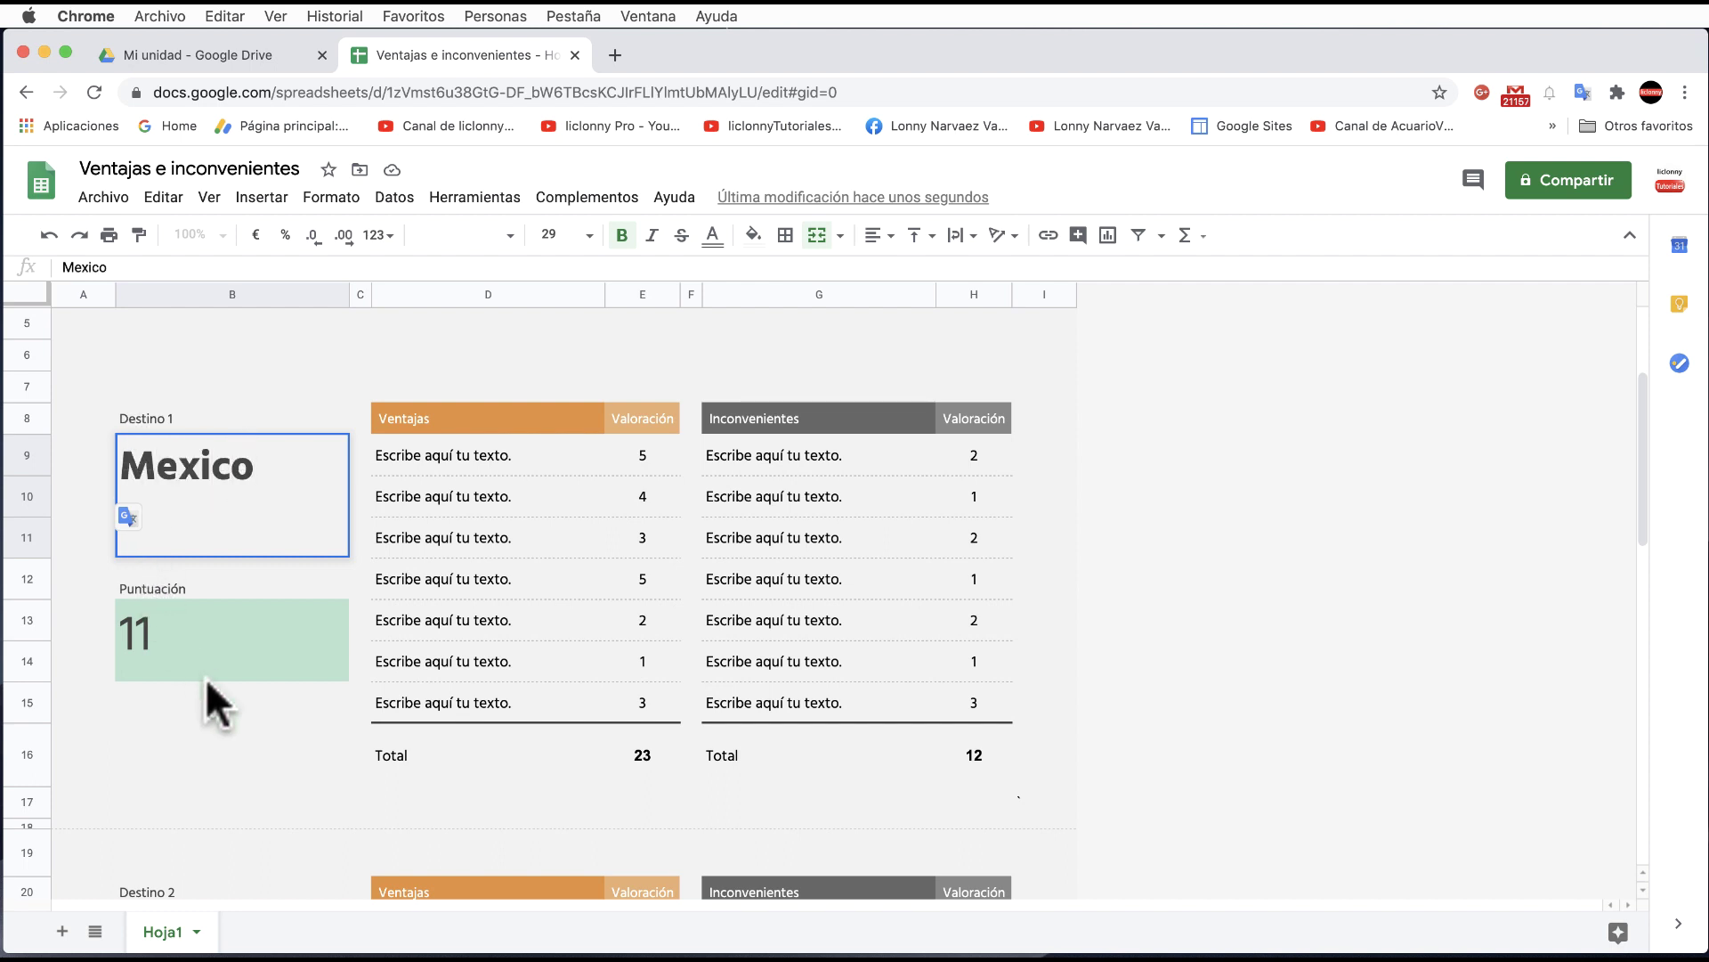
left_click(467, 523)
- Enter clima as the first advantage in D9 and change its rating from 5 to 4
left_click(469, 438)
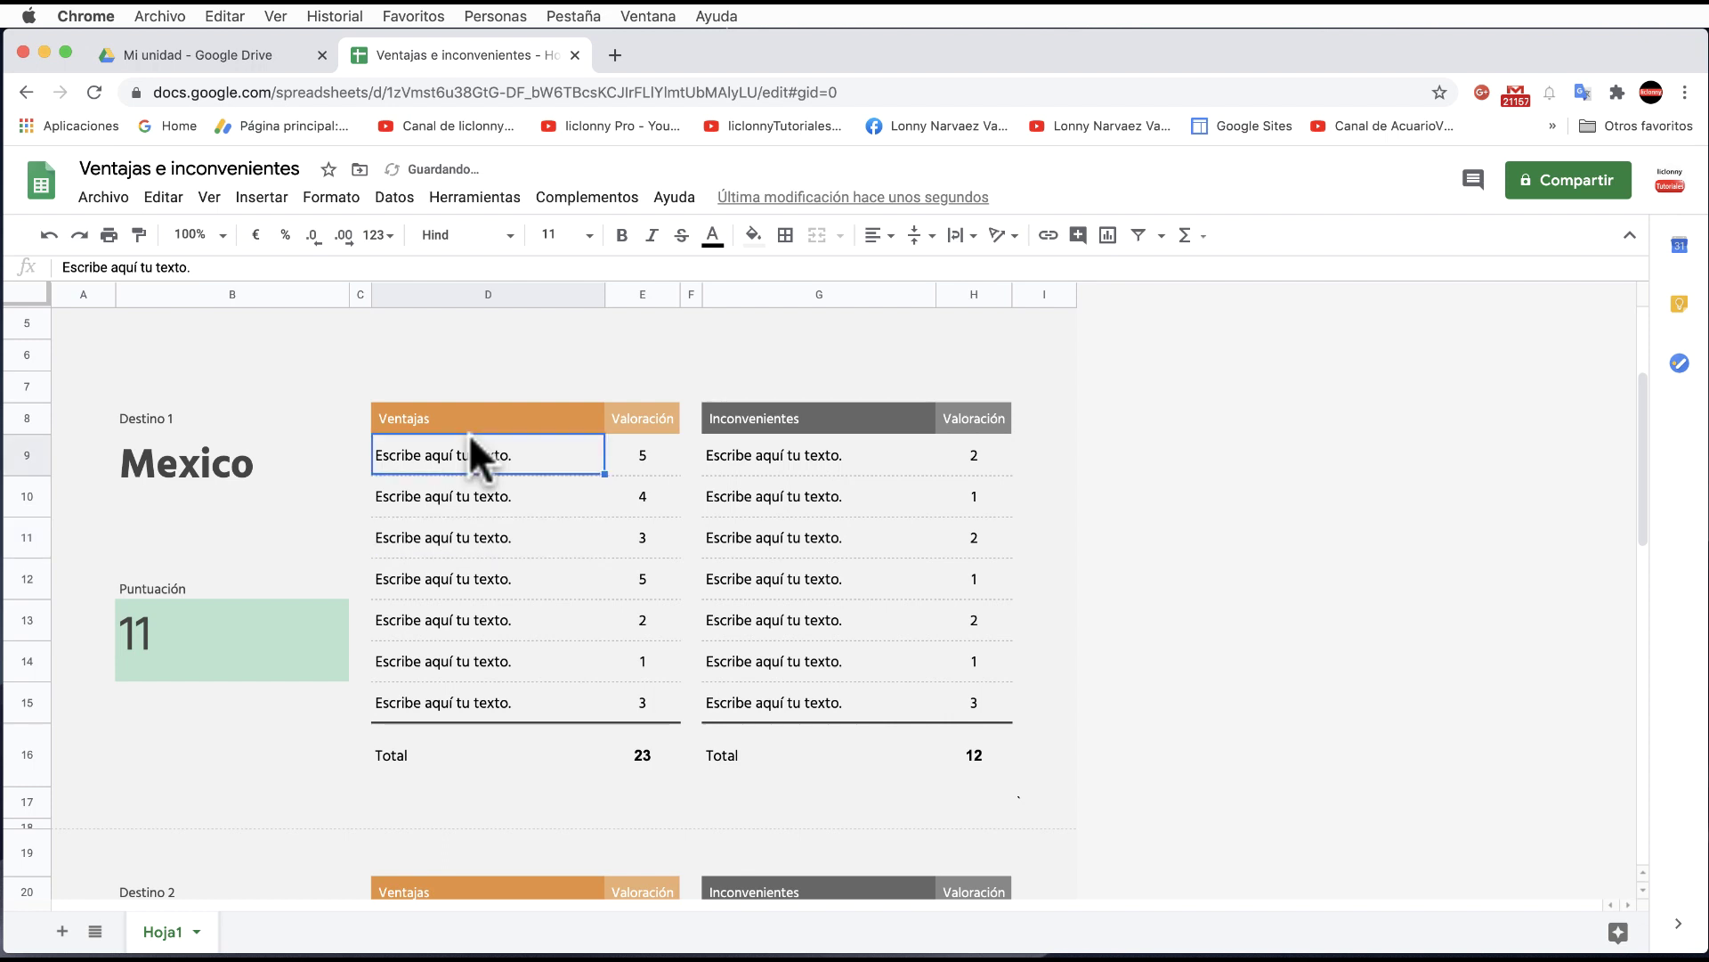
double_click(451, 457)
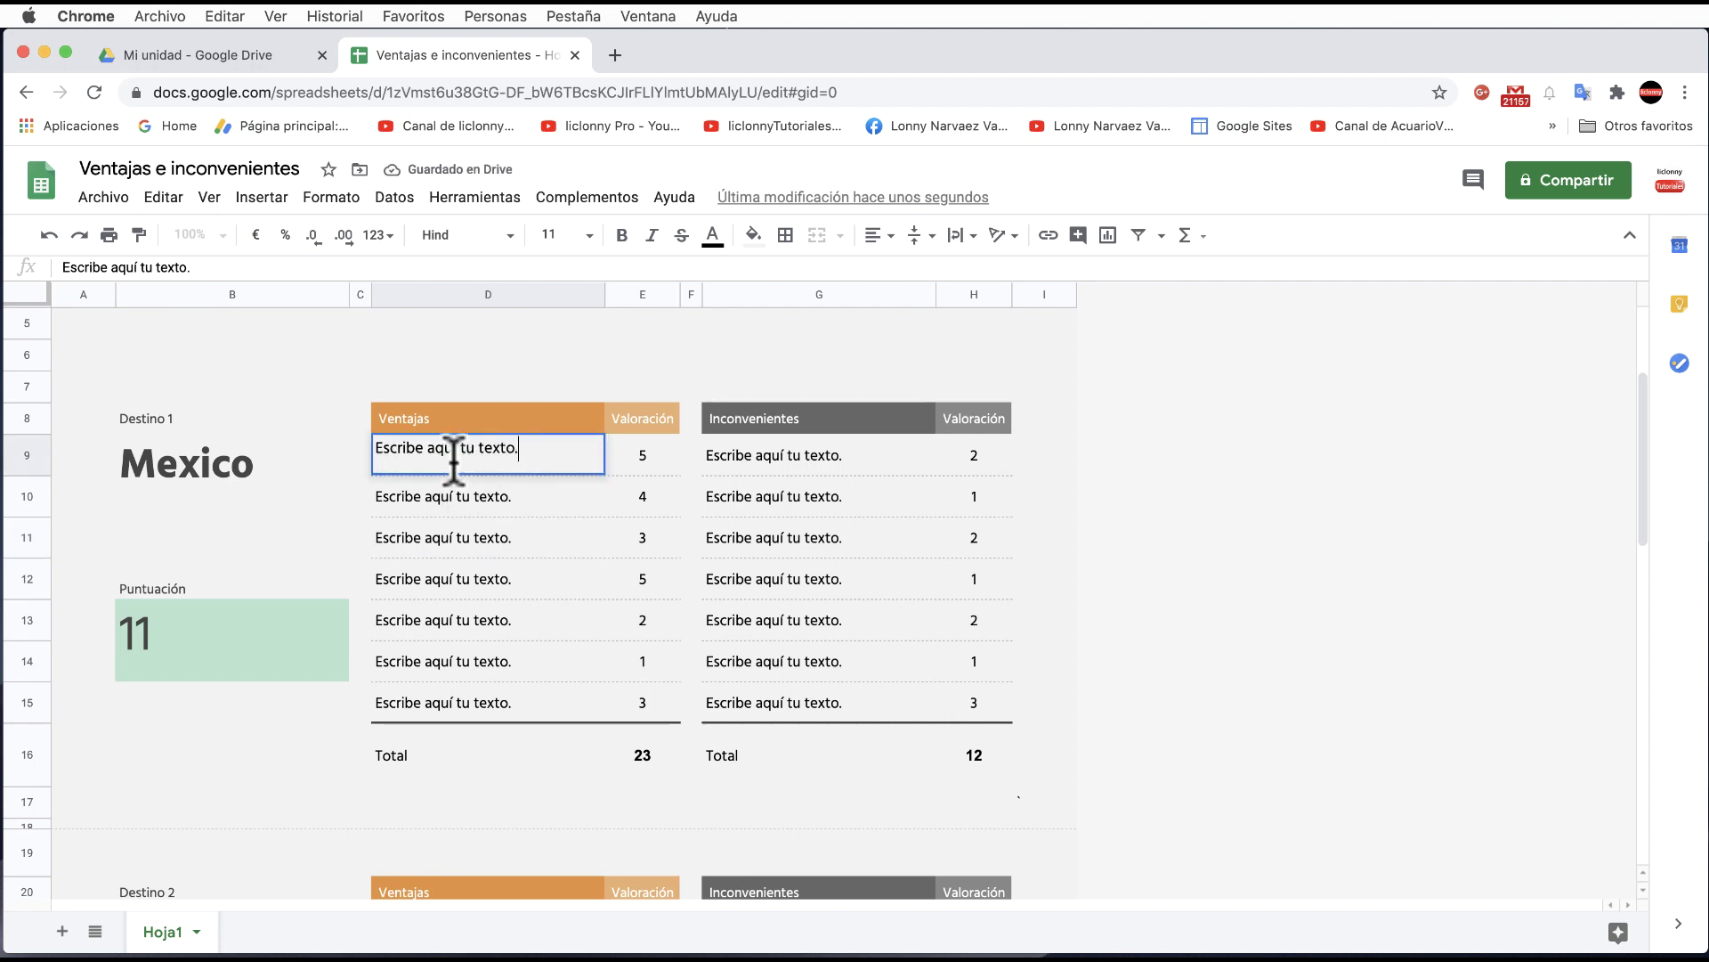
left_click_drag(531, 446, 308, 450)
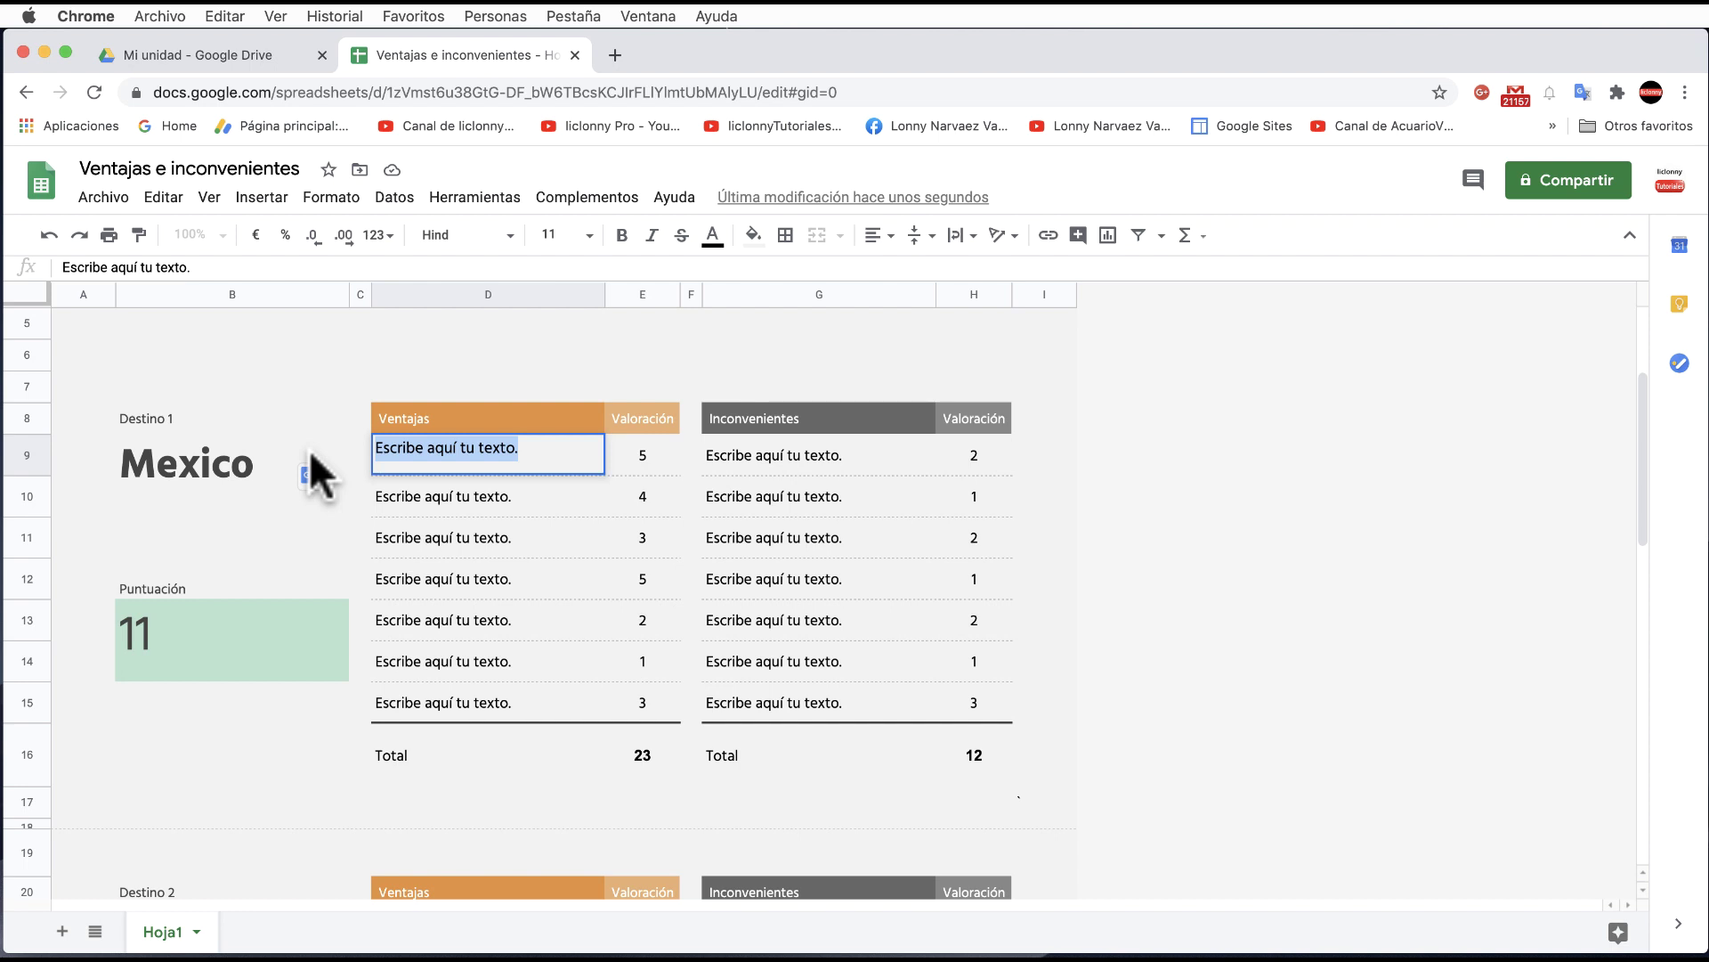
type("clima")
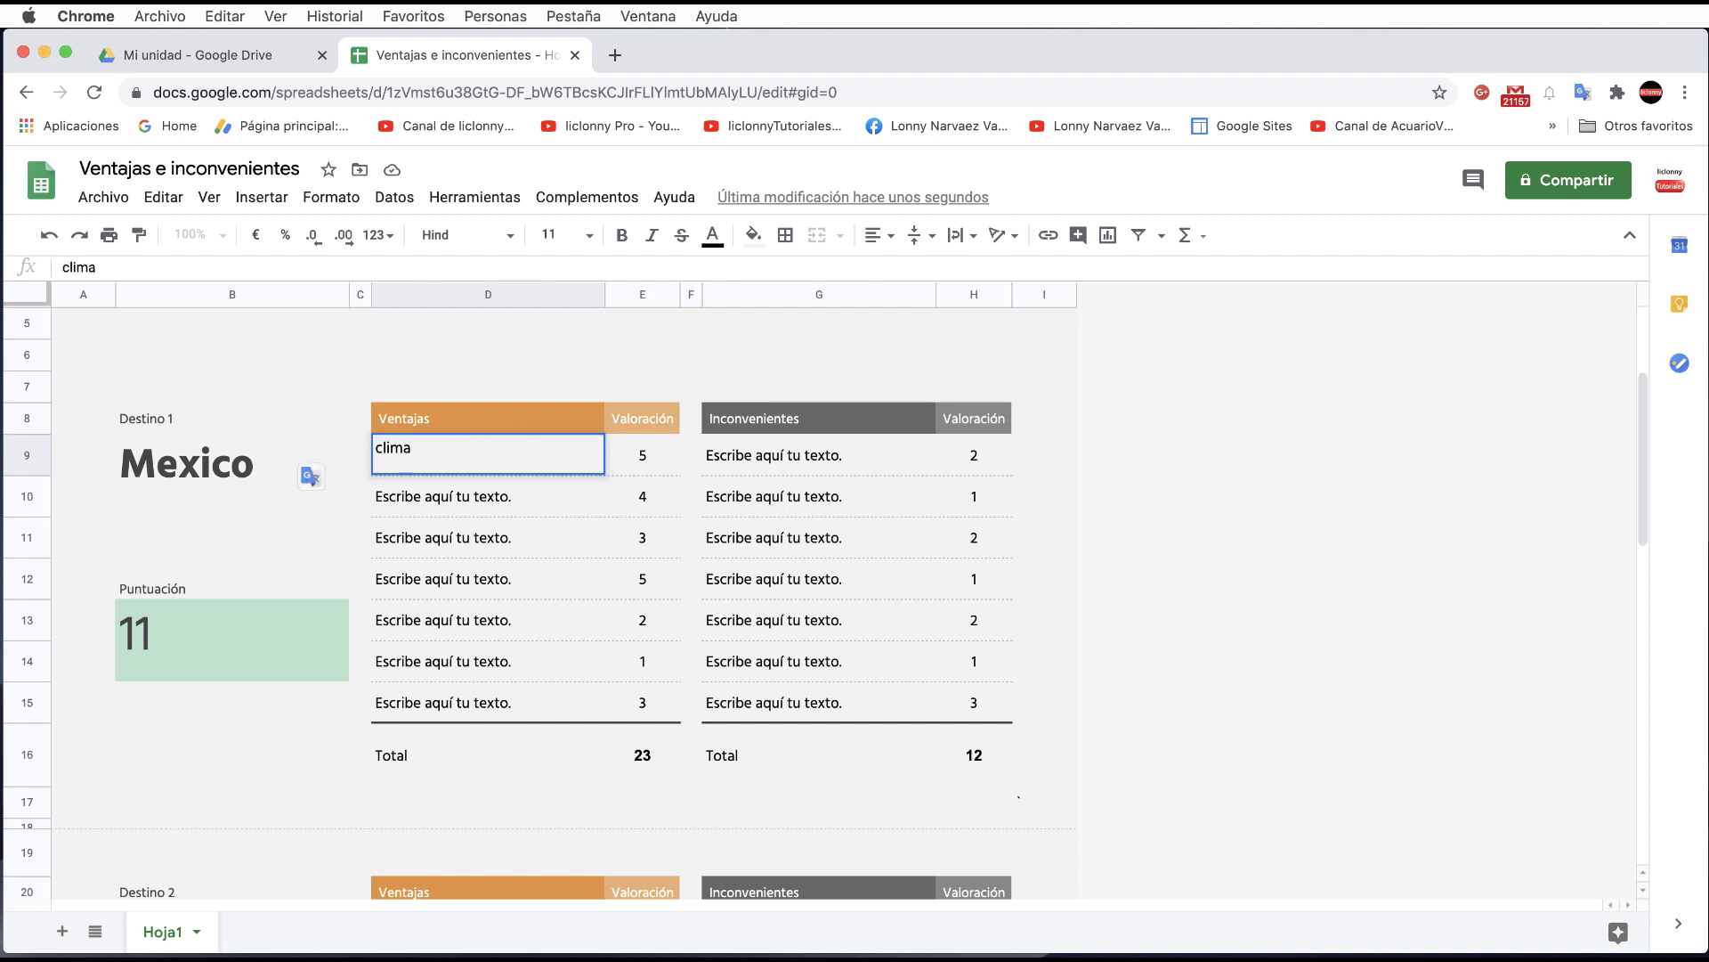
left_click(636, 453)
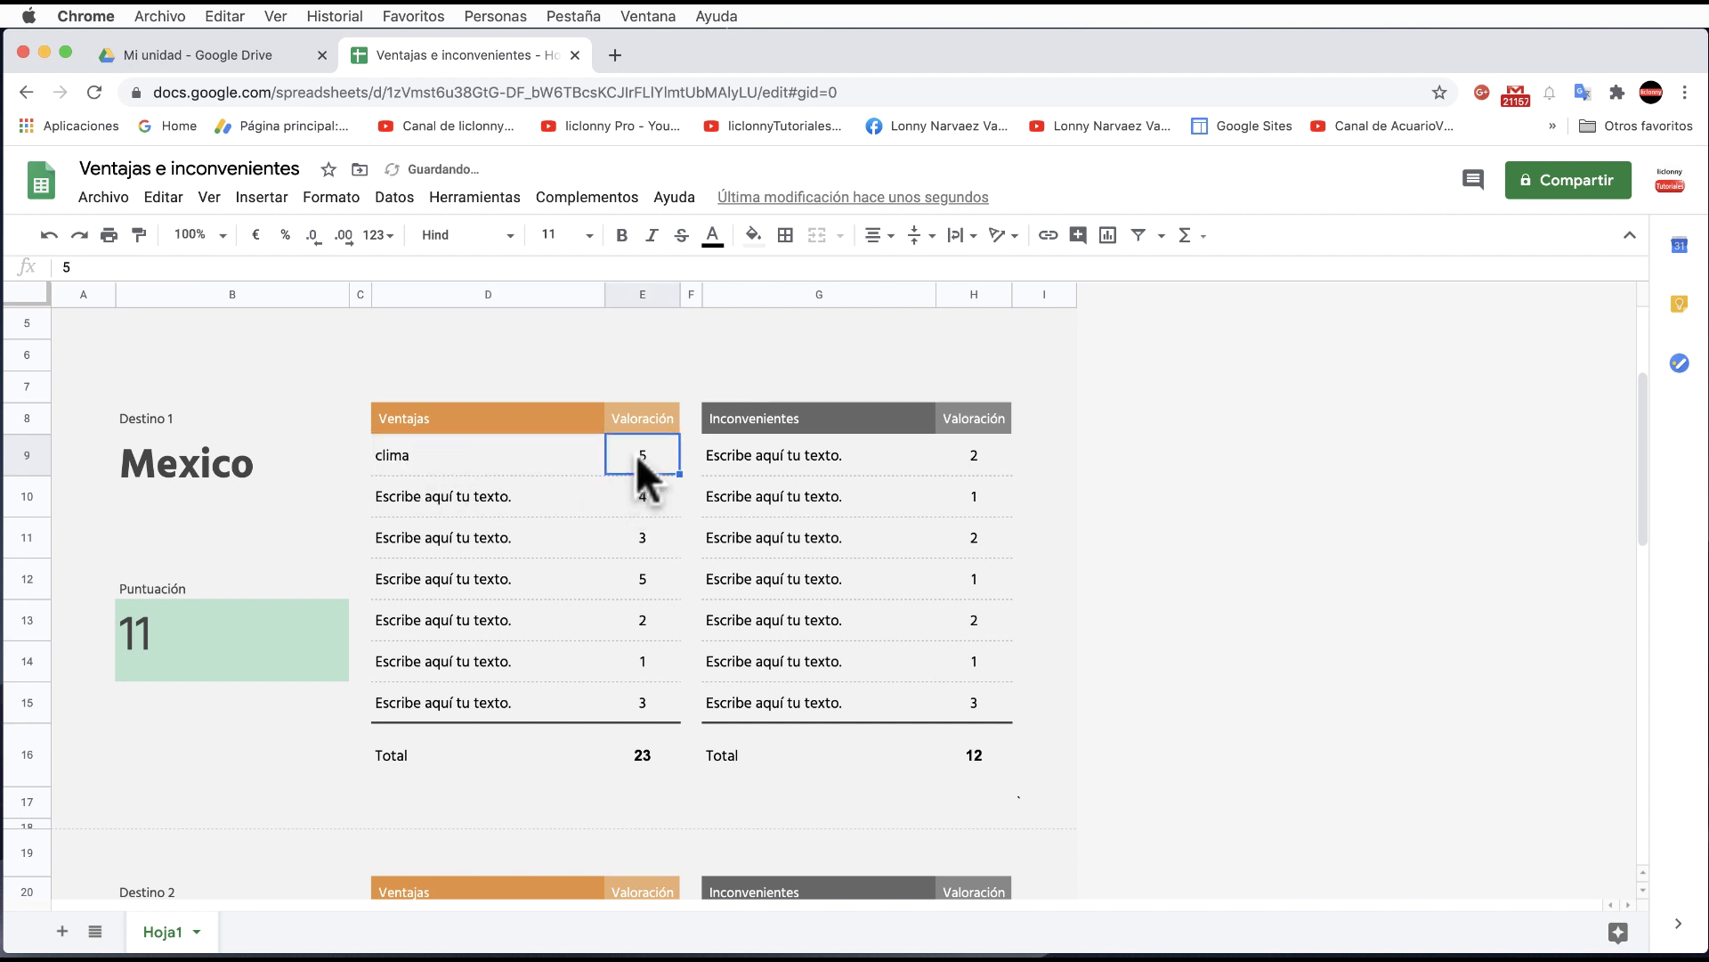
double_click(639, 454)
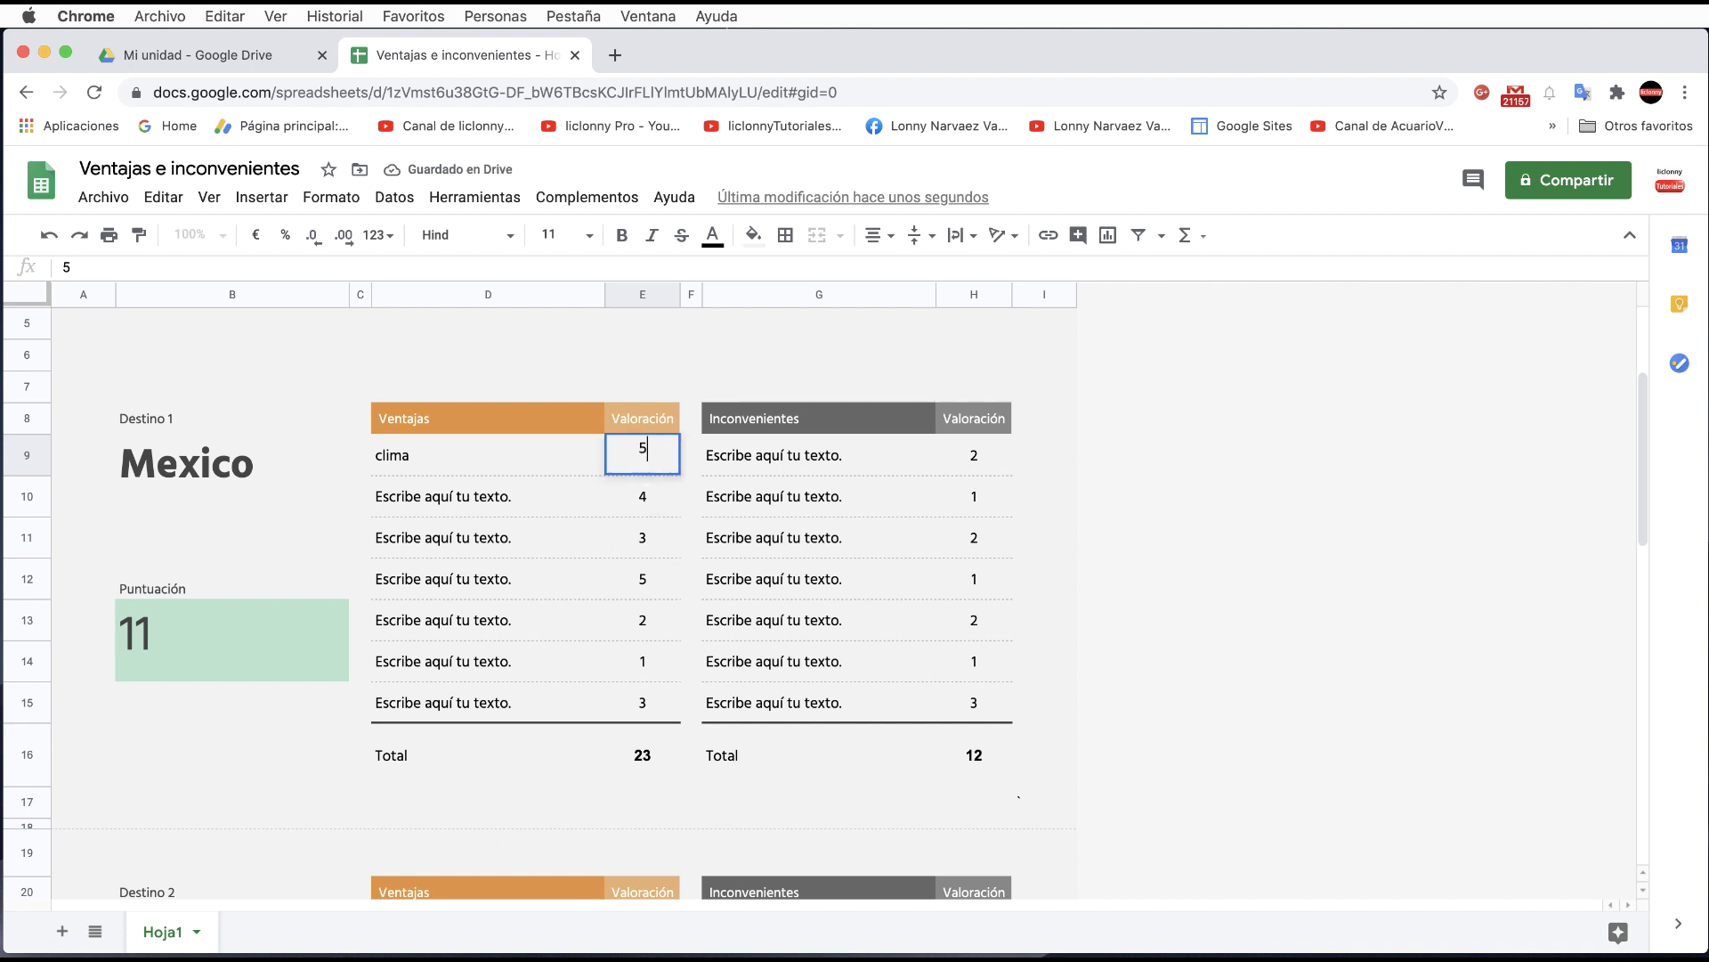
key("BackSpace")
type("4")
key("Return")
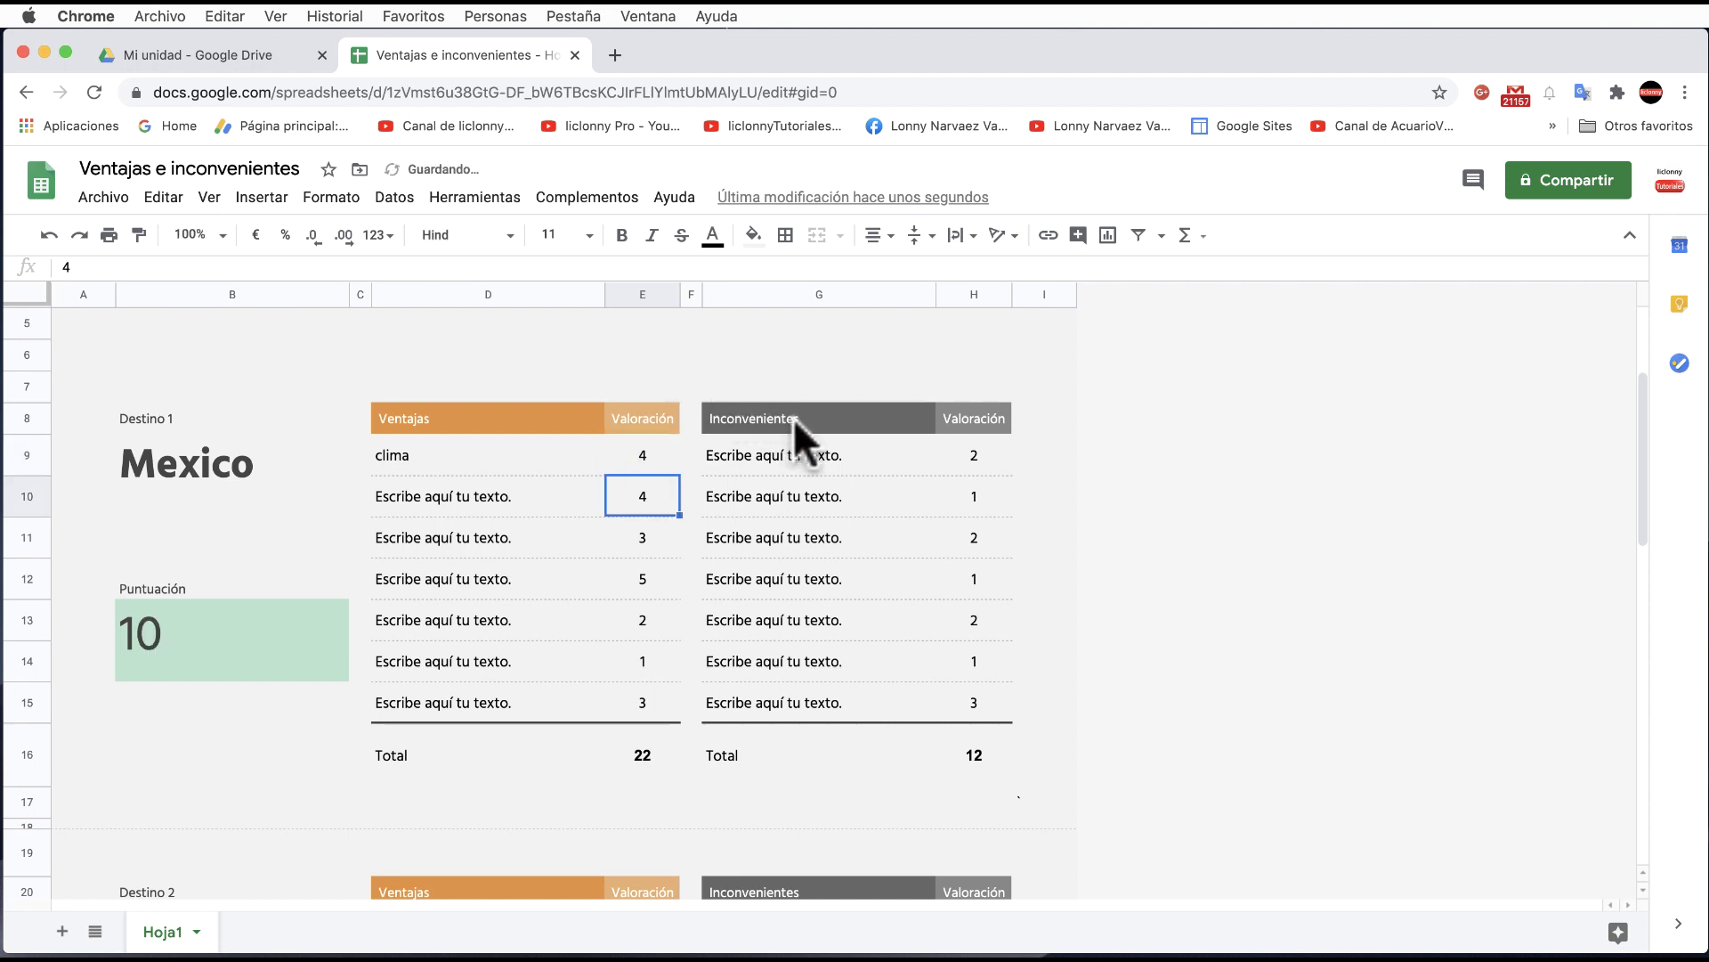
- Enter Altura as the first disadvantage in G9 with a rating of 4 in H9
double_click(804, 456)
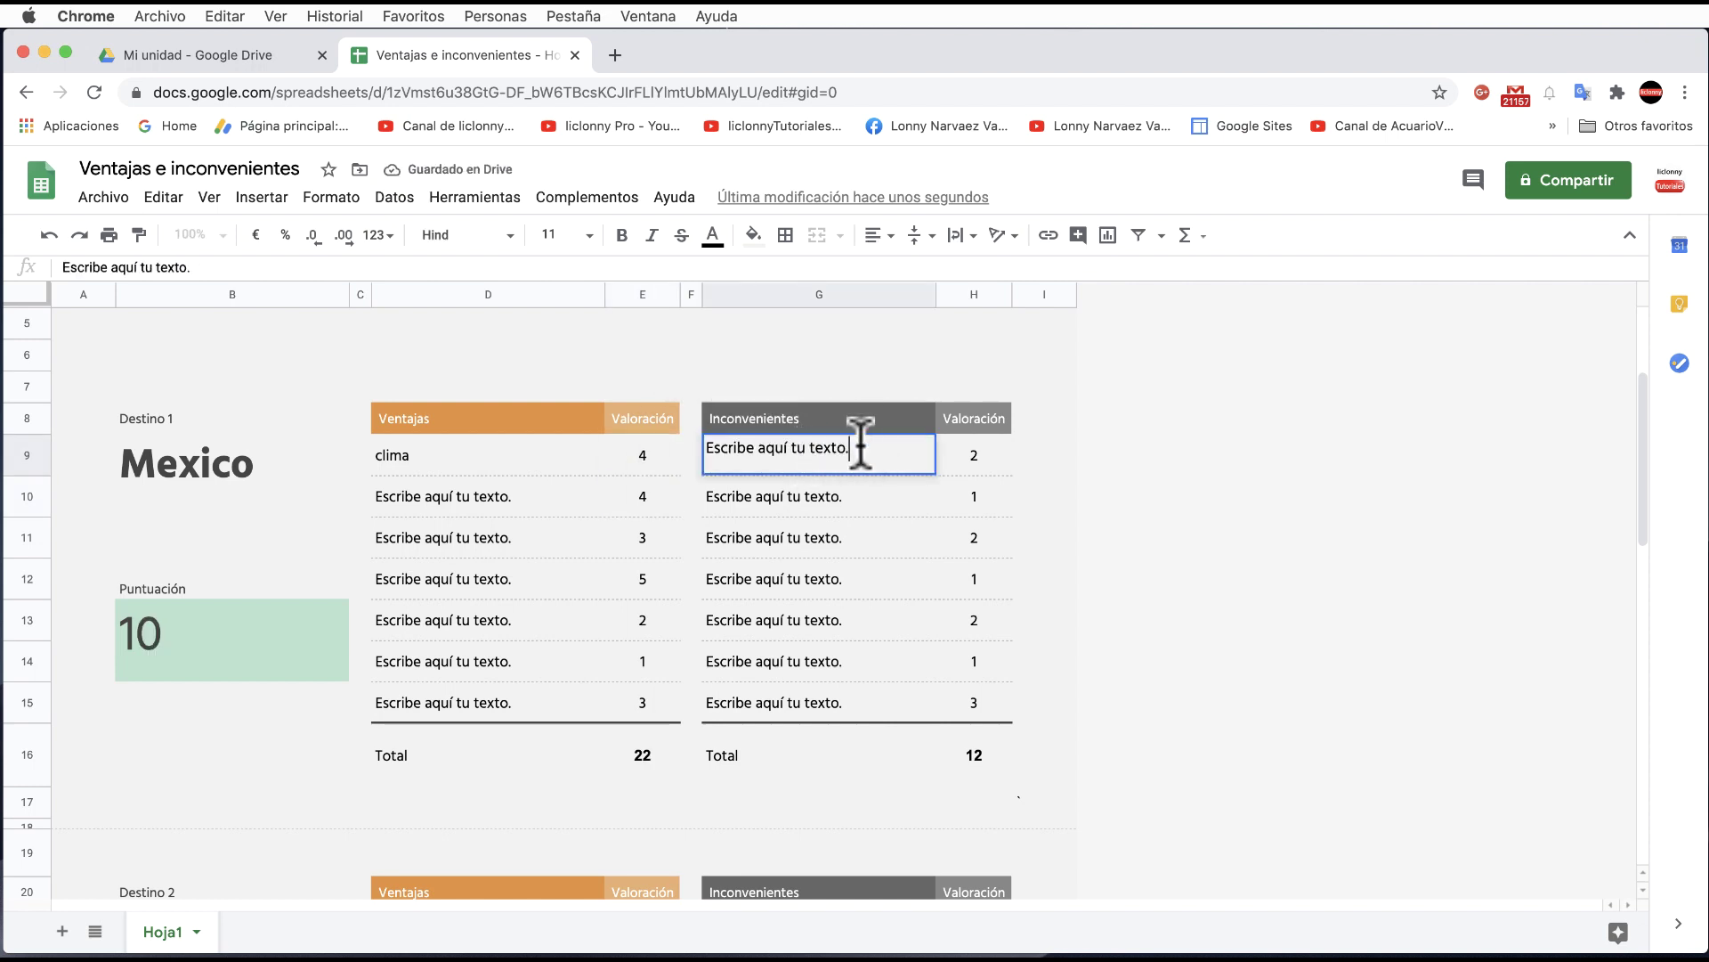
left_click_drag(853, 447, 649, 462)
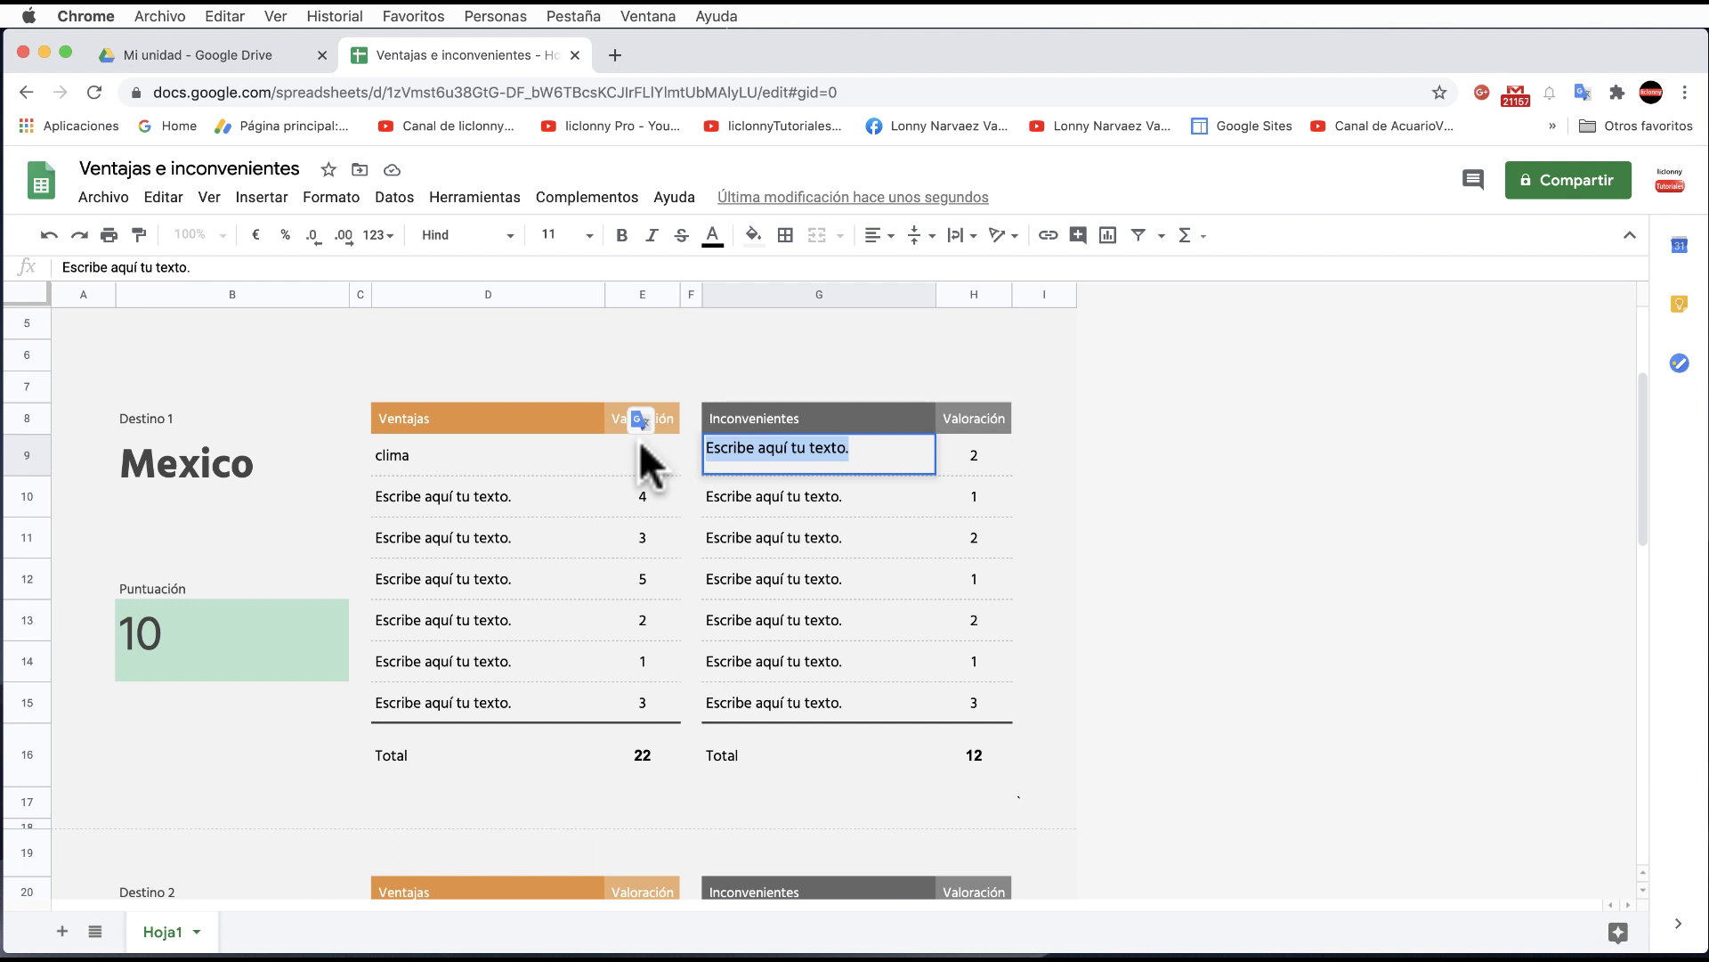
type("Altu")
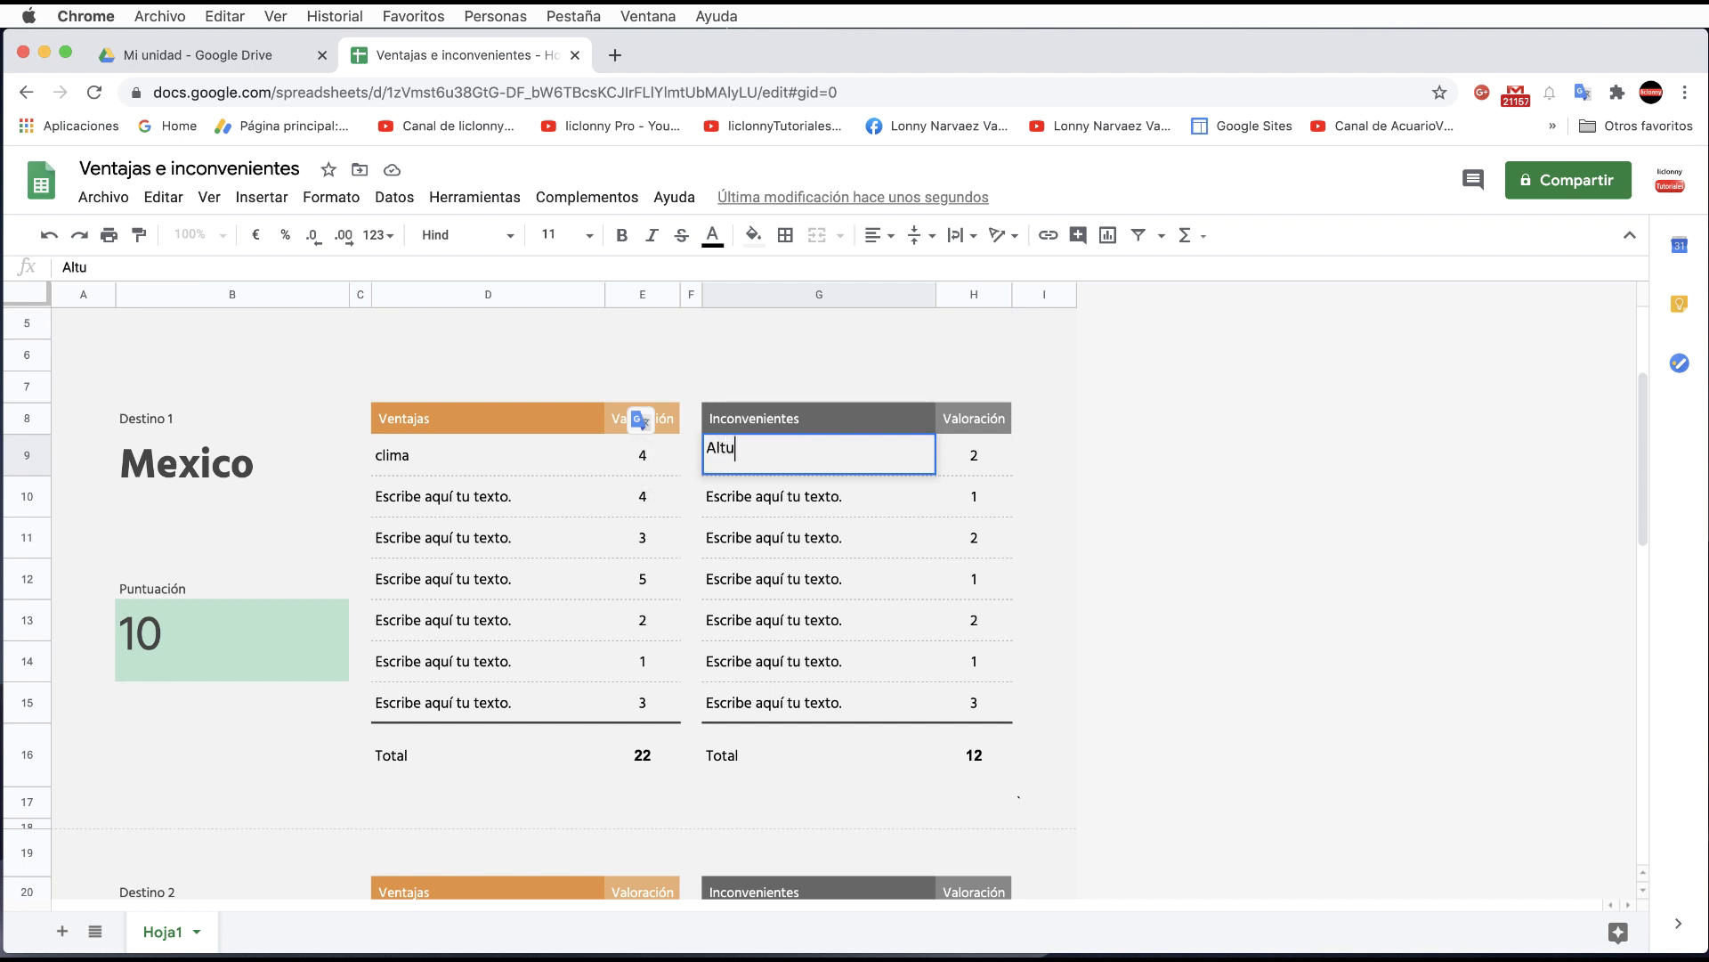
type("ra")
left_click(971, 452)
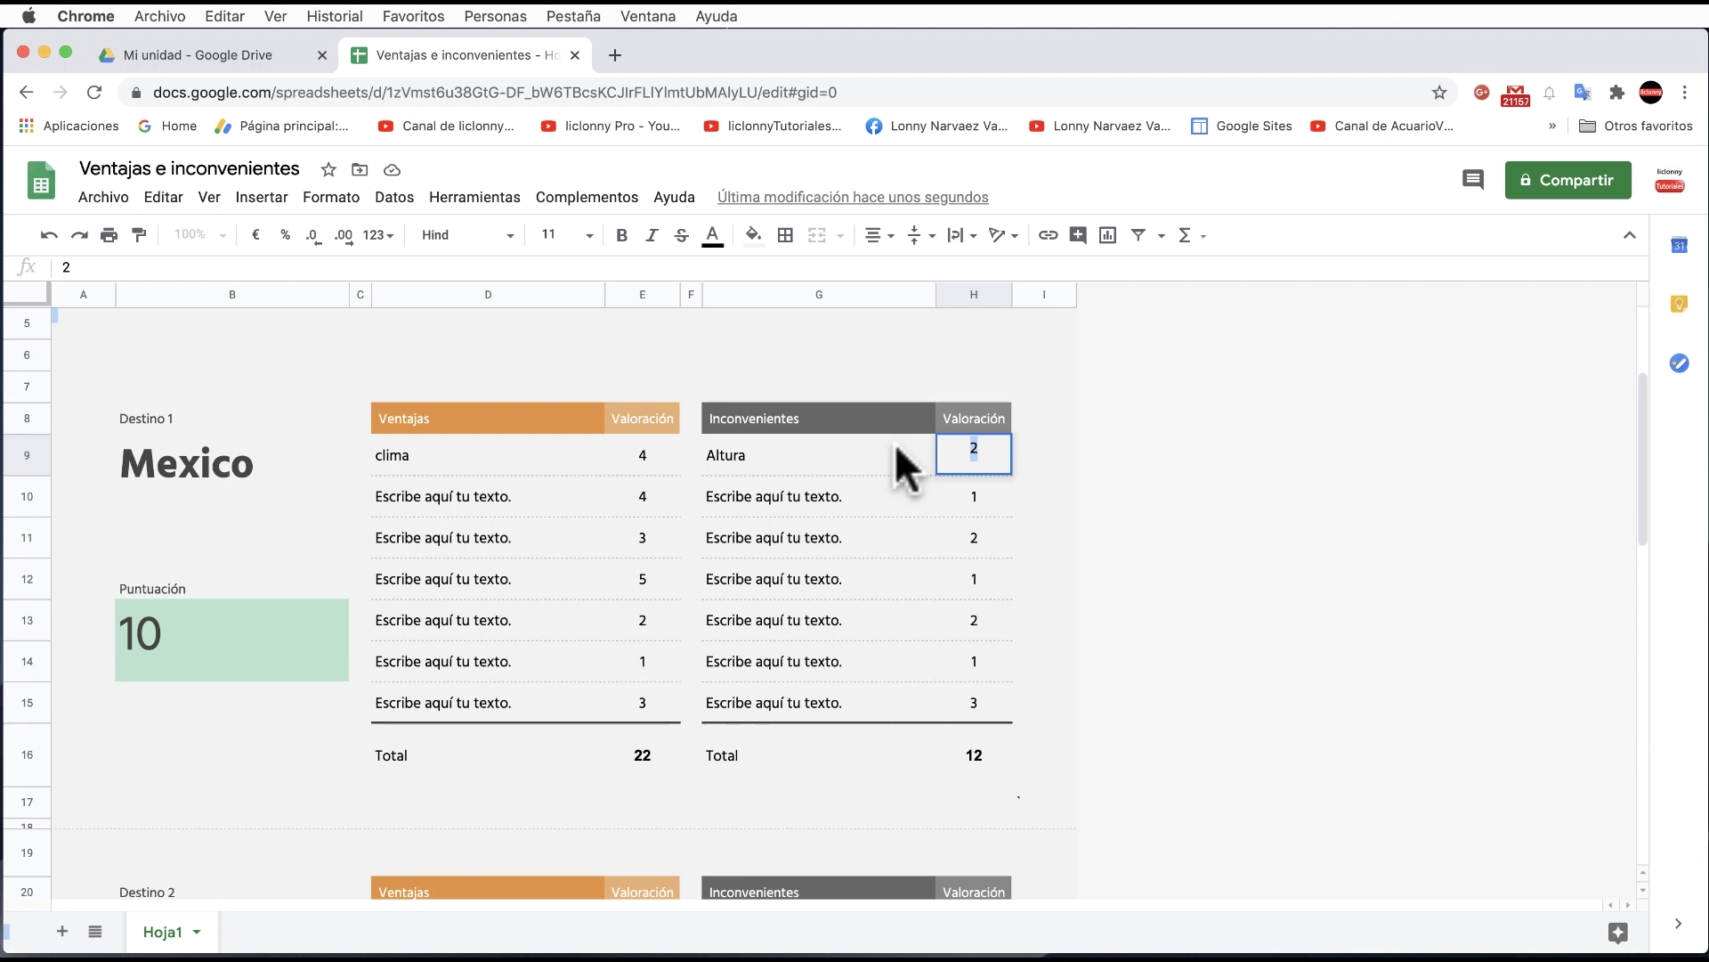
left_click(974, 449)
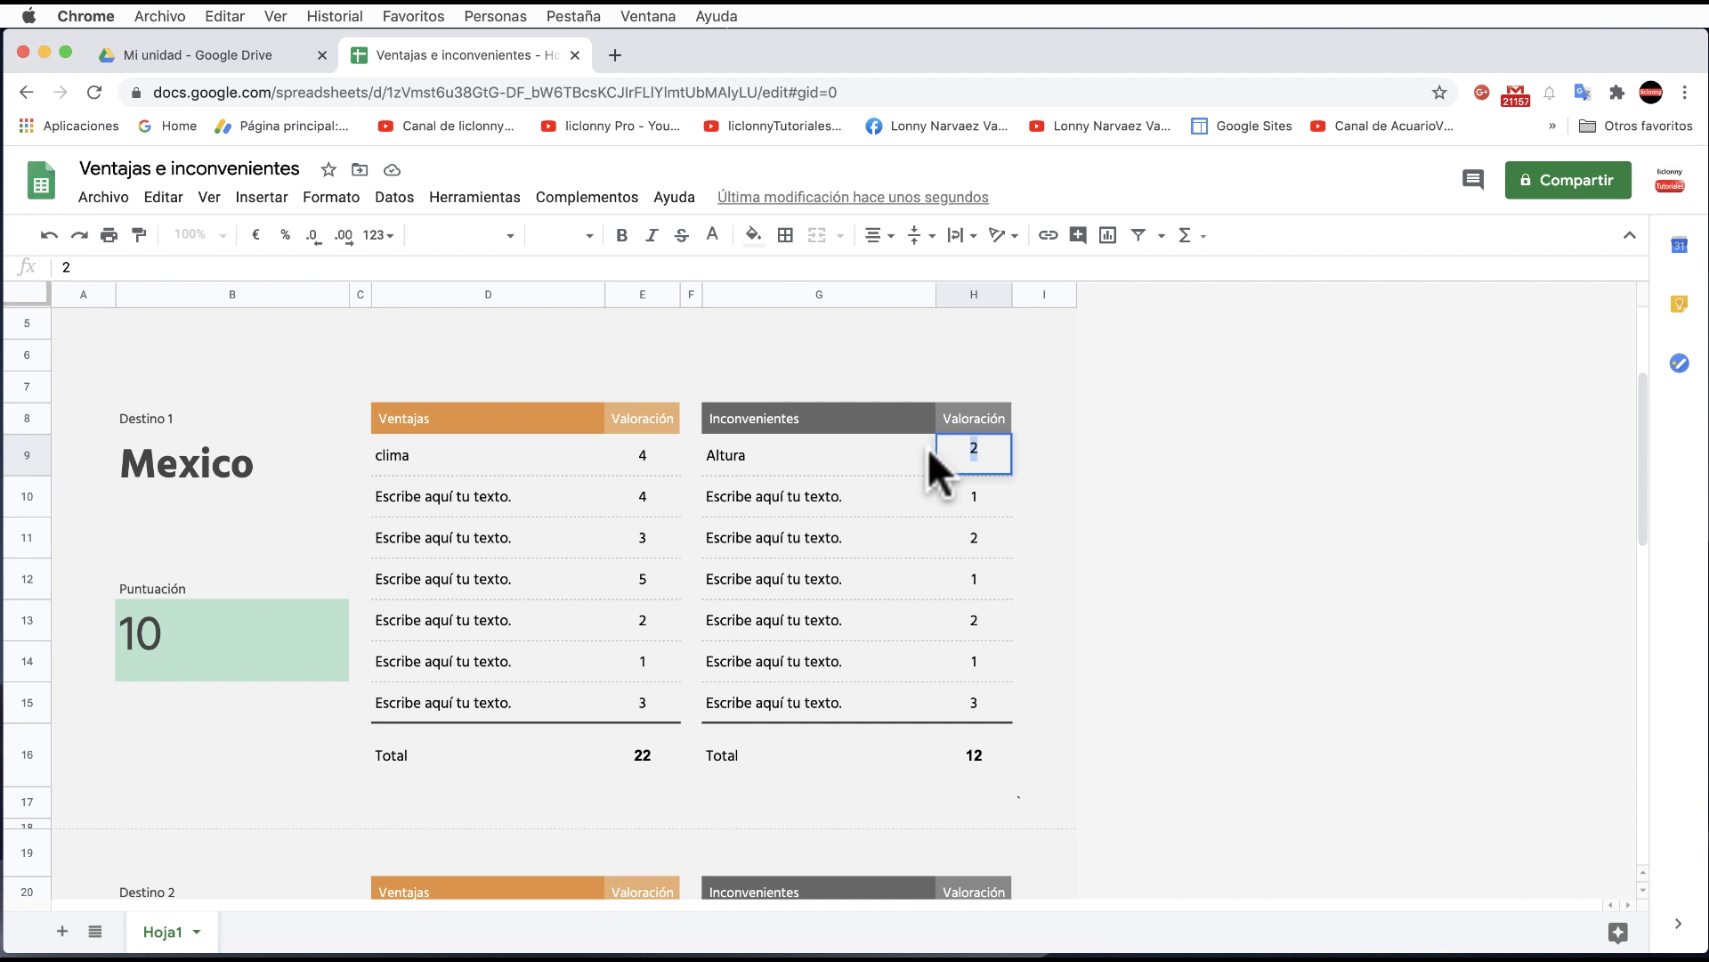
type("4")
key("Return")
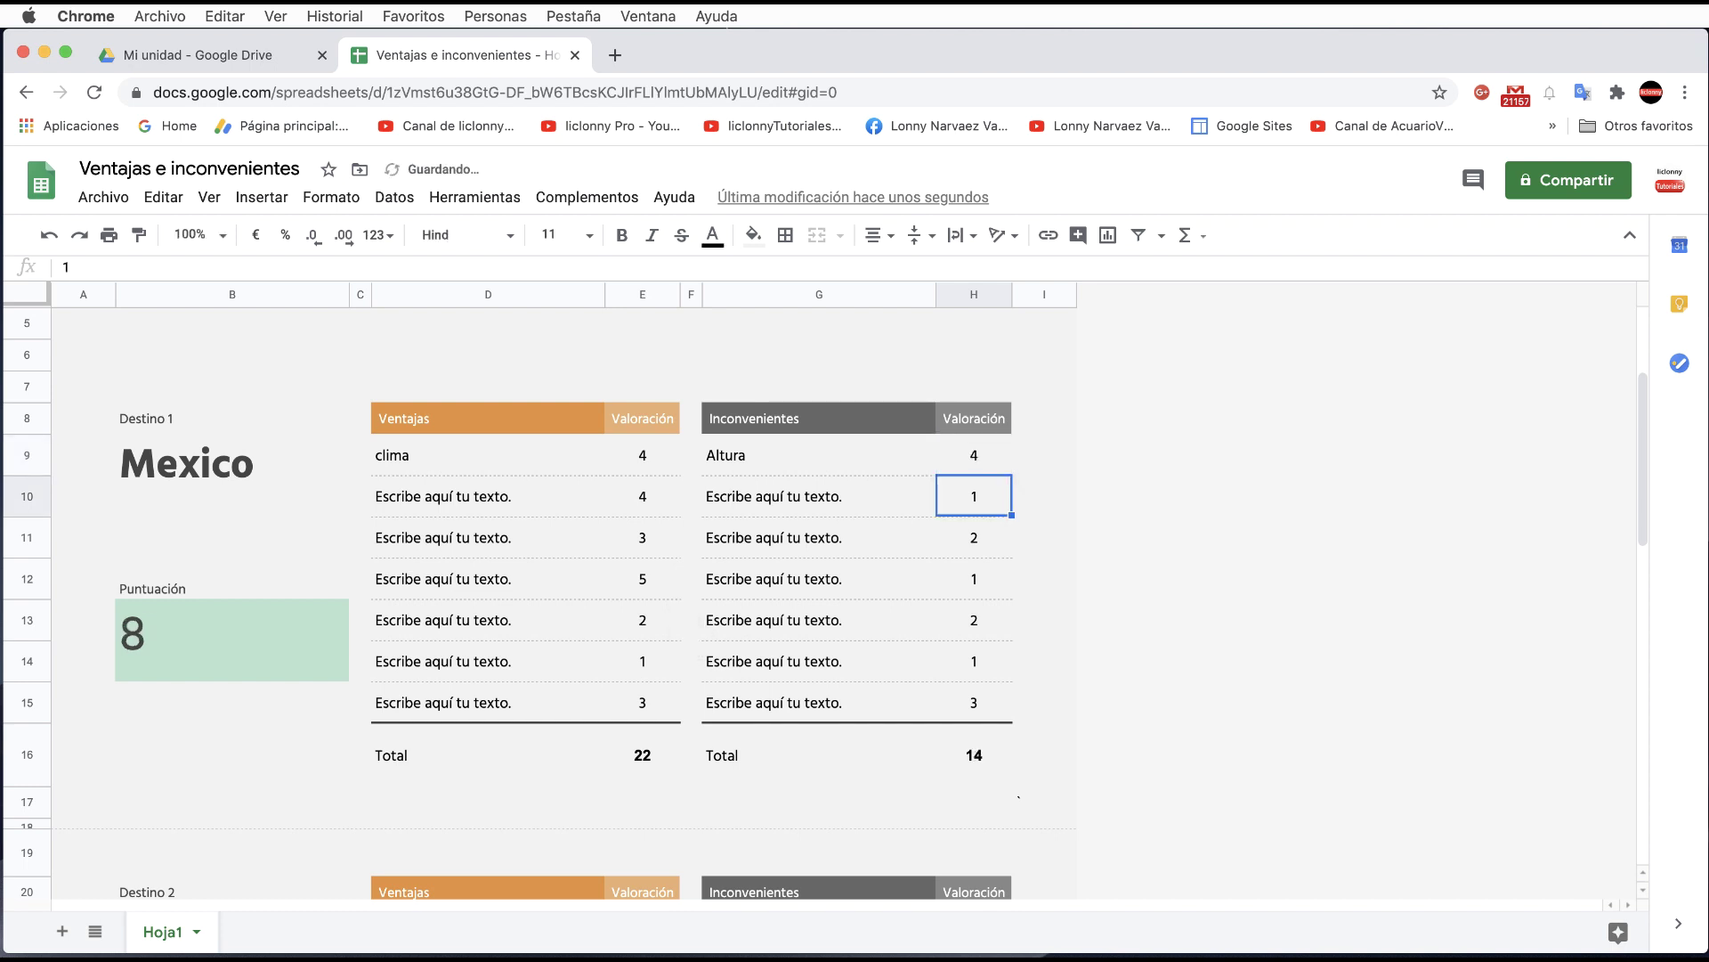
- Enter Hoteles as the second advantage in D10
left_click(502, 491)
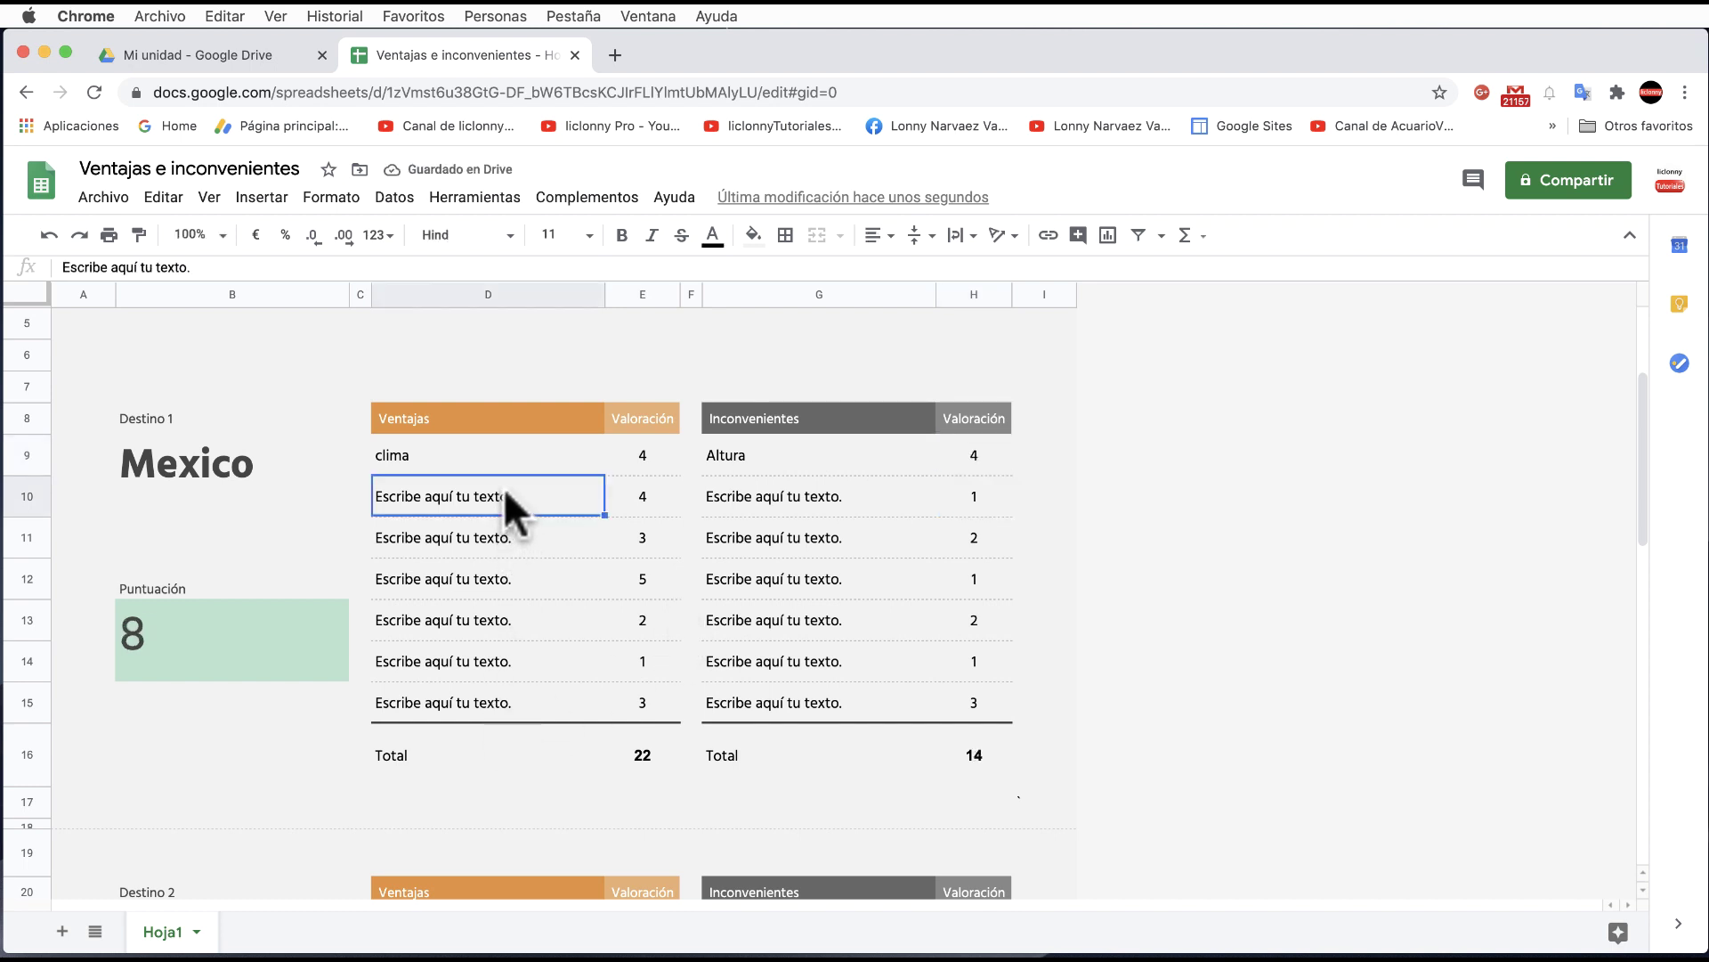
double_click(504, 488)
left_click_drag(519, 488, 351, 489)
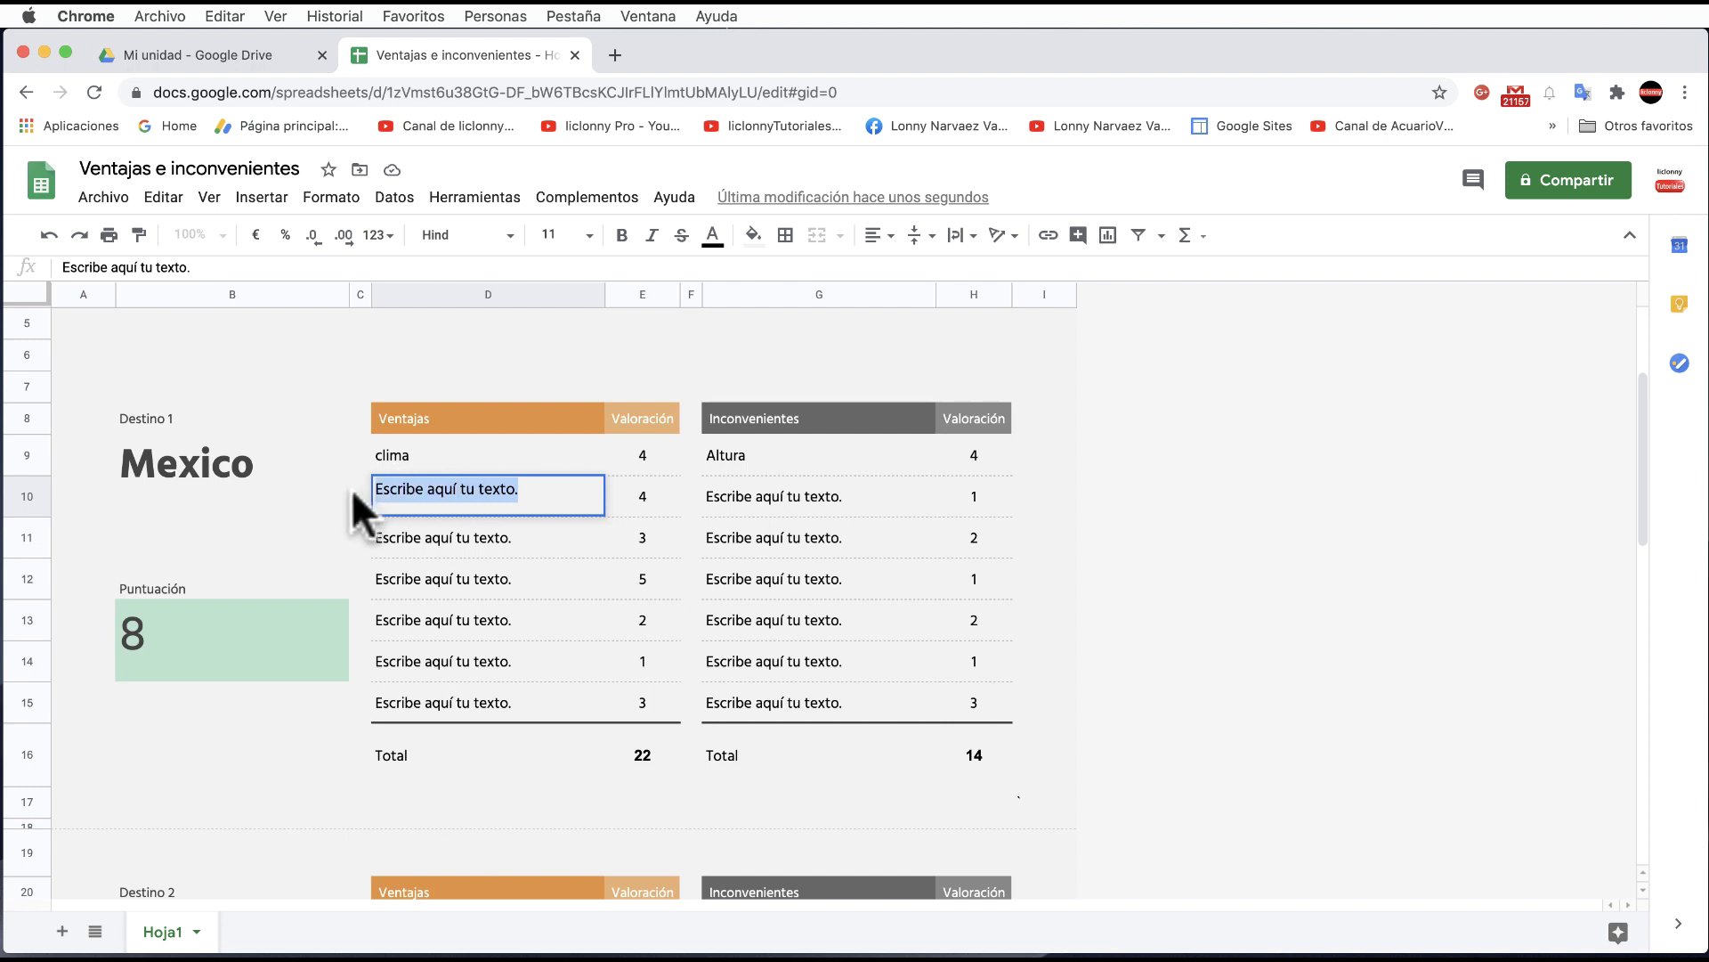
type("Ho")
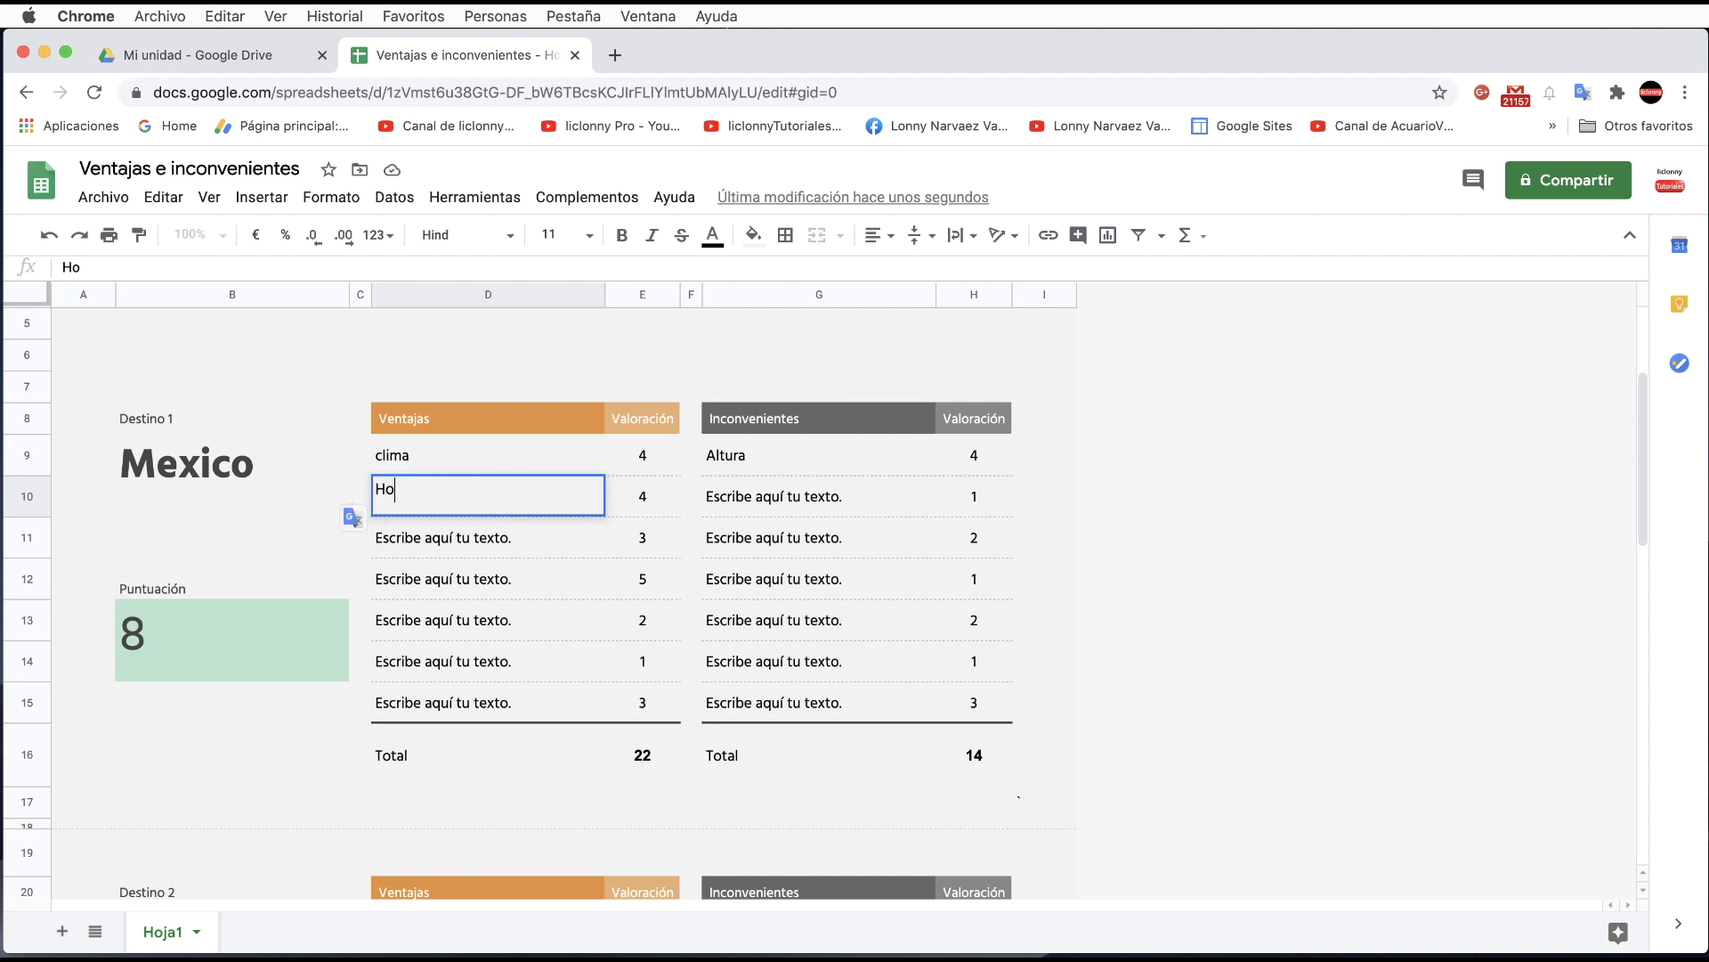
type("teles")
left_click(661, 495)
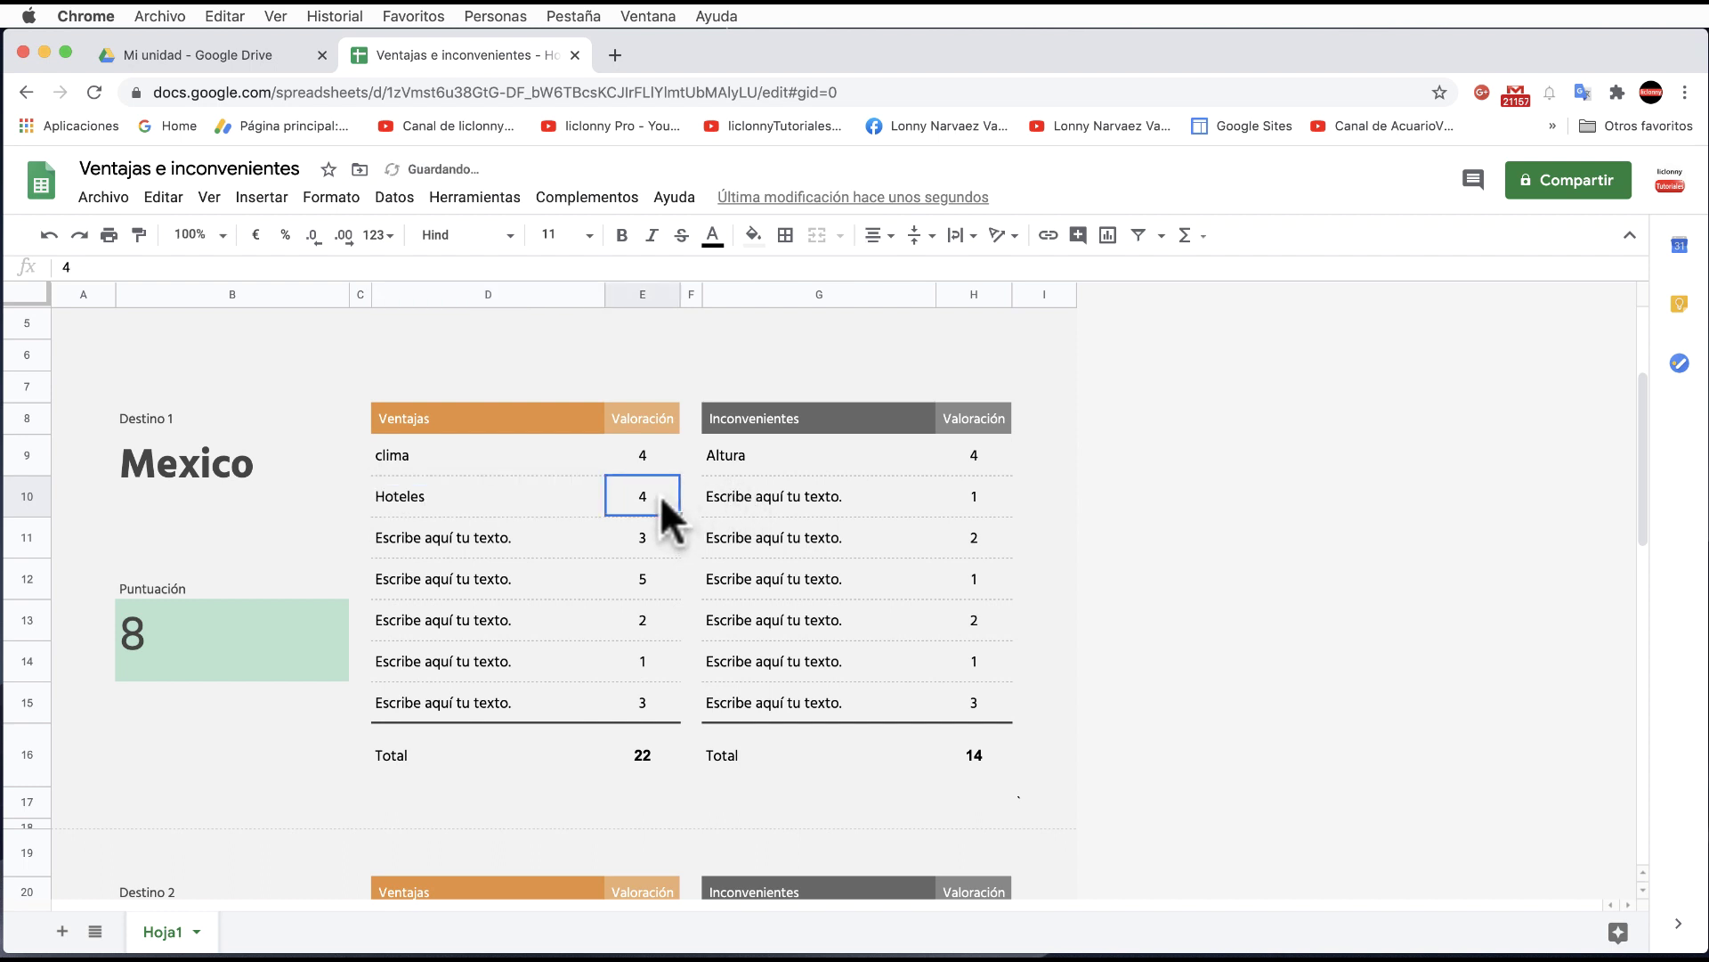
- Enter muy altos as the second disadvantage in G10, rated 3 in H10
left_click(740, 496)
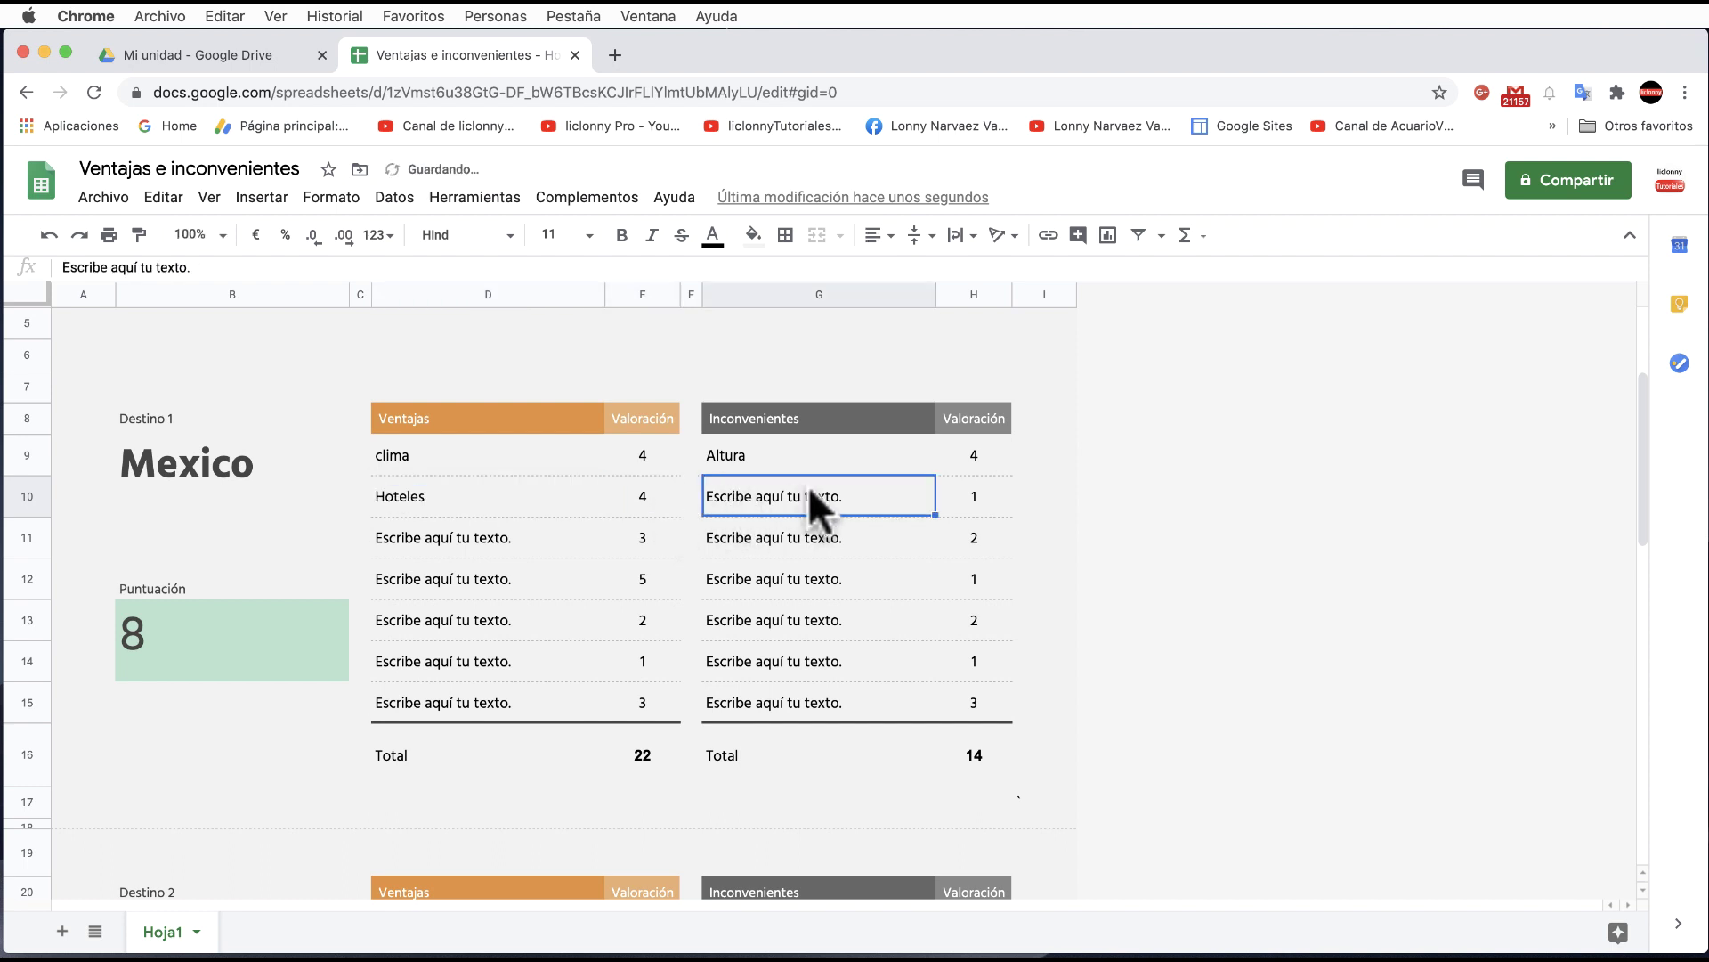
double_click(836, 495)
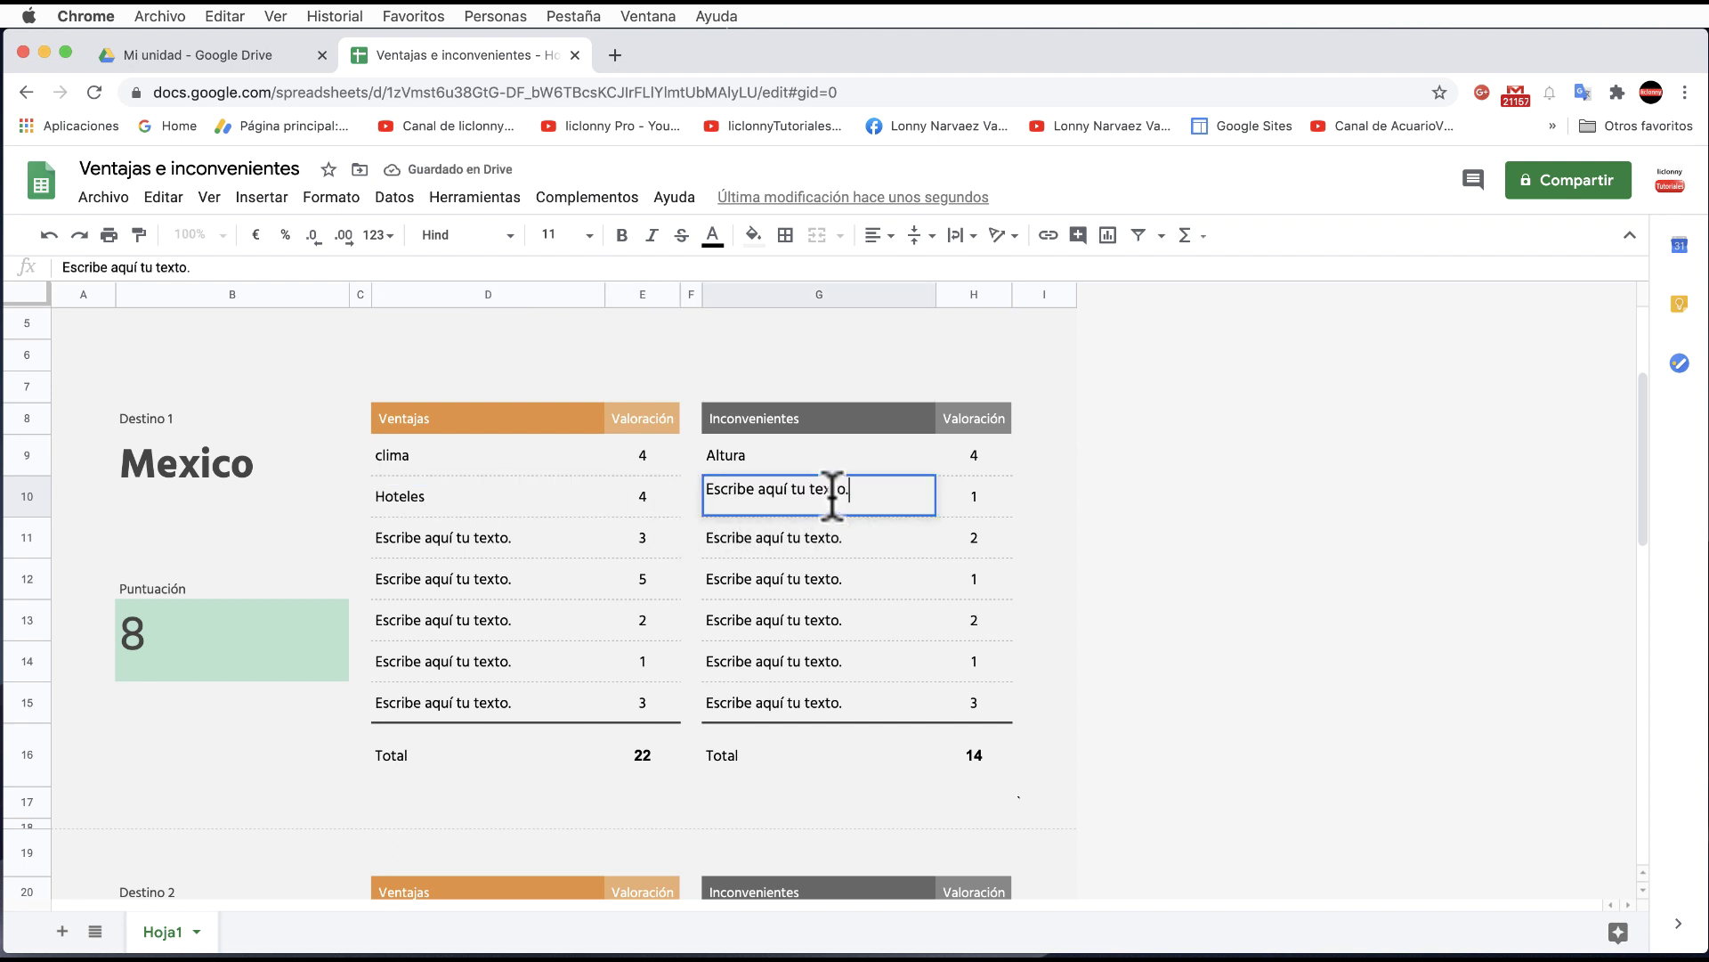
left_click_drag(864, 489, 693, 486)
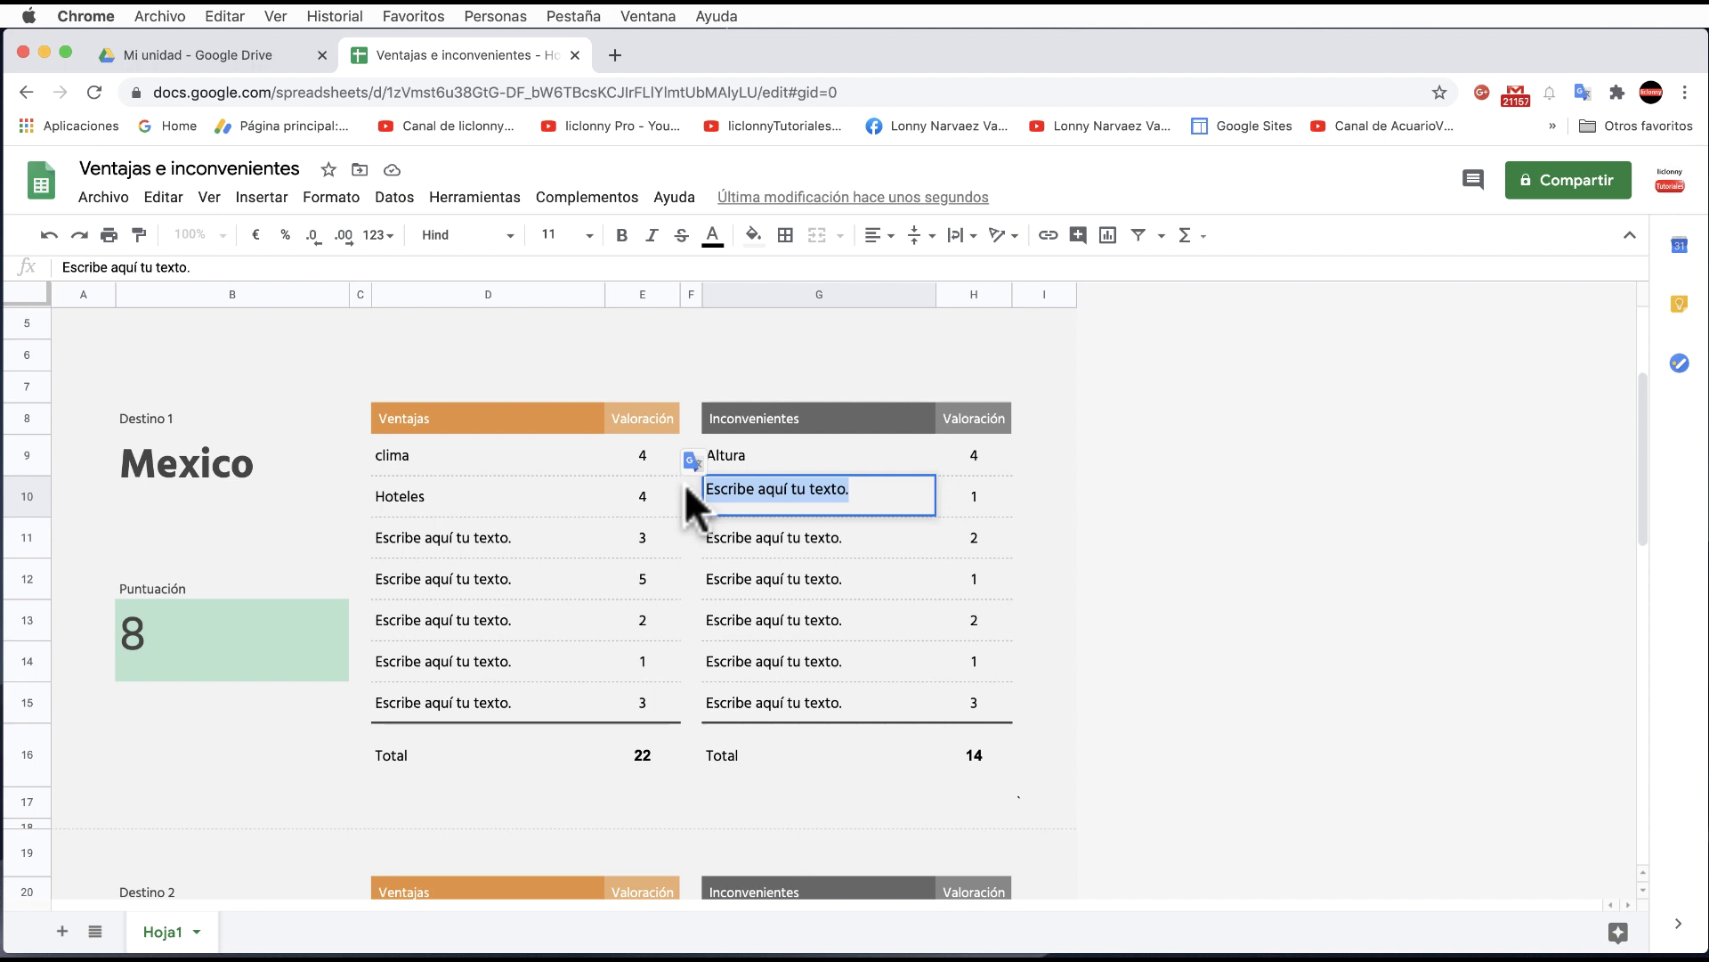
type("muy alt")
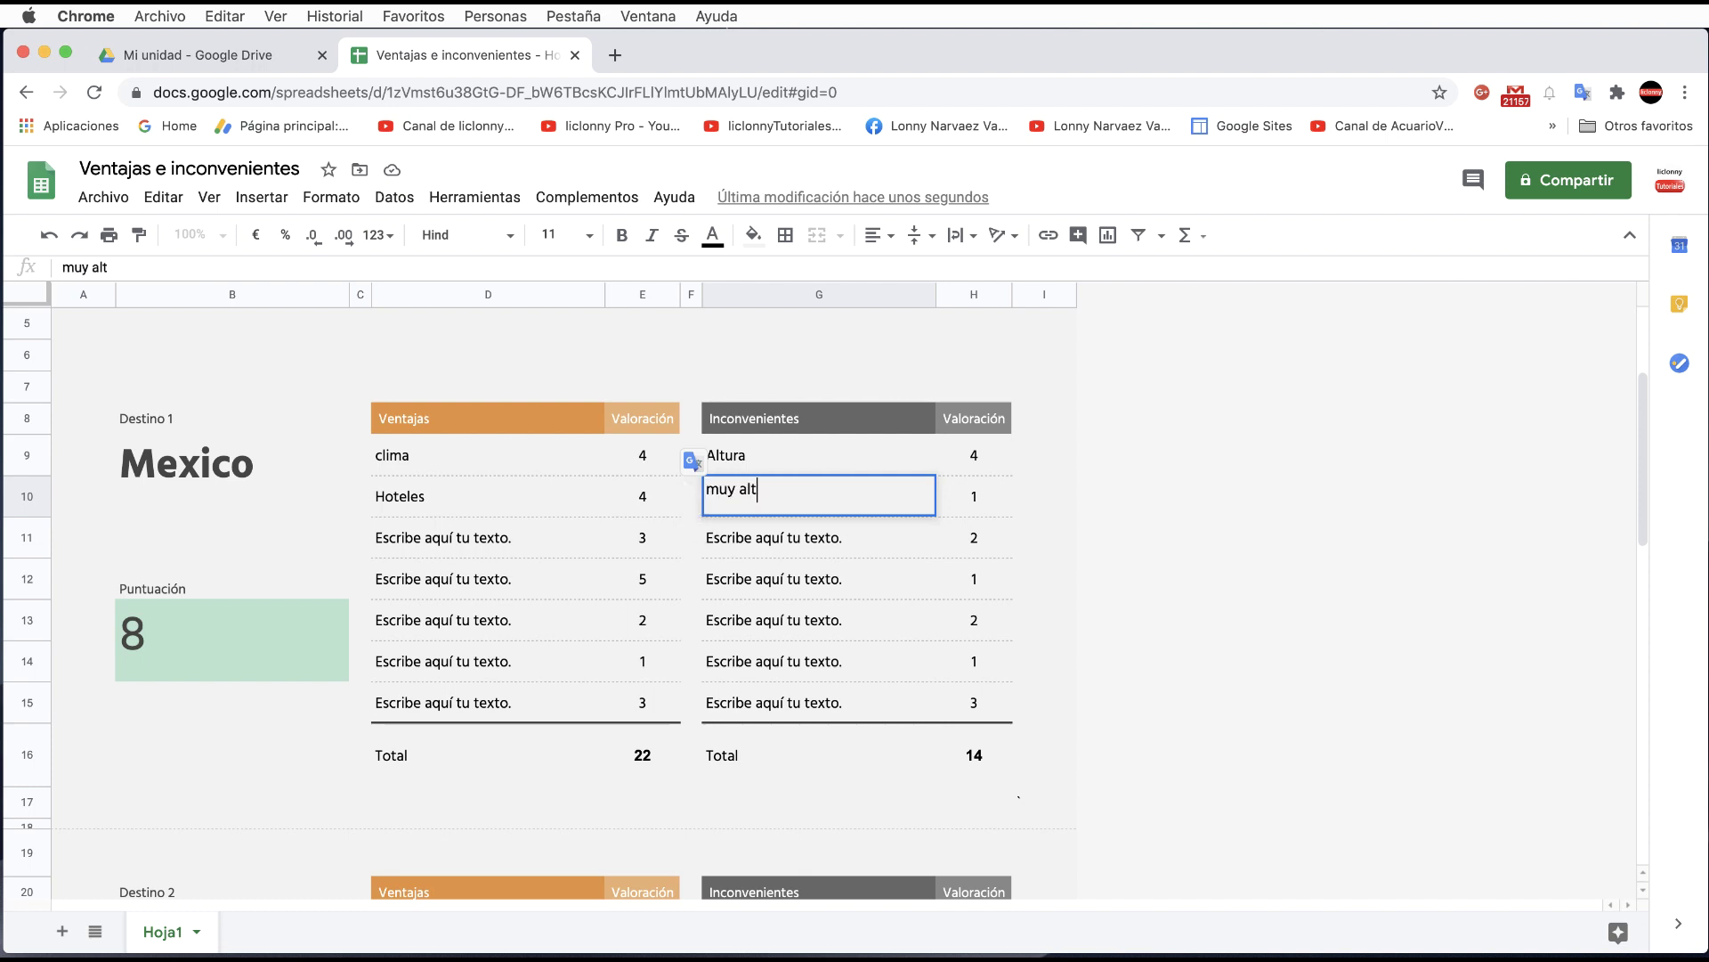
type("os")
key("Return")
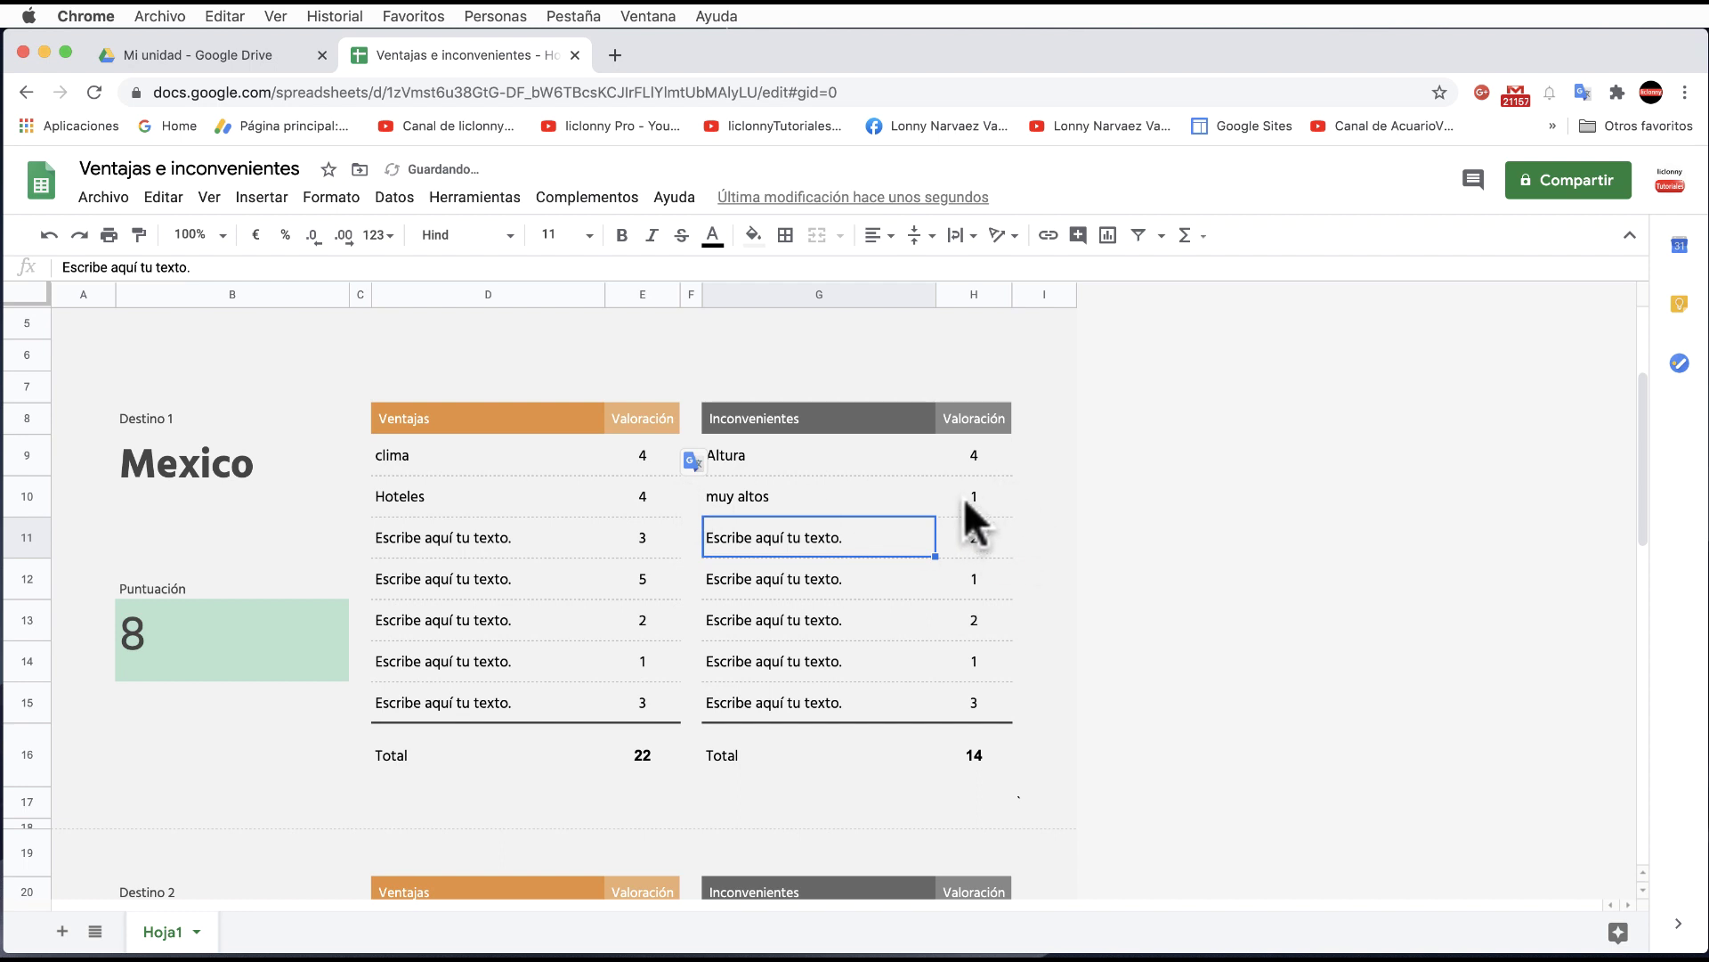
left_click(968, 491)
double_click(969, 490)
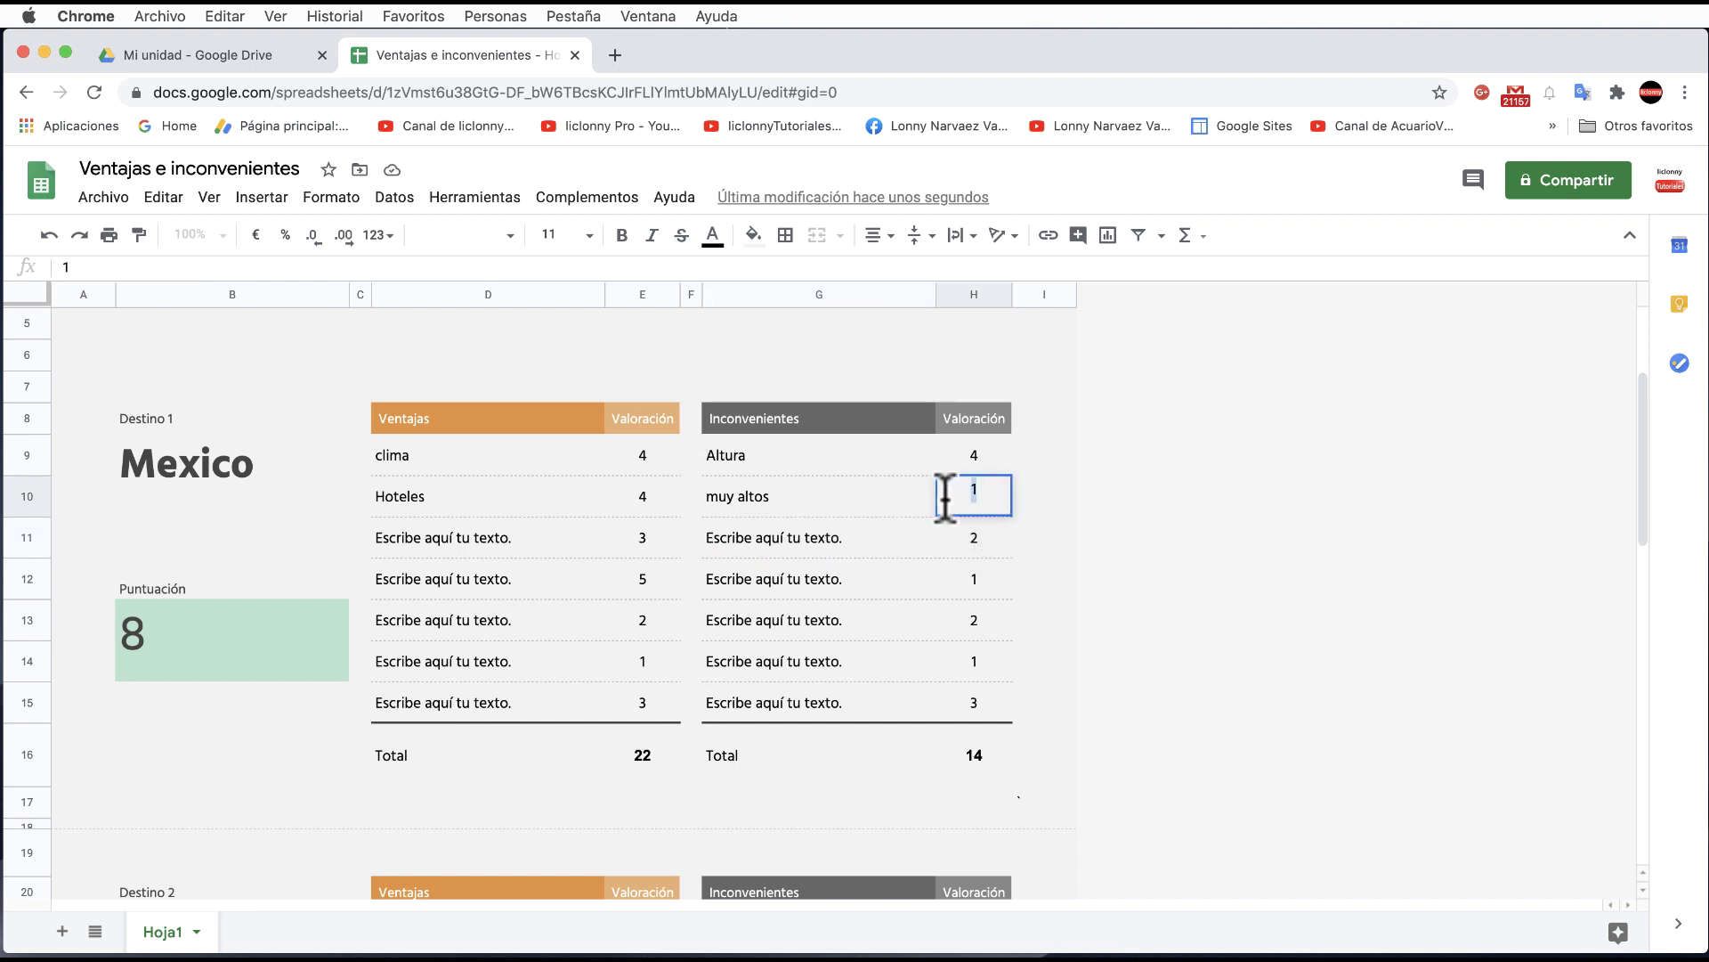
type("3")
key("Return")
left_click(333, 750)
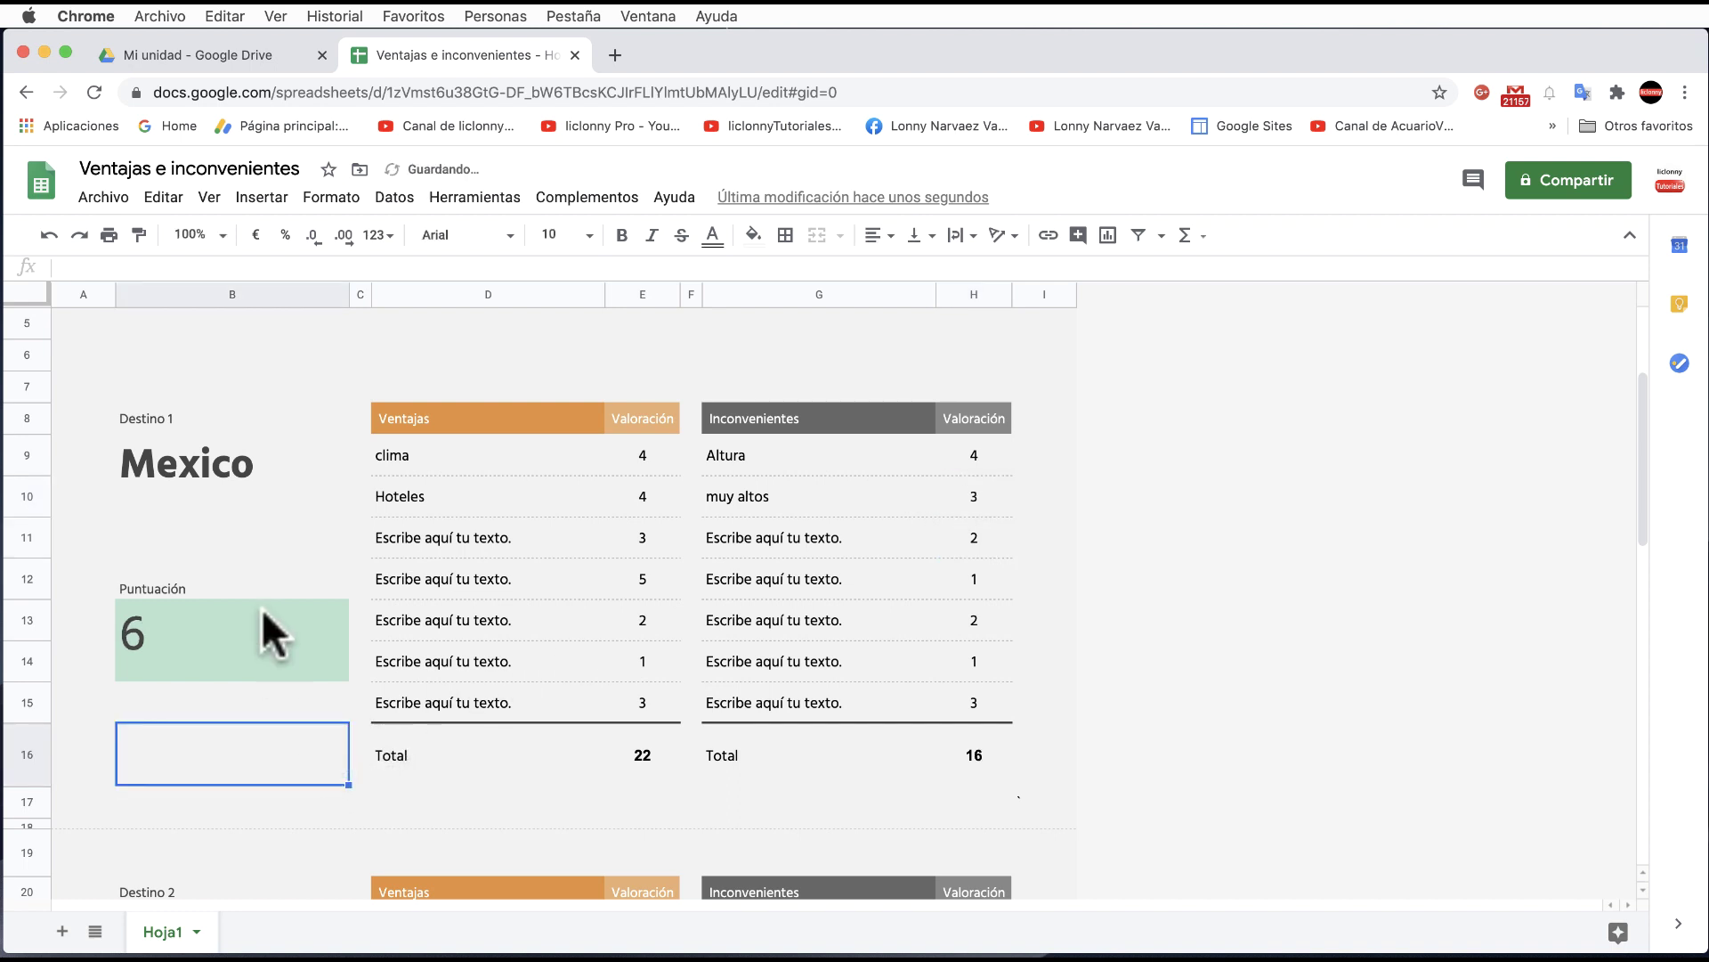
scroll(372, 699, "down", 2)
scroll(372, 699, "down", 3)
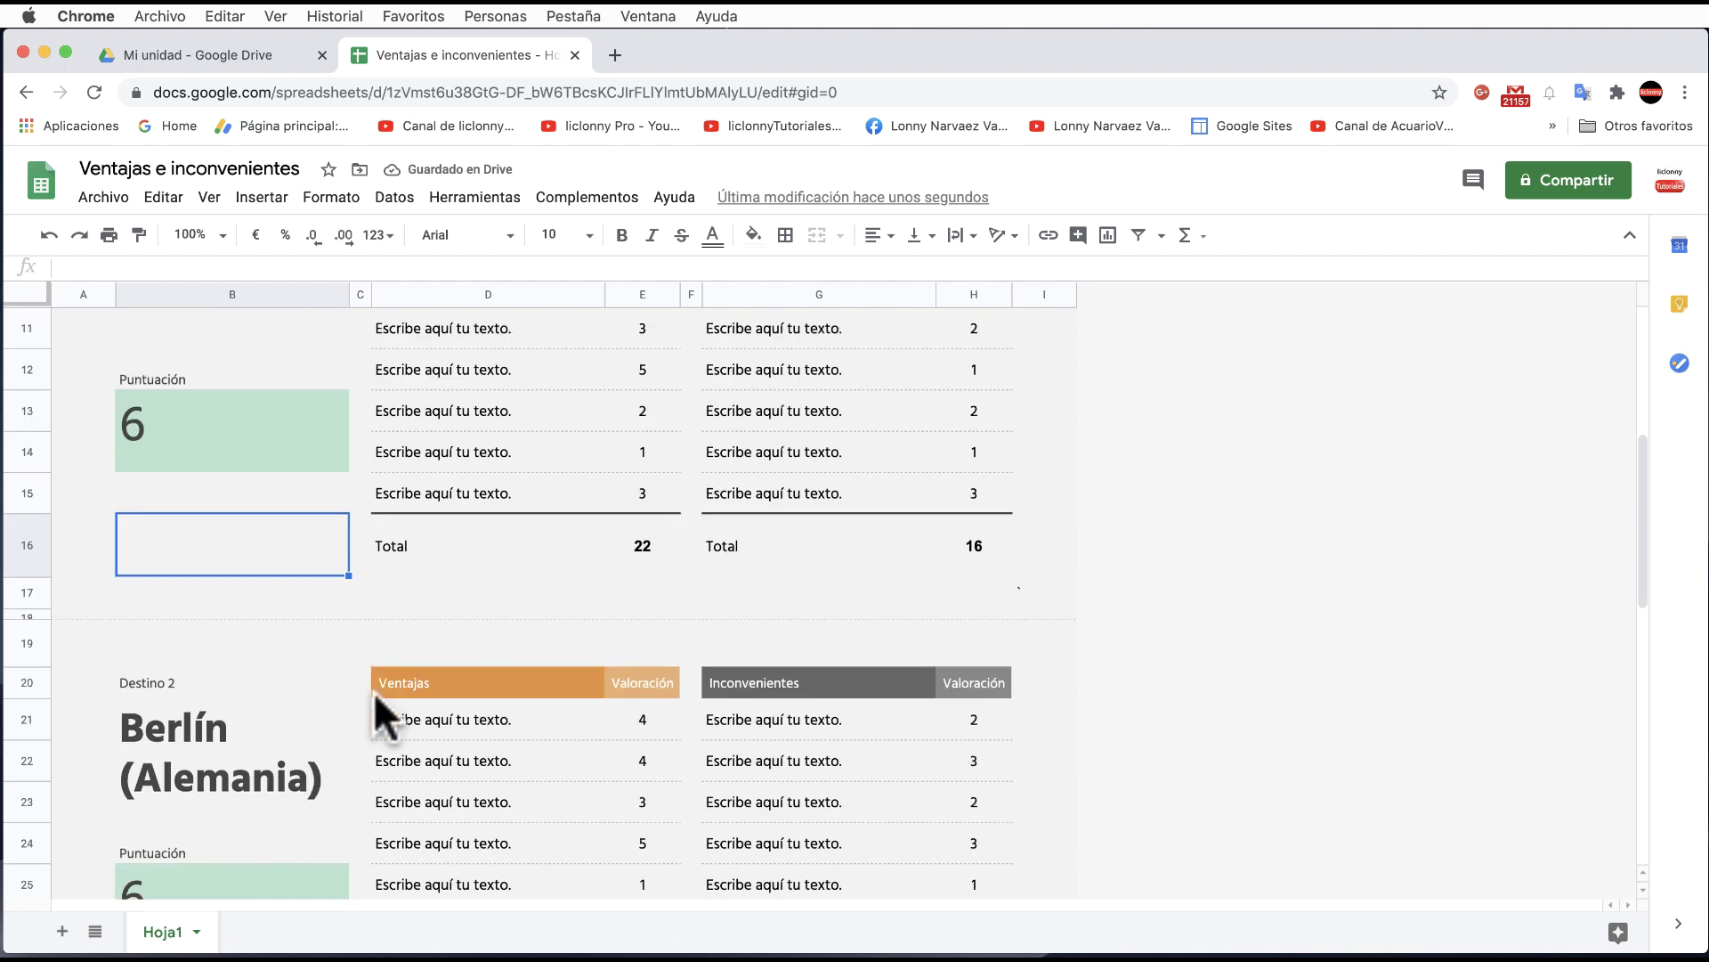
scroll(372, 691, "down", 3)
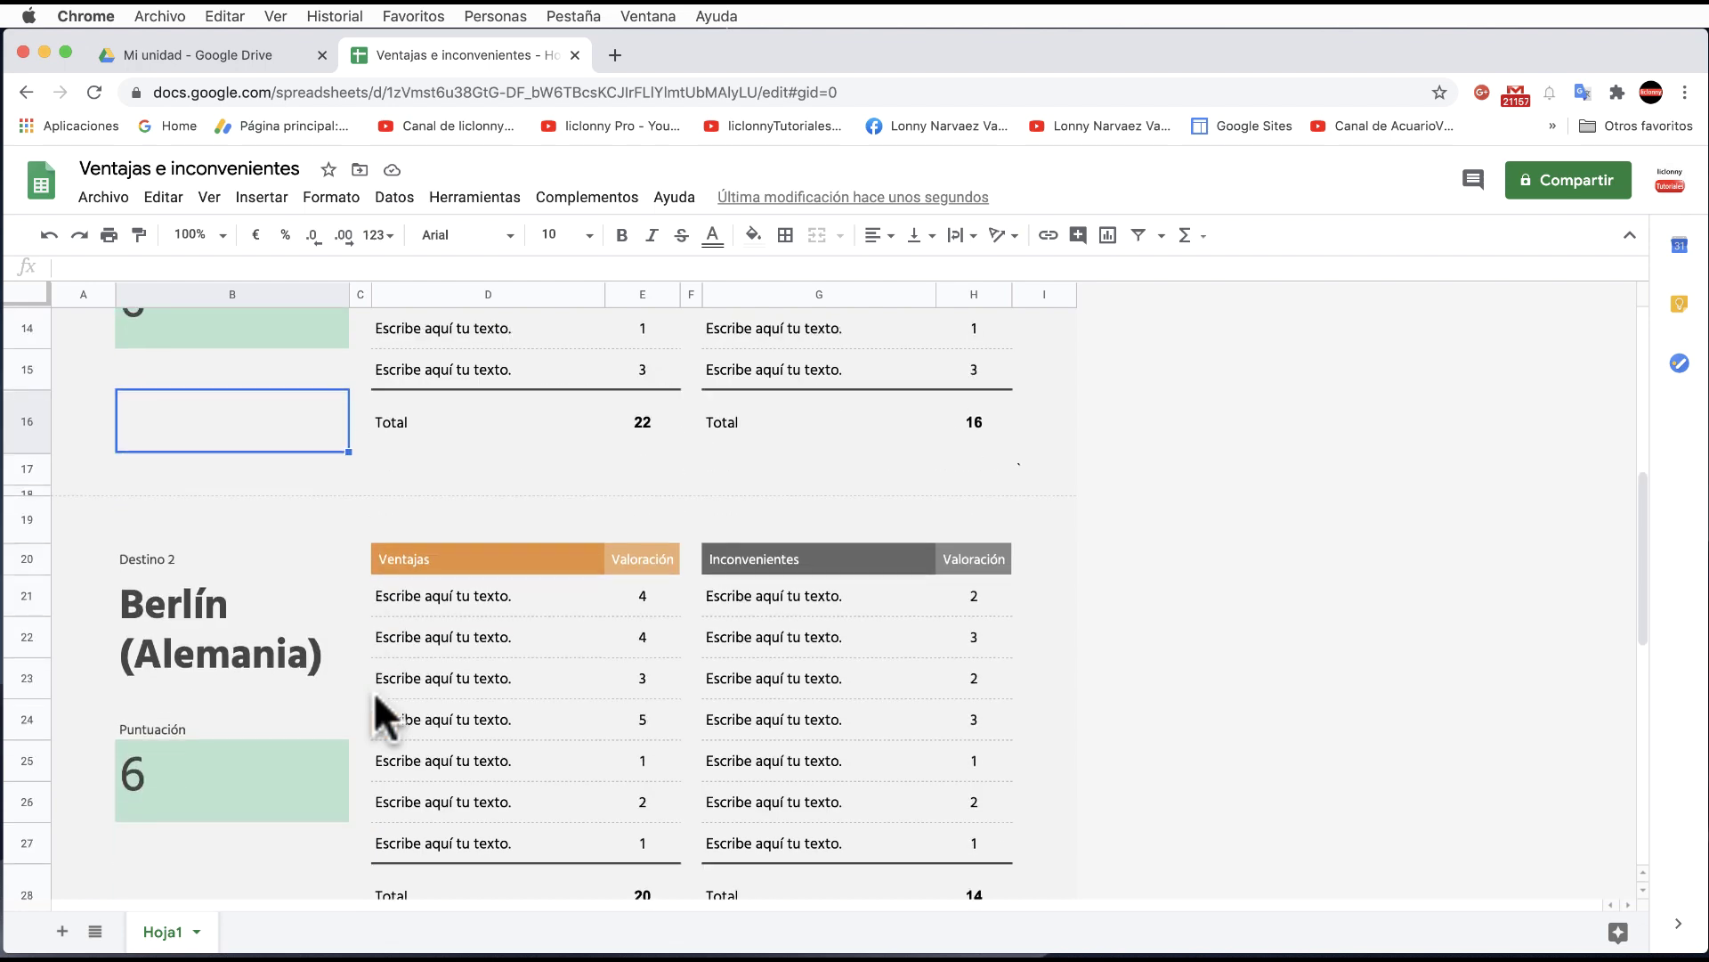
scroll(374, 692, "up", 4)
scroll(374, 692, "up", 3)
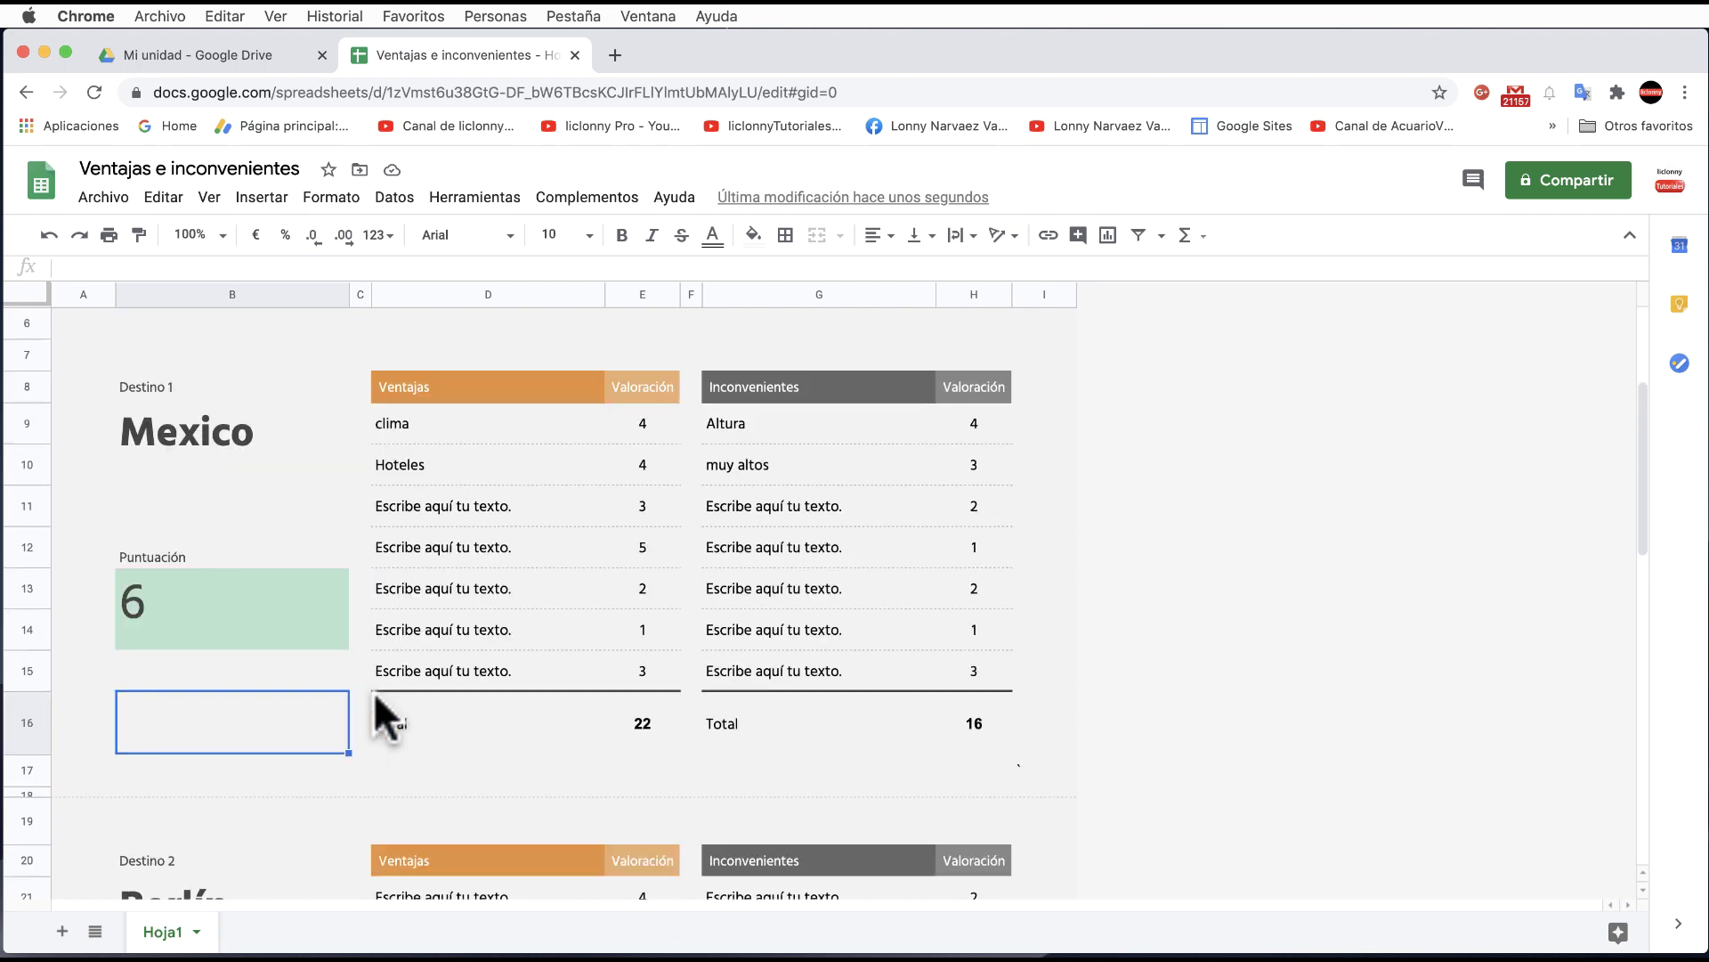
scroll(373, 690, "down", 7)
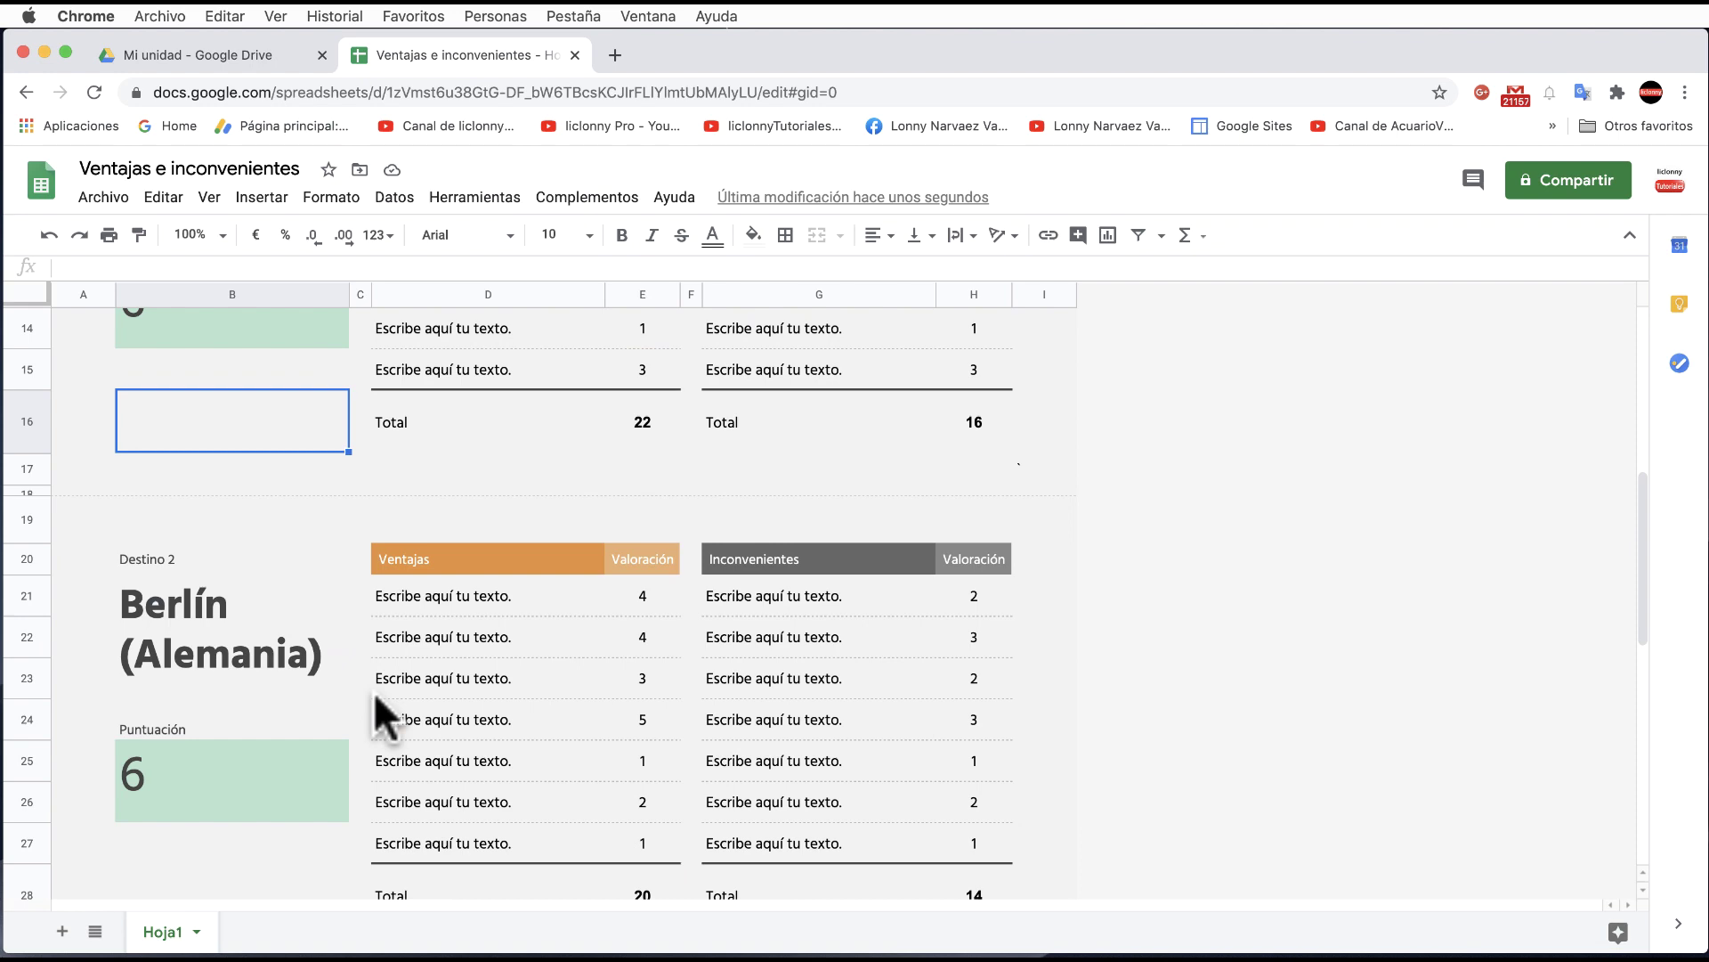
scroll(372, 691, "down", 1)
scroll(373, 691, "down", 3)
scroll(372, 691, "down", 3)
scroll(372, 691, "down", 7)
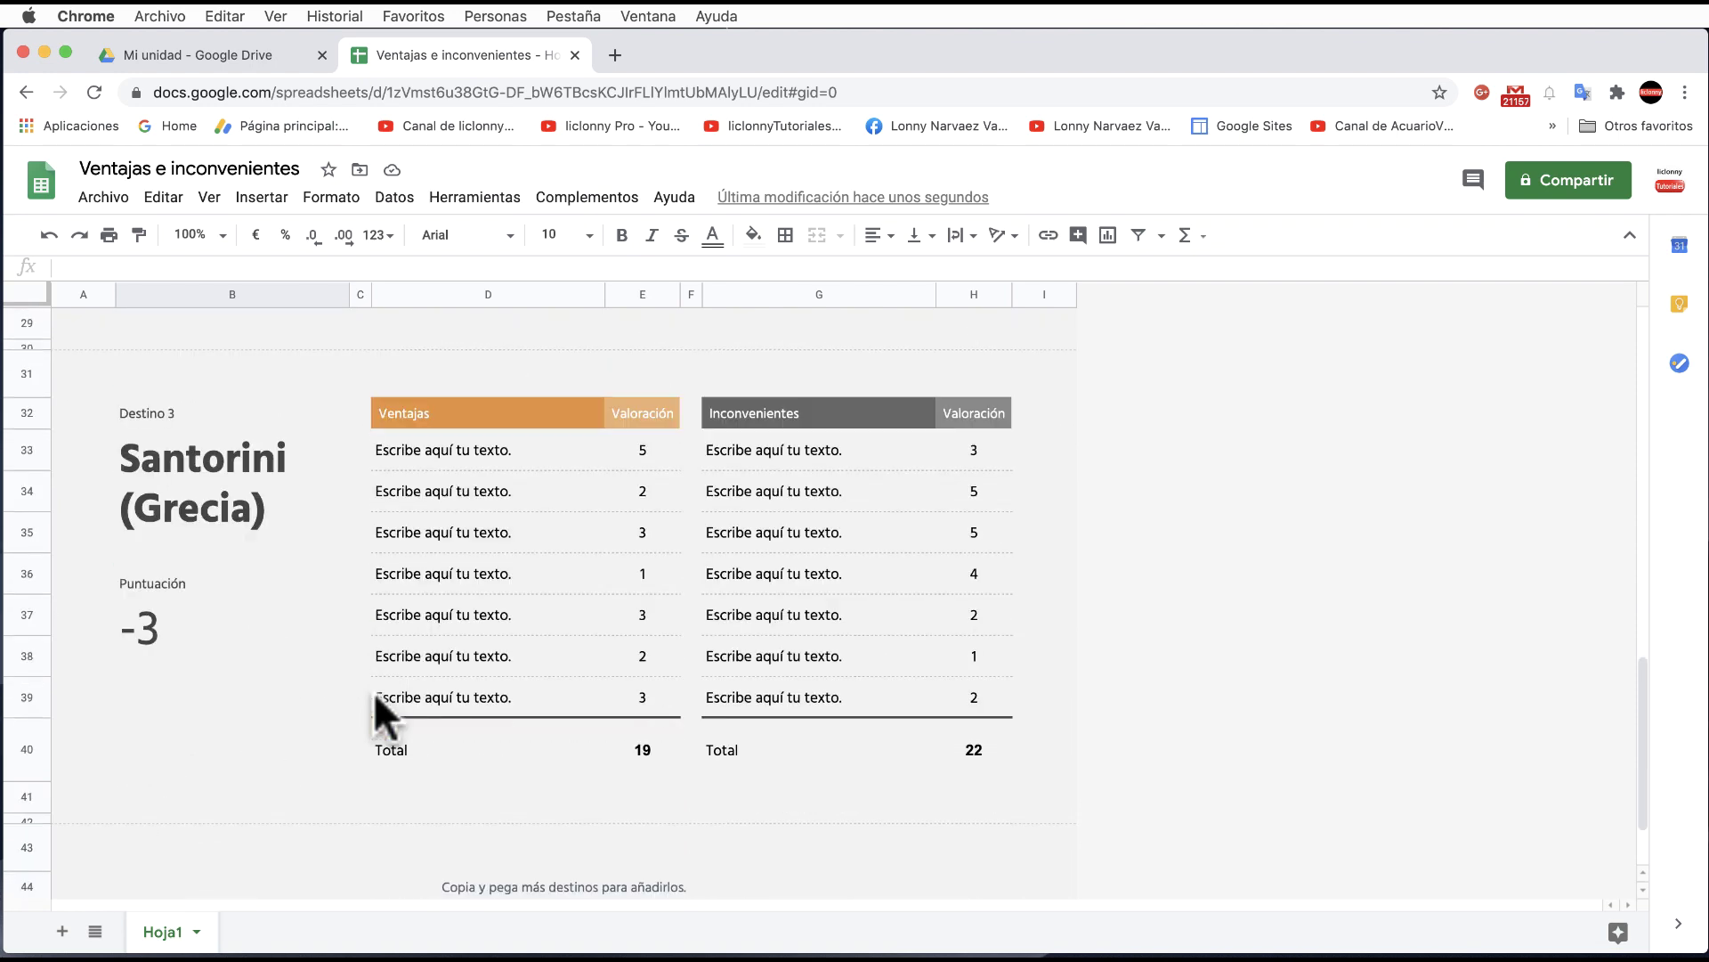
scroll(373, 691, "down", 2)
scroll(372, 691, "up", 2)
scroll(372, 691, "up", 15)
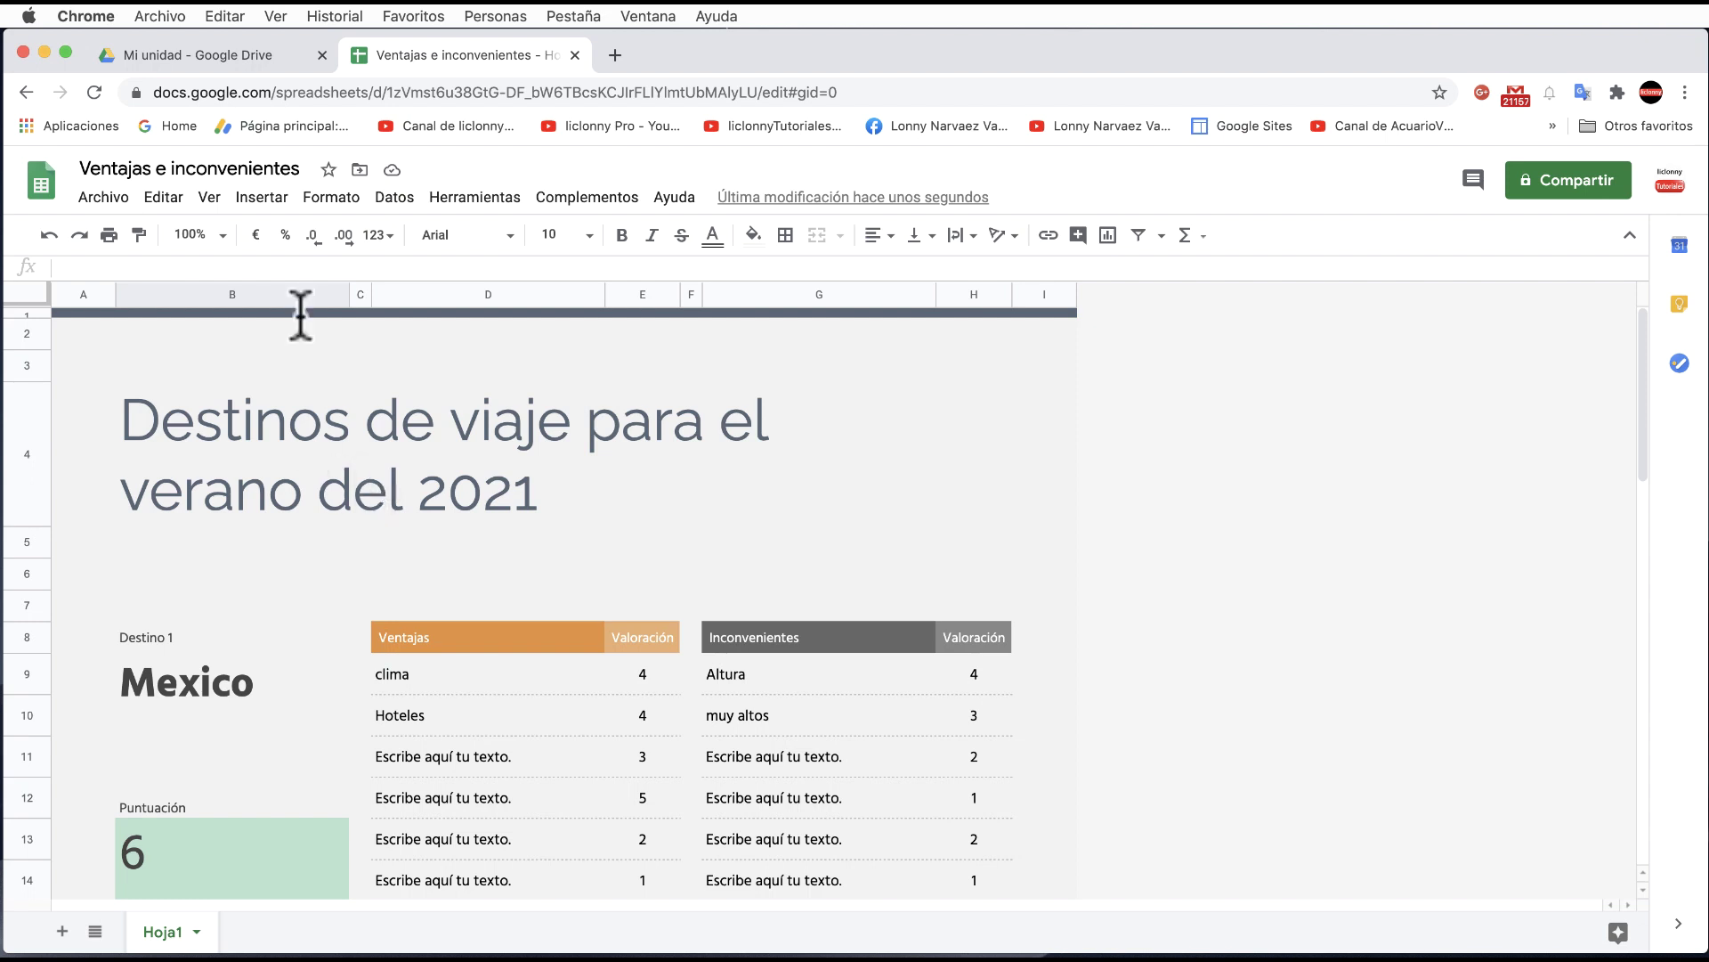
- Close the travel destinations spreadsheet and open Drive's Nuevo menu
left_click(575, 55)
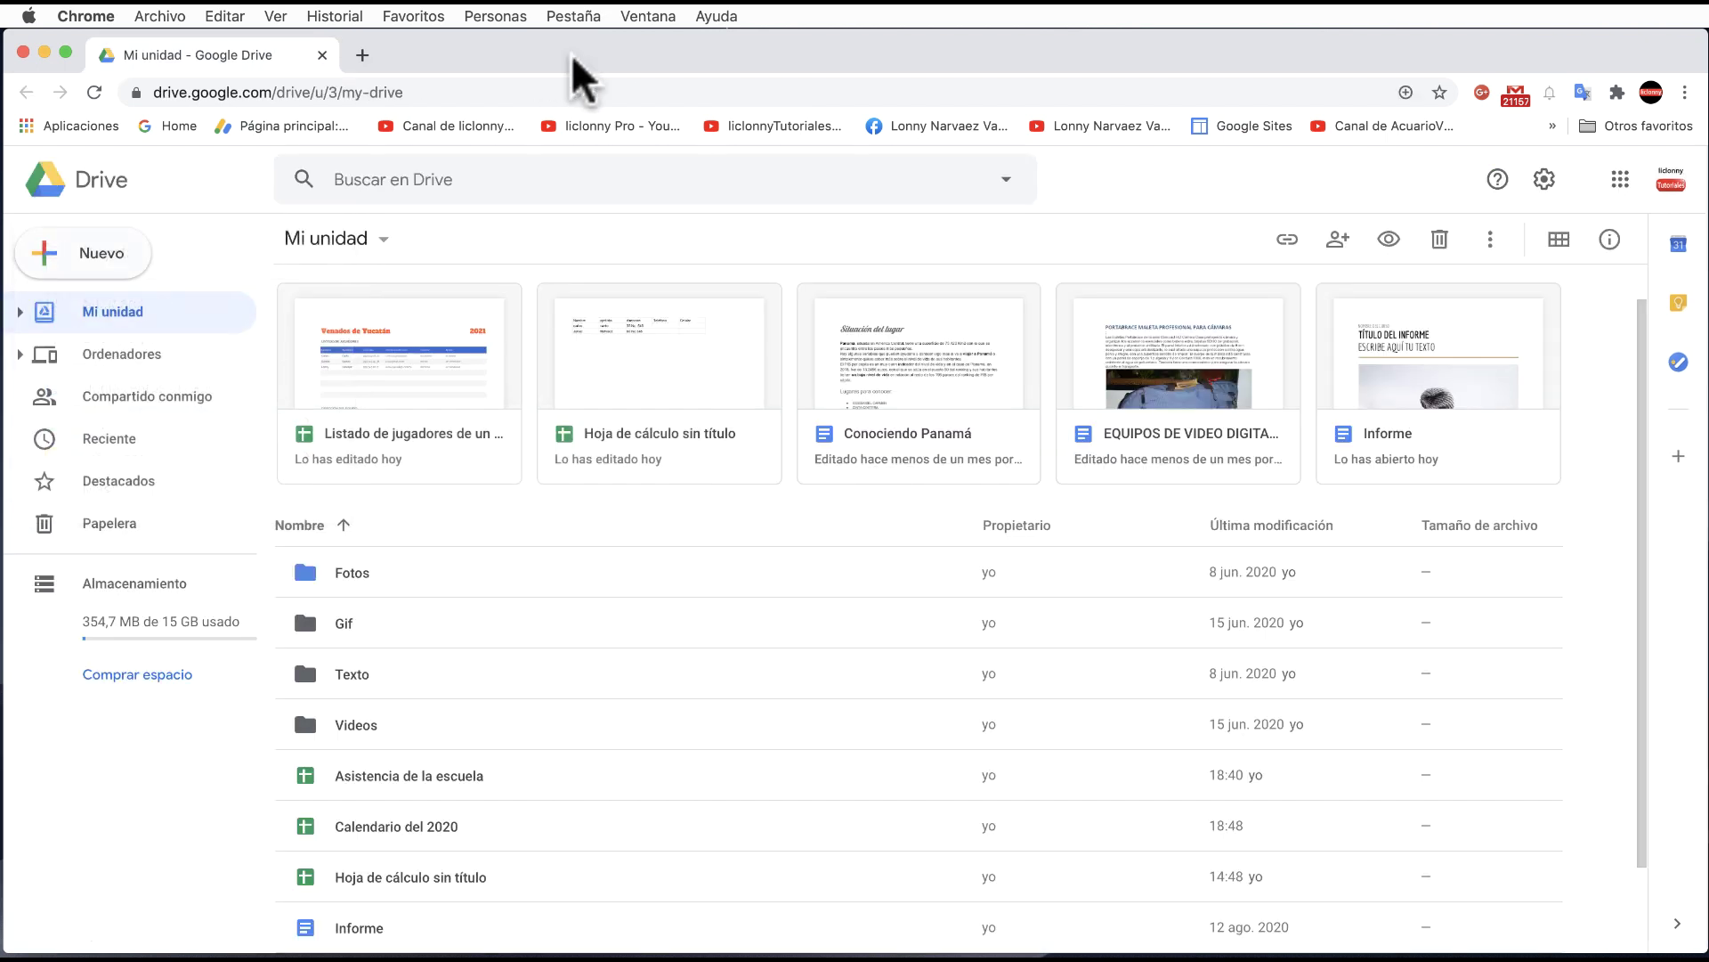
left_click(77, 253)
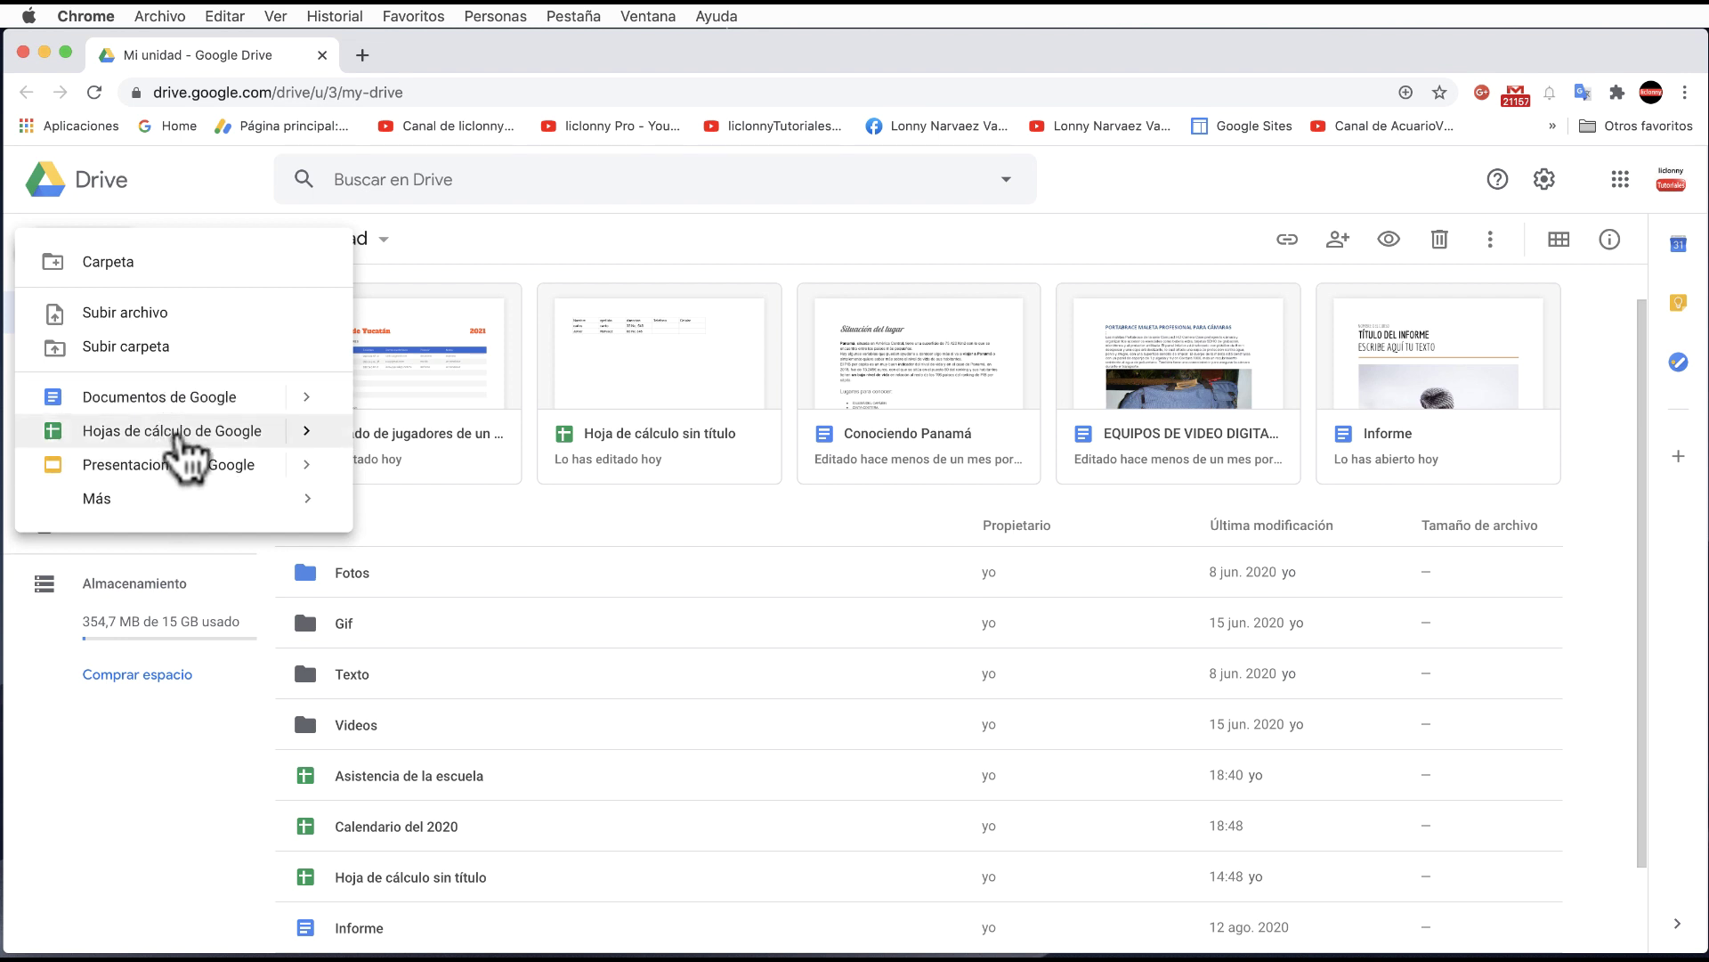
mouse_move(172, 430)
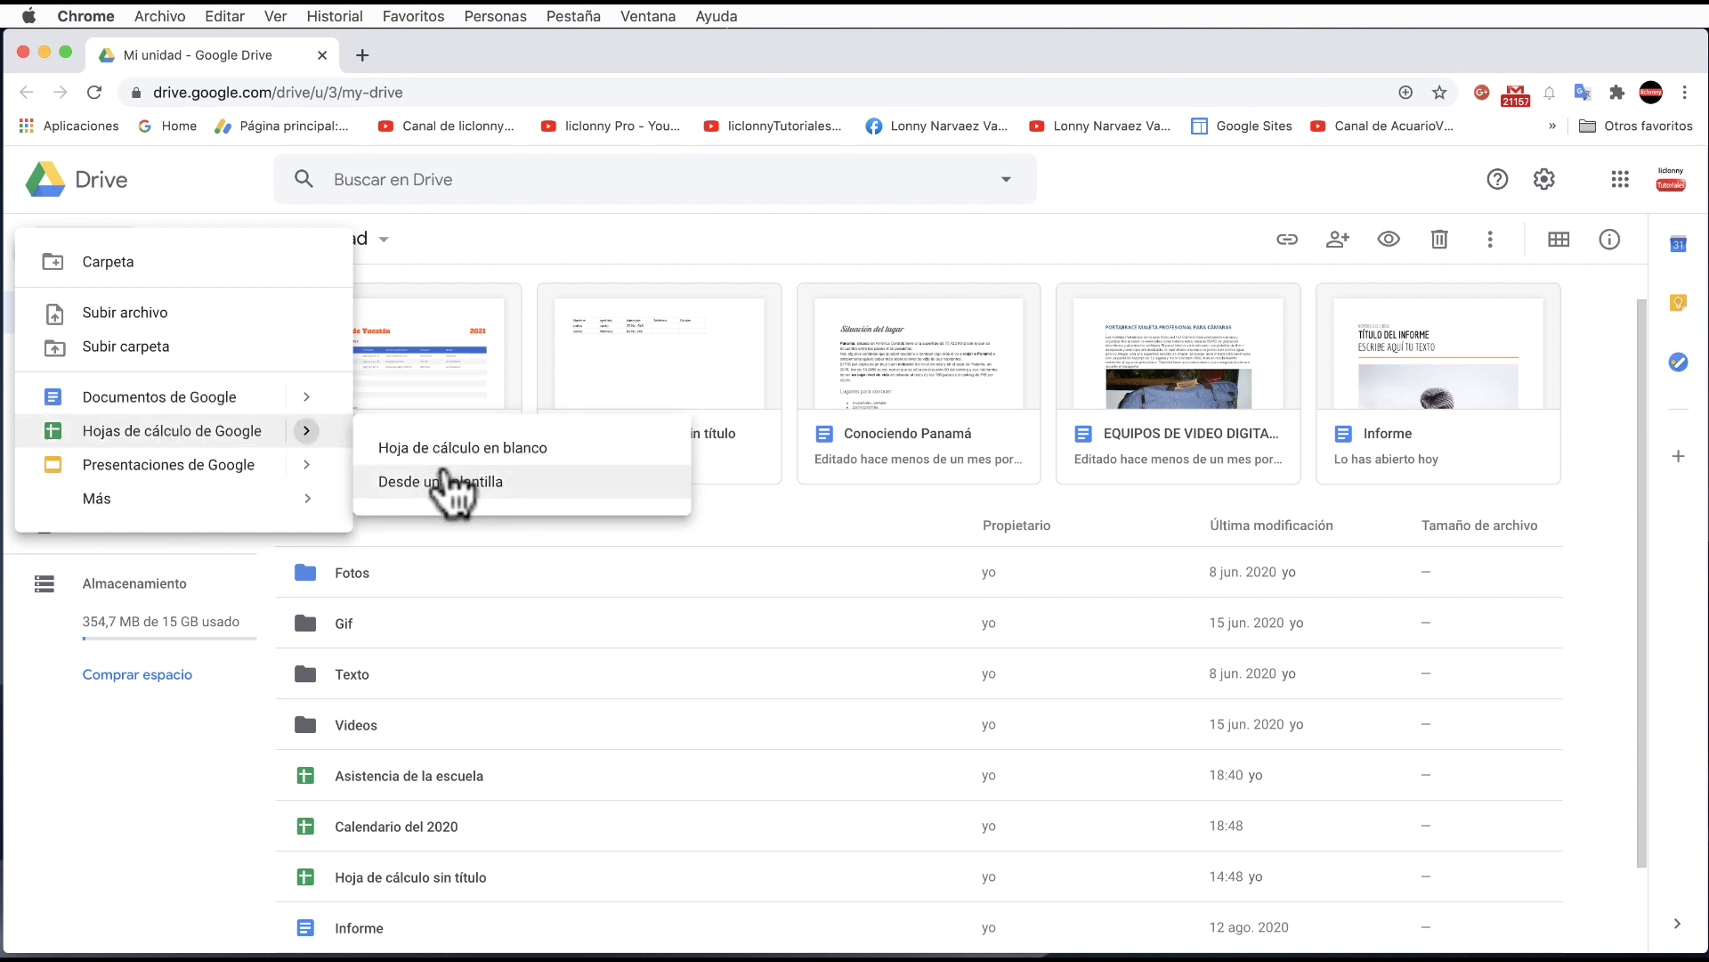
- Choose Desde una plantilla and open the Hoja de planificación de bodas template
left_click(450, 485)
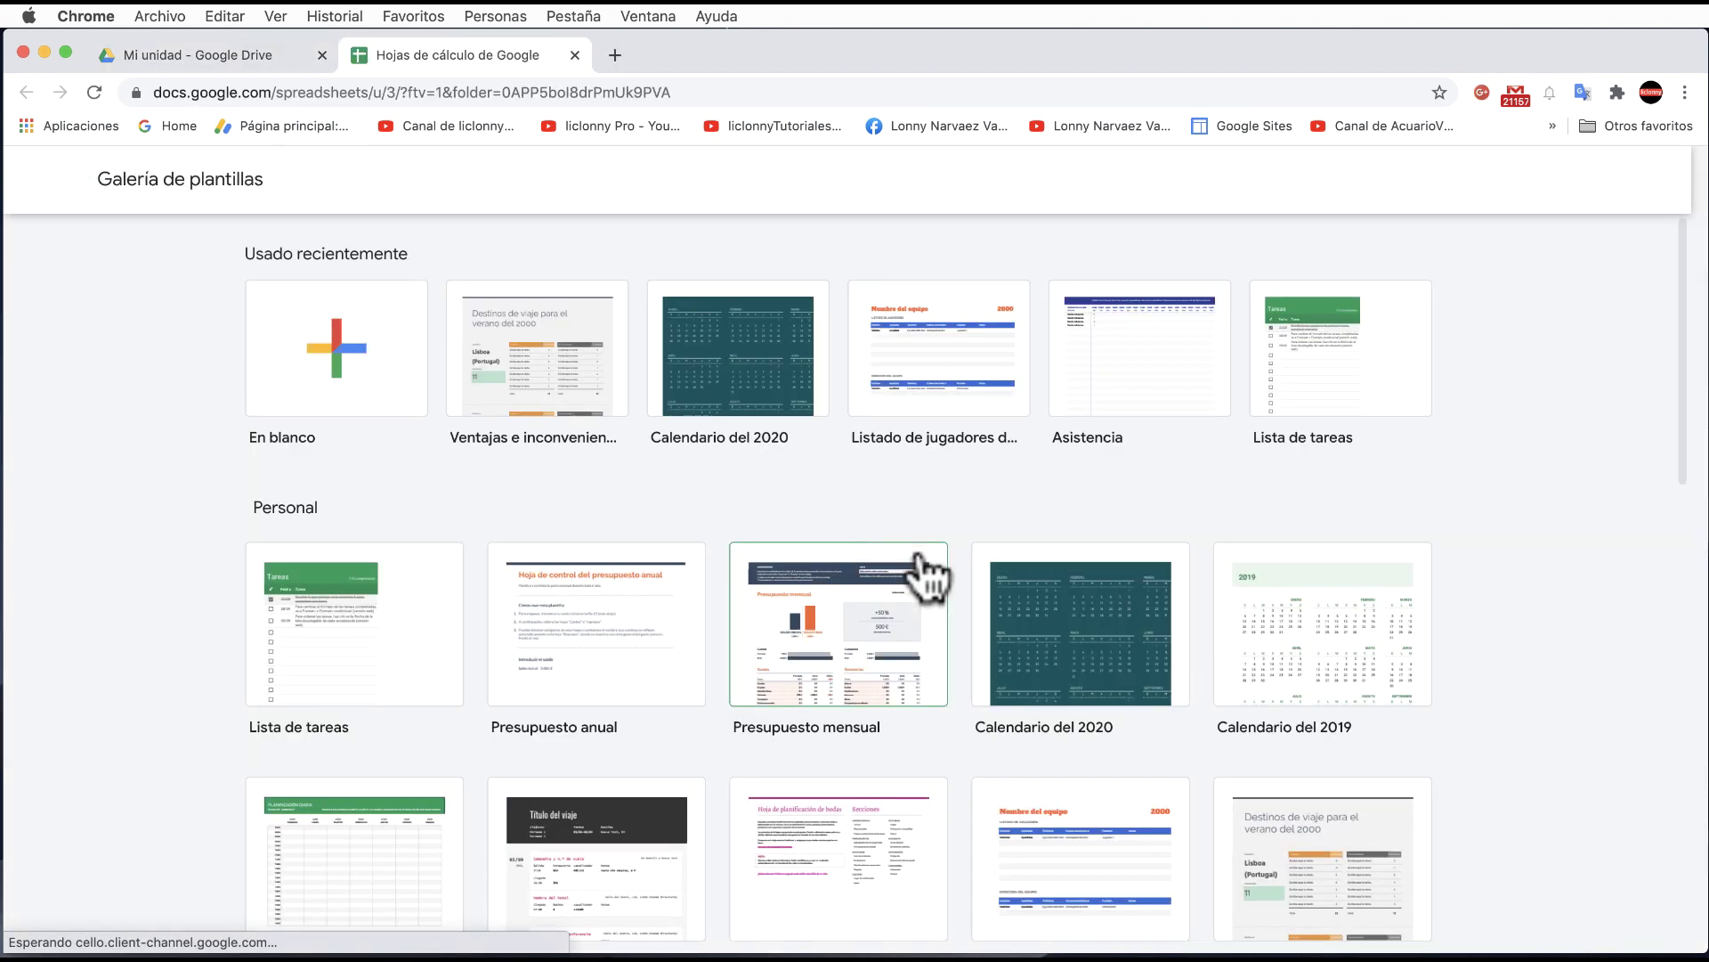
scroll(926, 578, "down", 3)
scroll(926, 578, "down", 1)
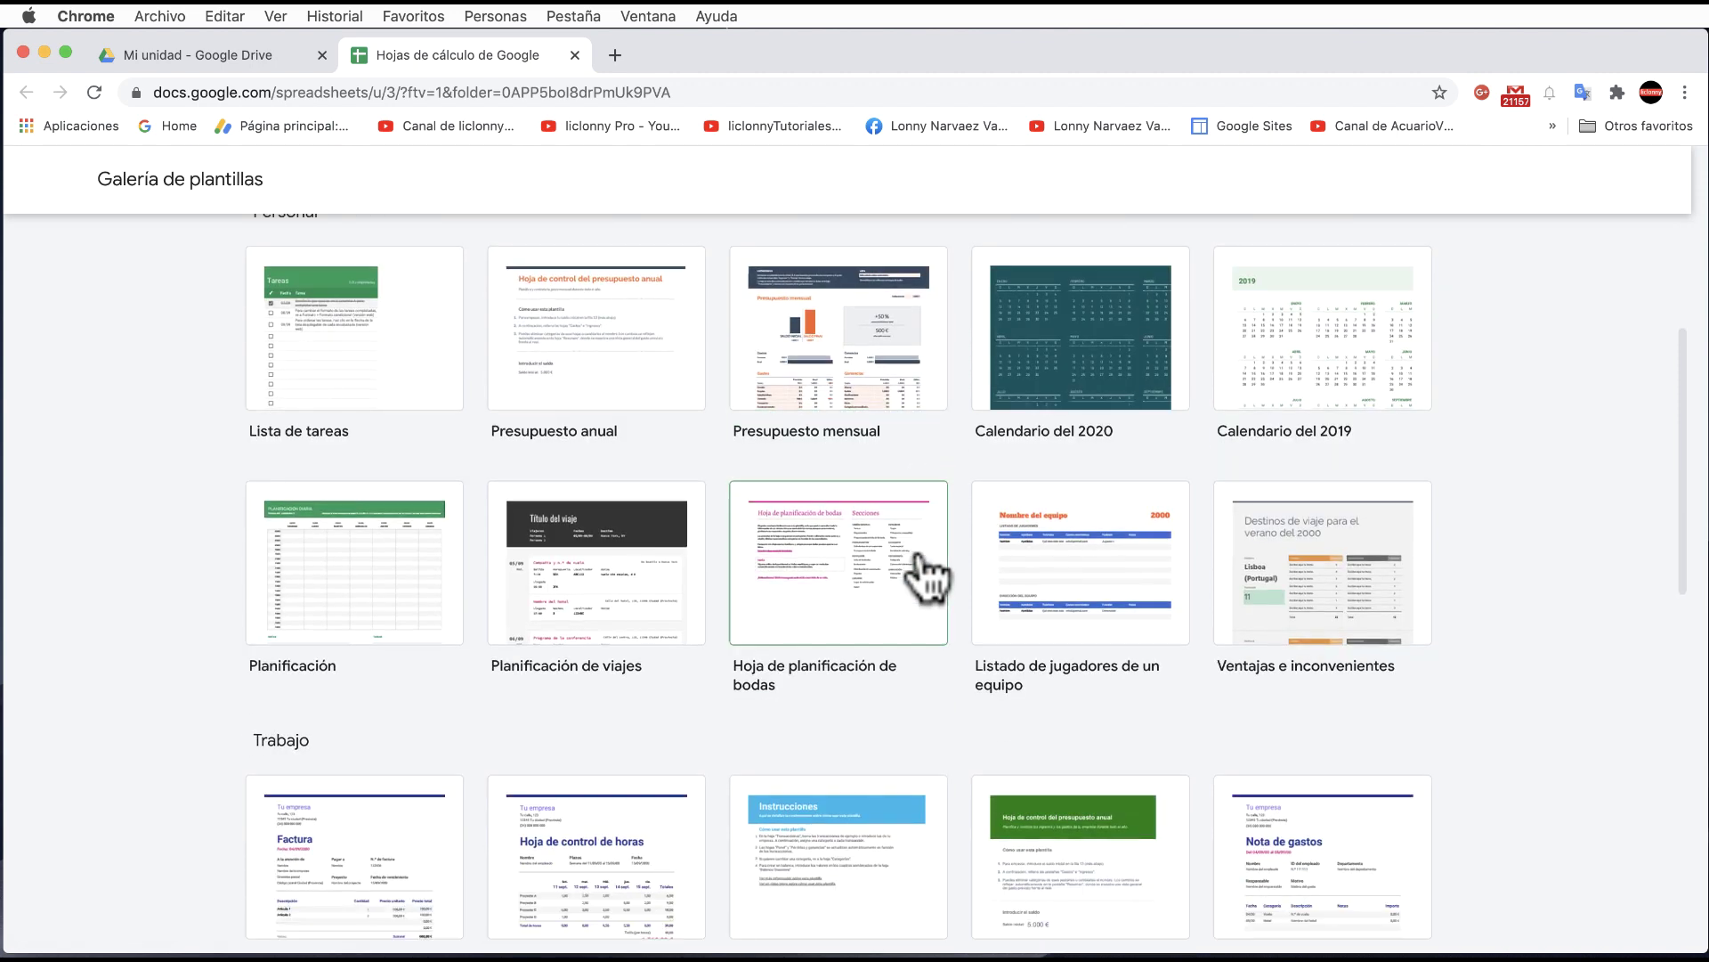
scroll(926, 578, "down", 1)
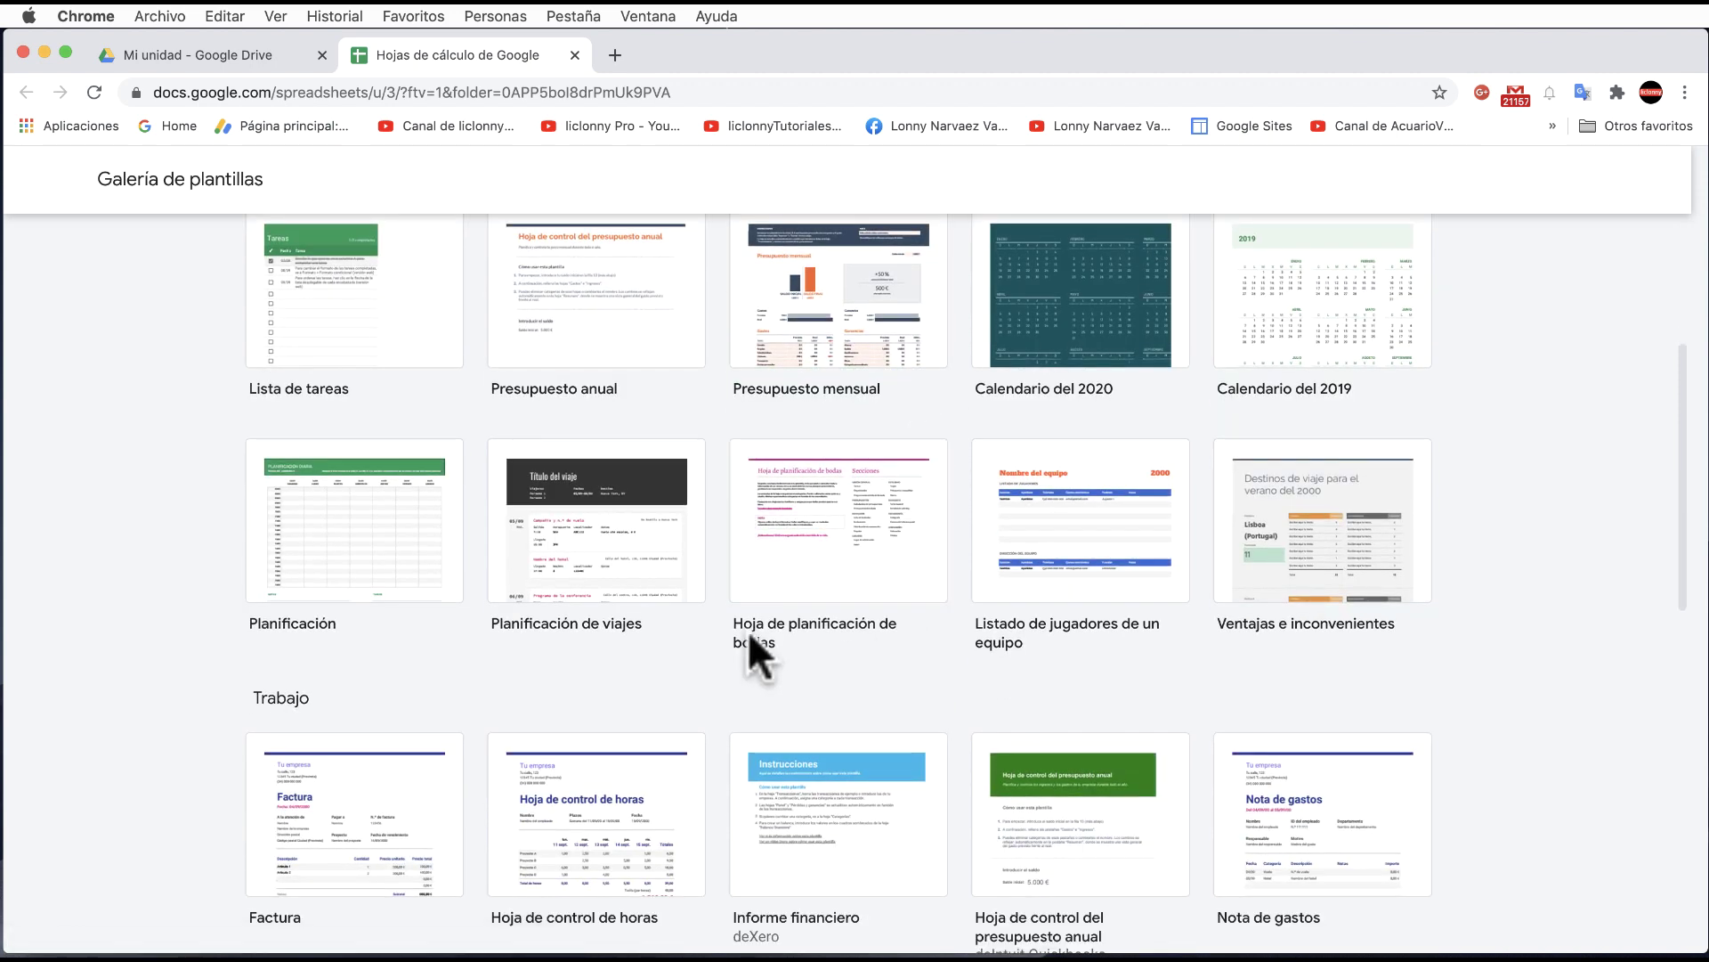
left_click(858, 536)
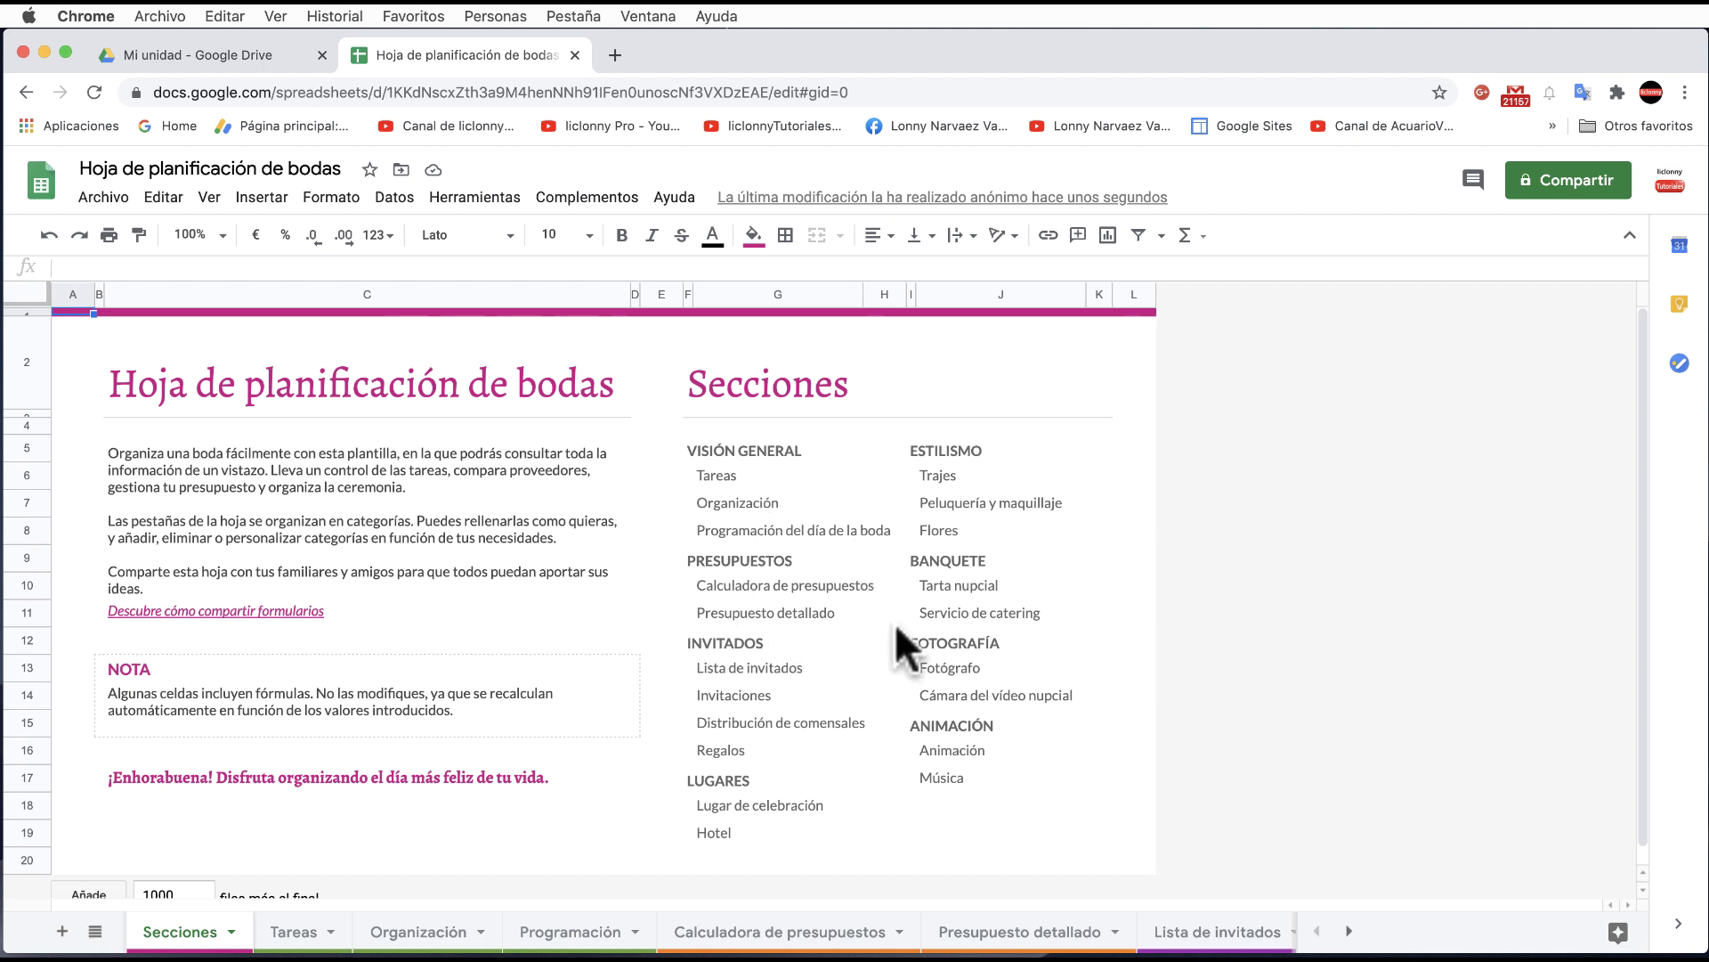
- Scroll to the bottom of Secciones and append 1000 rows with Añade
scroll(746, 624, "down", 2)
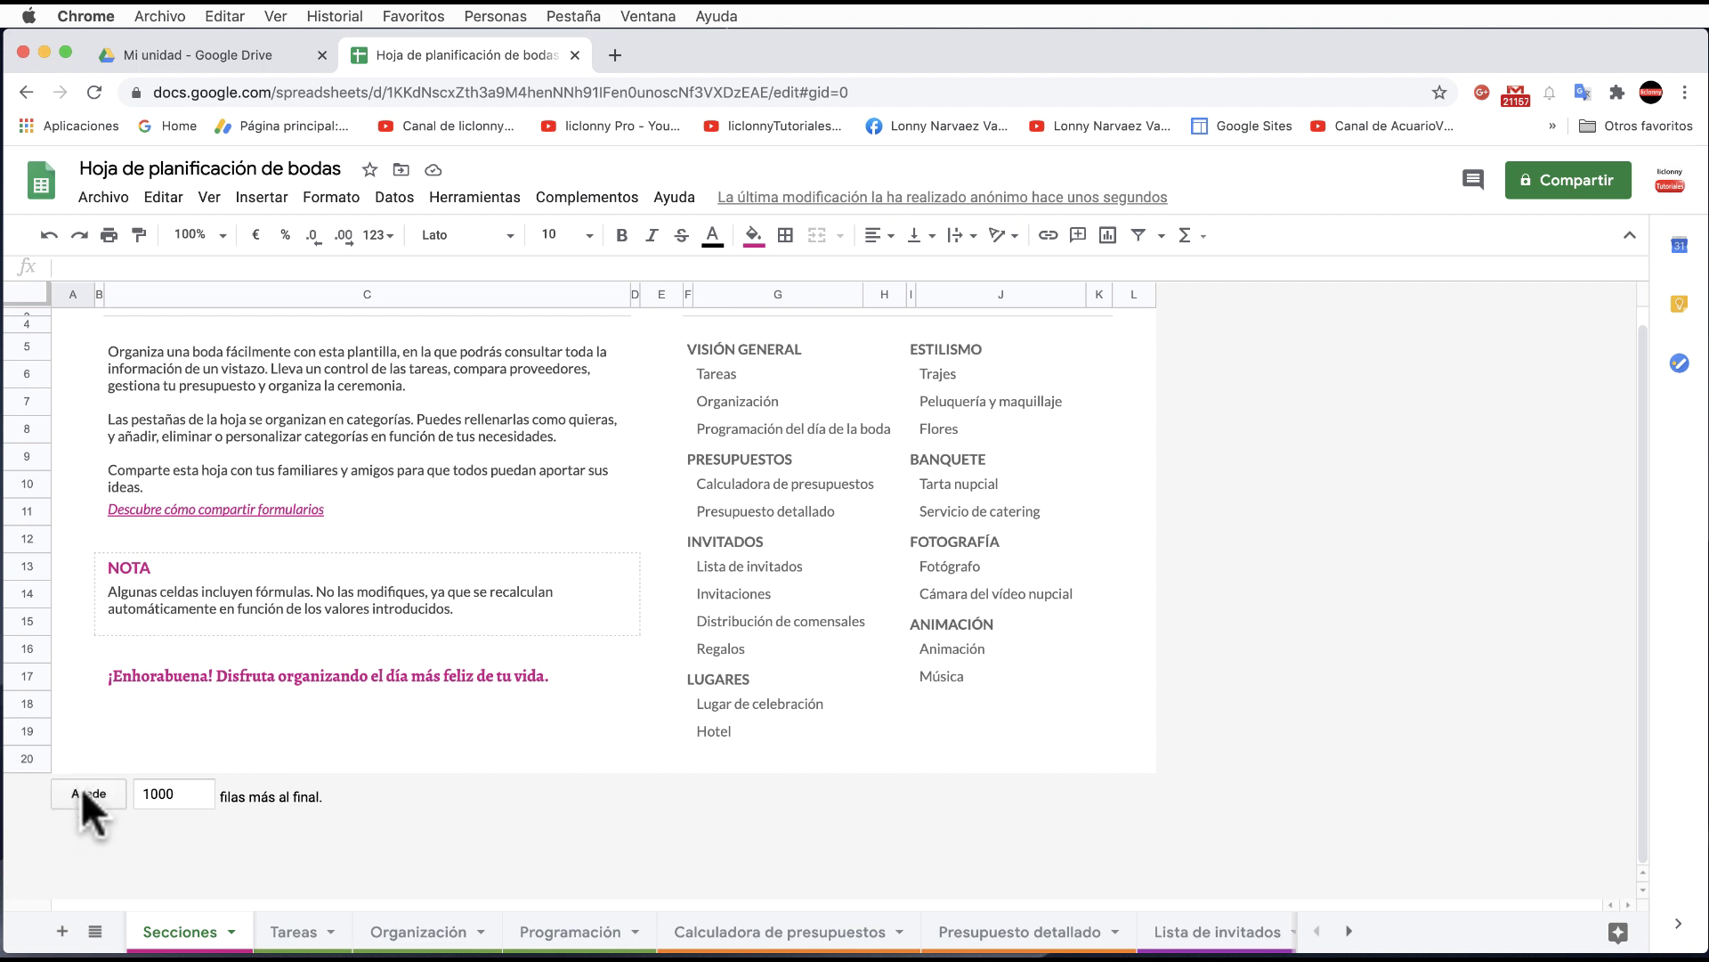
left_click(88, 793)
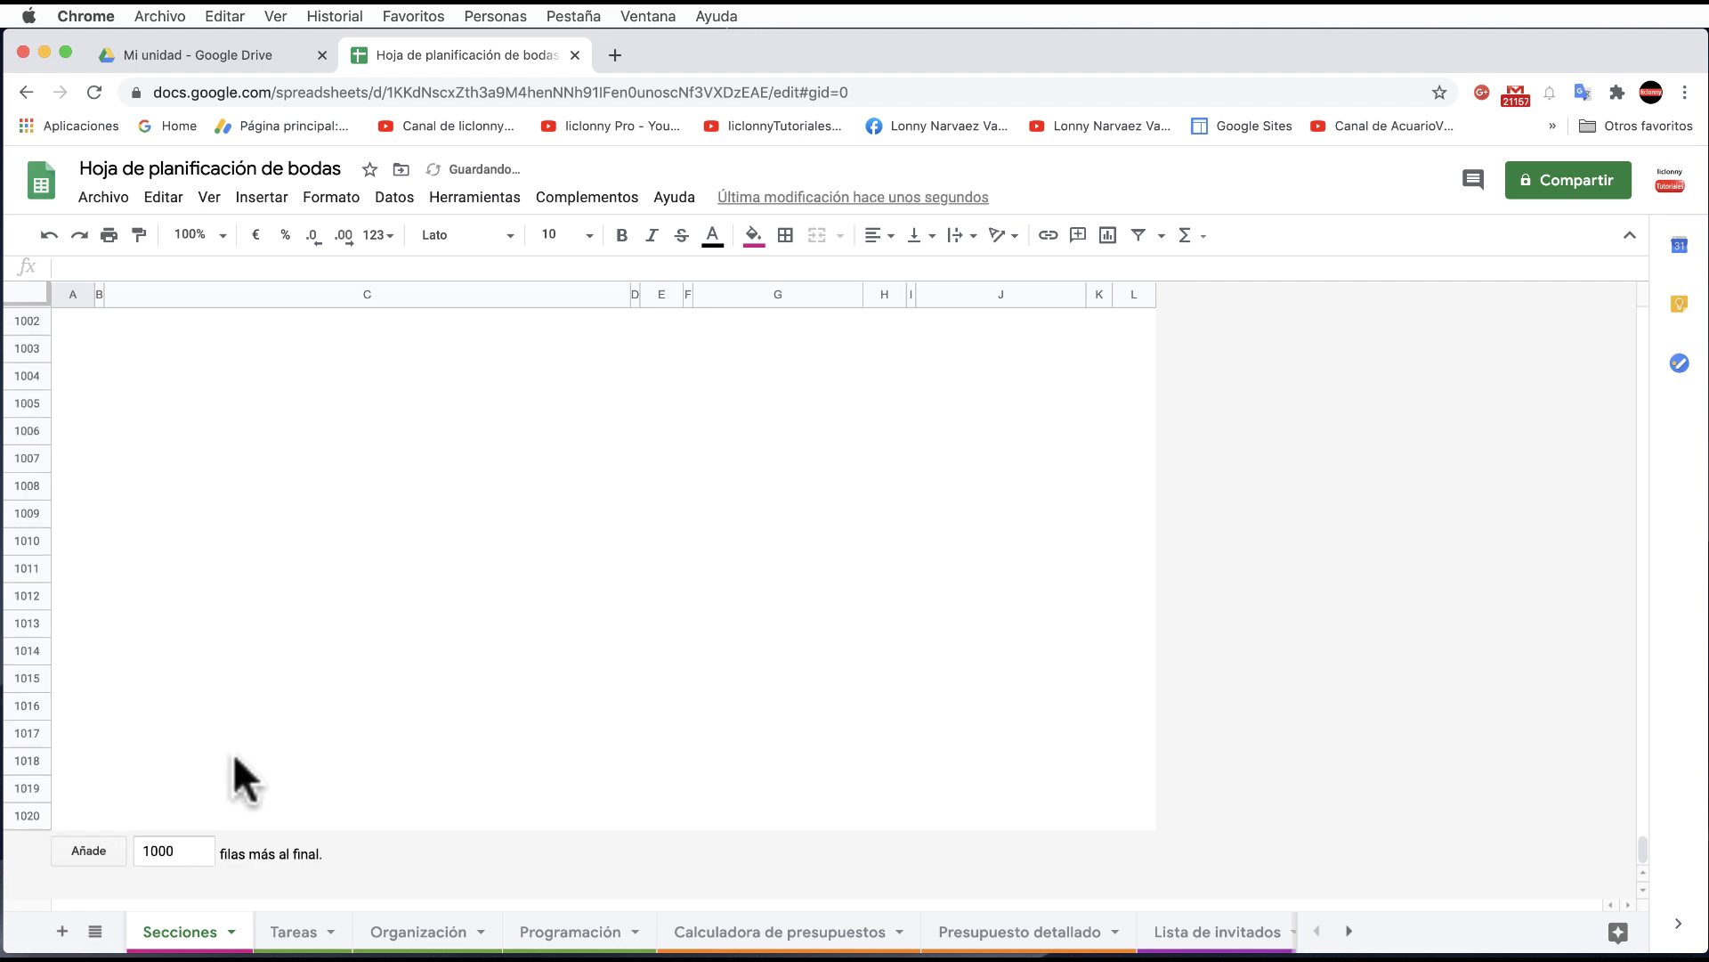
scroll(233, 755, "down", 3)
- Page through the Tareas, Secciones, Organización, Programación, Presupuesto detallado and Lista de invitados sheets
left_click(297, 929)
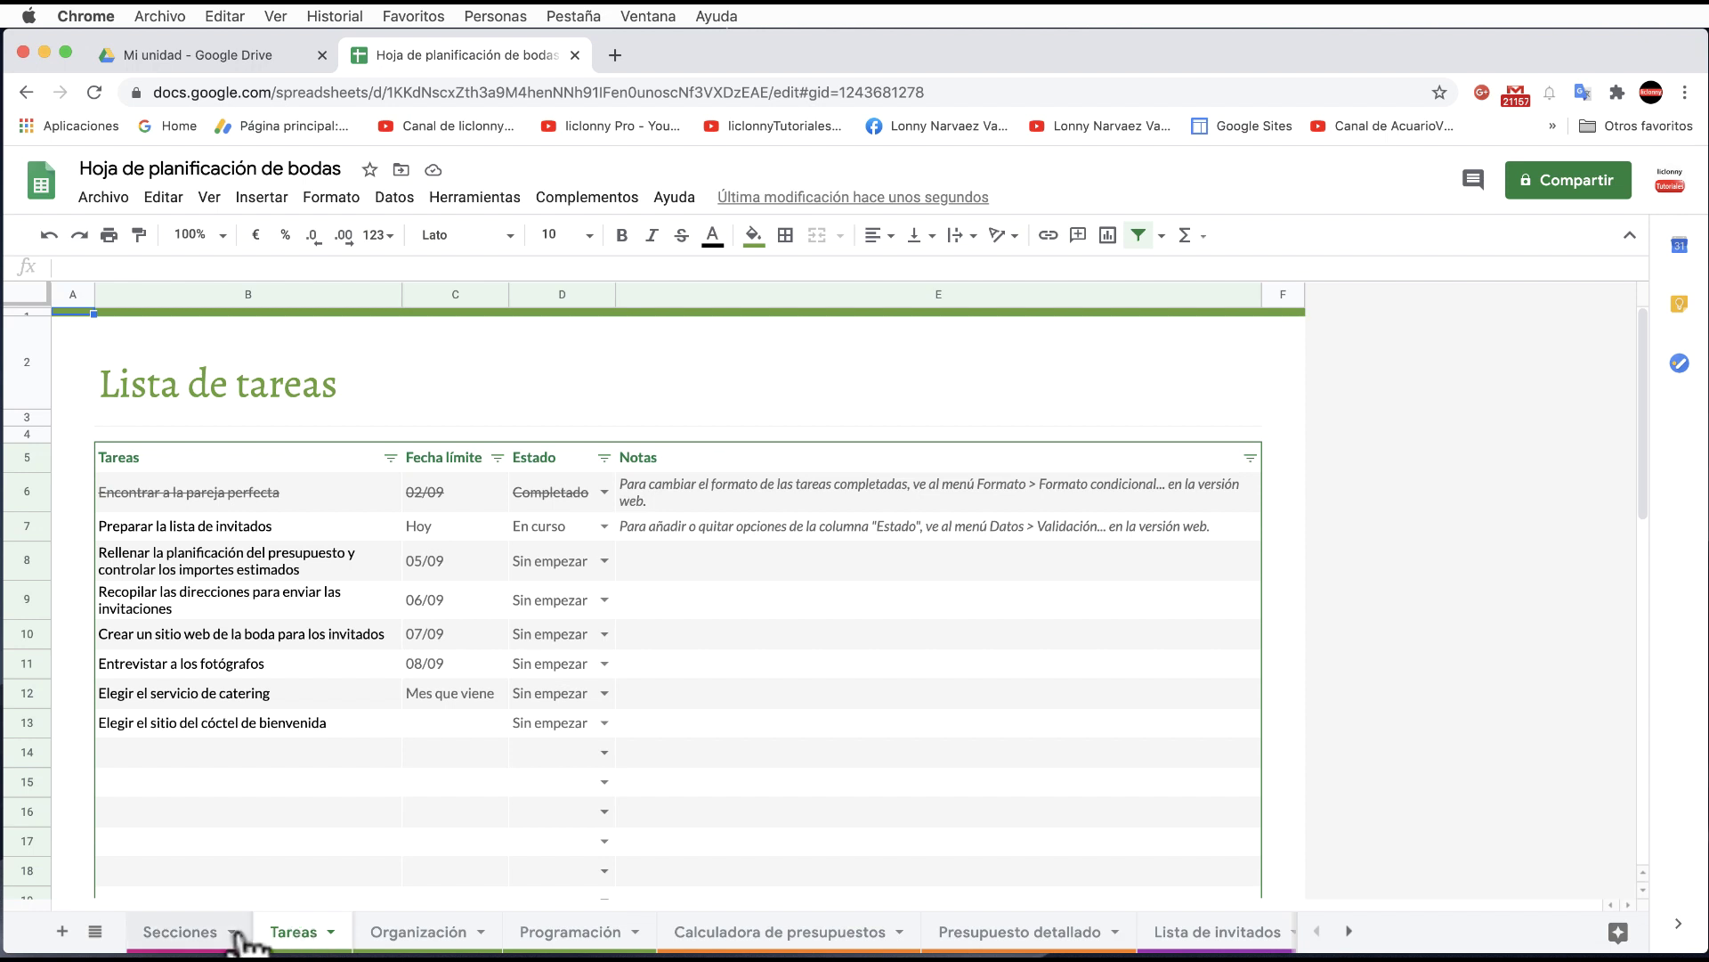
left_click(214, 934)
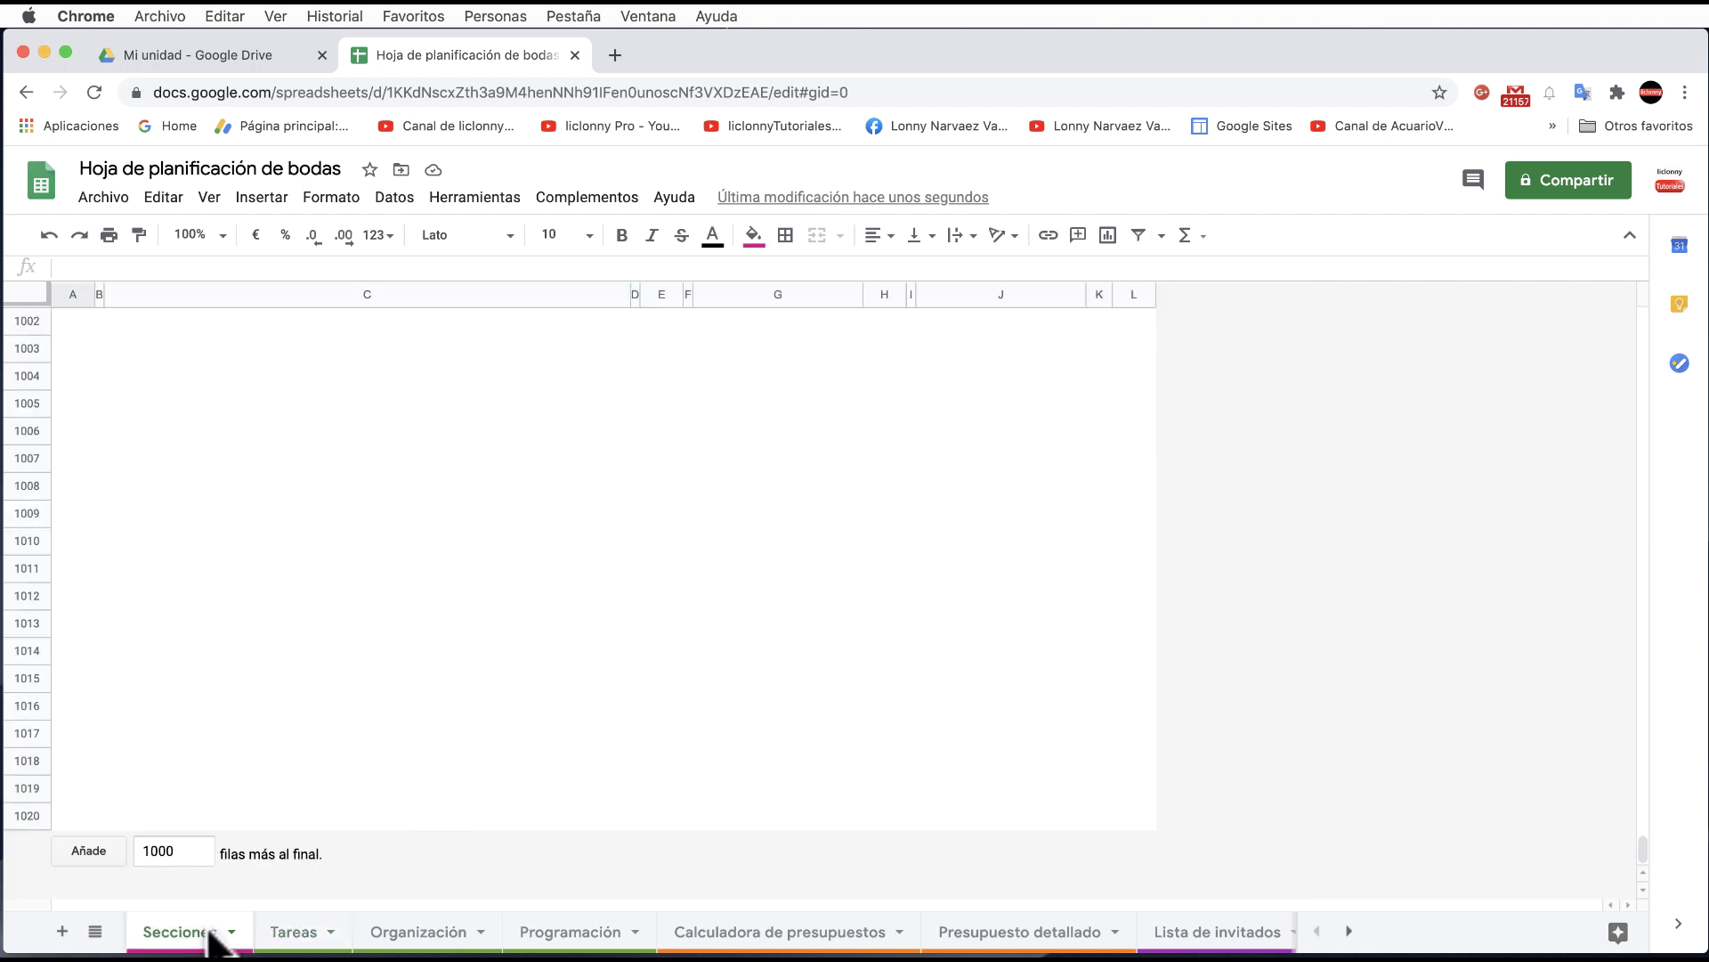
left_click(380, 933)
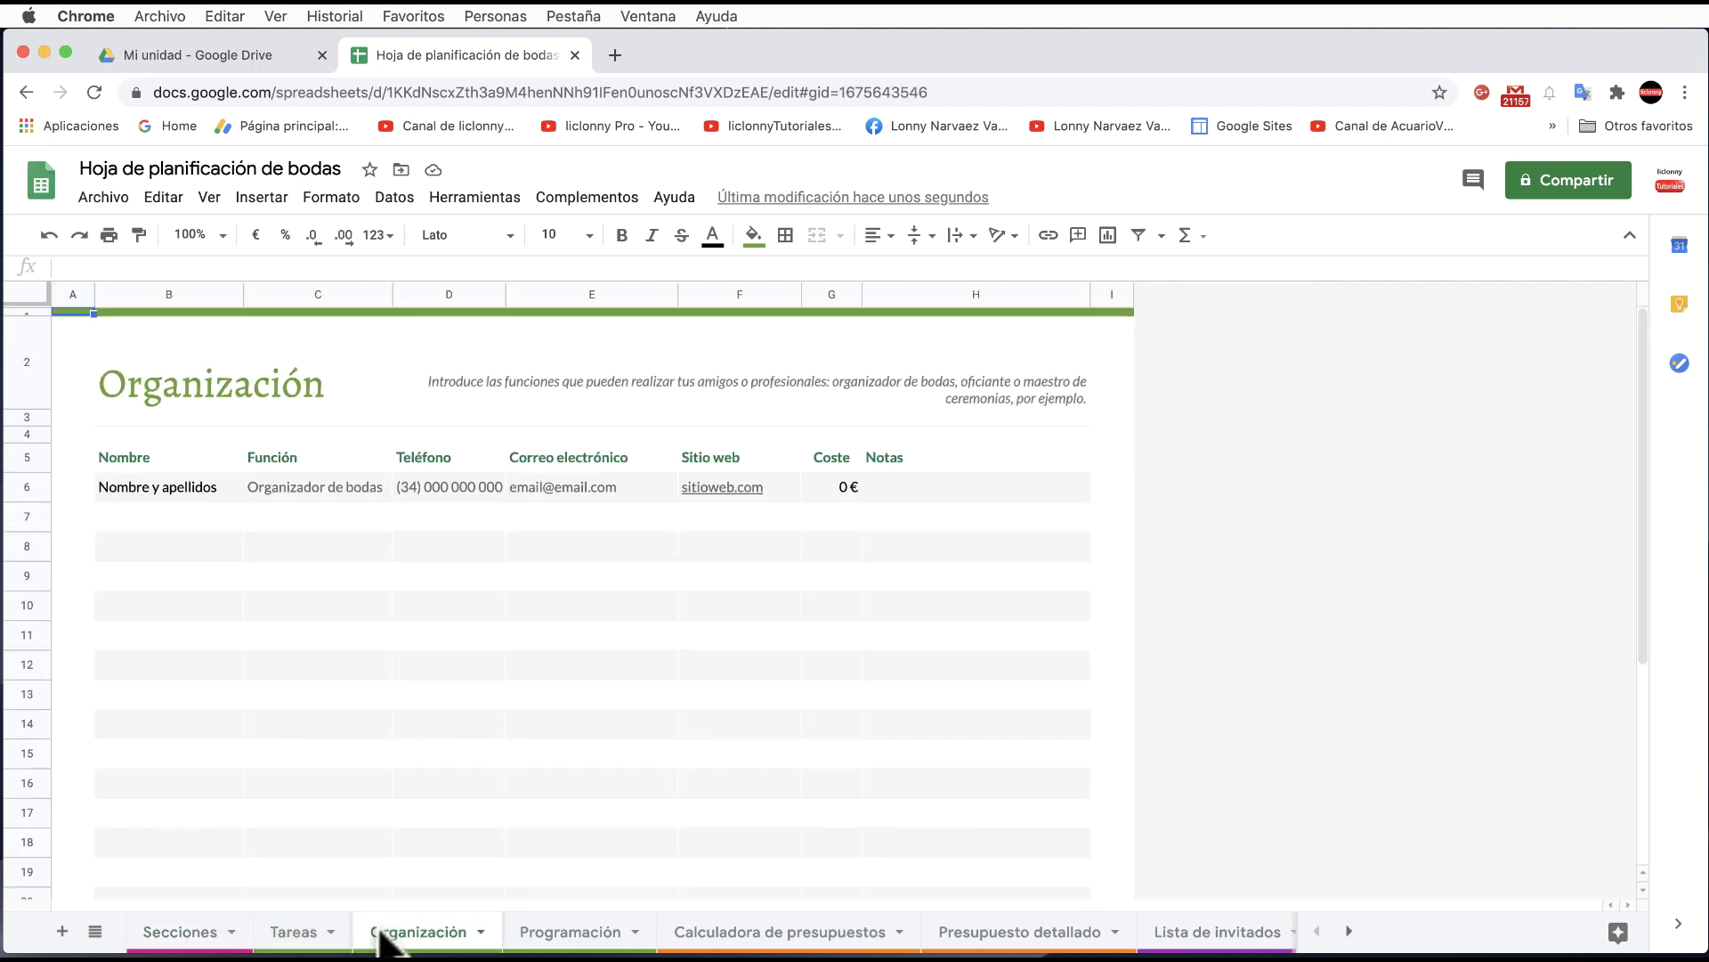
left_click(602, 935)
left_click(699, 933)
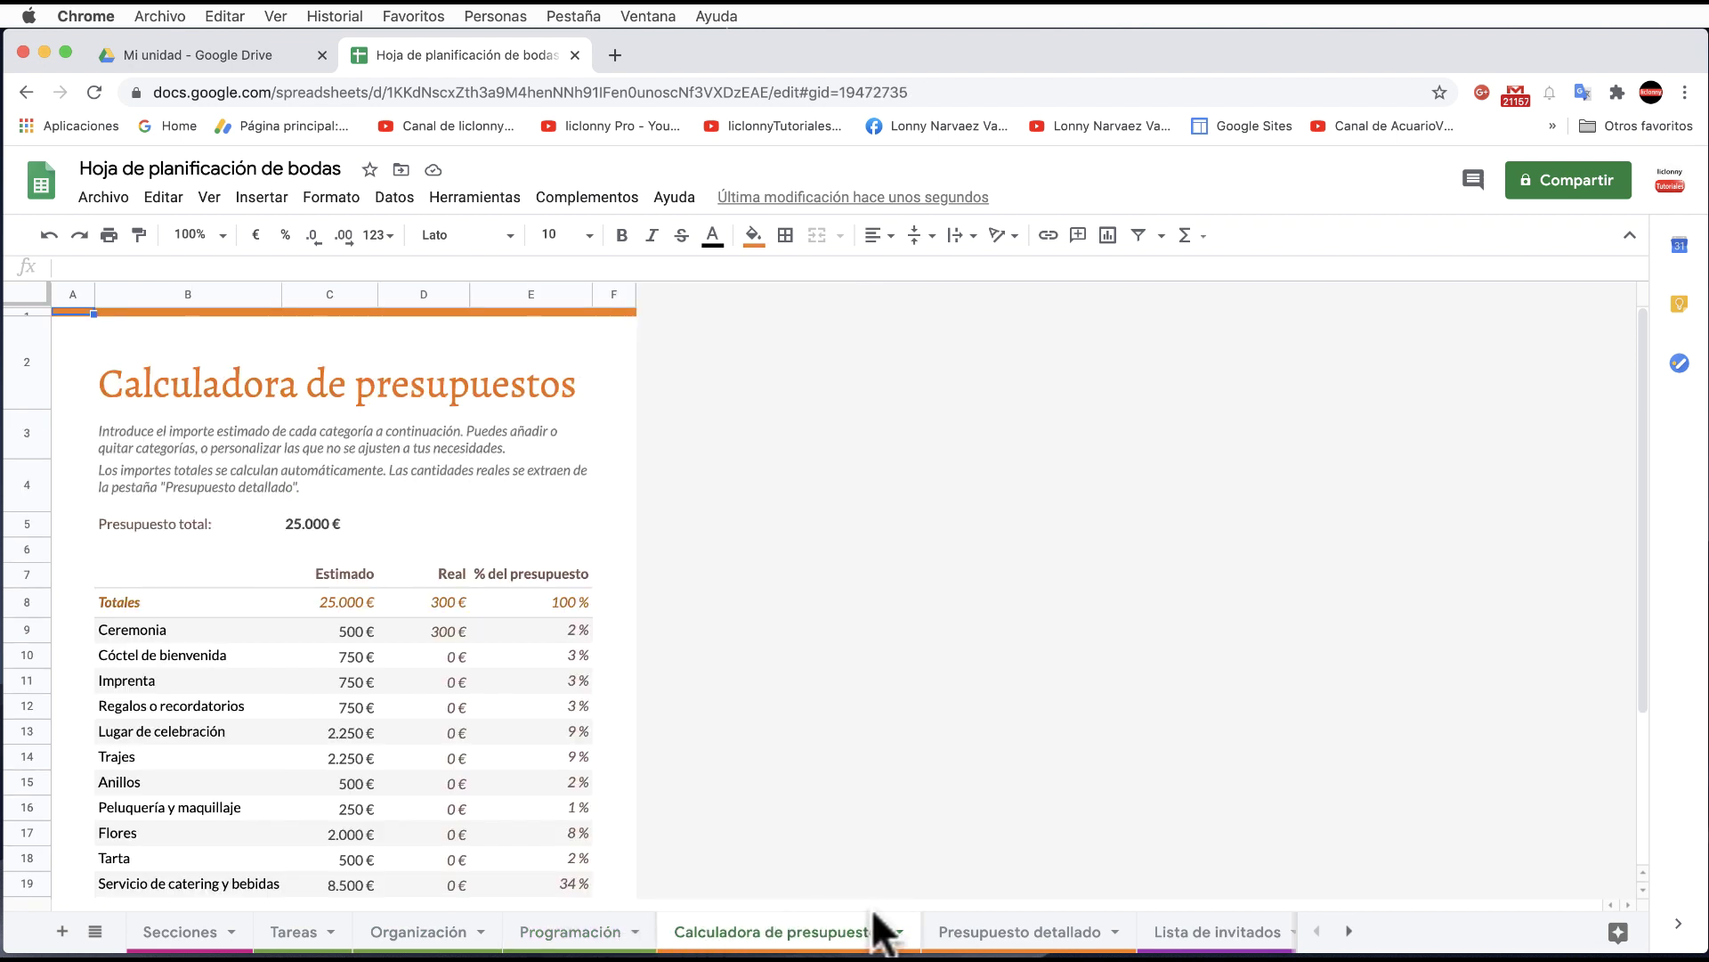
left_click(988, 933)
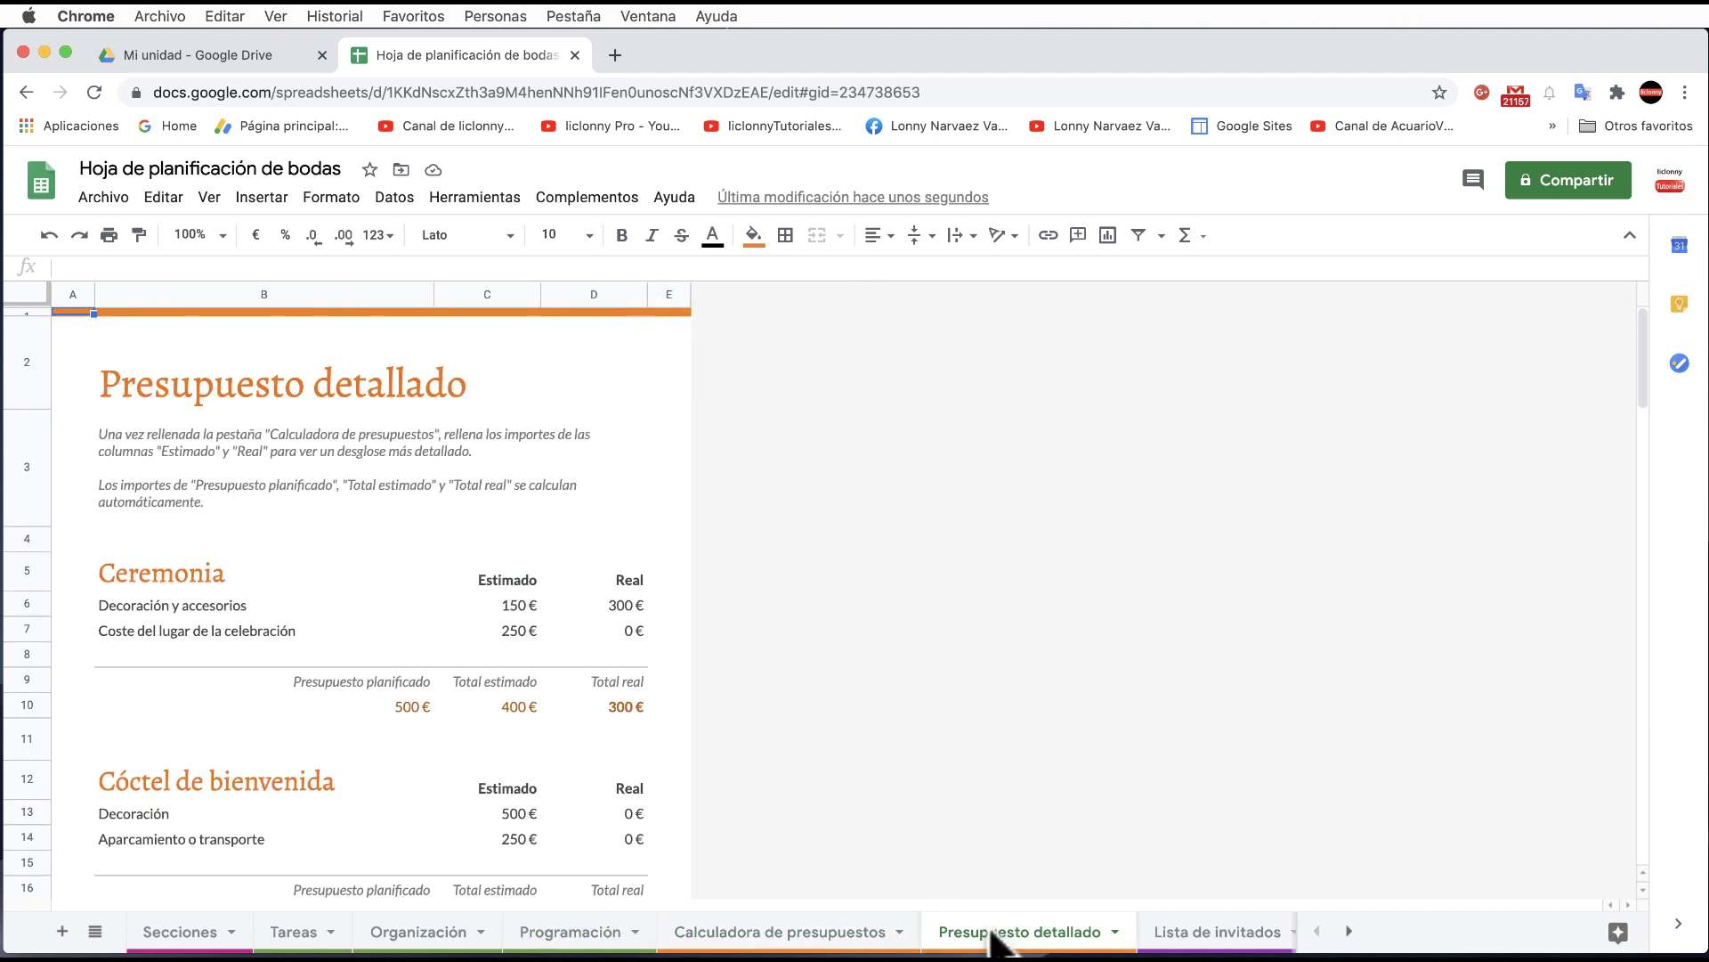
left_click(1263, 931)
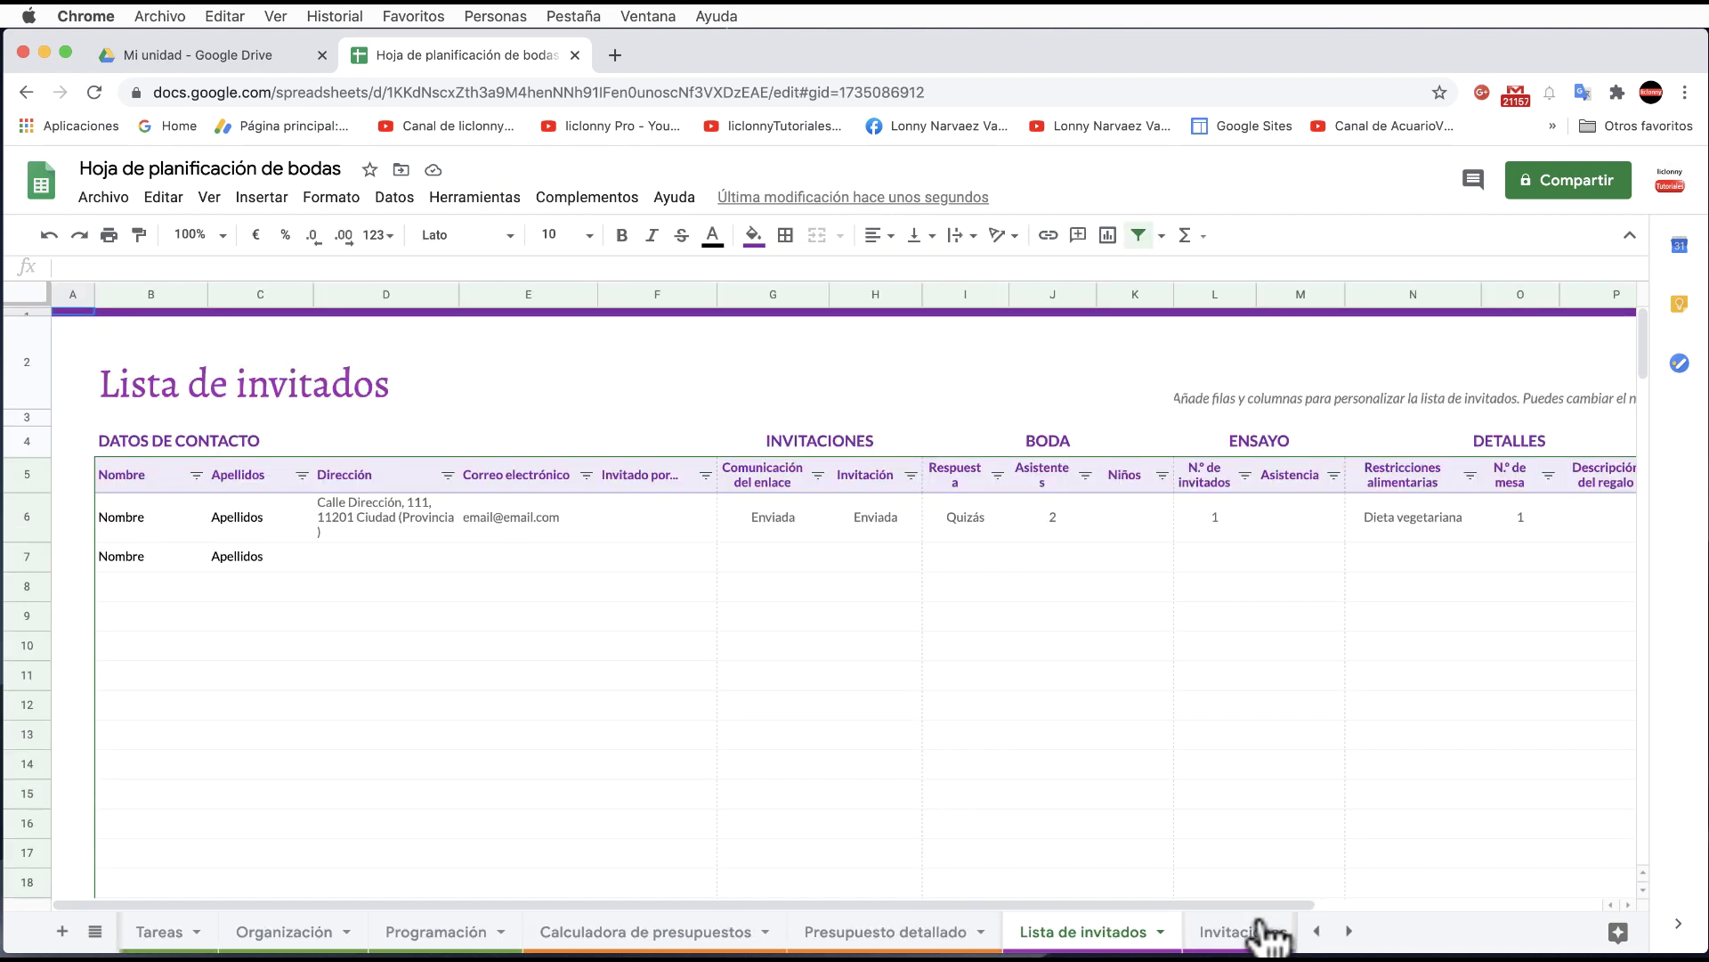
- Revisit Tareas, Organización and Programación, ending on the 25.000 € Calculadora de presupuestos sheet
left_click(181, 933)
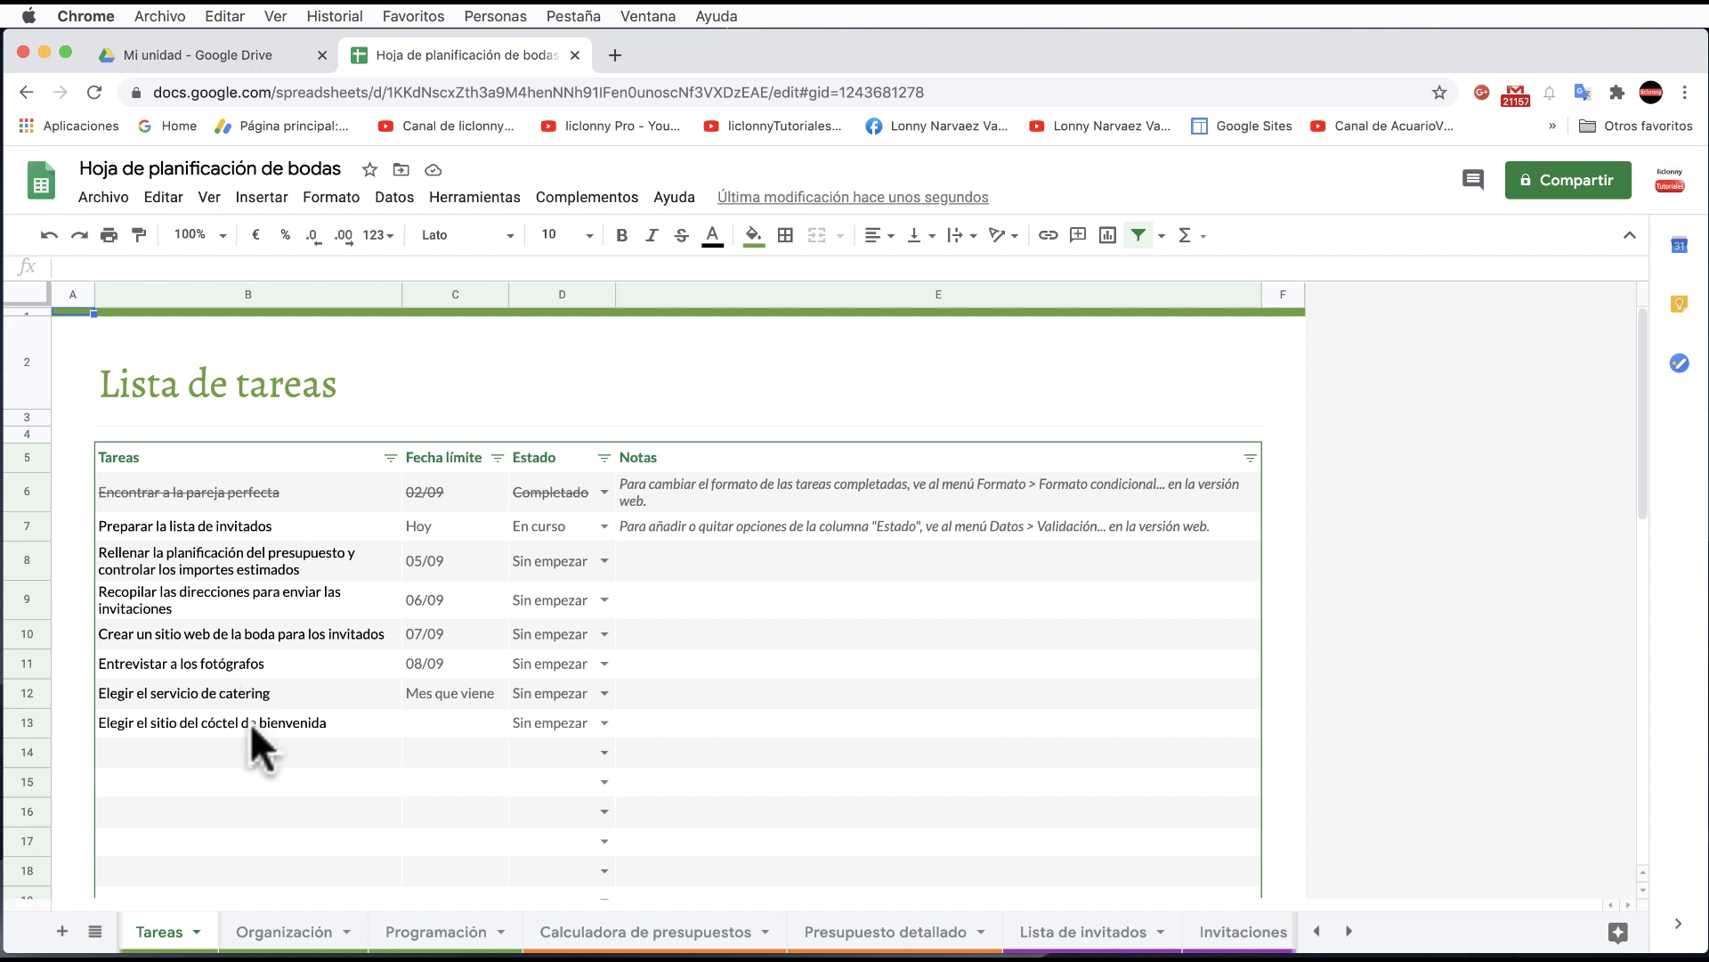
left_click(283, 933)
left_click(416, 932)
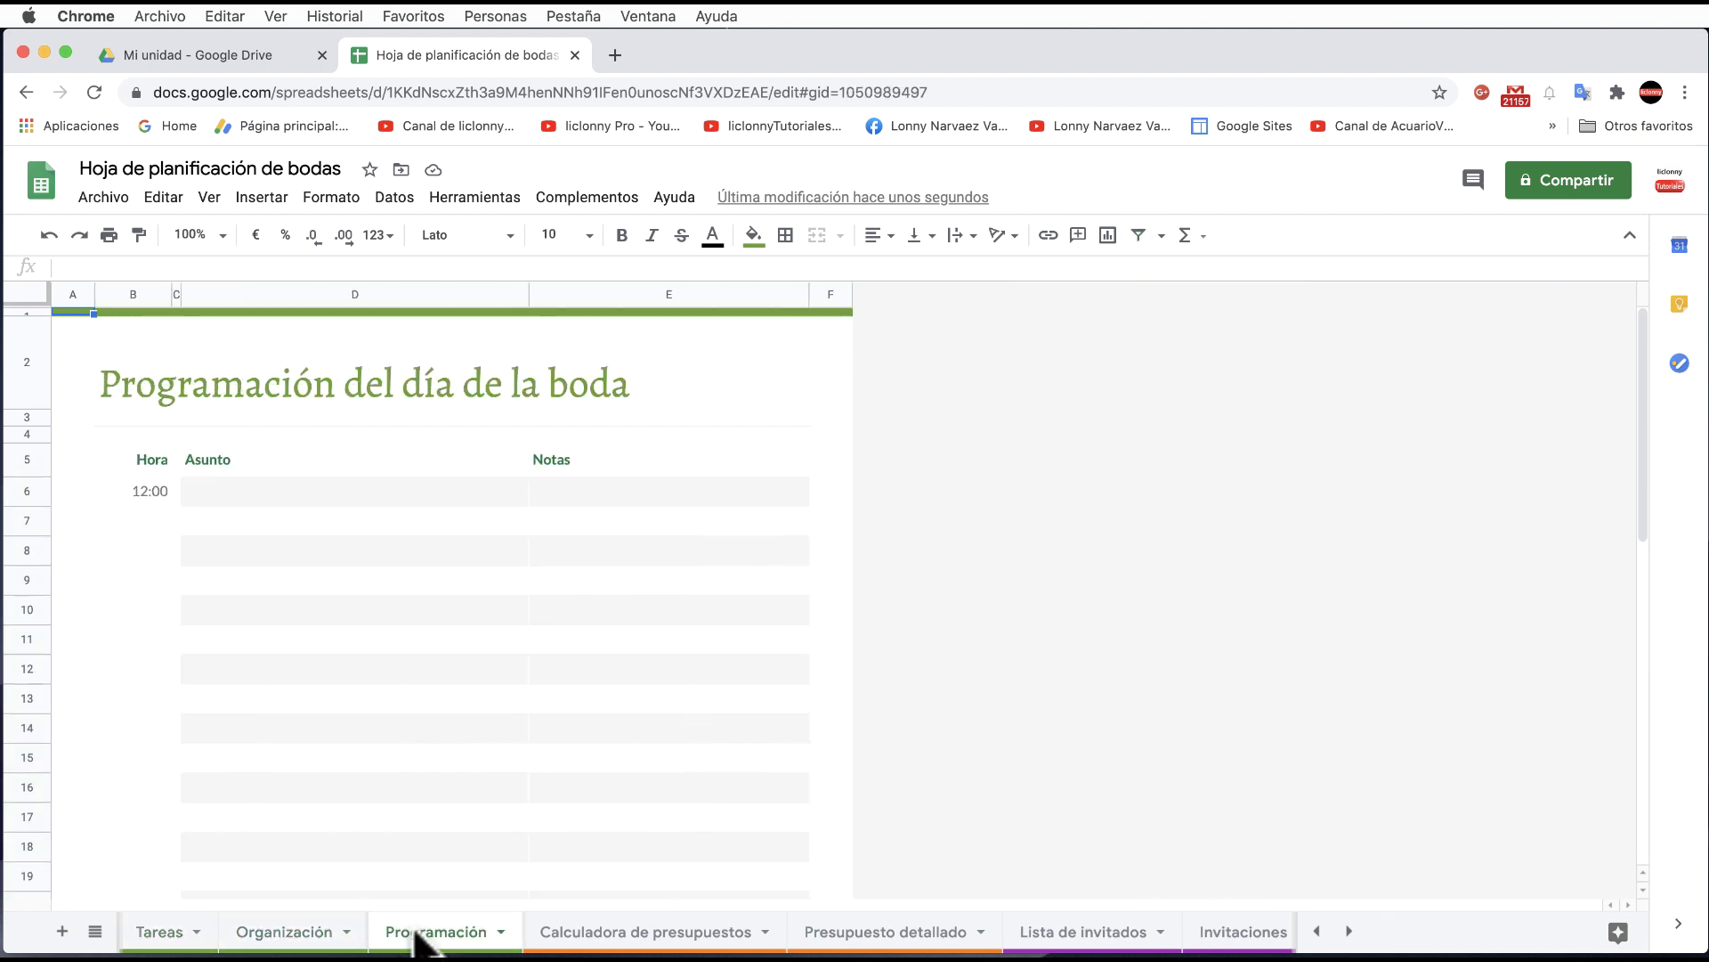
left_click(575, 931)
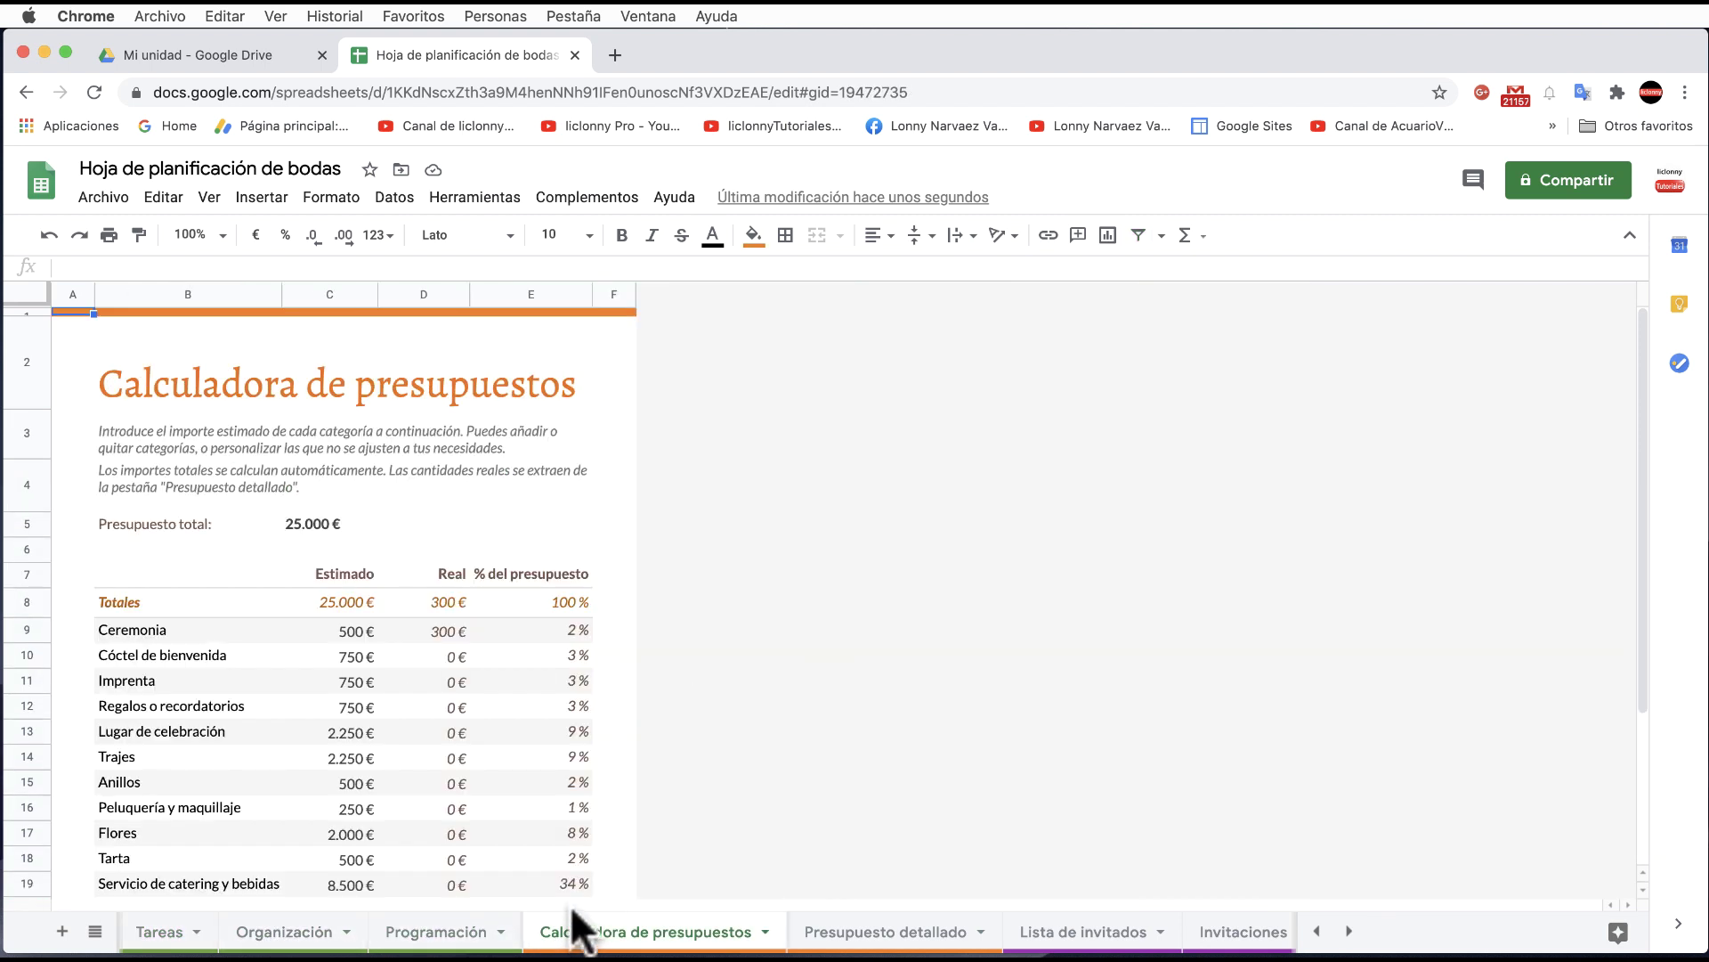